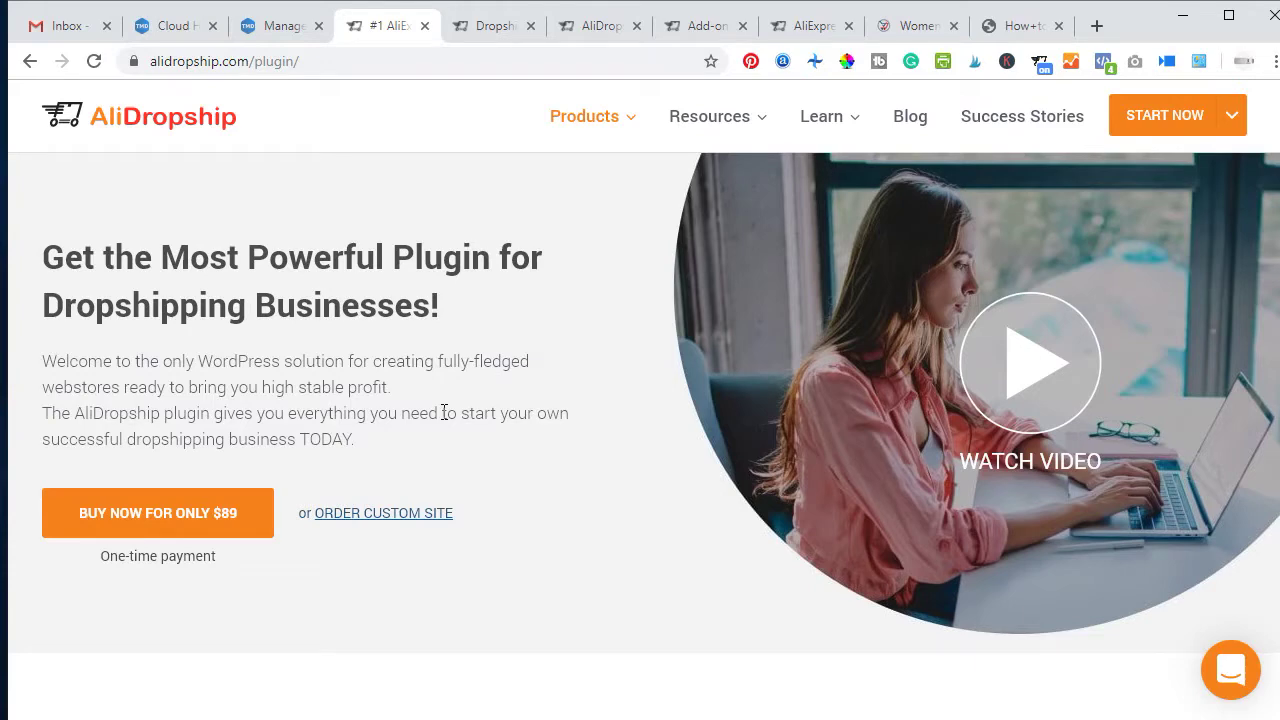
Review the shopunderwears.com example store, looking over its homepage banner, category list and Featured Products section.
{"action": "left_click", "coordinate": [920, 25]}
{"action": "scroll", "coordinate": [634, 418], "scroll_direction": "up", "scroll_amount": 7}
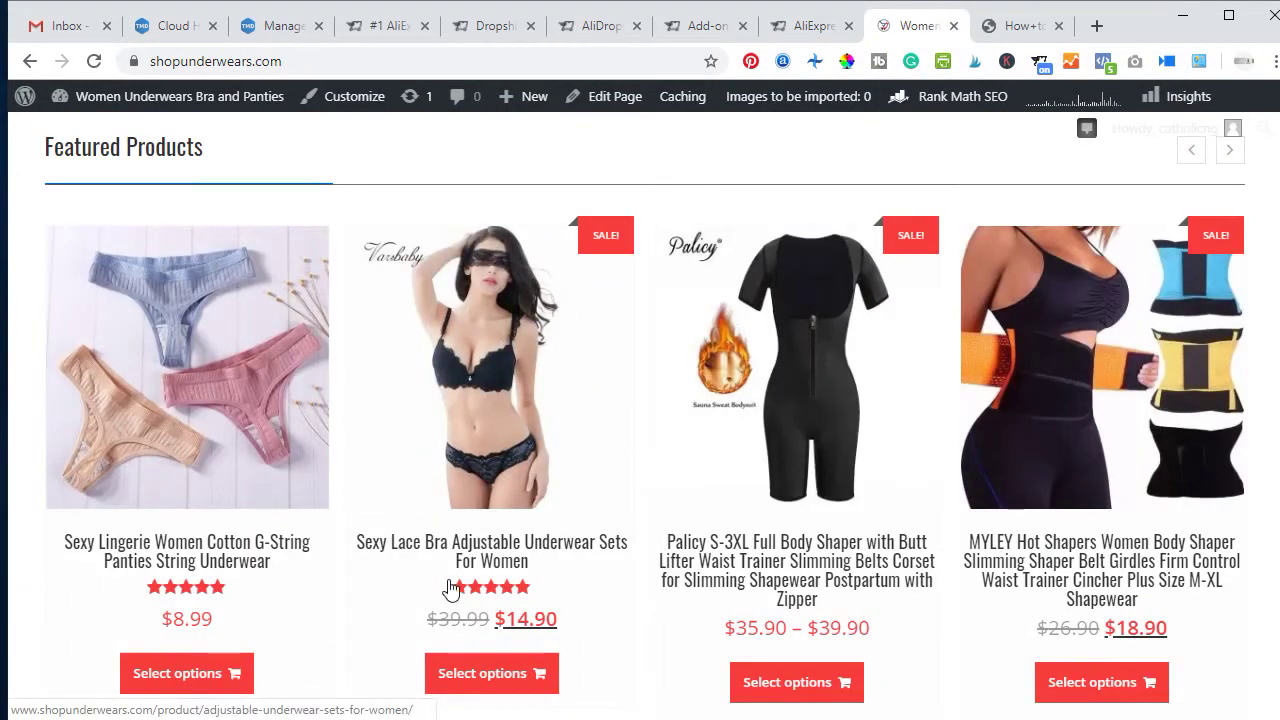
{"action": "scroll", "coordinate": [570, 570], "scroll_direction": "down", "scroll_amount": 1}
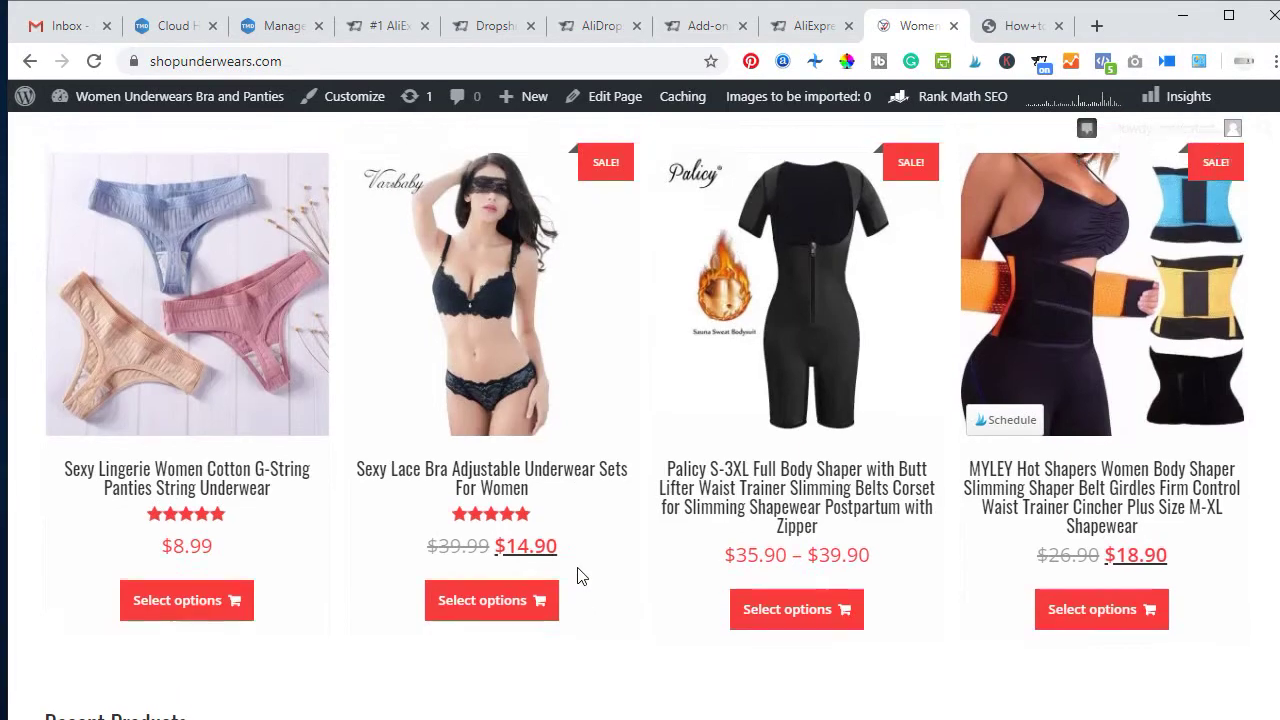
{"action": "scroll", "coordinate": [580, 576], "scroll_direction": "up", "scroll_amount": 6}
{"action": "scroll", "coordinate": [580, 577], "scroll_direction": "down", "scroll_amount": 3}
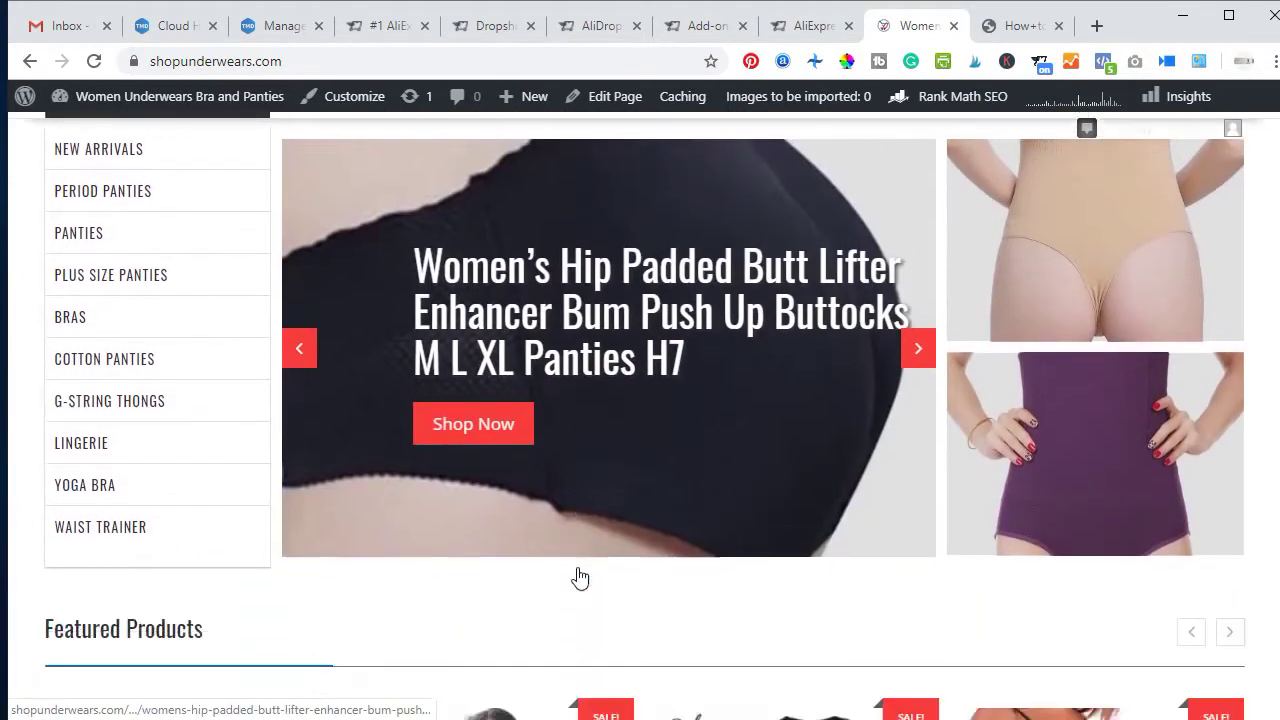
{"action": "scroll", "coordinate": [580, 577], "scroll_direction": "down", "scroll_amount": 2}
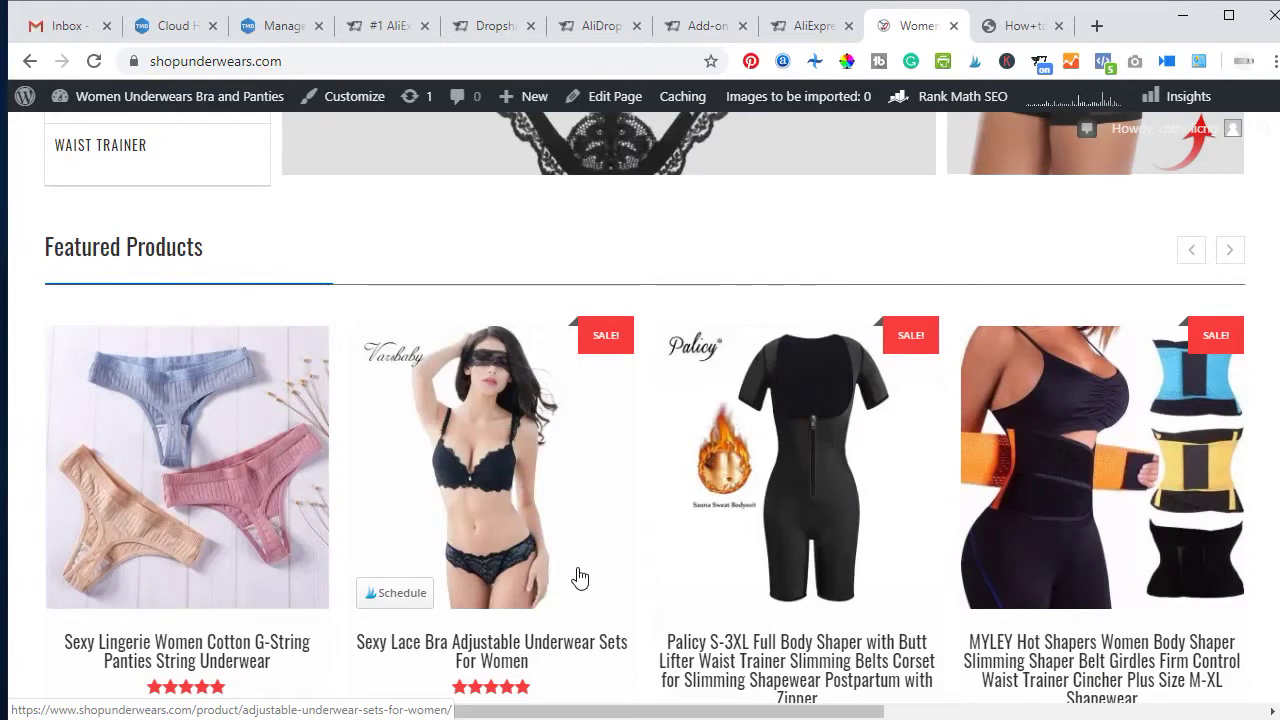
{"action": "scroll", "coordinate": [574, 577], "scroll_direction": "down", "scroll_amount": 2}
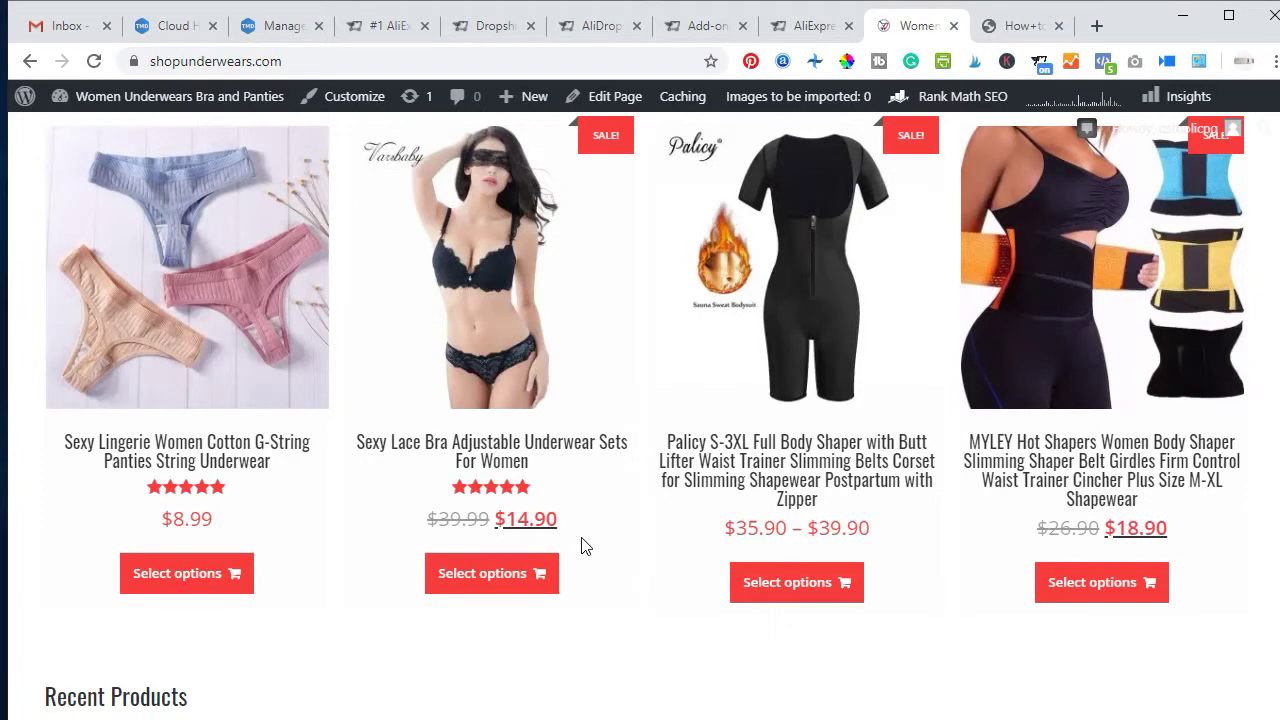
Return to the AliDropship plugin page, then look through the forum categories on forum.alidropship.com.
{"action": "left_click", "coordinate": [367, 25]}
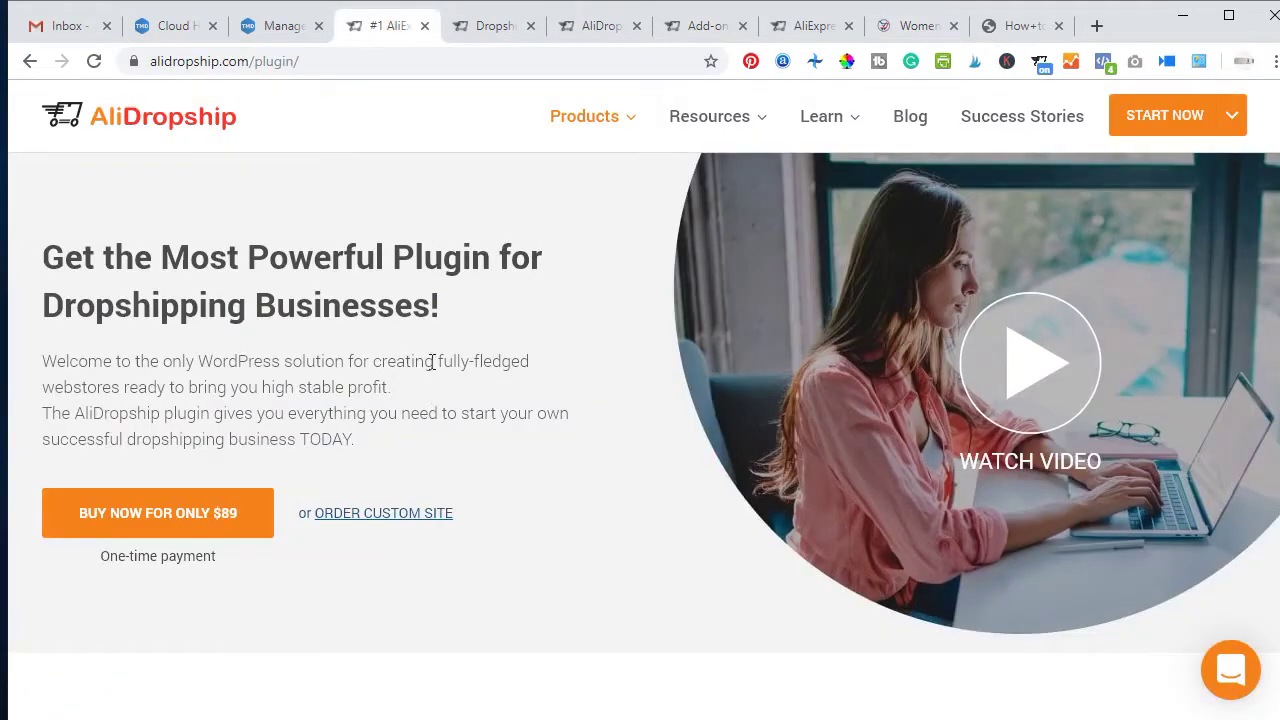
{"action": "left_click", "coordinate": [818, 25]}
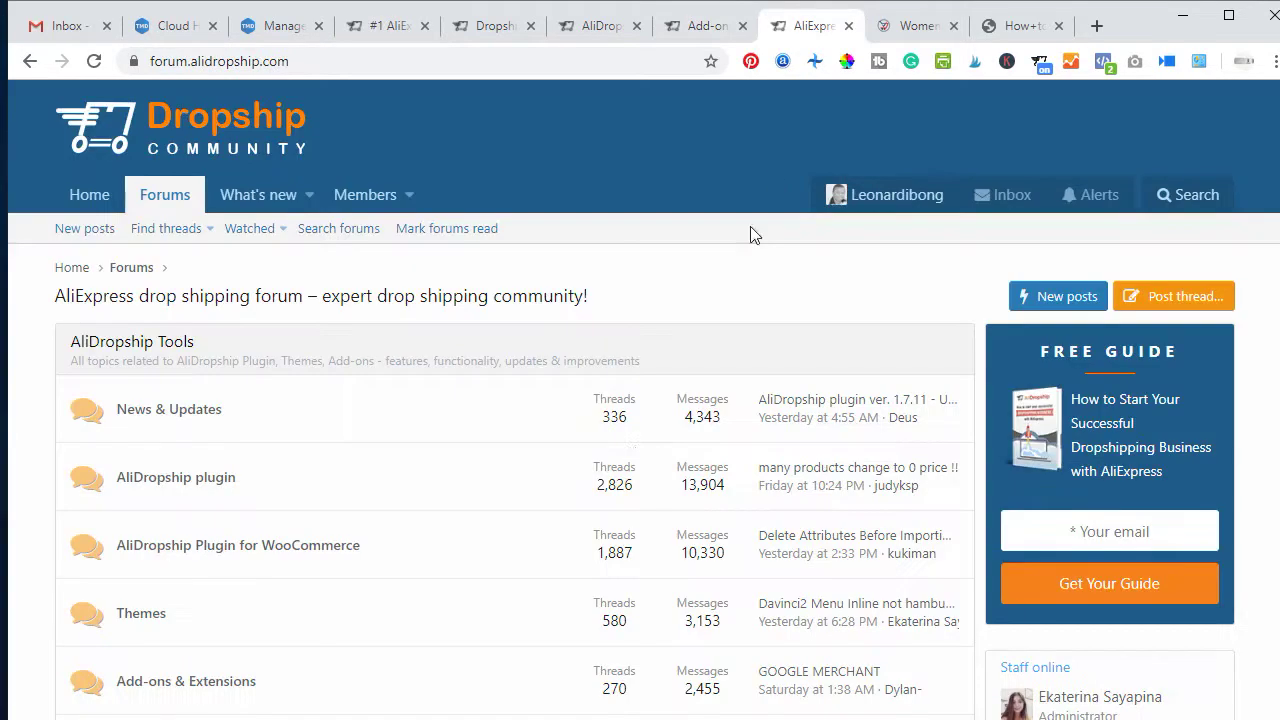
{"action": "scroll", "coordinate": [500, 380], "scroll_direction": "down", "scroll_amount": 1}
{"action": "scroll", "coordinate": [498, 385], "scroll_direction": "down", "scroll_amount": 3}
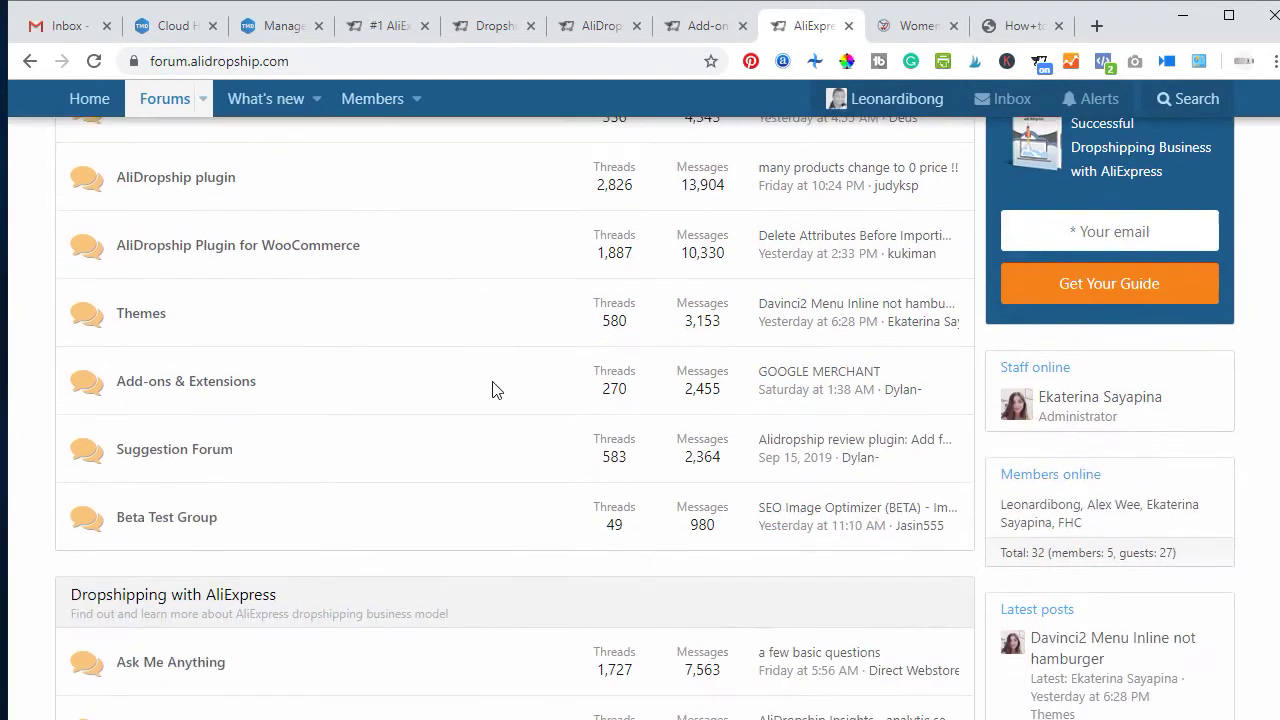
{"action": "scroll", "coordinate": [492, 389], "scroll_direction": "down", "scroll_amount": 2}
{"action": "scroll", "coordinate": [488, 395], "scroll_direction": "up", "scroll_amount": 4}
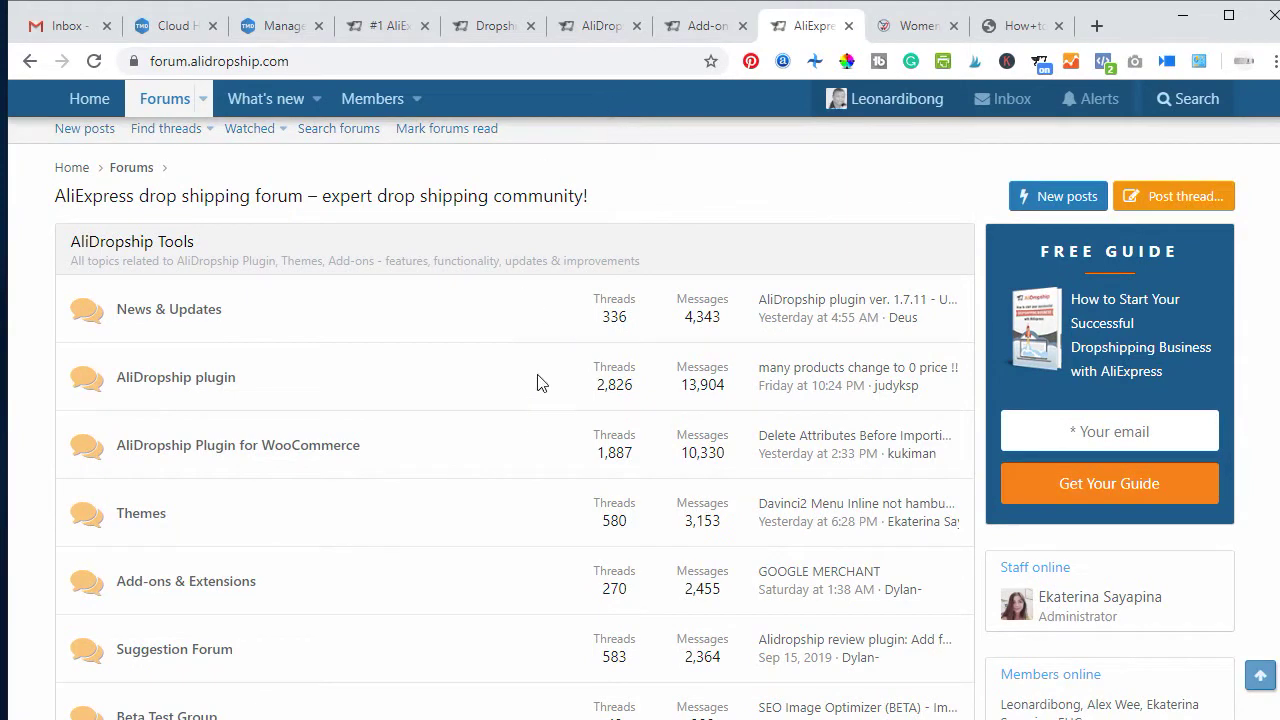
Examine the AliDropship add-ons page, covering the workflow automation, social media, and trust and social proof add-ons.
{"action": "left_click", "coordinate": [700, 30]}
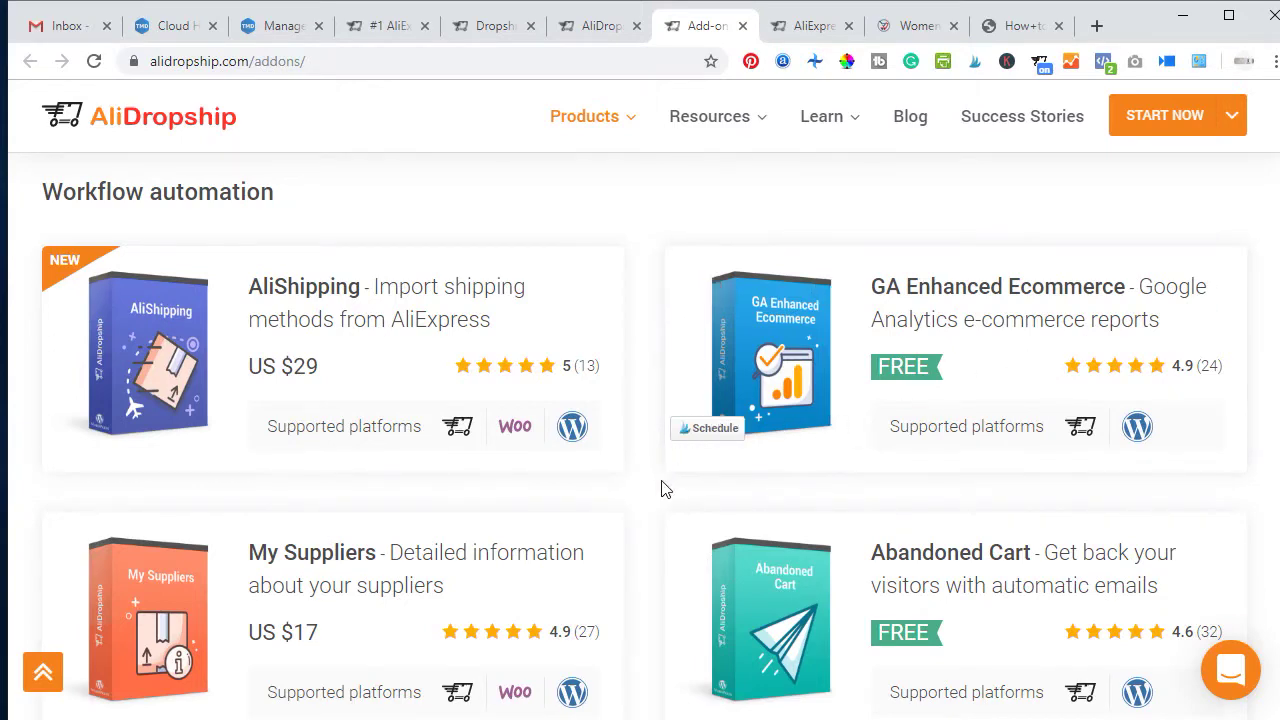
{"action": "scroll", "coordinate": [660, 489], "scroll_direction": "down", "scroll_amount": 2}
{"action": "scroll", "coordinate": [543, 553], "scroll_direction": "down", "scroll_amount": 2}
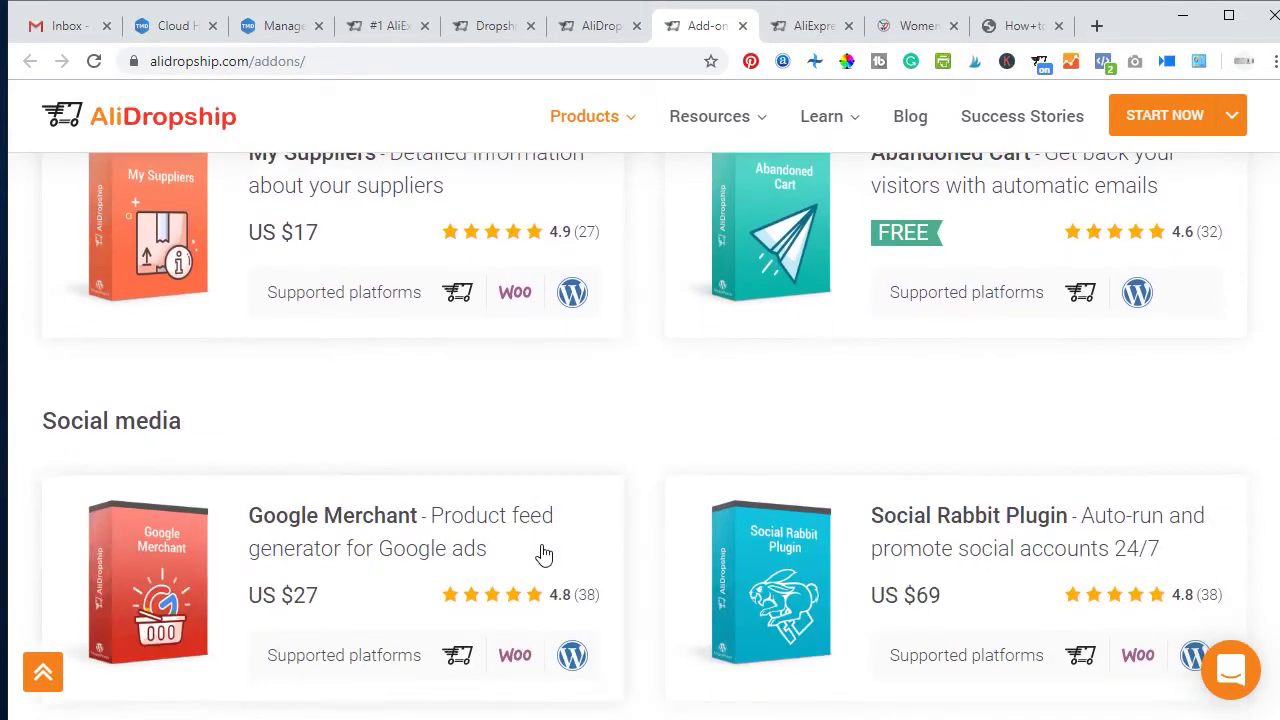
{"action": "scroll", "coordinate": [567, 528], "scroll_direction": "down", "scroll_amount": 1}
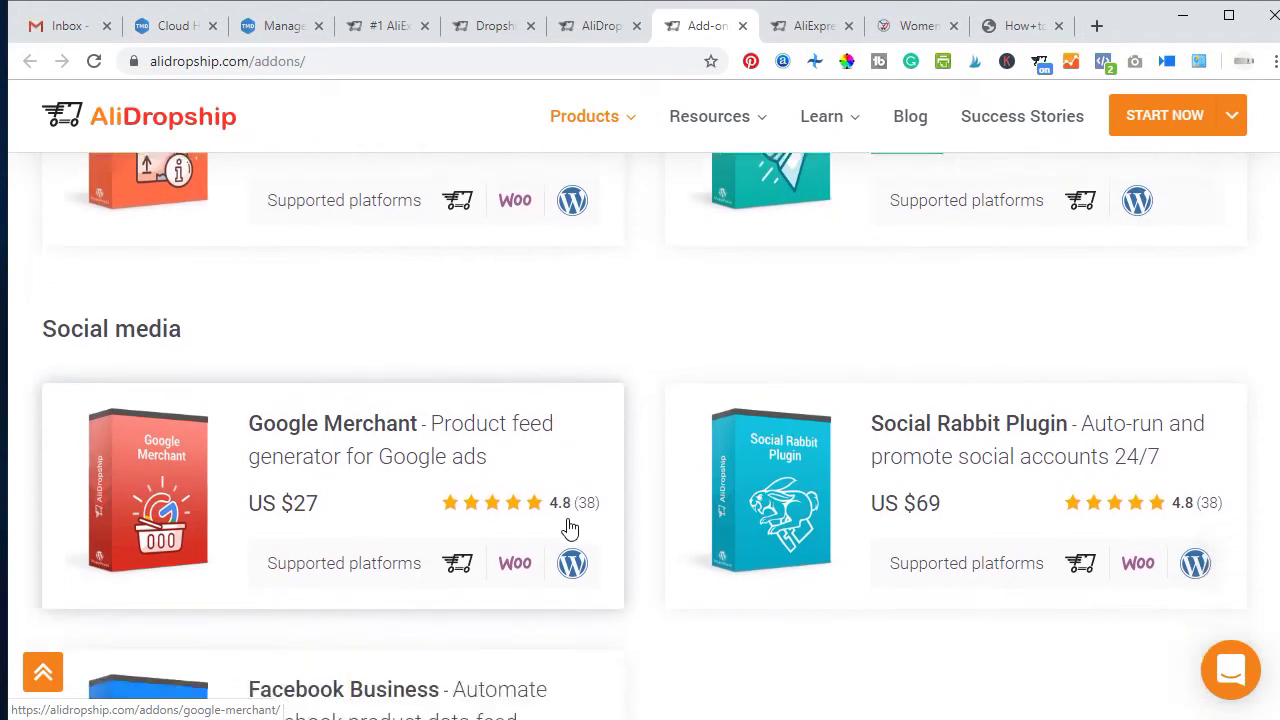
{"action": "scroll", "coordinate": [610, 545], "scroll_direction": "down", "scroll_amount": 1}
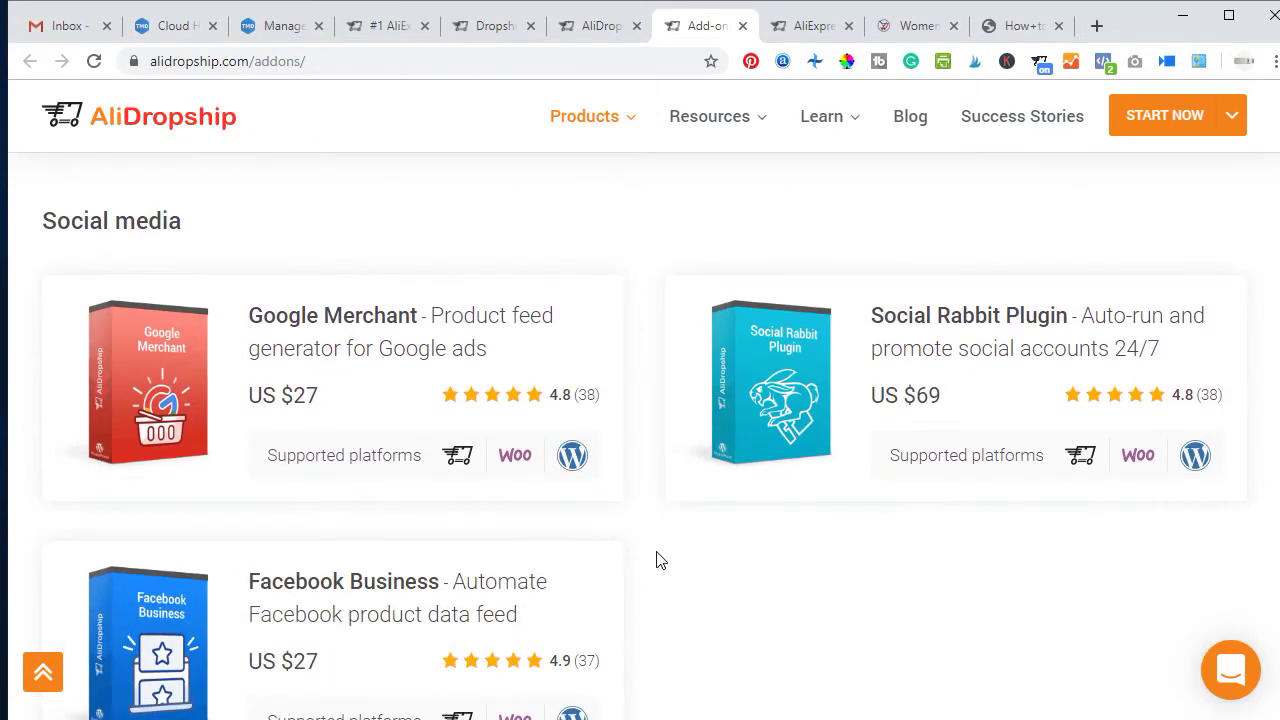
{"action": "scroll", "coordinate": [656, 560], "scroll_direction": "down", "scroll_amount": 4}
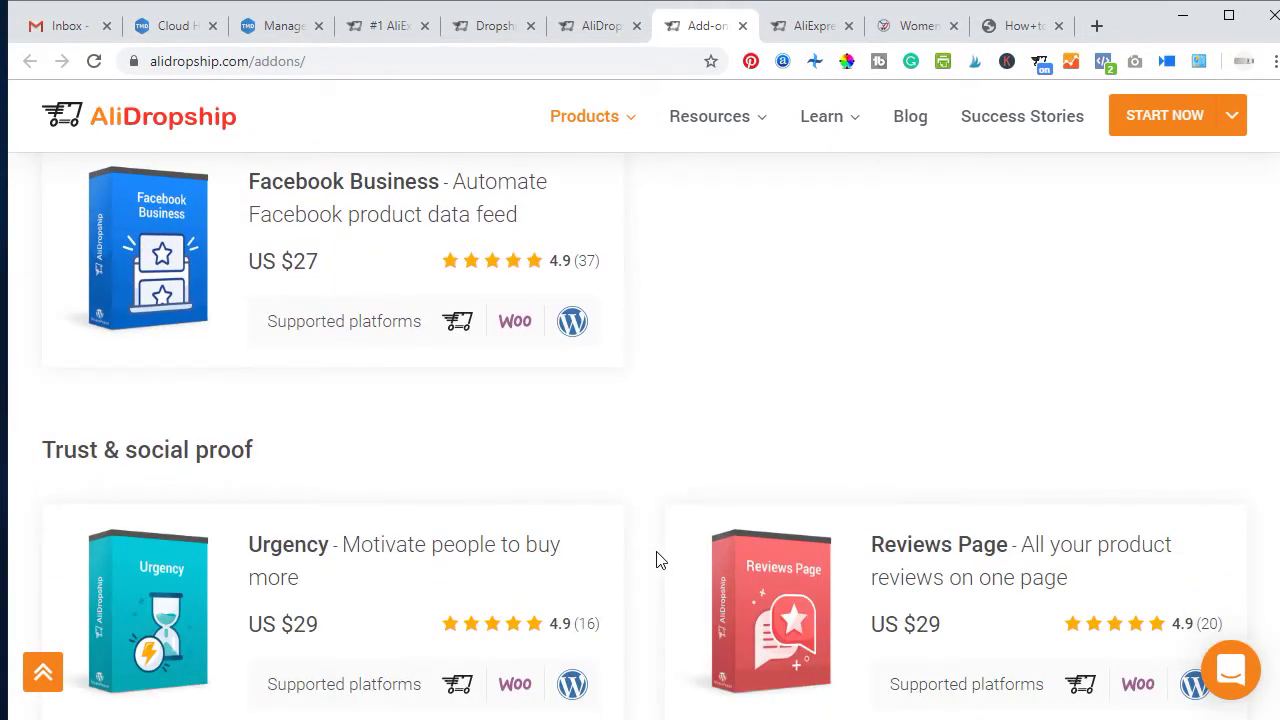
{"action": "scroll", "coordinate": [656, 560], "scroll_direction": "down", "scroll_amount": 2}
{"action": "scroll", "coordinate": [652, 566], "scroll_direction": "down", "scroll_amount": 4}
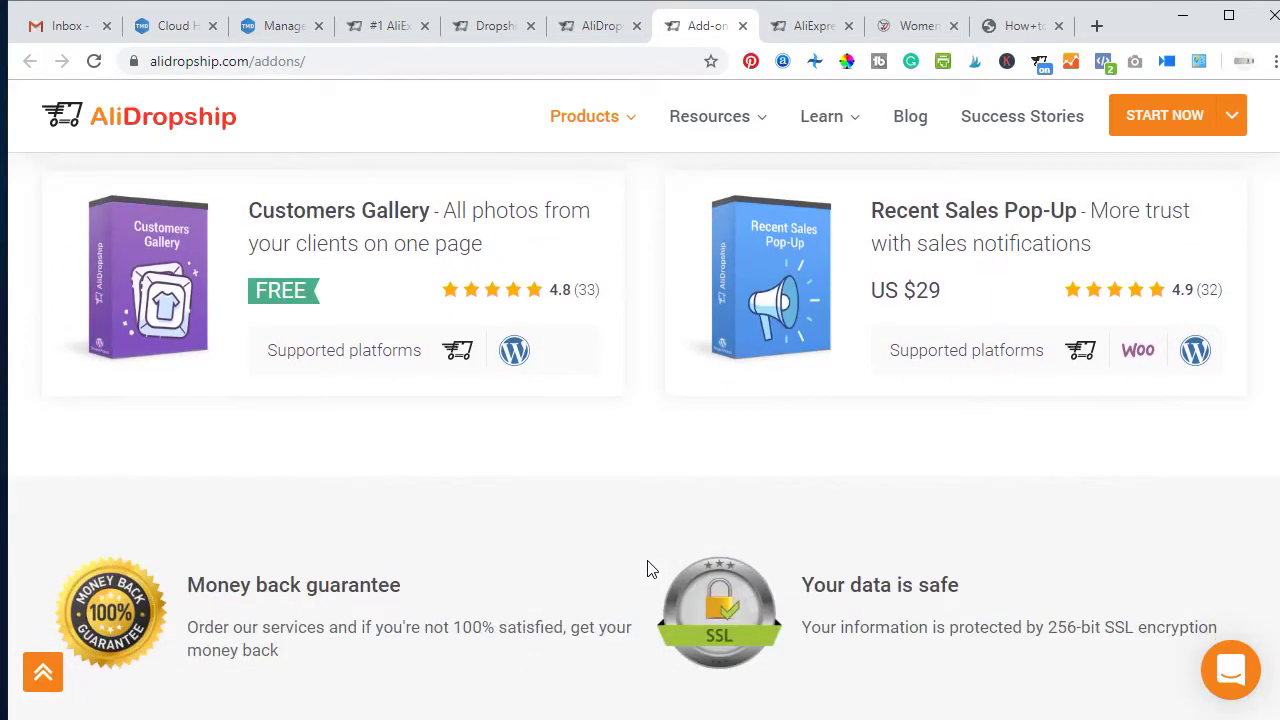
{"action": "scroll", "coordinate": [566, 505], "scroll_direction": "up", "scroll_amount": 2}
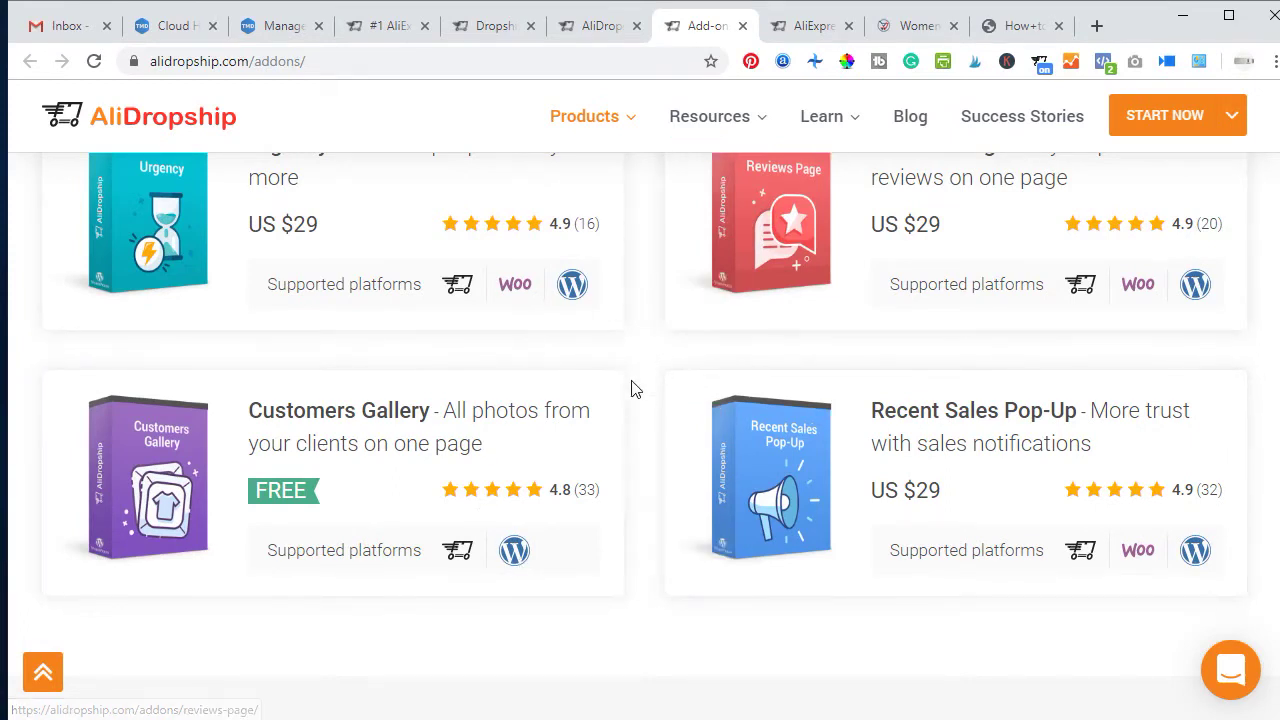
{"action": "scroll", "coordinate": [630, 402], "scroll_direction": "up", "scroll_amount": 1}
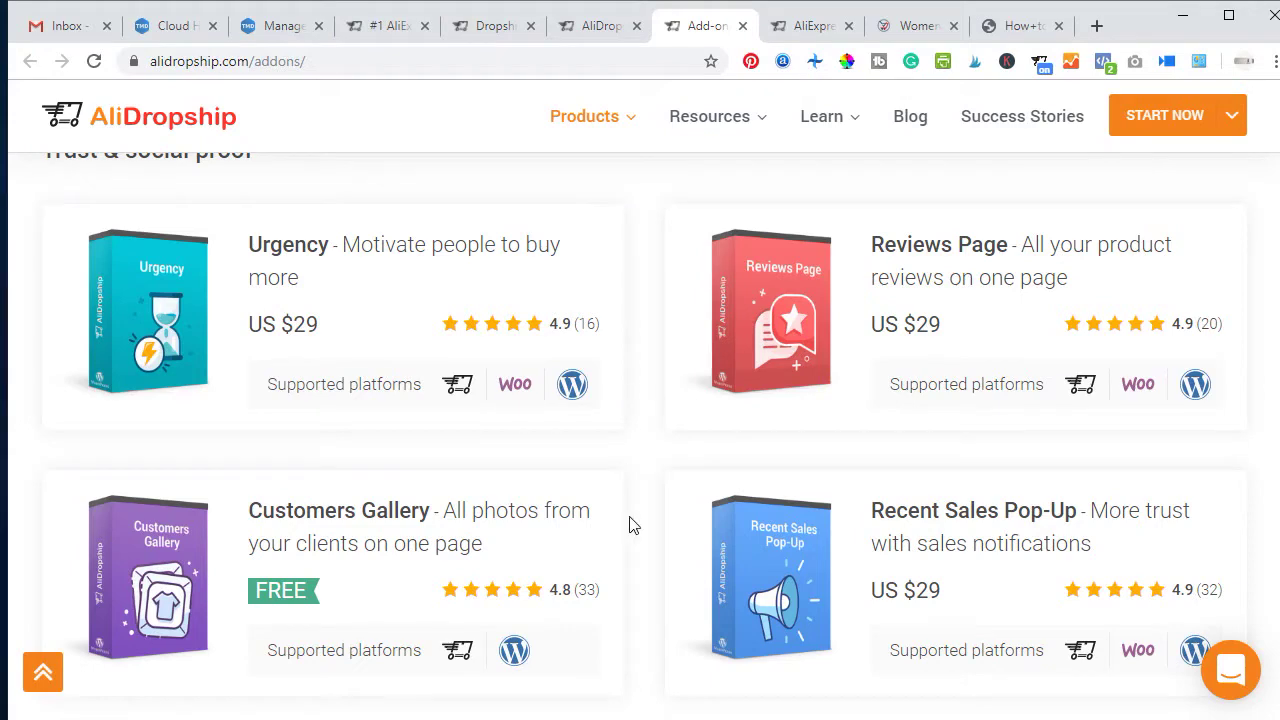
{"action": "scroll", "coordinate": [633, 479], "scroll_direction": "up", "scroll_amount": 5}
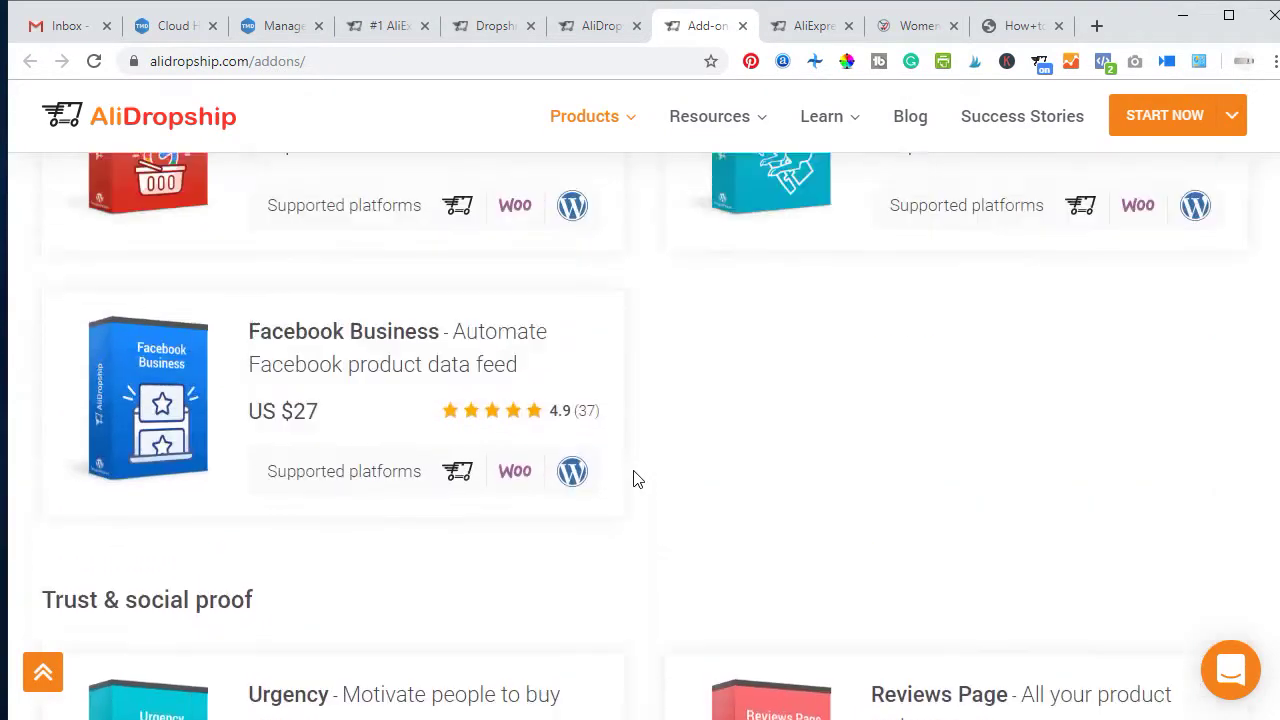
{"action": "scroll", "coordinate": [633, 479], "scroll_direction": "up", "scroll_amount": 6}
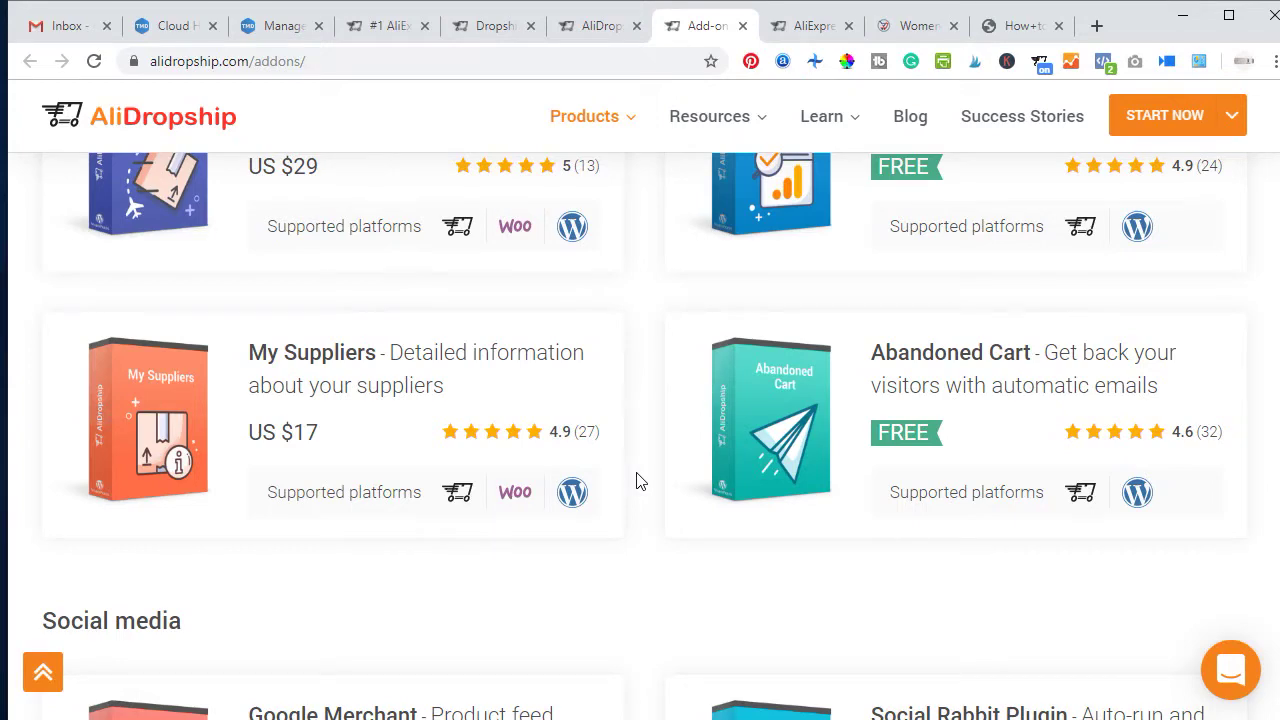
Read through the customer feedback on the AliDropship reviews page.
{"action": "left_click", "coordinate": [606, 27]}
{"action": "mouse_move", "coordinate": [643, 415]}
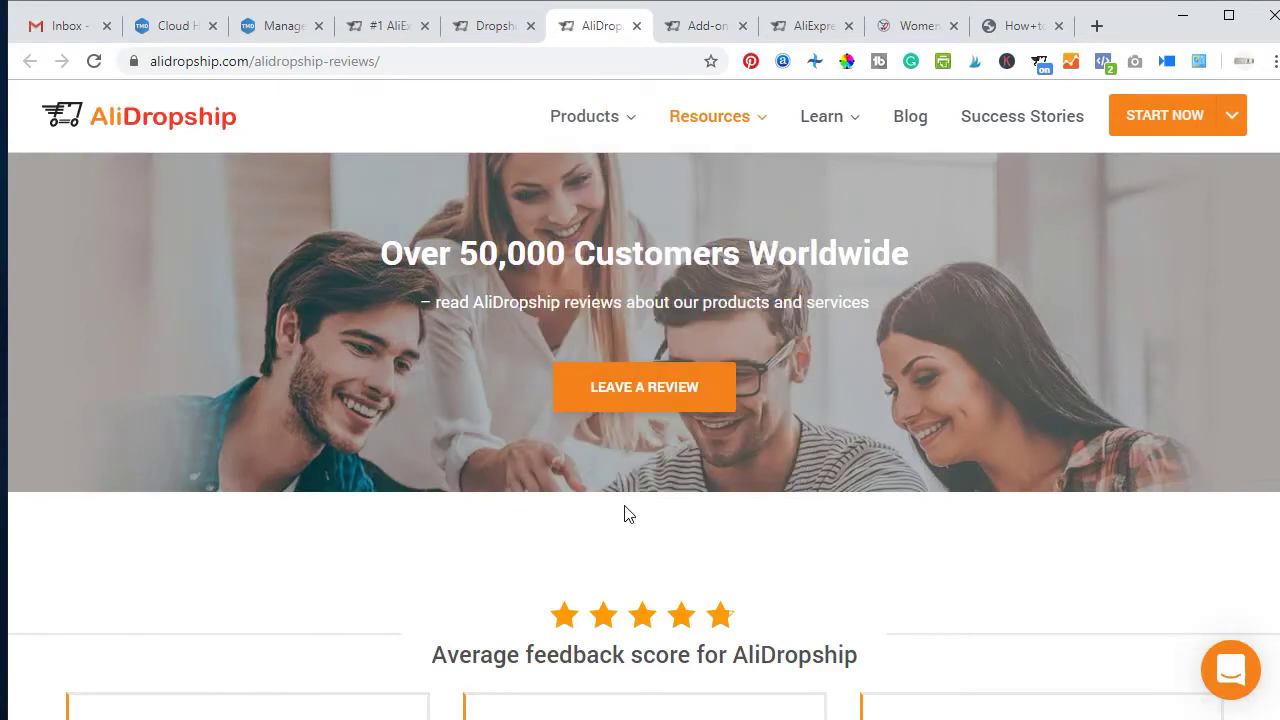
{"action": "scroll", "coordinate": [420, 415], "scroll_direction": "down", "scroll_amount": 2}
{"action": "scroll", "coordinate": [530, 535], "scroll_direction": "down", "scroll_amount": 2}
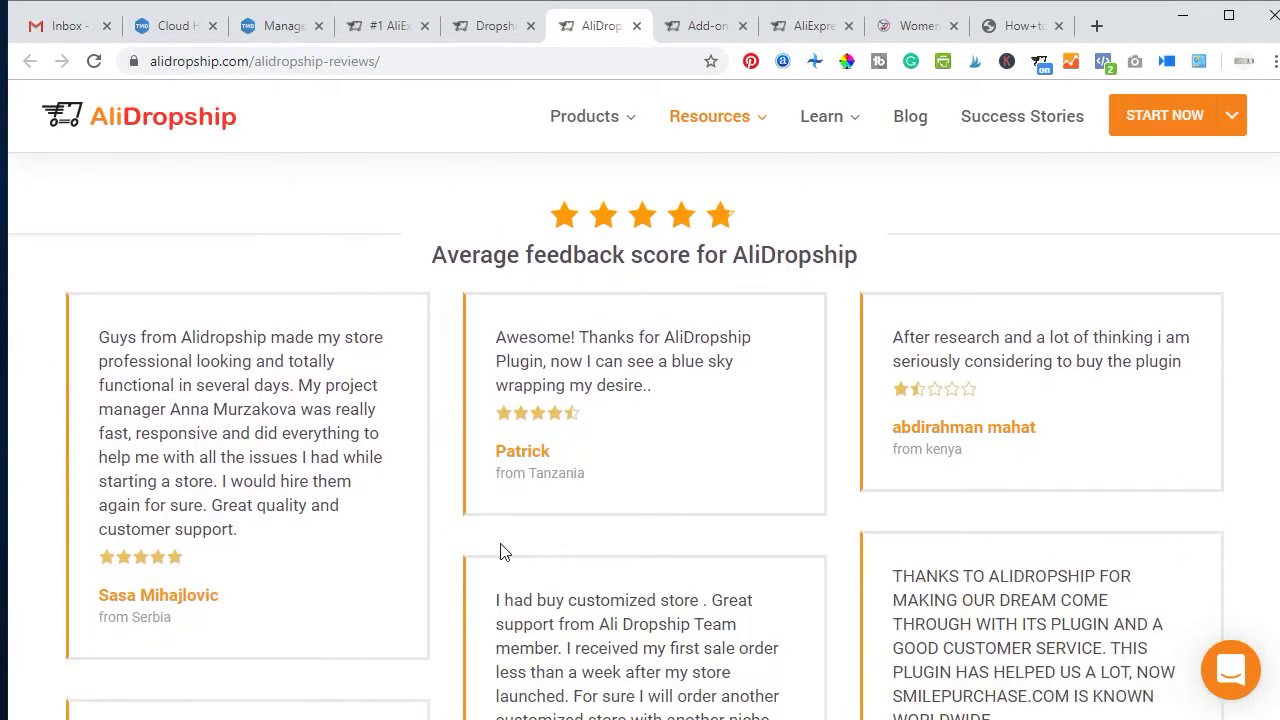
{"action": "scroll", "coordinate": [882, 573], "scroll_direction": "down", "scroll_amount": 1}
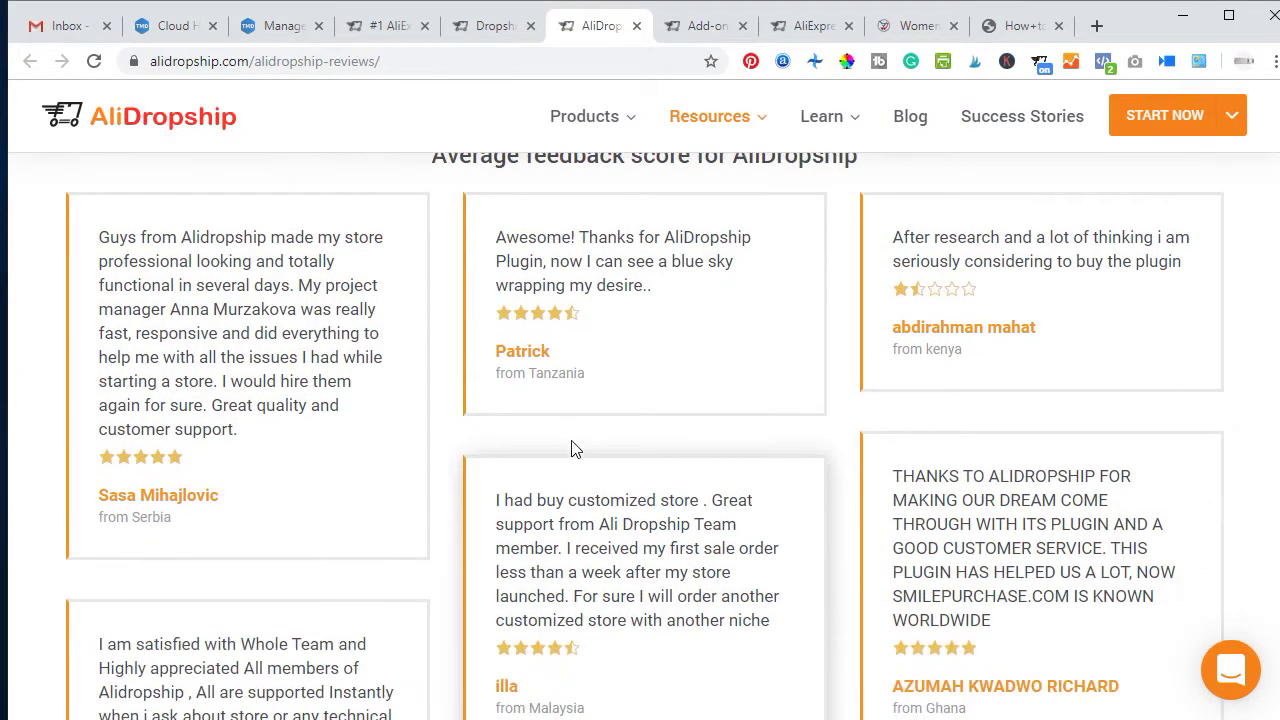
{"action": "scroll", "coordinate": [734, 591], "scroll_direction": "down", "scroll_amount": 4}
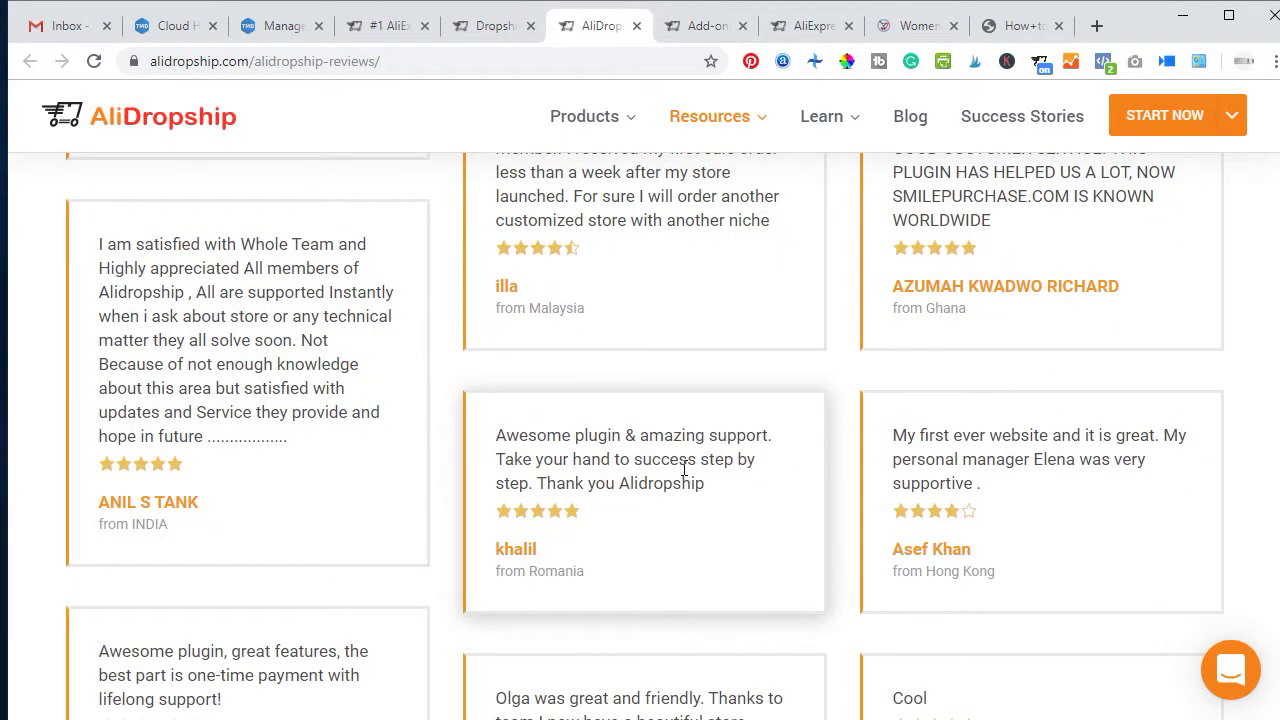
{"action": "scroll", "coordinate": [644, 520], "scroll_direction": "down", "scroll_amount": 2}
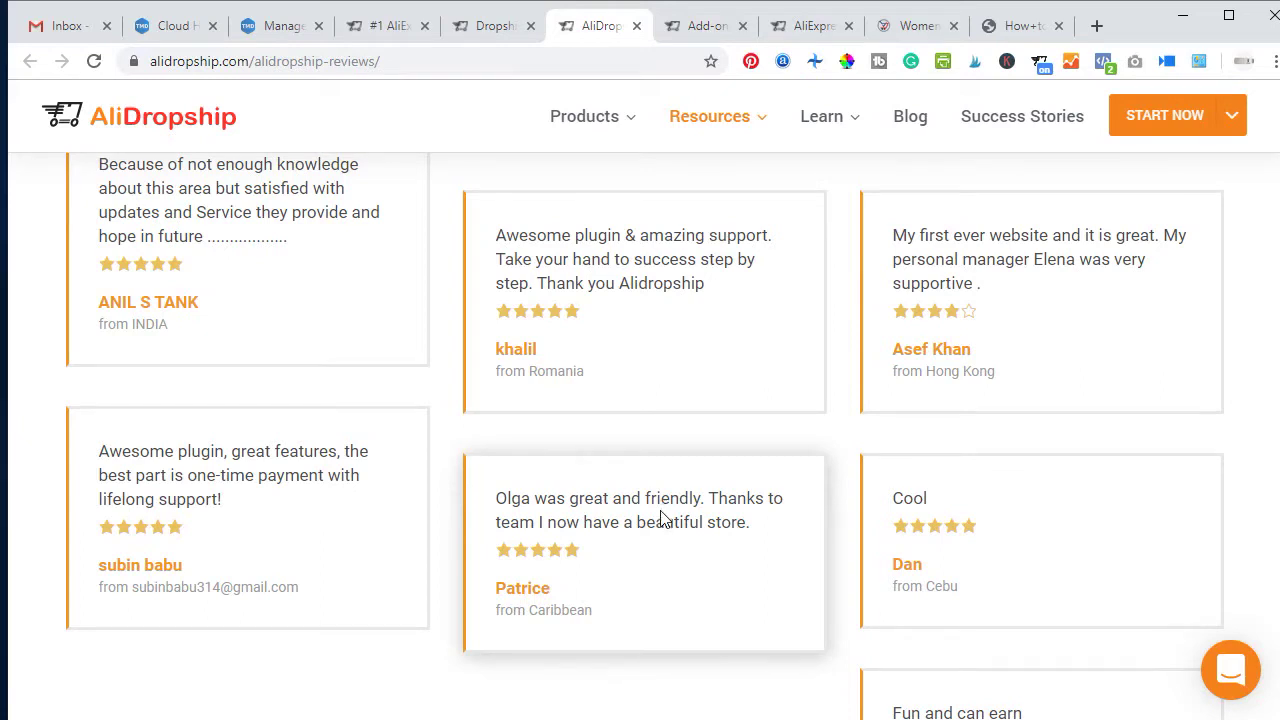
Browse the articles in the Success stories category of the AliDropship blog.
{"action": "left_click", "coordinate": [491, 25]}
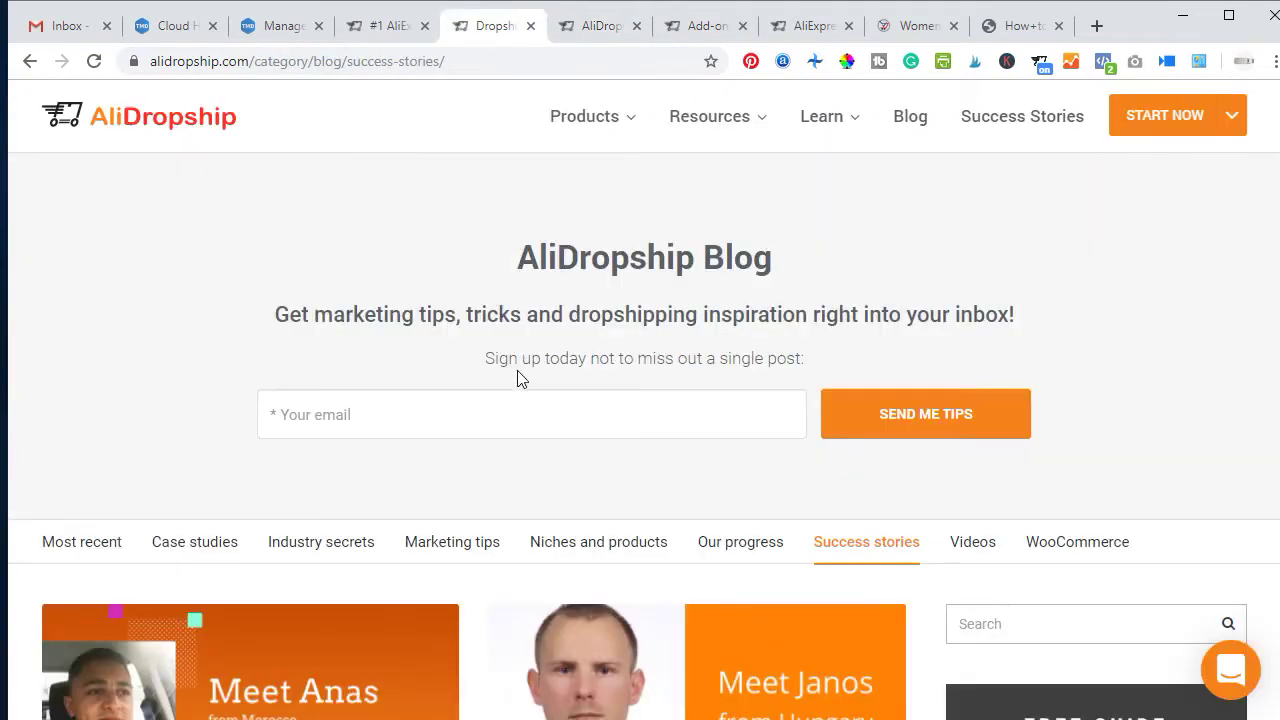
{"action": "scroll", "coordinate": [519, 381], "scroll_direction": "down", "scroll_amount": 3}
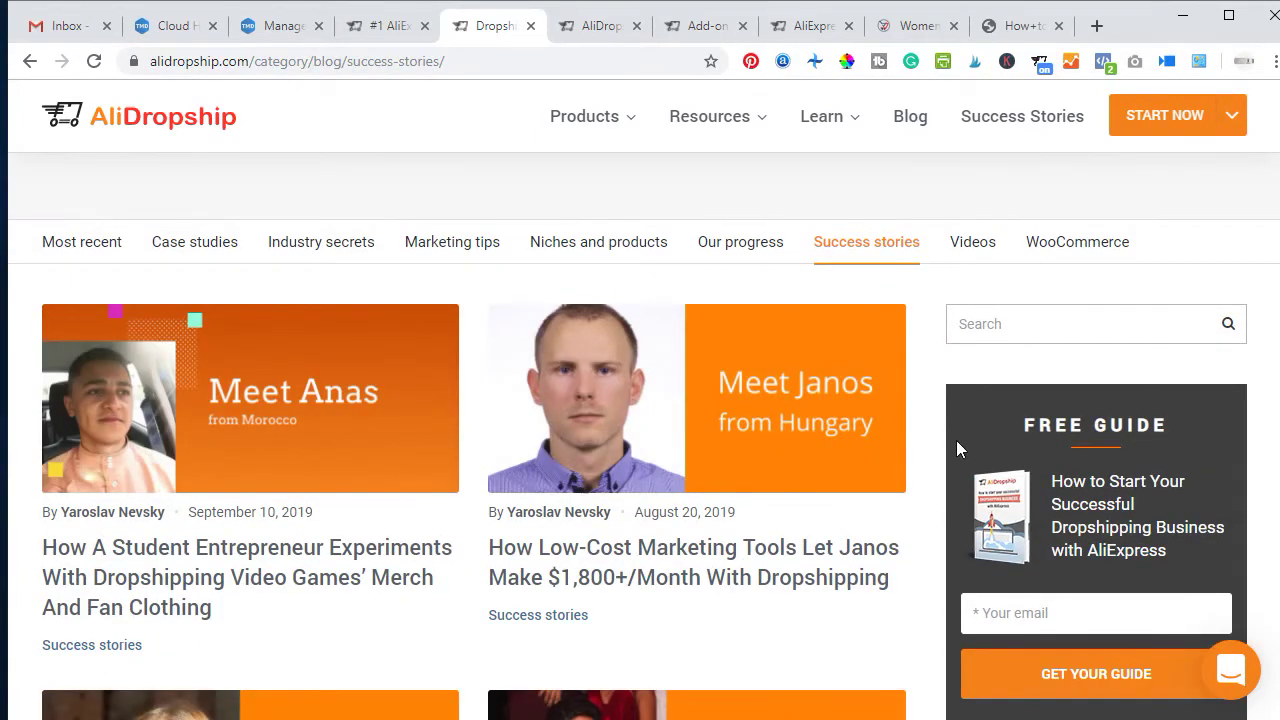
{"action": "scroll", "coordinate": [535, 620], "scroll_direction": "down", "scroll_amount": 1}
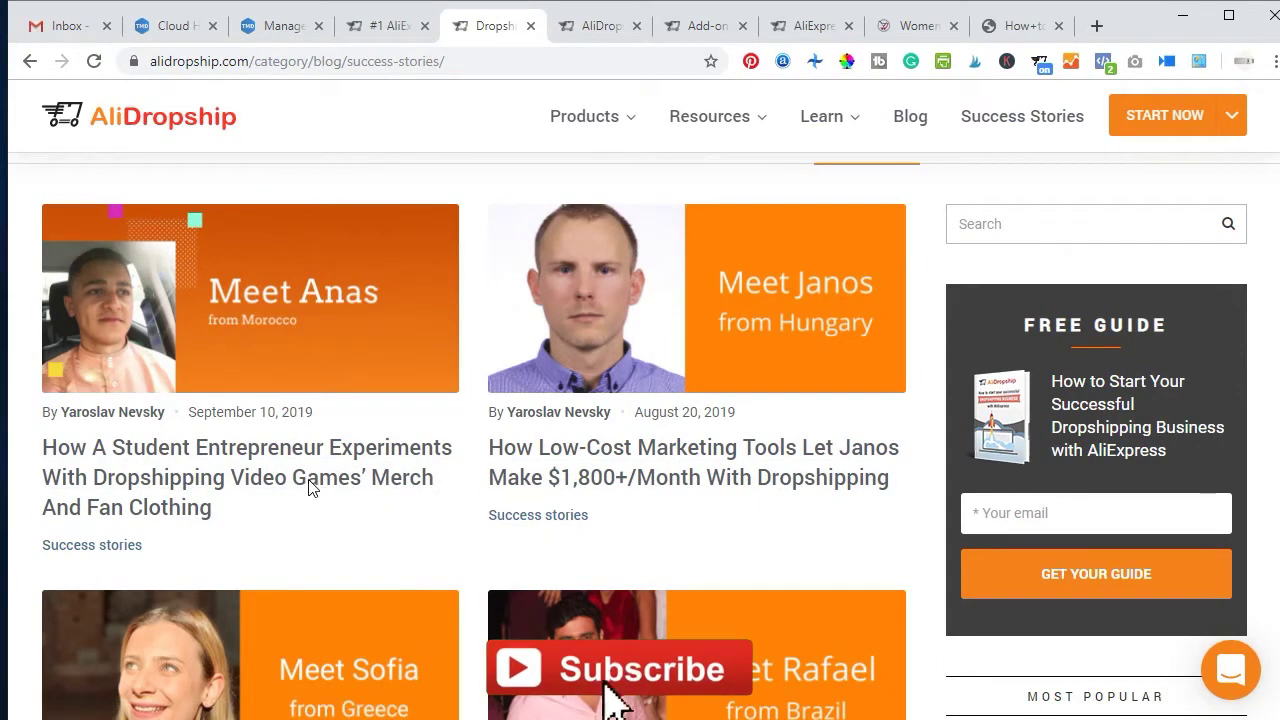
{"action": "scroll", "coordinate": [698, 376], "scroll_direction": "down", "scroll_amount": 3}
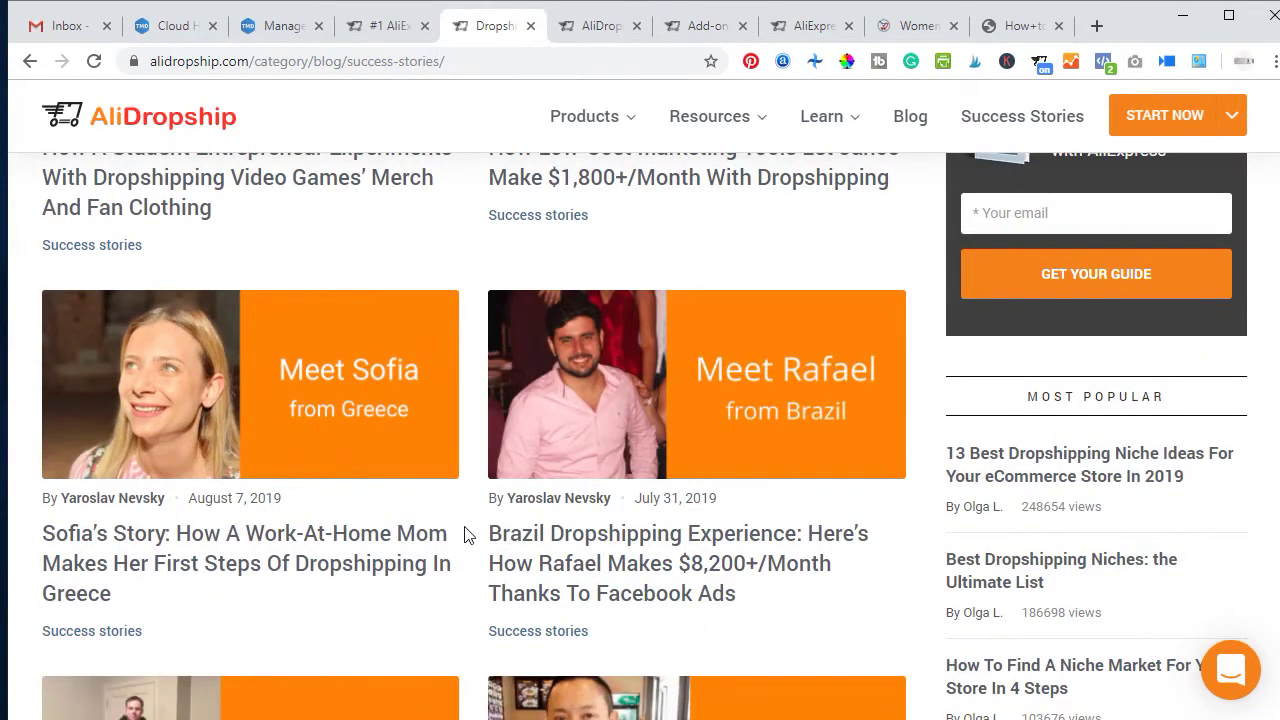
{"action": "scroll", "coordinate": [466, 532], "scroll_direction": "down", "scroll_amount": 3}
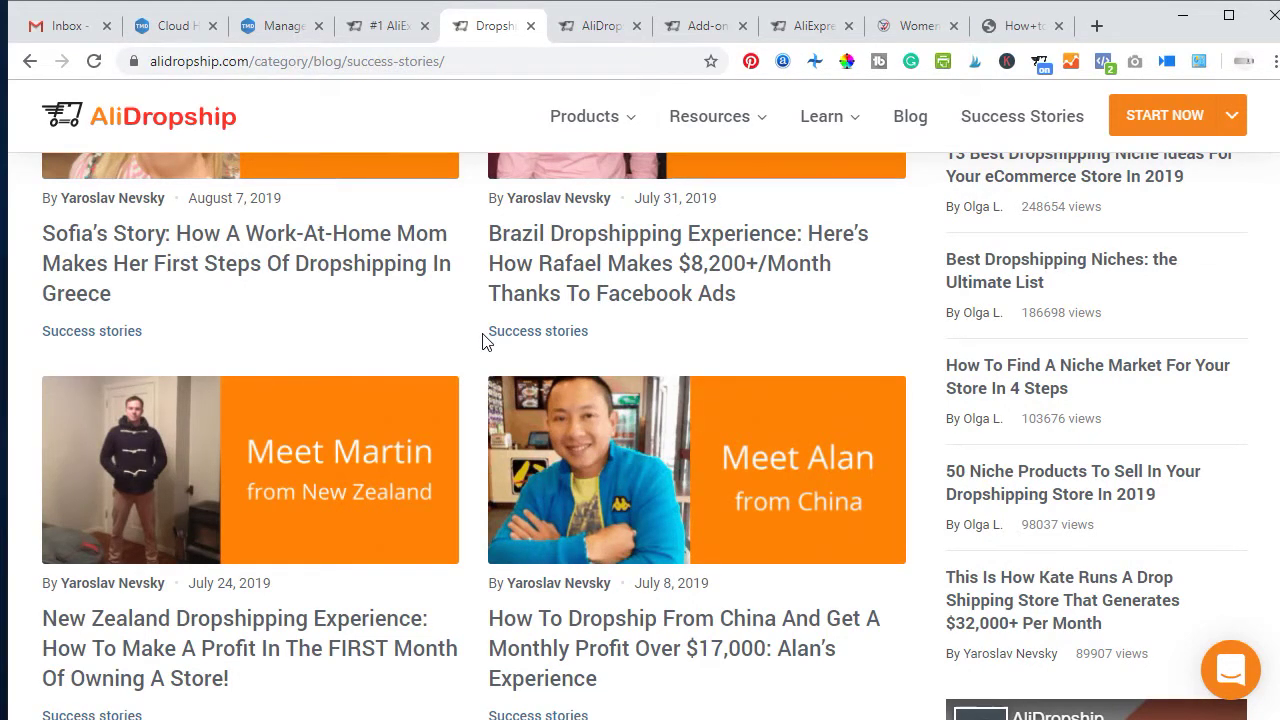
{"action": "scroll", "coordinate": [483, 341], "scroll_direction": "down", "scroll_amount": 1}
{"action": "scroll", "coordinate": [483, 345], "scroll_direction": "down", "scroll_amount": 4}
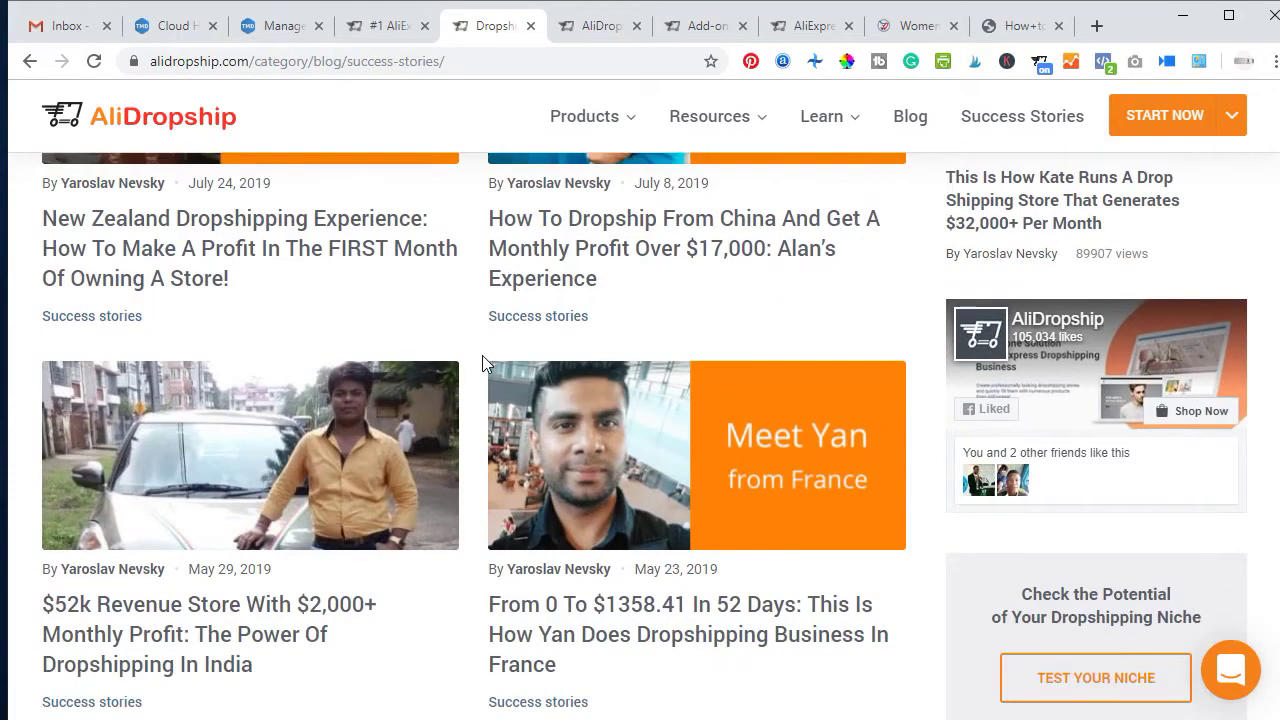
{"action": "scroll", "coordinate": [482, 340], "scroll_direction": "up", "scroll_amount": 5}
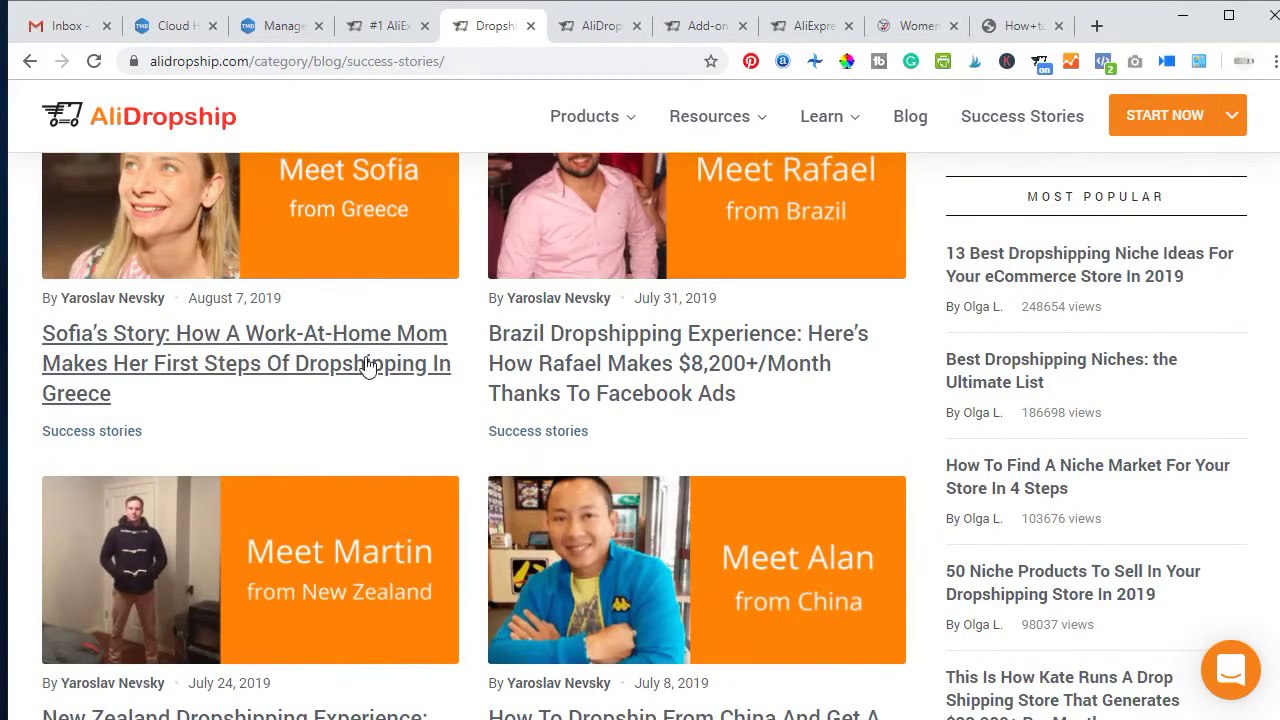
{"action": "scroll", "coordinate": [484, 393], "scroll_direction": "up", "scroll_amount": 6}
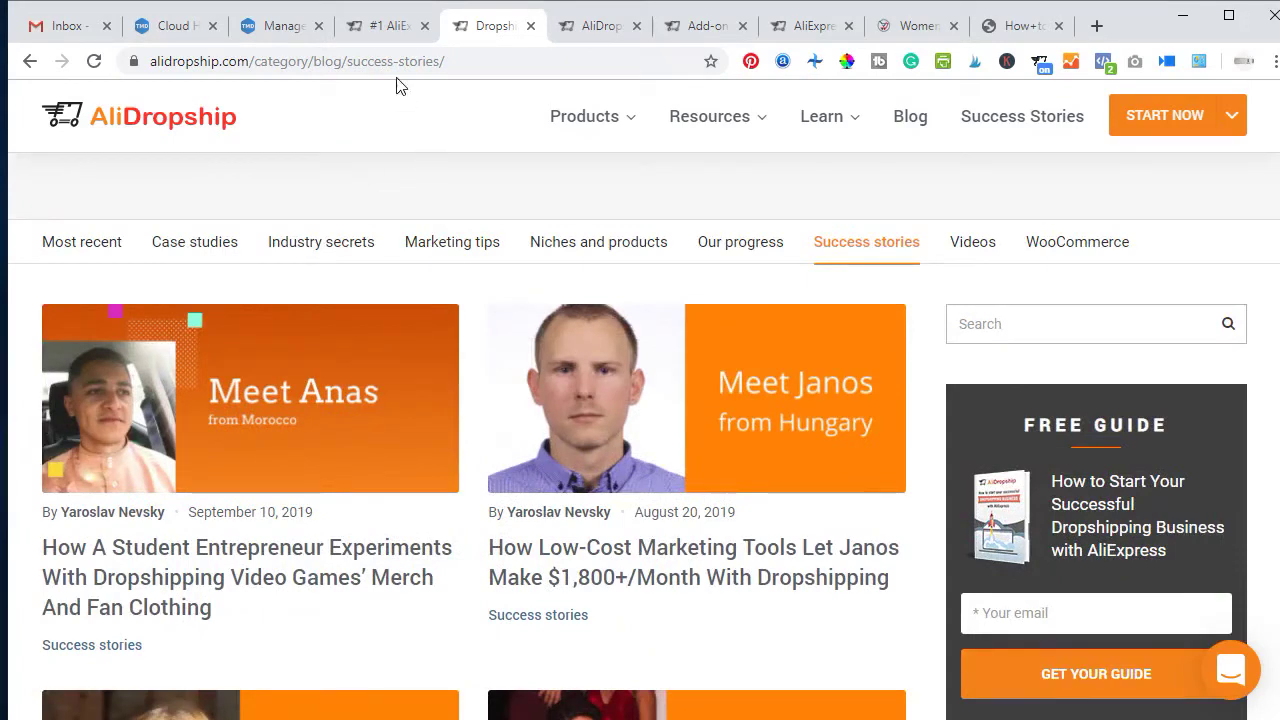
Return to the AliDropship plugin page and open its Order Custom Site page in a new tab.
{"action": "left_click", "coordinate": [388, 28]}
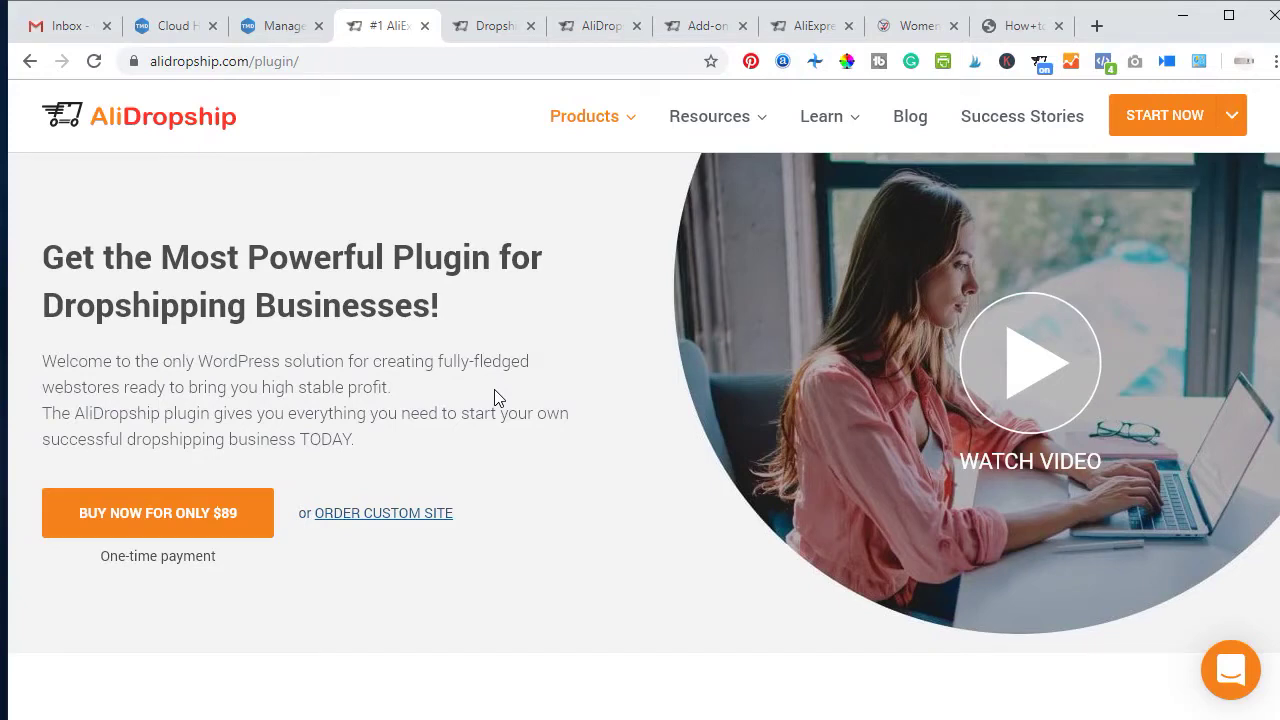
{"action": "scroll", "coordinate": [491, 410], "scroll_direction": "down", "scroll_amount": 1}
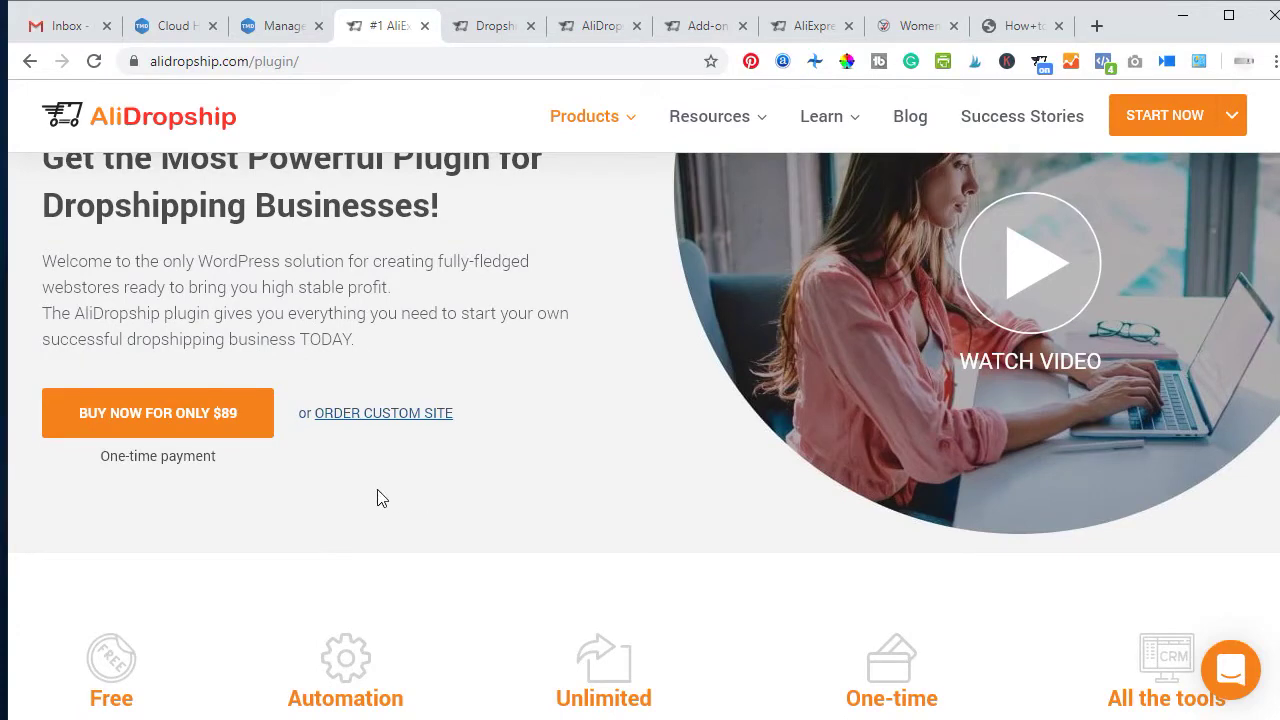
{"action": "right_click", "coordinate": [365, 425]}
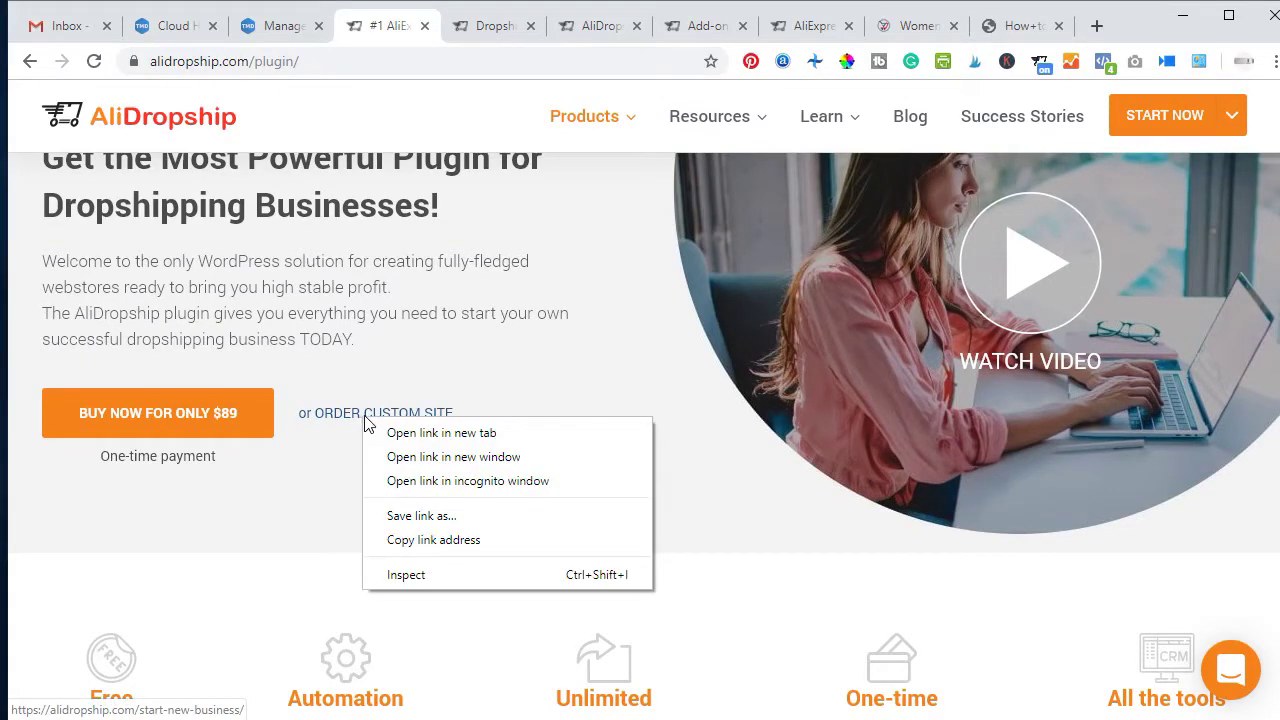
{"action": "left_click", "coordinate": [418, 432]}
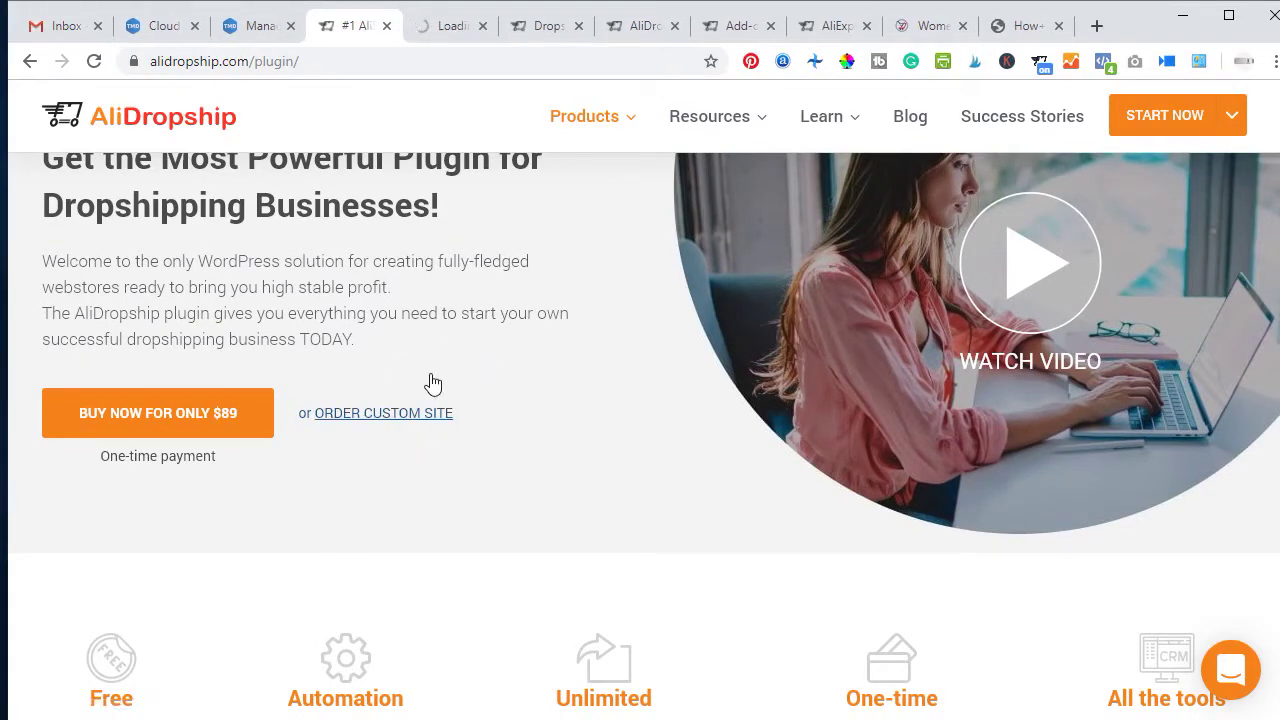
{"action": "left_click", "coordinate": [448, 27]}
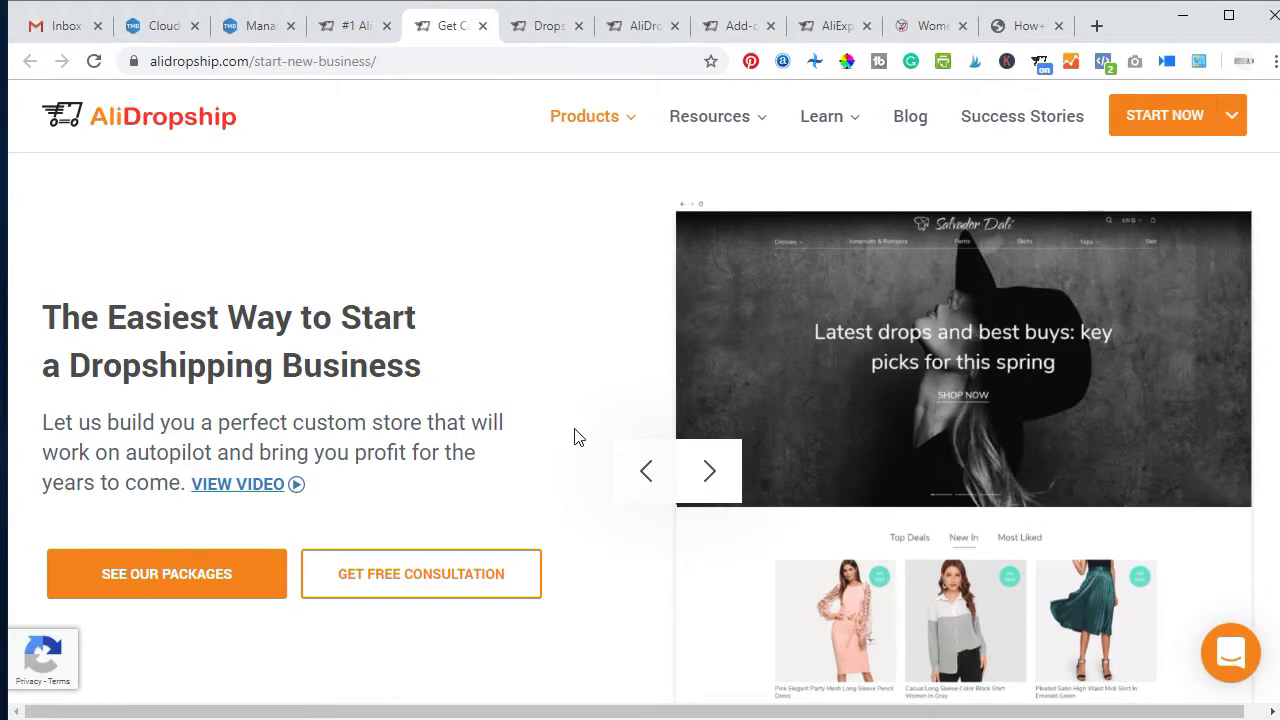
Go to the custom store packages and read through the Development features included in each plan.
{"action": "scroll", "coordinate": [575, 437], "scroll_direction": "down", "scroll_amount": 2}
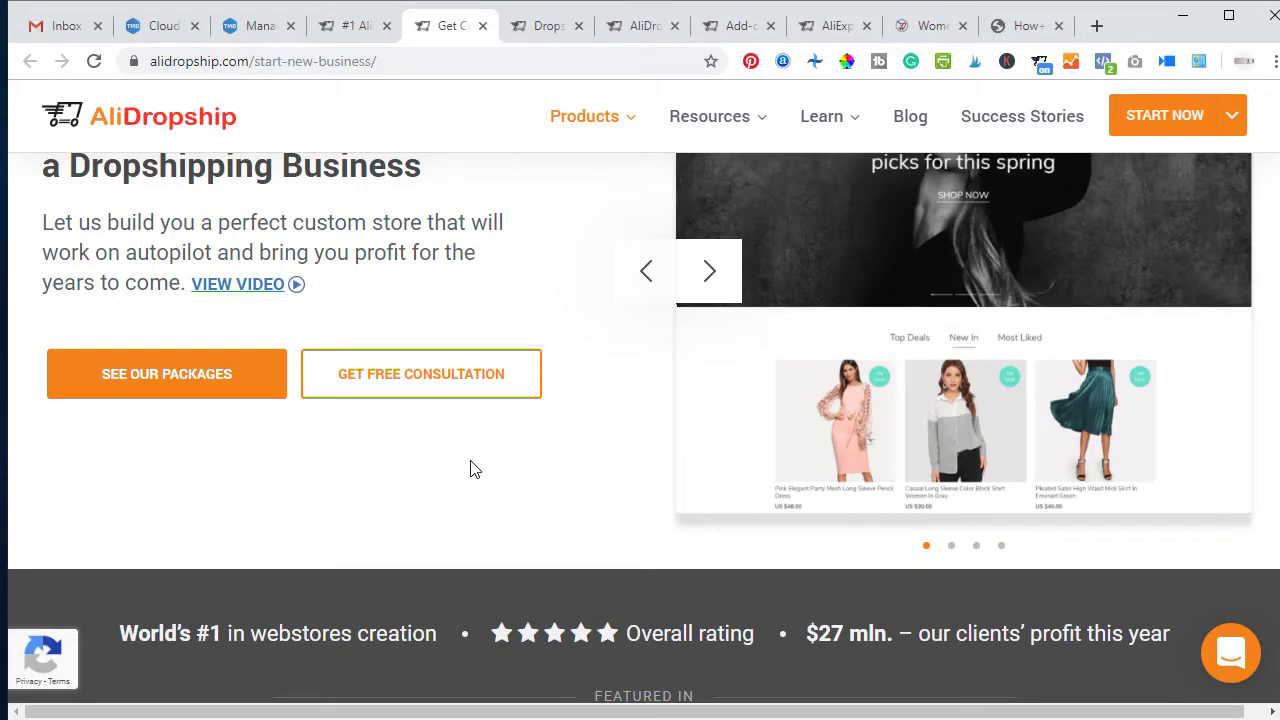
{"action": "left_click", "coordinate": [217, 376]}
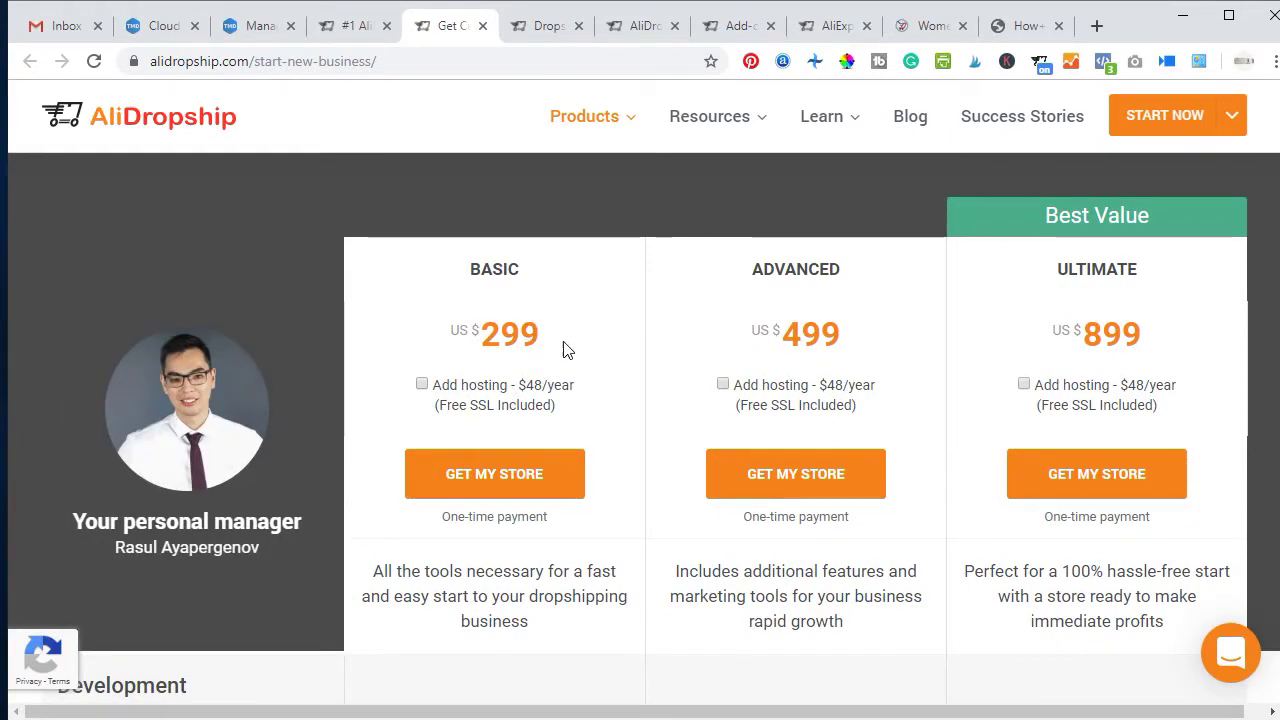
{"action": "scroll", "coordinate": [586, 405], "scroll_direction": "down", "scroll_amount": 1}
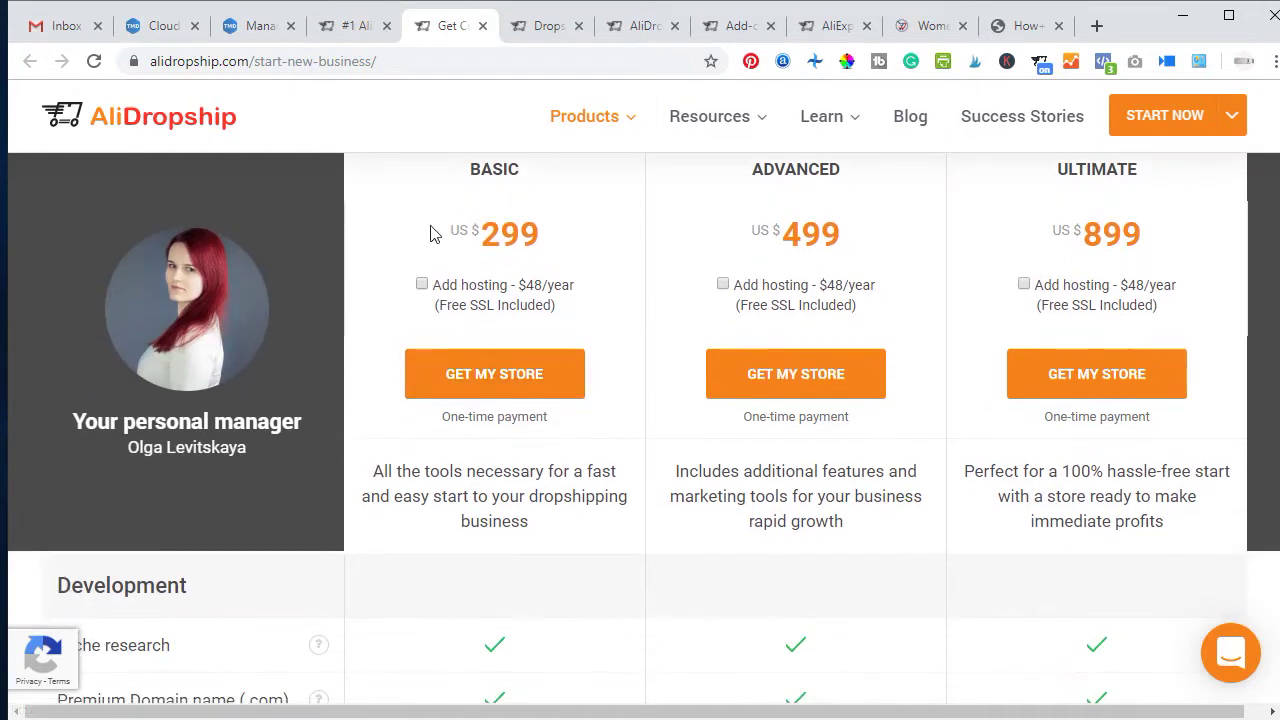
{"action": "scroll", "coordinate": [491, 406], "scroll_direction": "down", "scroll_amount": 2}
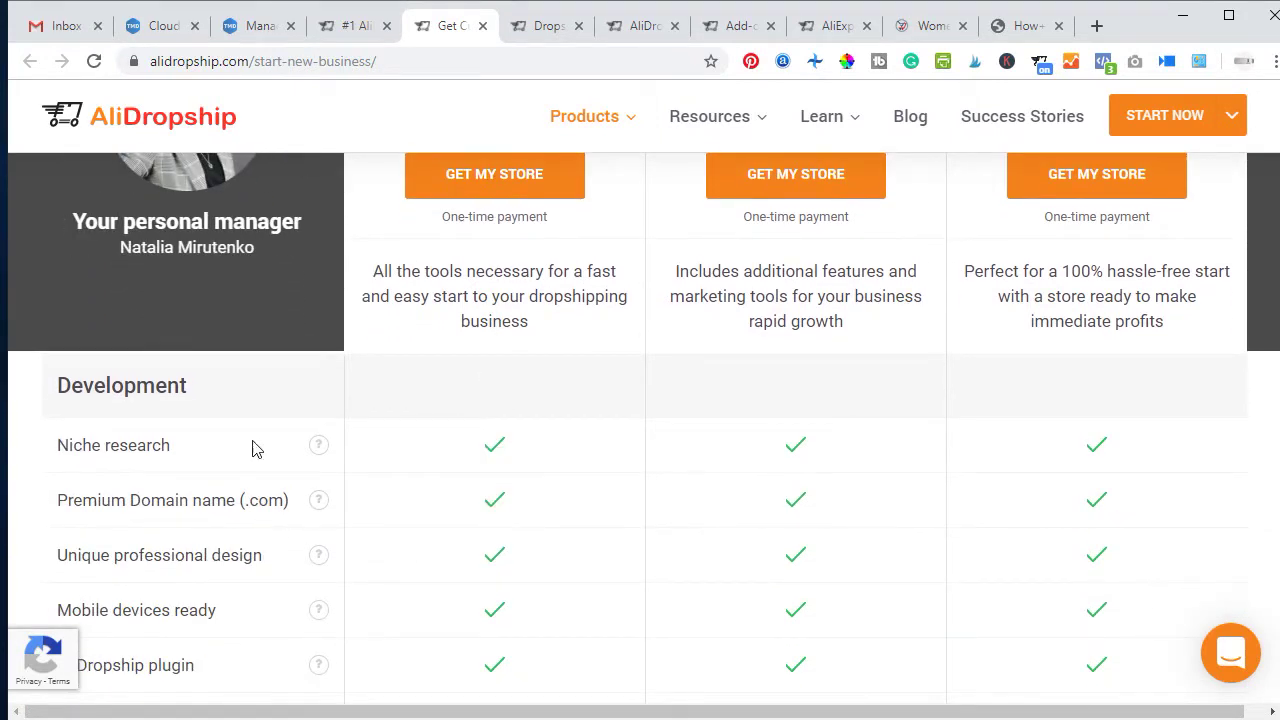
{"action": "scroll", "coordinate": [491, 383], "scroll_direction": "down", "scroll_amount": 1}
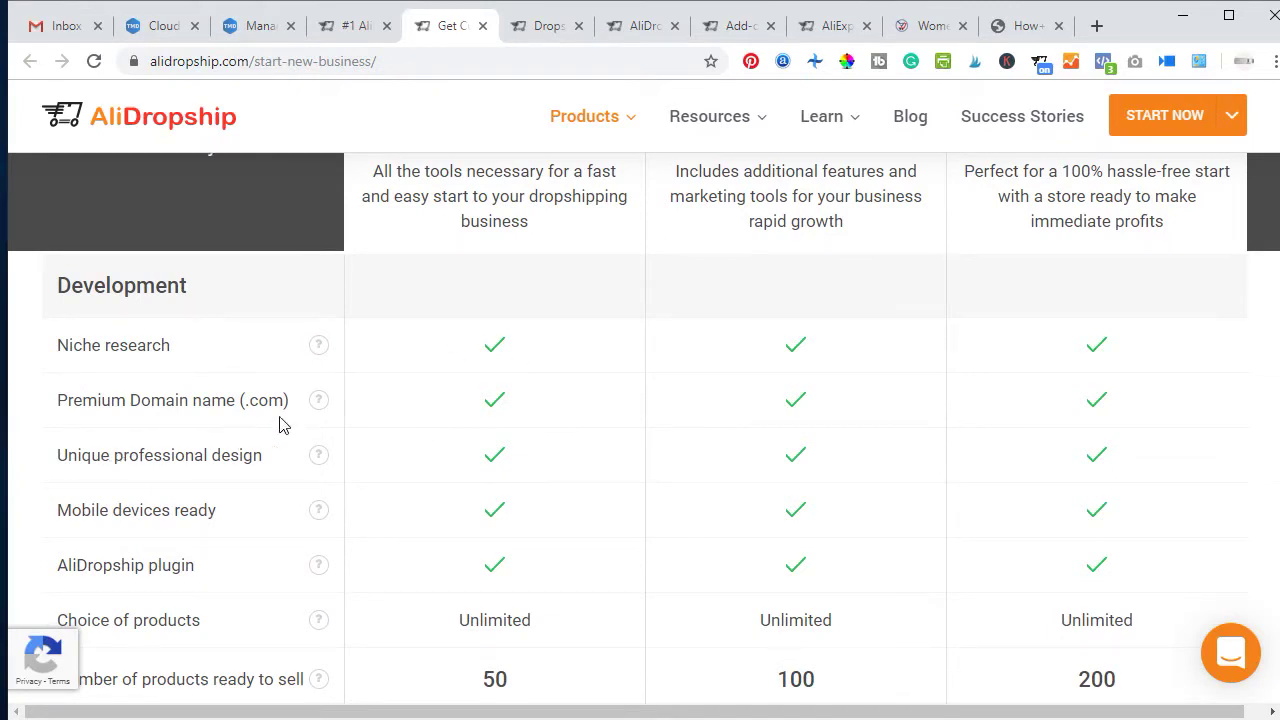
{"action": "scroll", "coordinate": [565, 508], "scroll_direction": "down", "scroll_amount": 1}
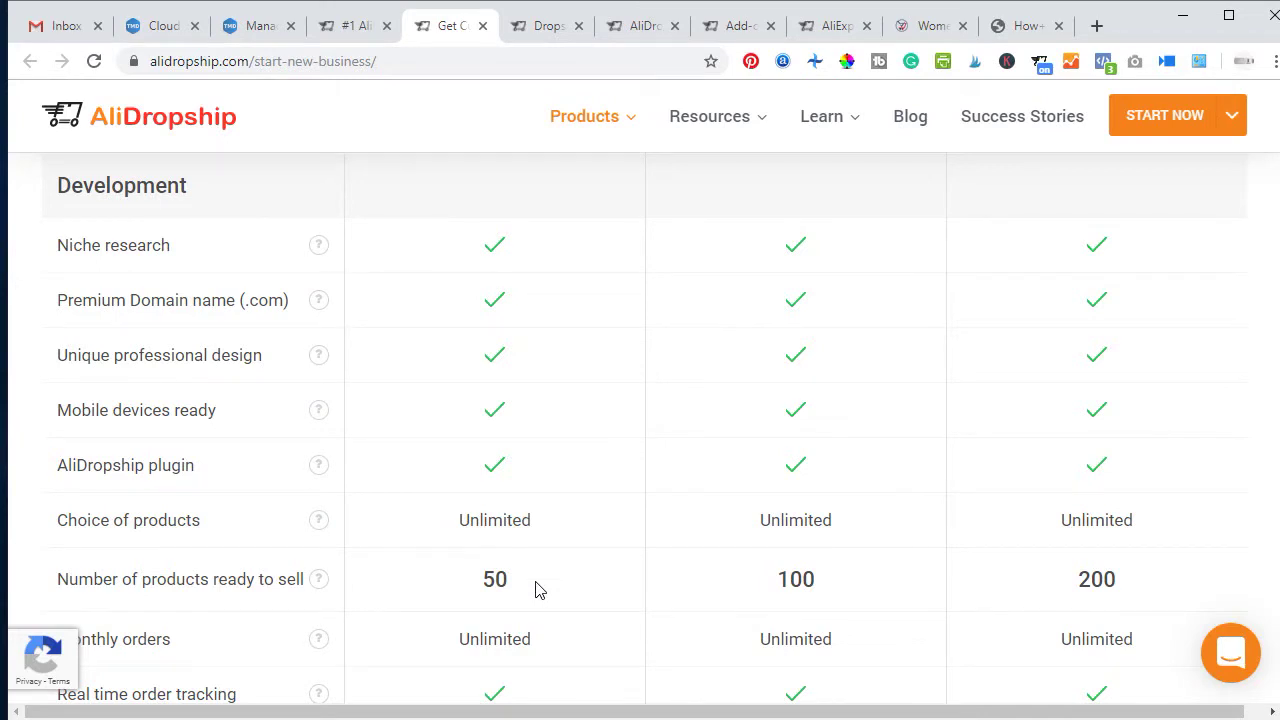
{"action": "scroll", "coordinate": [537, 589], "scroll_direction": "down", "scroll_amount": 1}
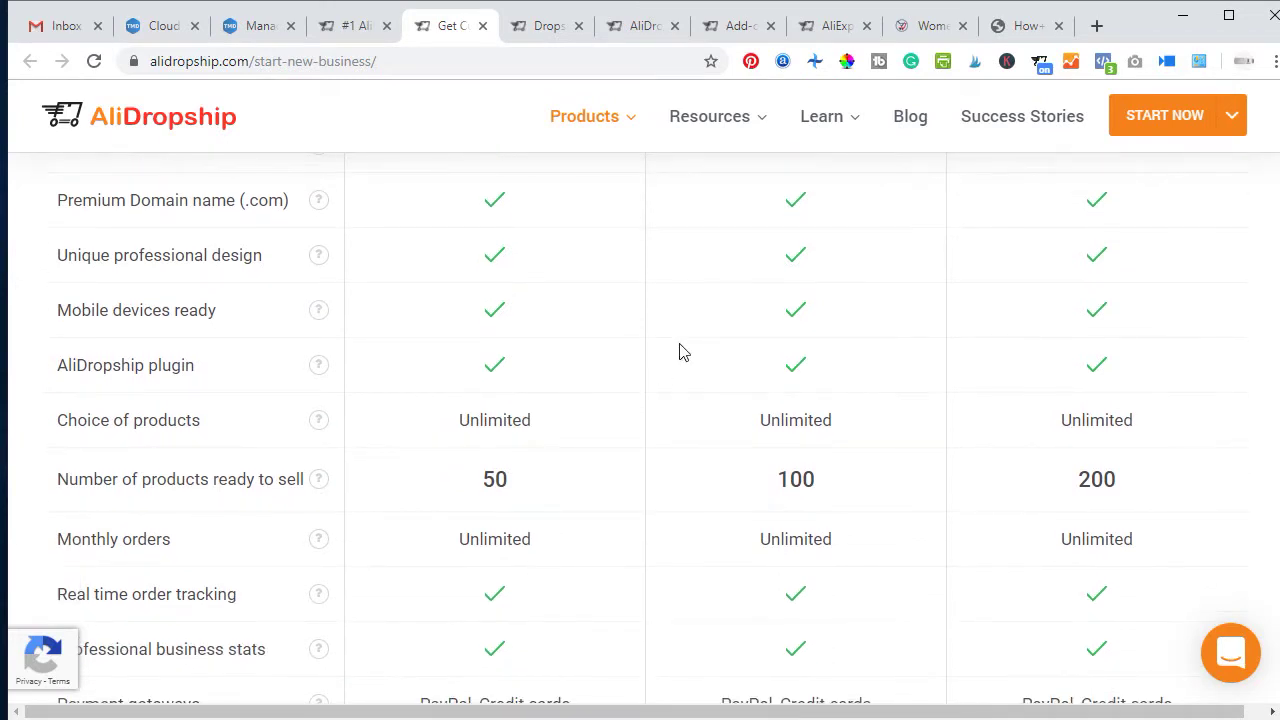
{"action": "scroll", "coordinate": [670, 360], "scroll_direction": "down", "scroll_amount": 1}
{"action": "scroll", "coordinate": [660, 390], "scroll_direction": "down", "scroll_amount": 2}
{"action": "scroll", "coordinate": [640, 410], "scroll_direction": "up", "scroll_amount": 8}
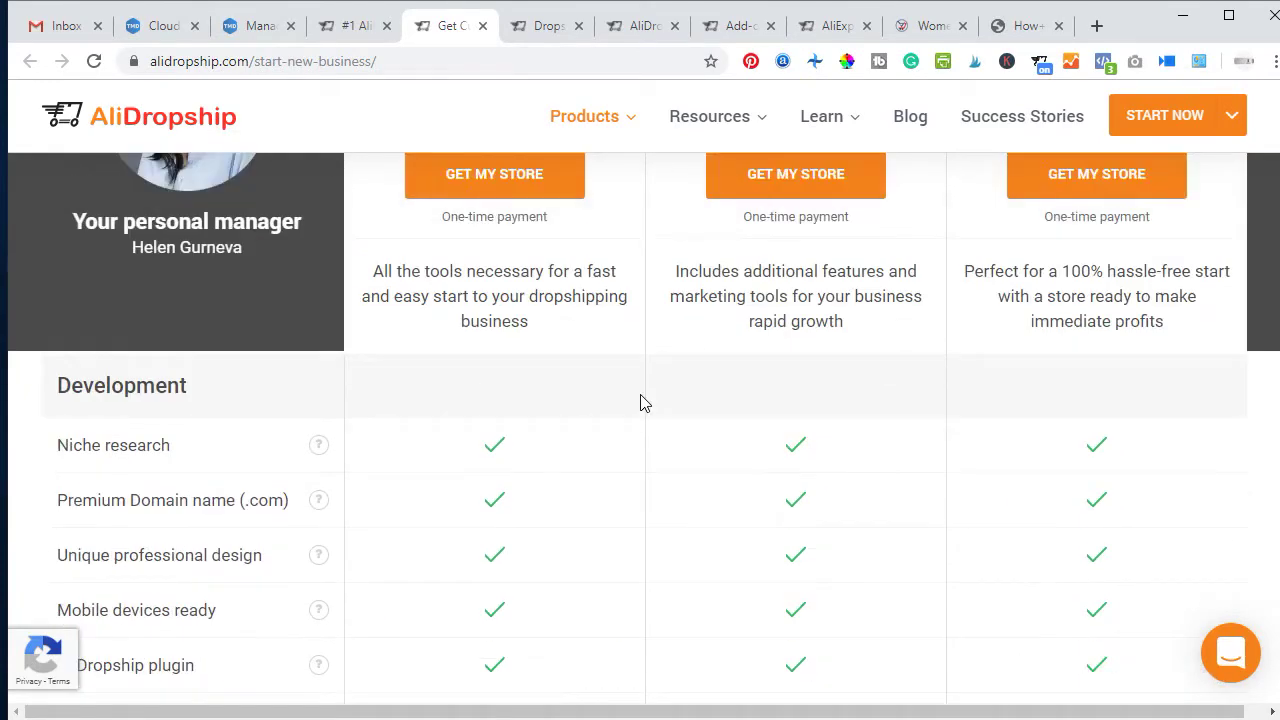
{"action": "scroll", "coordinate": [622, 440], "scroll_direction": "up", "scroll_amount": 2}
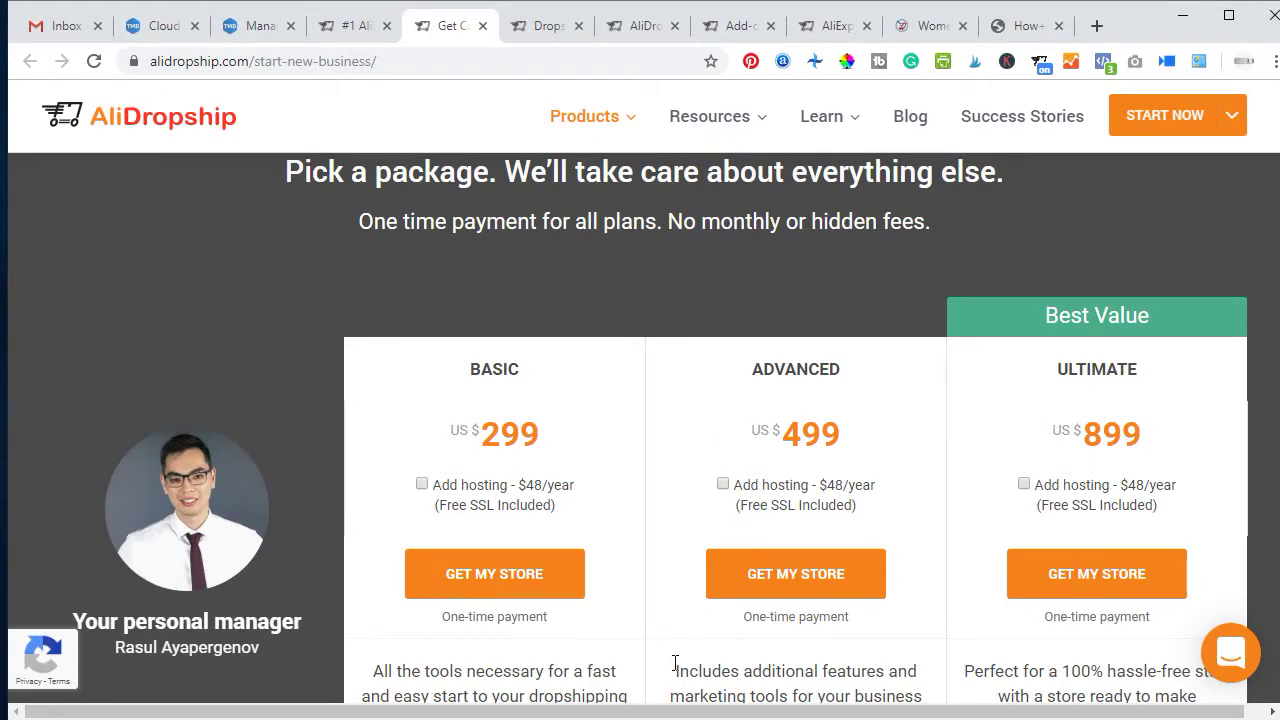
Compare the Basic, Advanced and Ultimate packages by price and number of products ready to sell.
{"action": "scroll", "coordinate": [783, 402], "scroll_direction": "down", "scroll_amount": 2}
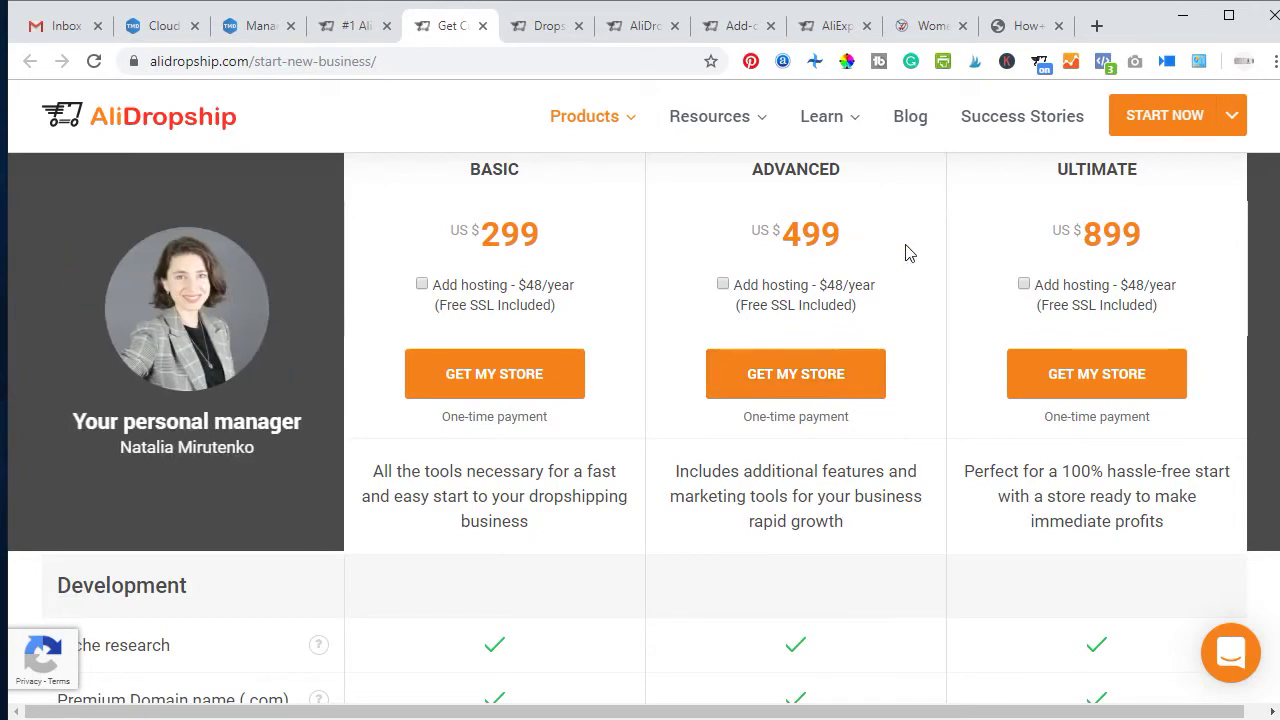
{"action": "scroll", "coordinate": [862, 465], "scroll_direction": "down", "scroll_amount": 8}
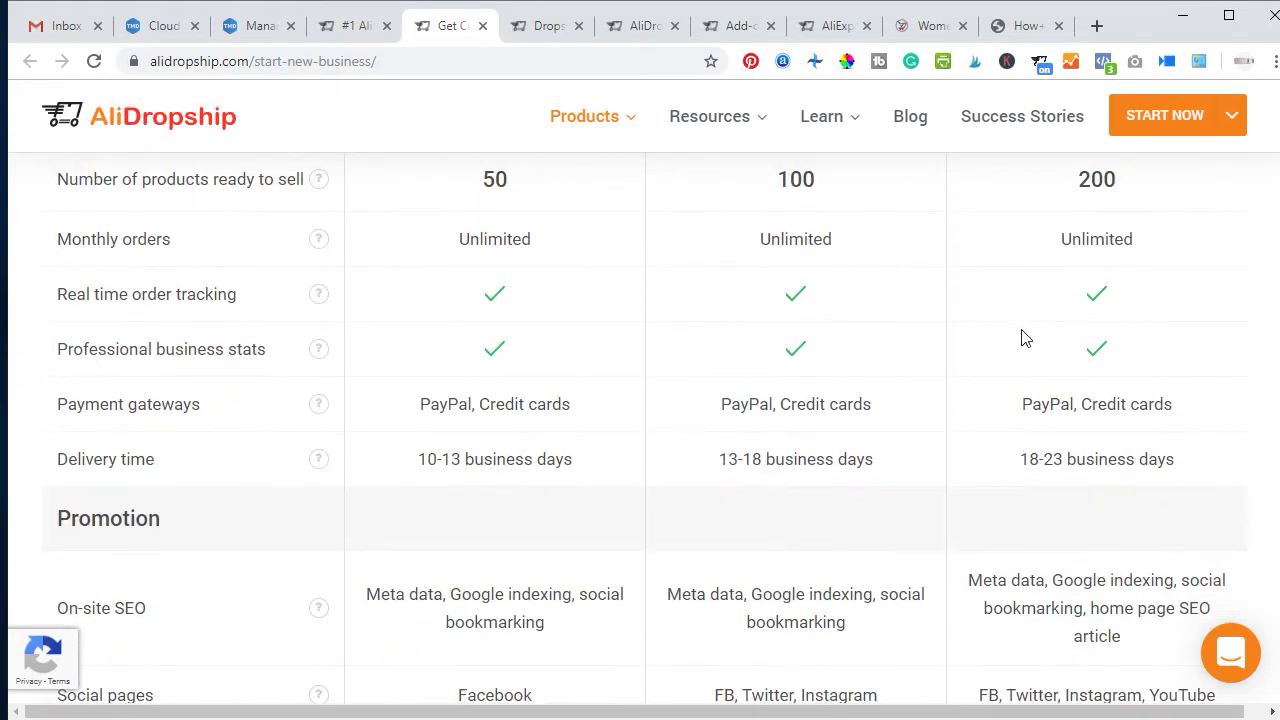
{"action": "scroll", "coordinate": [757, 371], "scroll_direction": "up", "scroll_amount": 1}
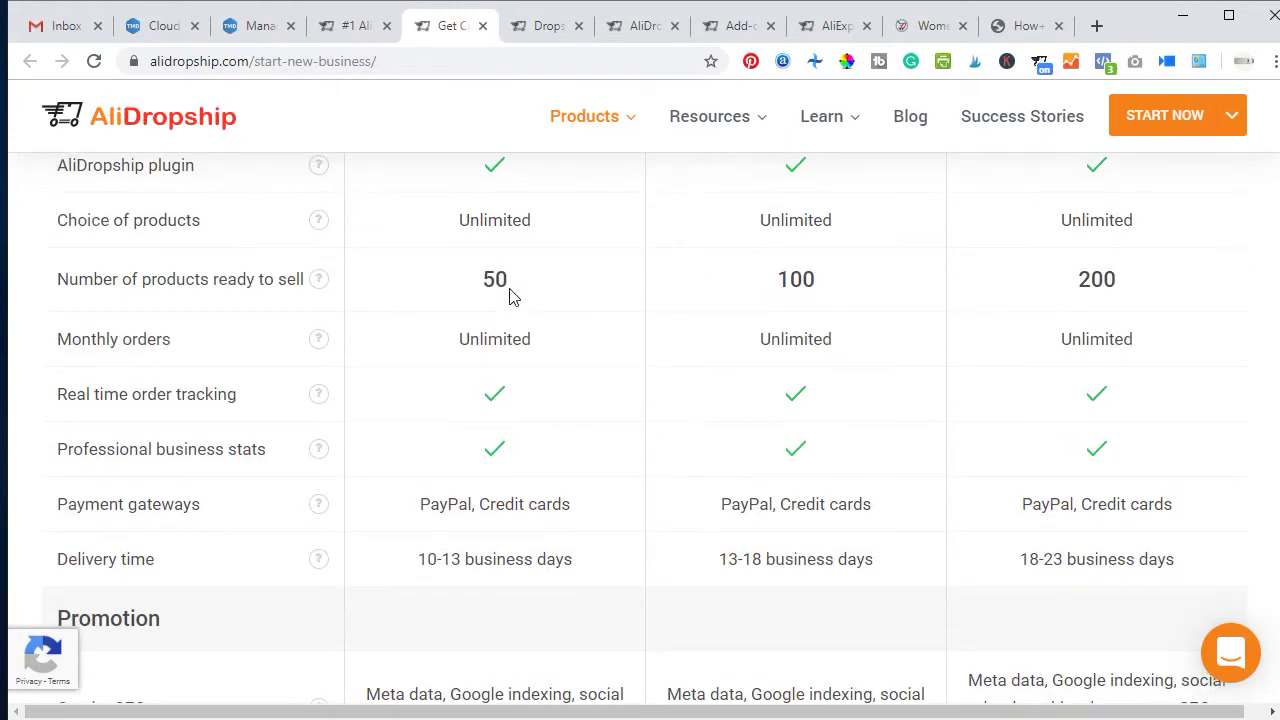
{"action": "scroll", "coordinate": [742, 274], "scroll_direction": "up", "scroll_amount": 7}
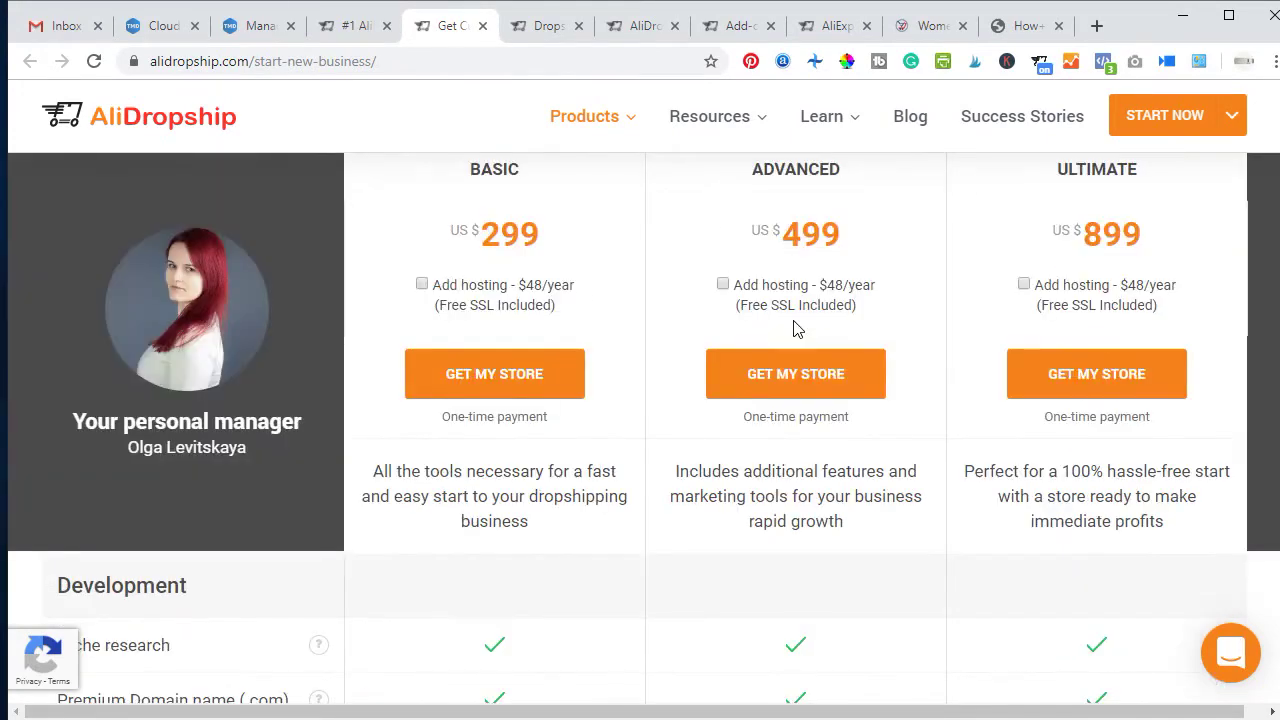
{"action": "scroll", "coordinate": [800, 323], "scroll_direction": "down", "scroll_amount": 8}
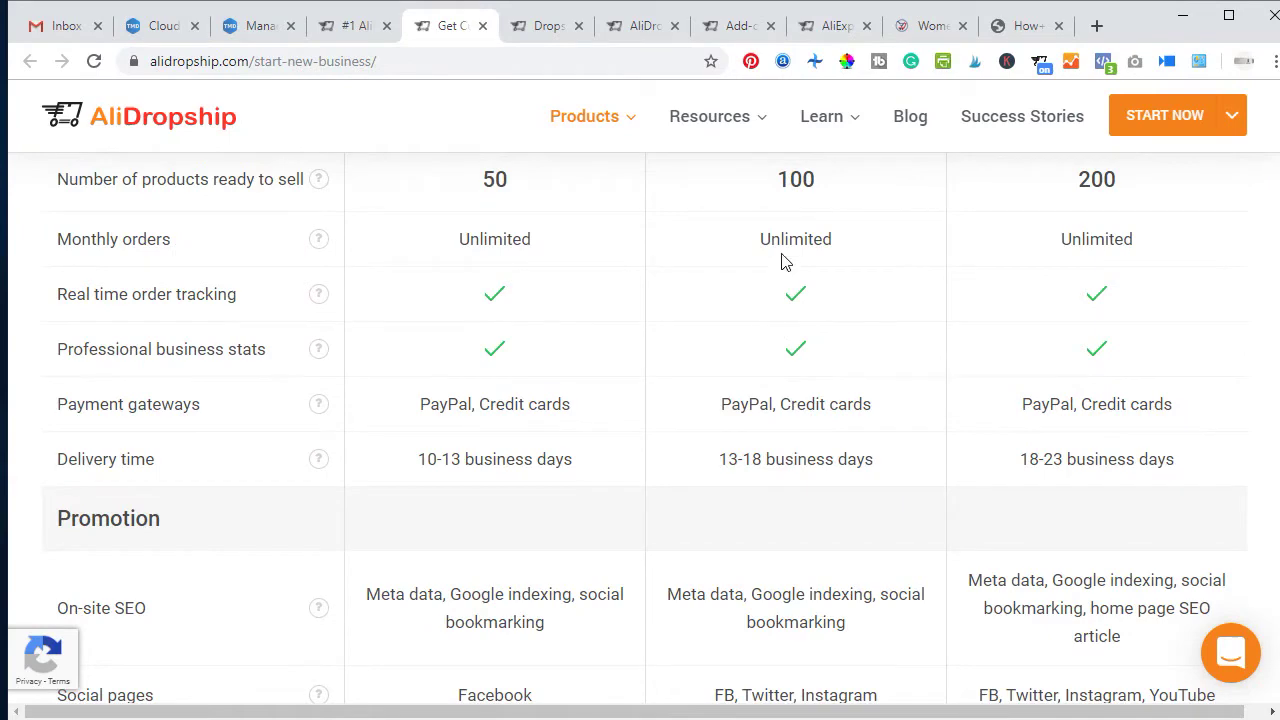
{"action": "scroll", "coordinate": [1123, 403], "scroll_direction": "up", "scroll_amount": 6}
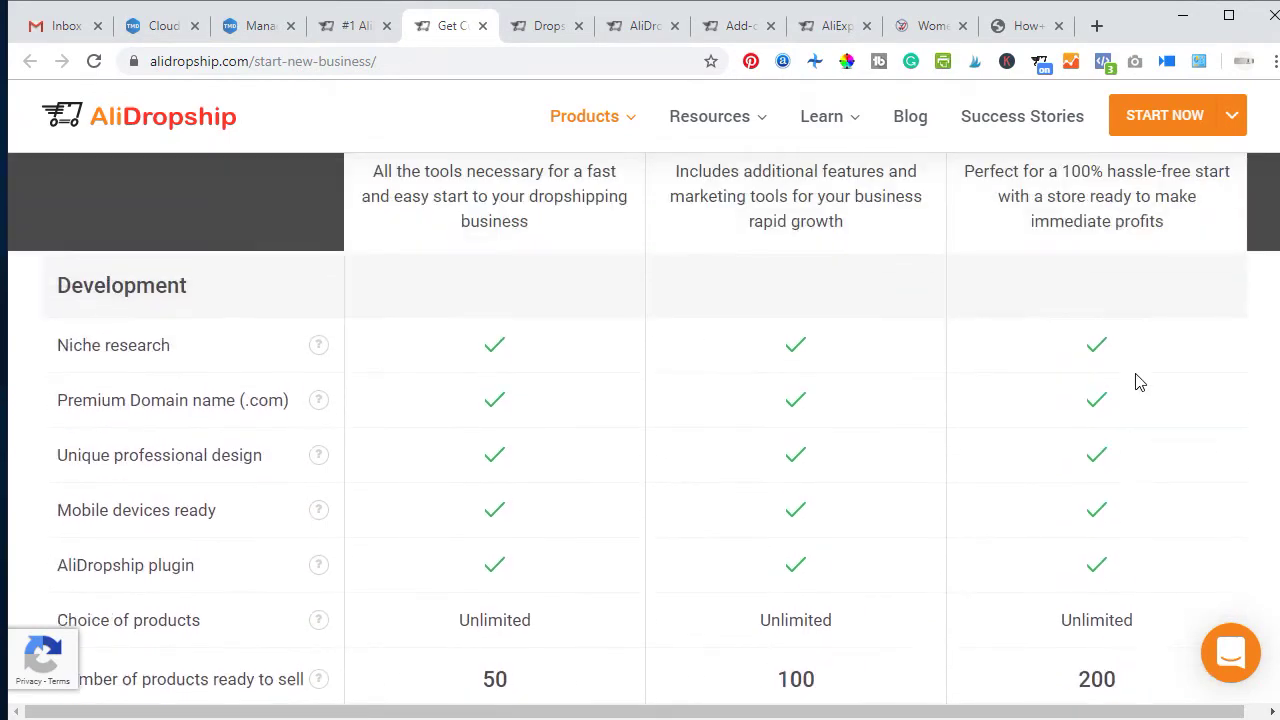
{"action": "scroll", "coordinate": [1100, 381], "scroll_direction": "up", "scroll_amount": 2}
Examine the Promotion features of the packages, including on-site SEO, social pages, promo video and social media promo tool.
{"action": "scroll", "coordinate": [1108, 380], "scroll_direction": "down", "scroll_amount": 6}
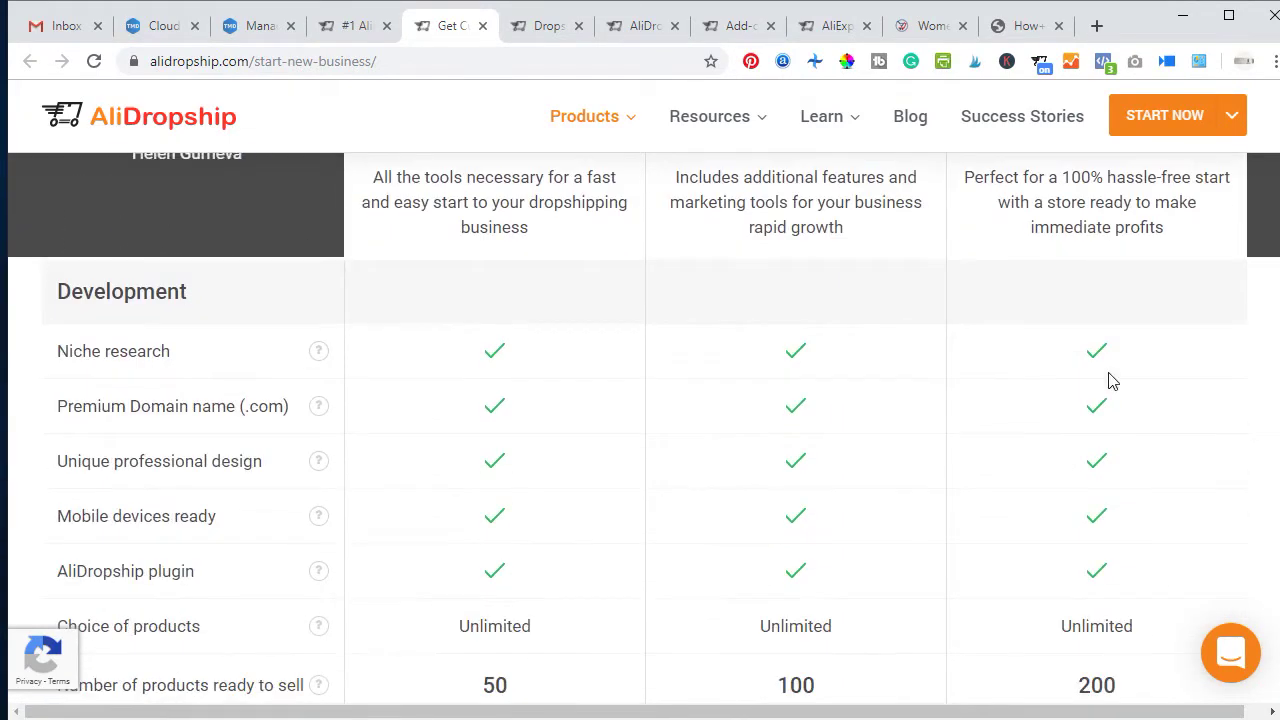
{"action": "scroll", "coordinate": [1100, 440], "scroll_direction": "down", "scroll_amount": 4}
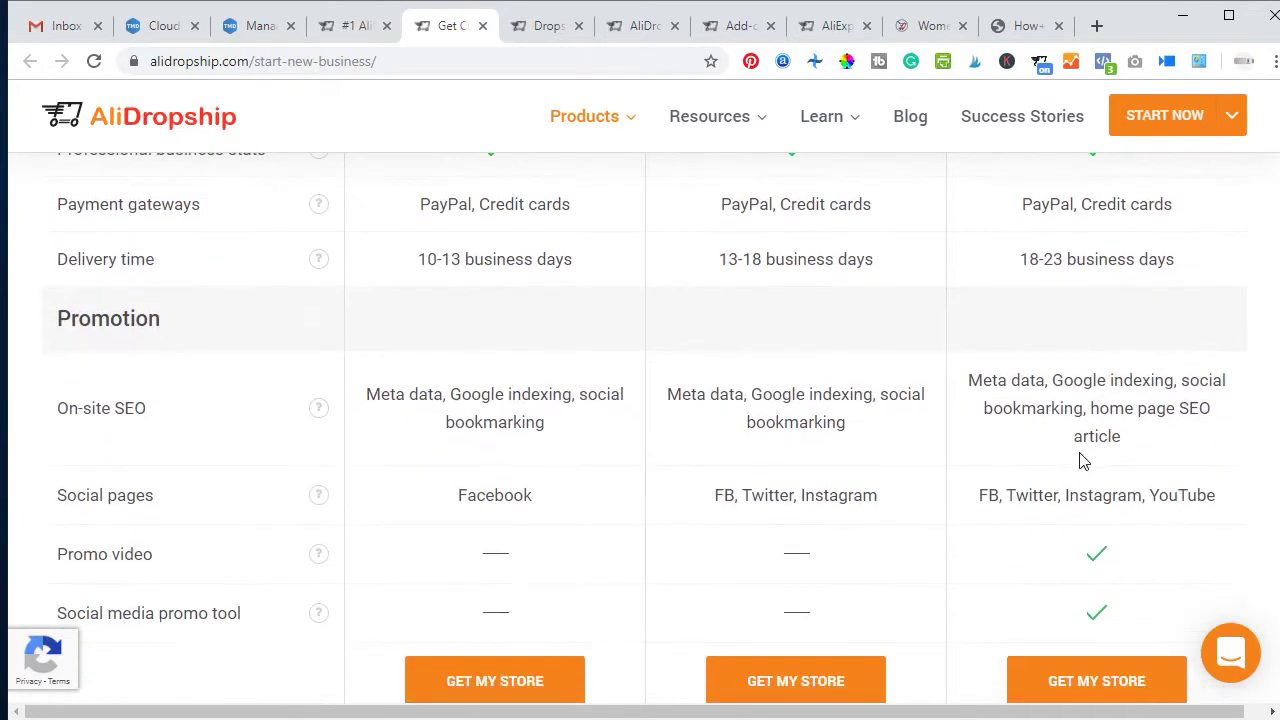
{"action": "scroll", "coordinate": [951, 360], "scroll_direction": "down", "scroll_amount": 1}
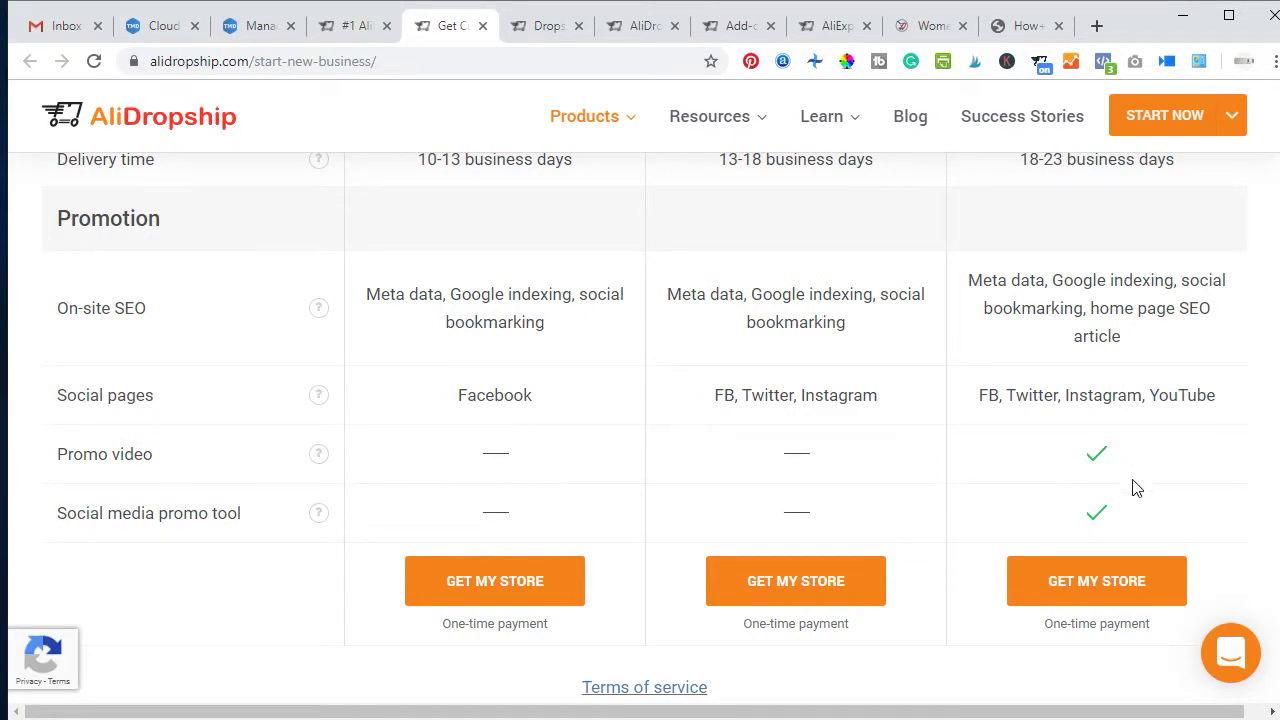
{"action": "scroll", "coordinate": [1020, 495], "scroll_direction": "down", "scroll_amount": 1}
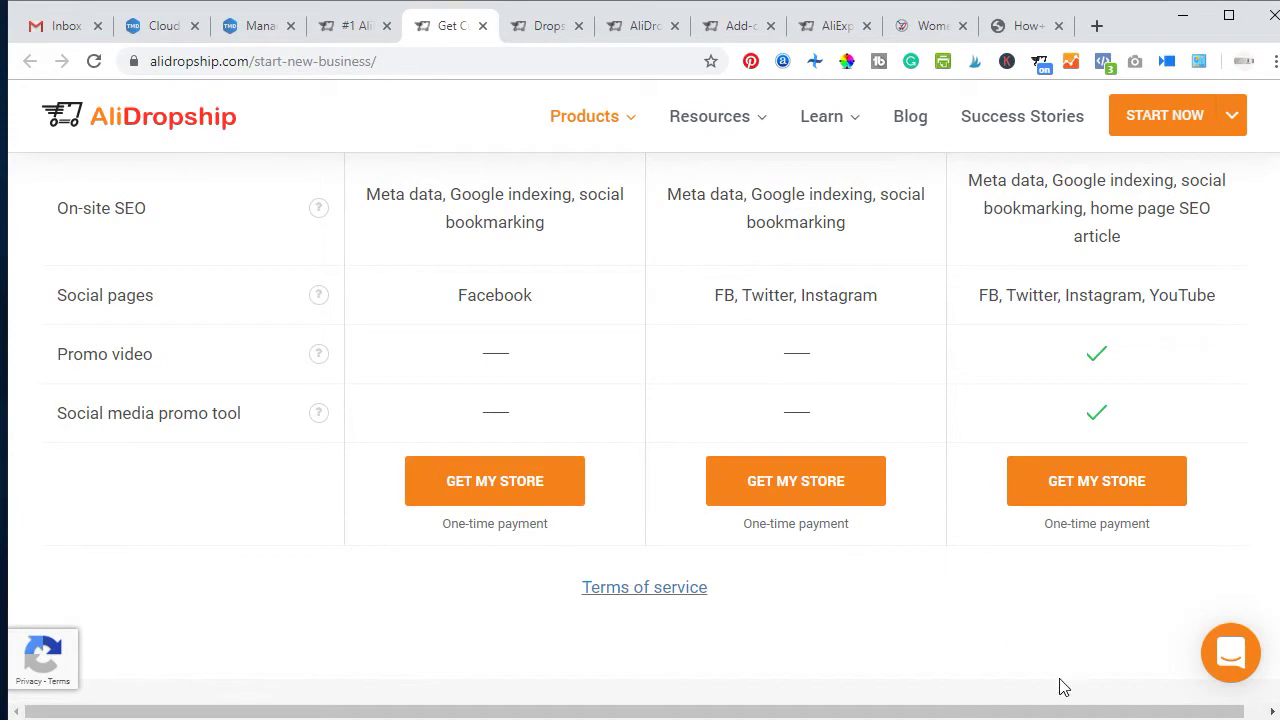
{"action": "scroll", "coordinate": [1150, 505], "scroll_direction": "down", "scroll_amount": 2}
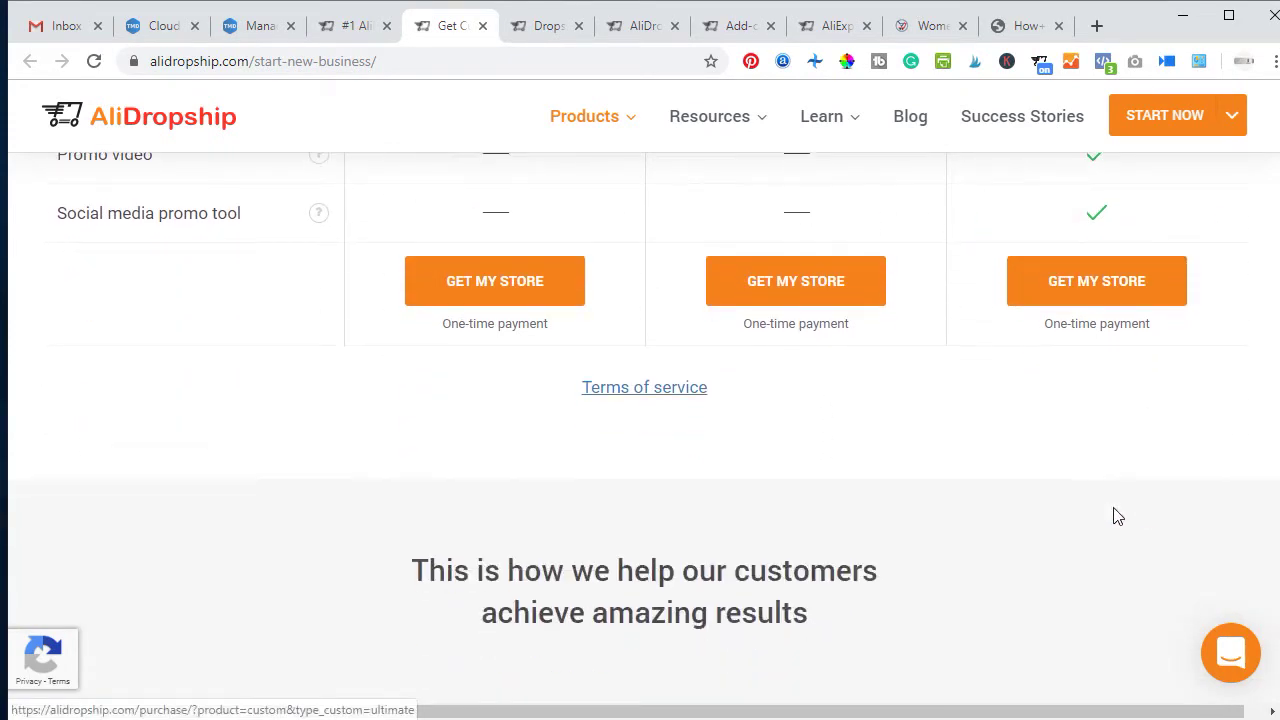
Go back to the package overview and review the one-time prices and hosting options of the three plans.
{"action": "scroll", "coordinate": [1030, 470], "scroll_direction": "up", "scroll_amount": 10}
{"action": "scroll", "coordinate": [1034, 466], "scroll_direction": "up", "scroll_amount": 6}
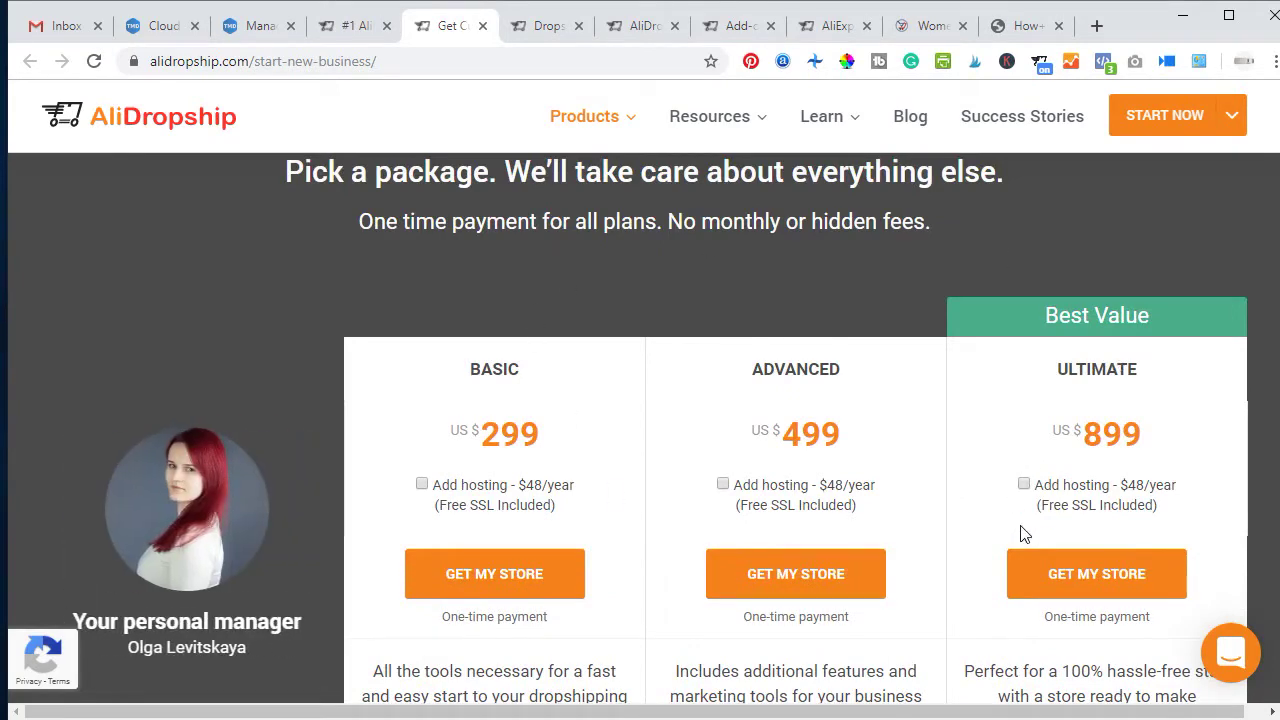
{"action": "scroll", "coordinate": [985, 533], "scroll_direction": "up", "scroll_amount": 2}
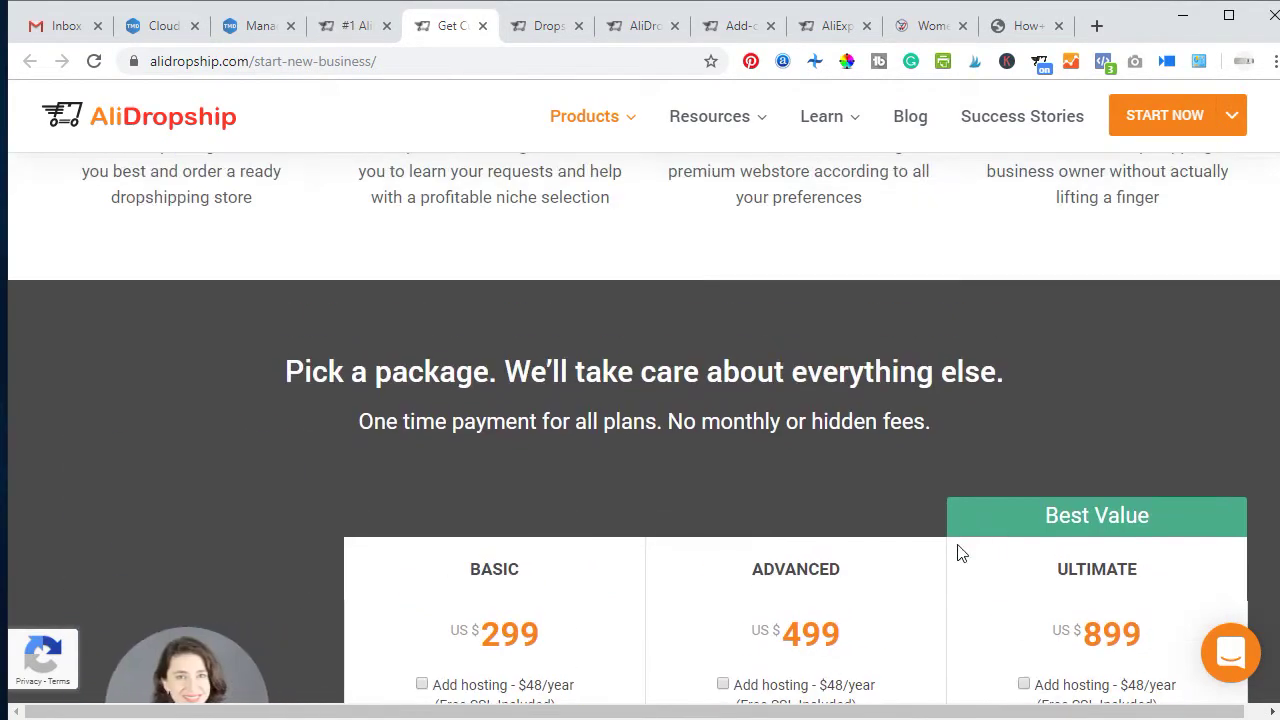
{"action": "scroll", "coordinate": [946, 557], "scroll_direction": "down", "scroll_amount": 3}
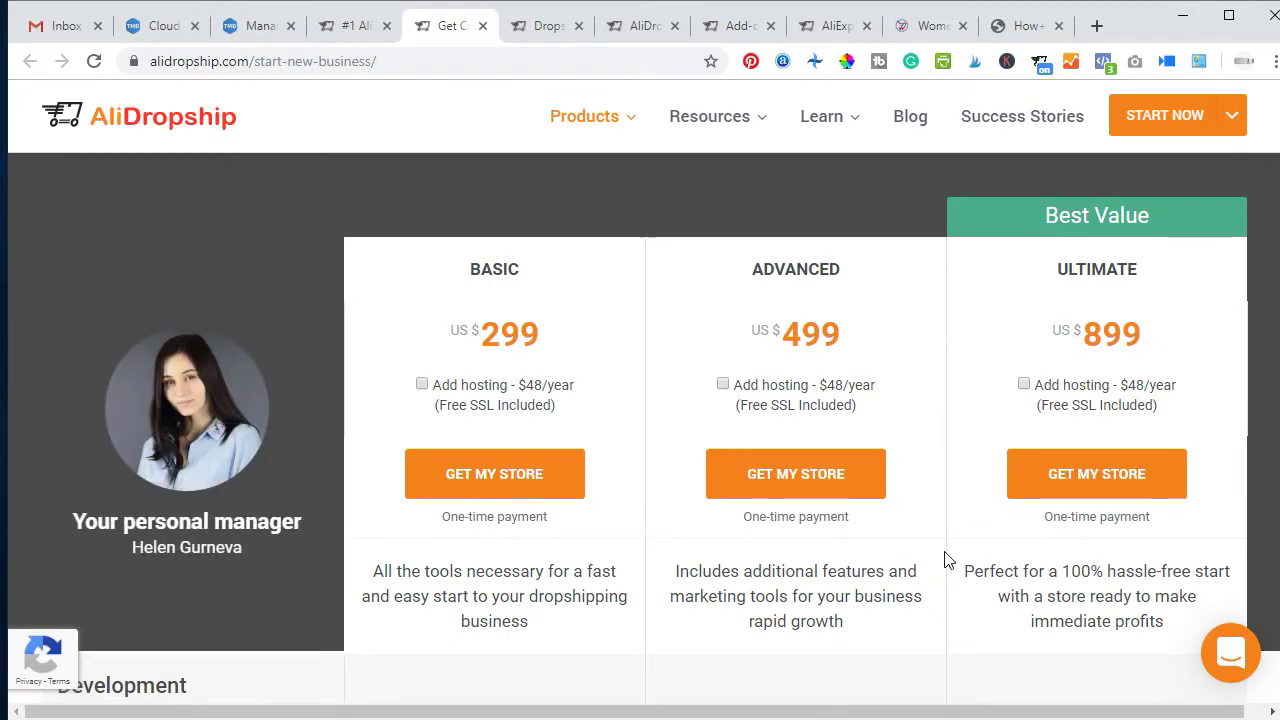
{"action": "scroll", "coordinate": [946, 557], "scroll_direction": "down", "scroll_amount": 3}
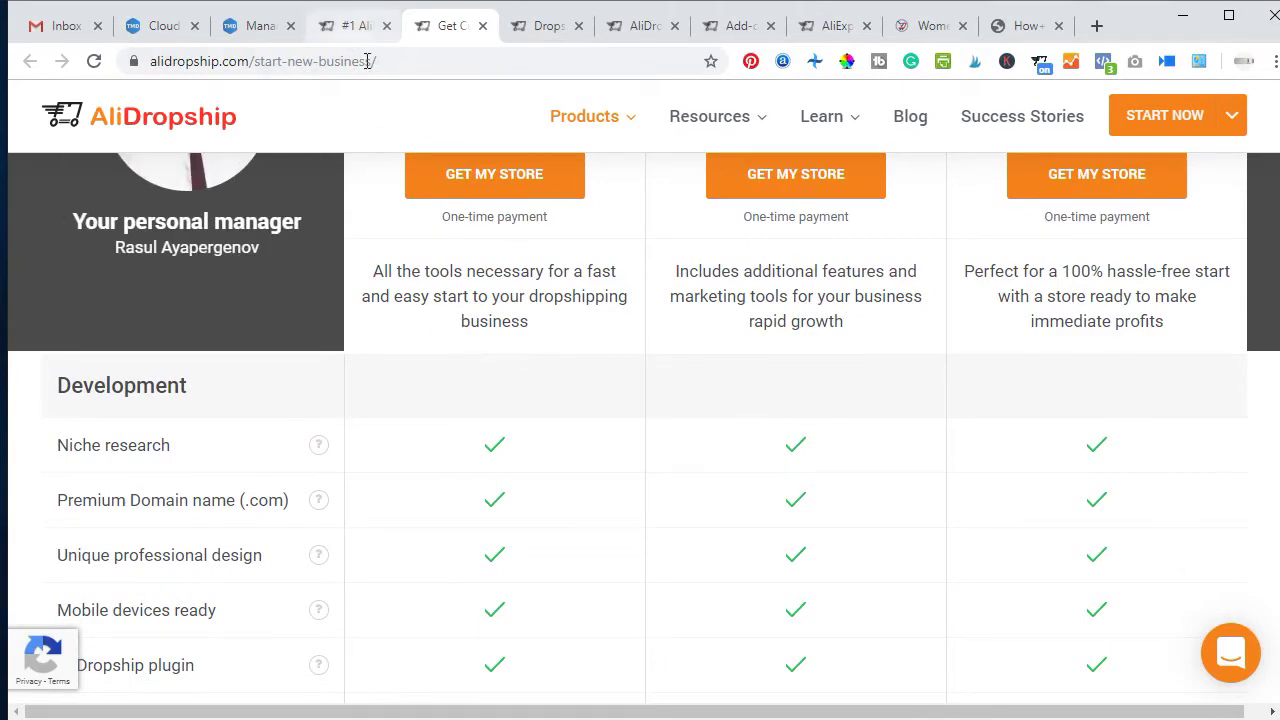
{"action": "scroll", "coordinate": [468, 267], "scroll_direction": "up", "scroll_amount": 4}
Return to the AliDropship plugin page and read through its benefits, WooCommerce compatibility, control panel and feature descriptions.
{"action": "left_click", "coordinate": [362, 30]}
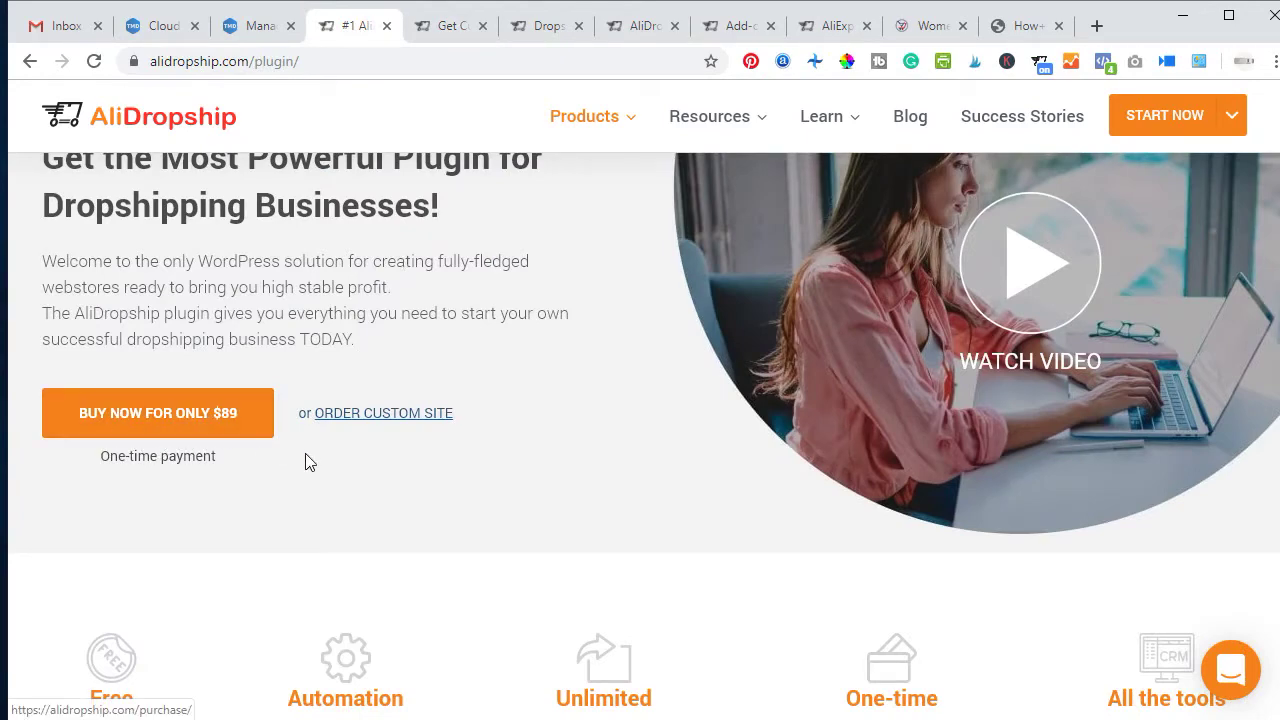
{"action": "scroll", "coordinate": [308, 468], "scroll_direction": "down", "scroll_amount": 2}
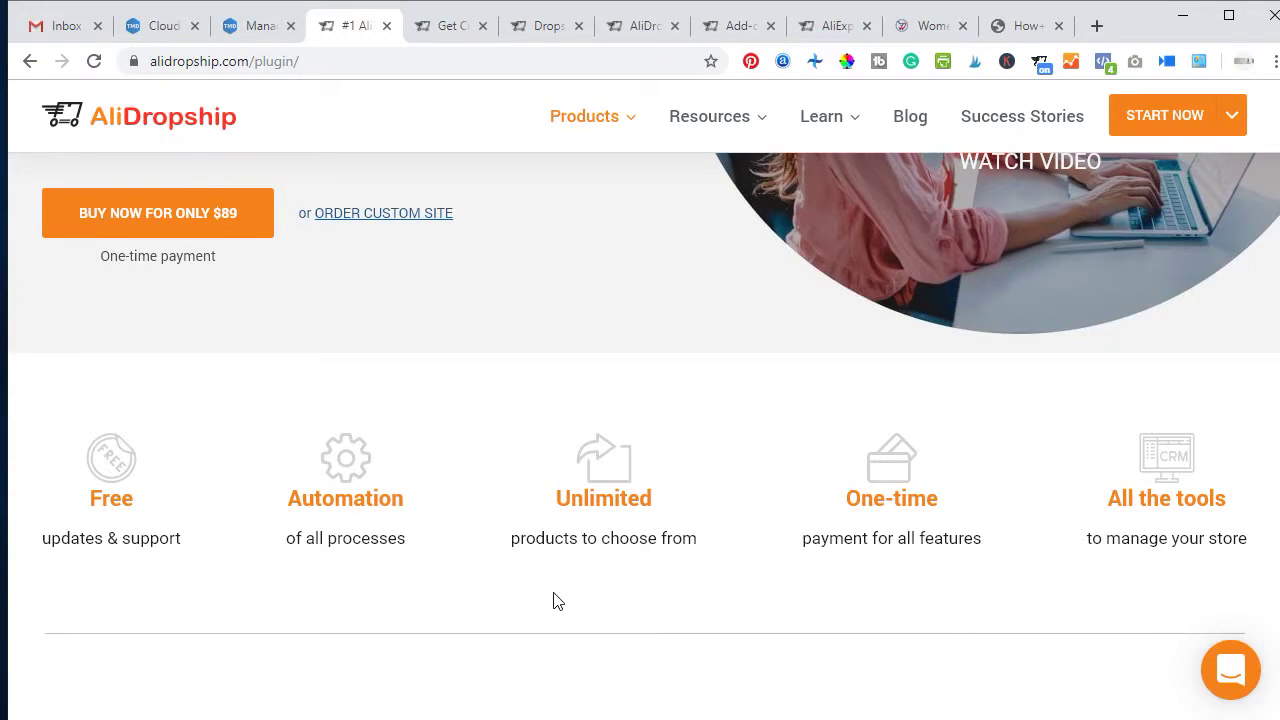
{"action": "scroll", "coordinate": [557, 597], "scroll_direction": "down", "scroll_amount": 2}
{"action": "scroll", "coordinate": [965, 460], "scroll_direction": "down", "scroll_amount": 4}
{"action": "scroll", "coordinate": [950, 481], "scroll_direction": "down", "scroll_amount": 8}
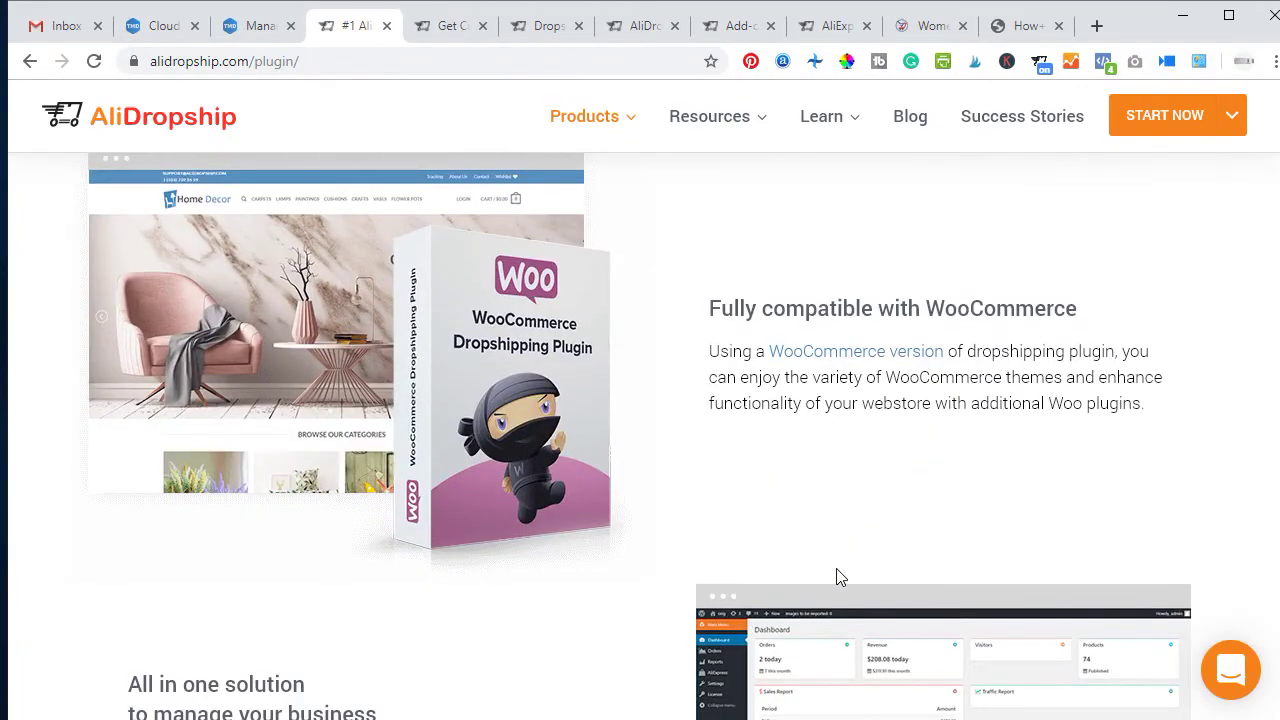
{"action": "scroll", "coordinate": [838, 577], "scroll_direction": "down", "scroll_amount": 3}
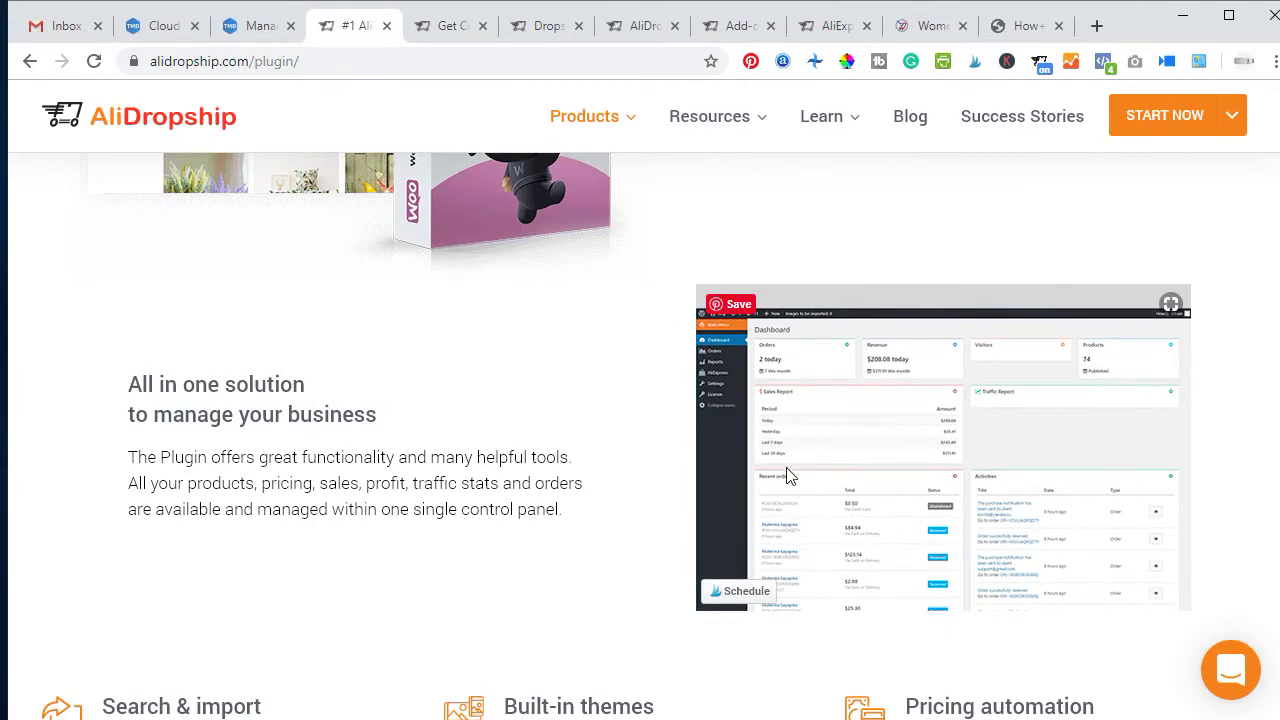
{"action": "scroll", "coordinate": [787, 476], "scroll_direction": "down", "scroll_amount": 2}
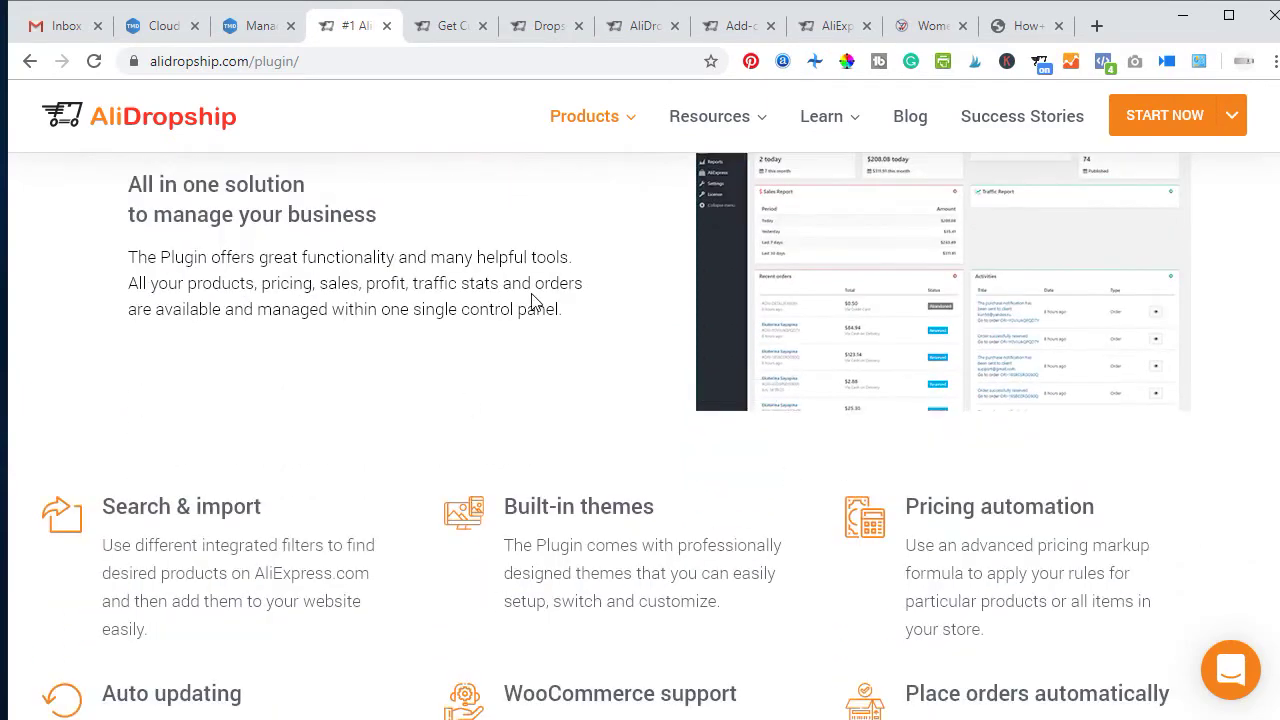
{"action": "scroll", "coordinate": [762, 445], "scroll_direction": "down", "scroll_amount": 1}
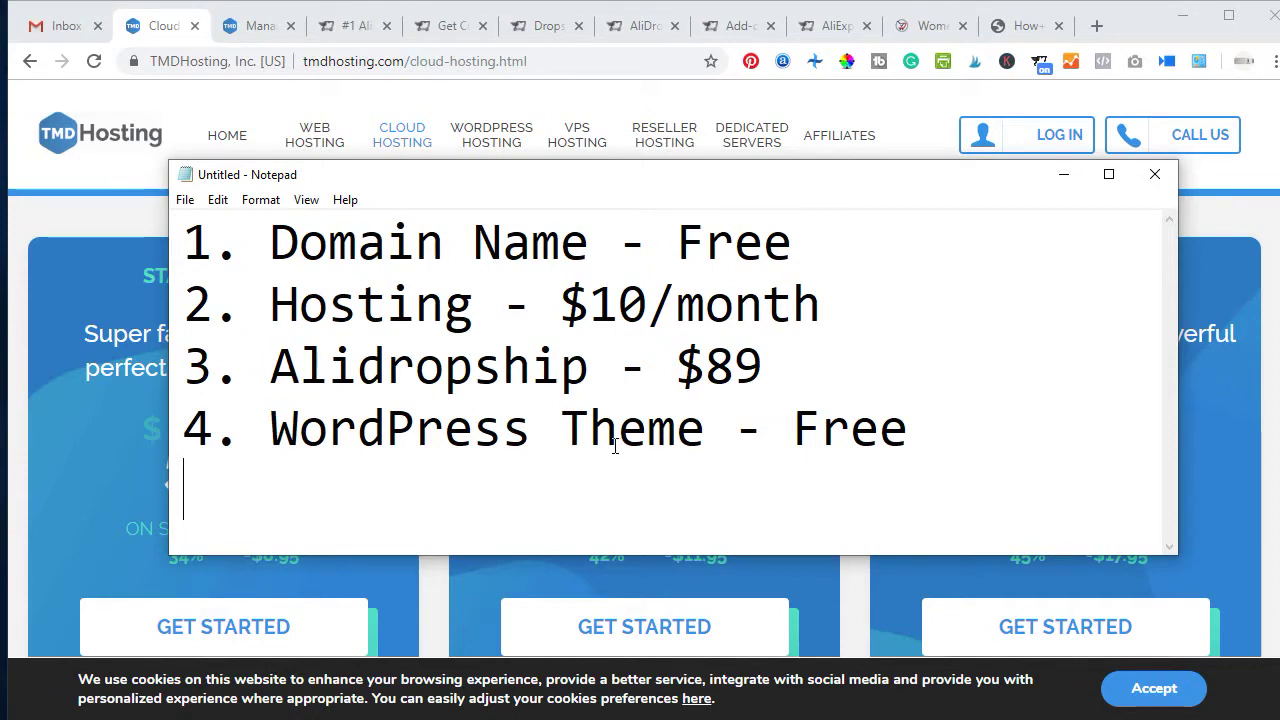
Switch from the Notepad list to the TMDHosting cloud hosting page and examine the Starter, Business and Enterprise Cloud prices and features.
{"action": "left_click", "coordinate": [42, 225]}
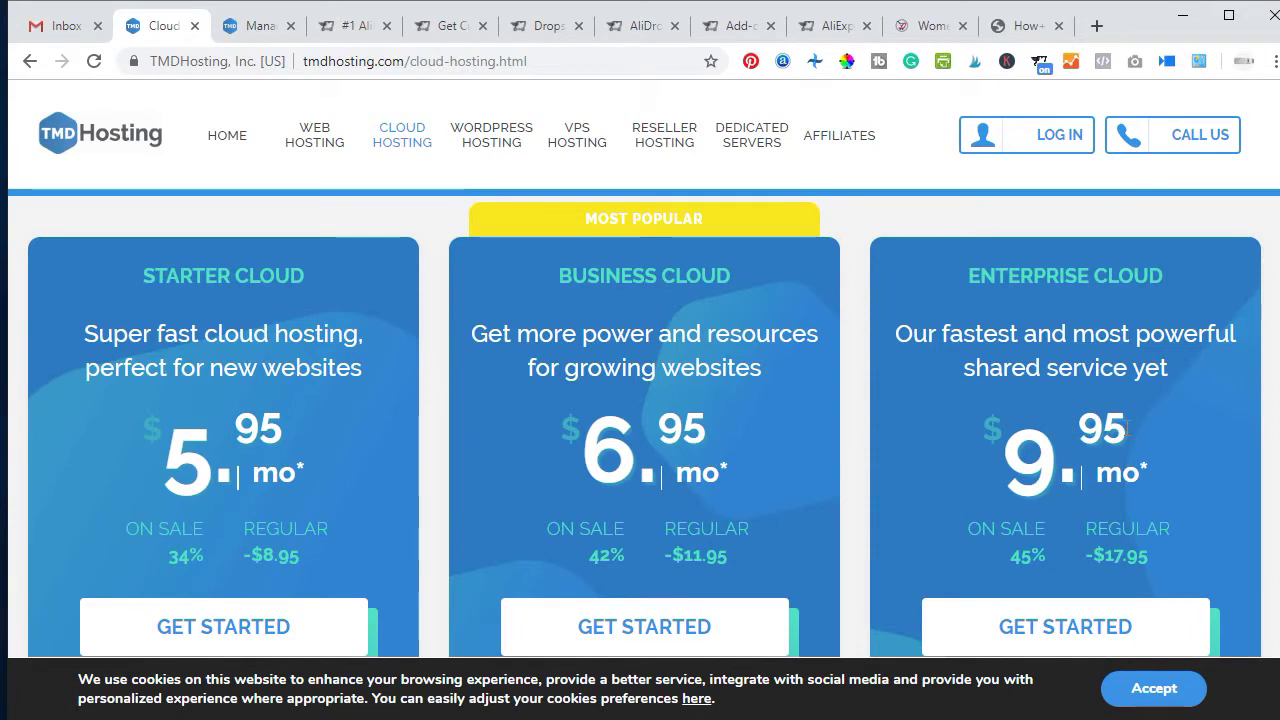
{"action": "scroll", "coordinate": [1100, 500], "scroll_direction": "down", "scroll_amount": 2}
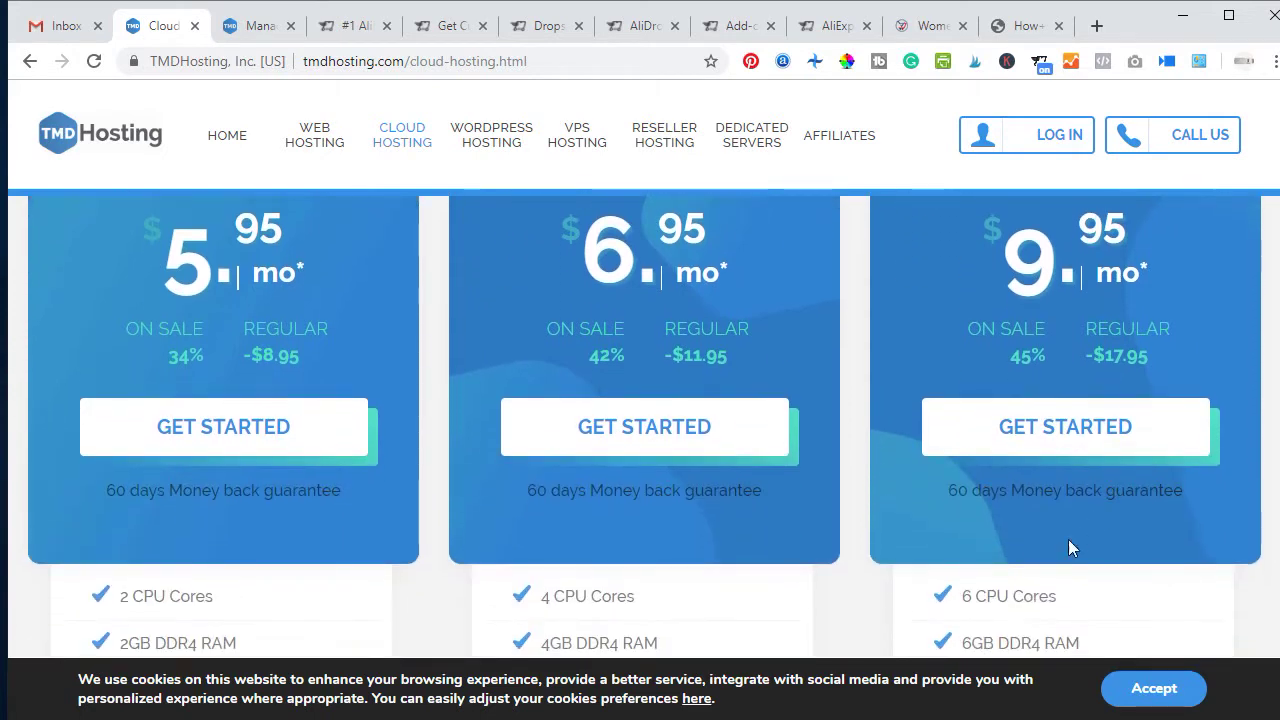
{"action": "scroll", "coordinate": [1067, 412], "scroll_direction": "up", "scroll_amount": 2}
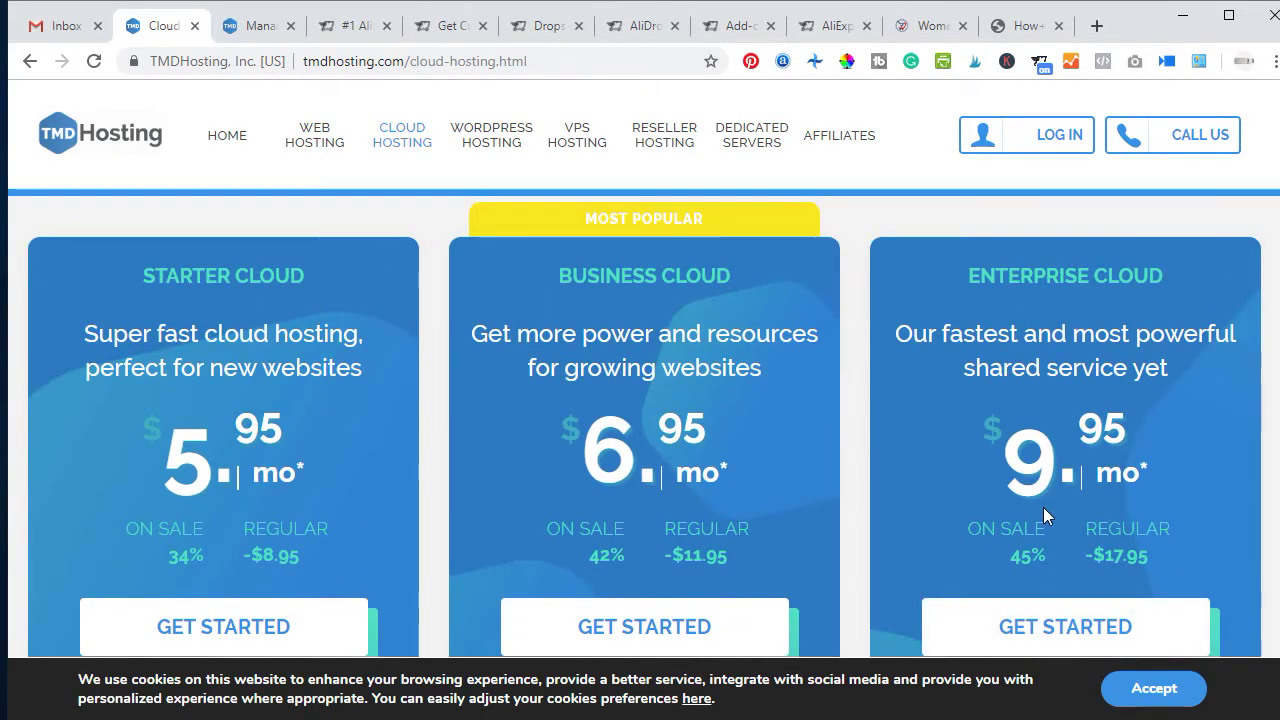
{"action": "scroll", "coordinate": [1043, 516], "scroll_direction": "down", "scroll_amount": 1}
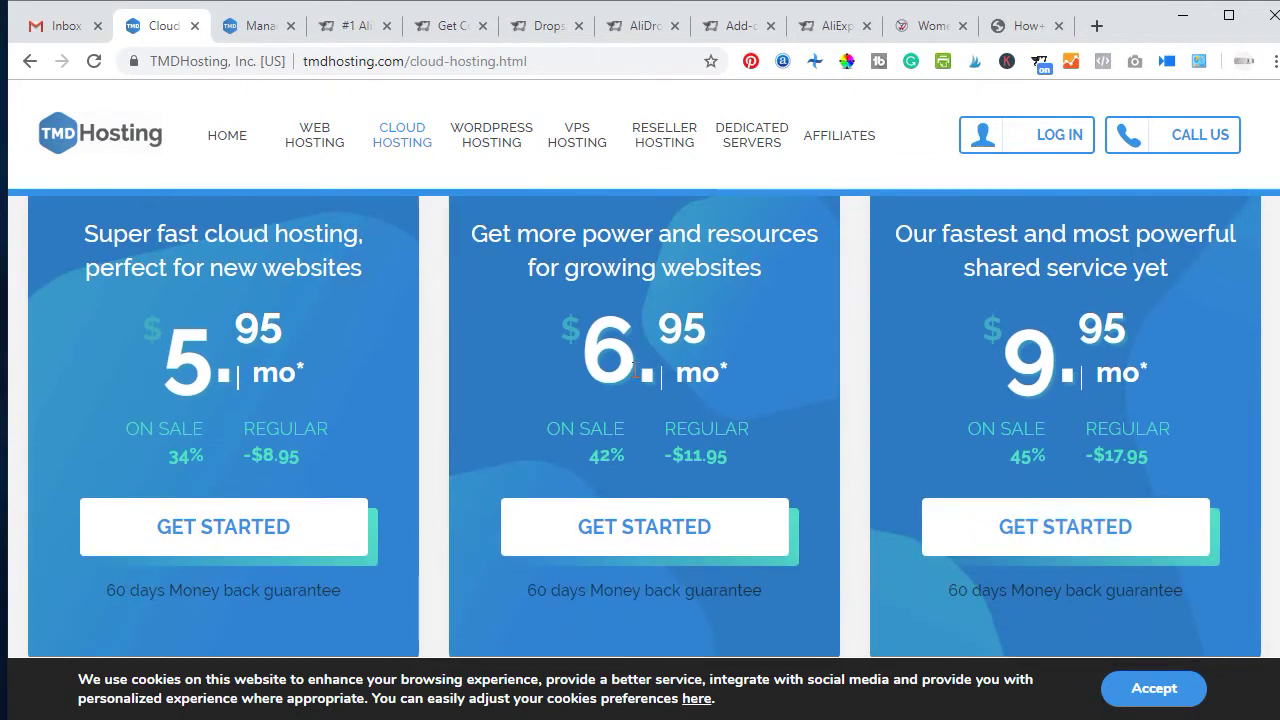
{"action": "scroll", "coordinate": [560, 380], "scroll_direction": "up", "scroll_amount": 2}
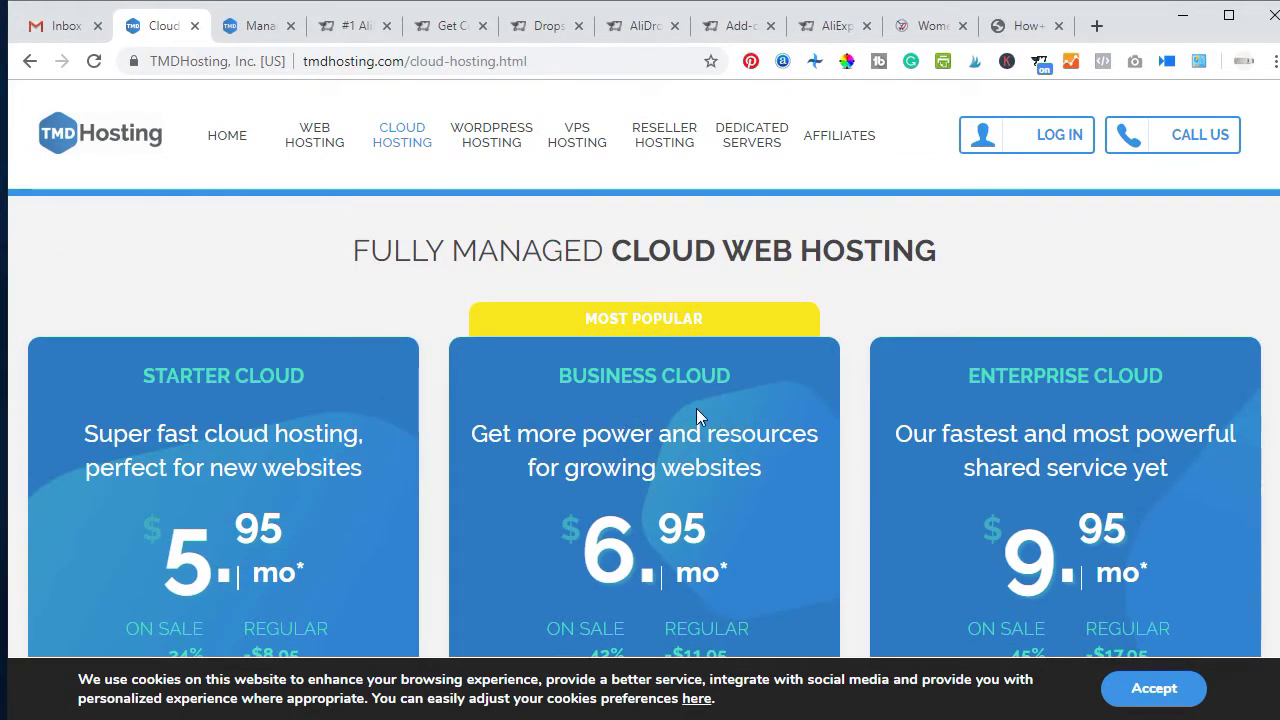
{"action": "scroll", "coordinate": [697, 418], "scroll_direction": "down", "scroll_amount": 4}
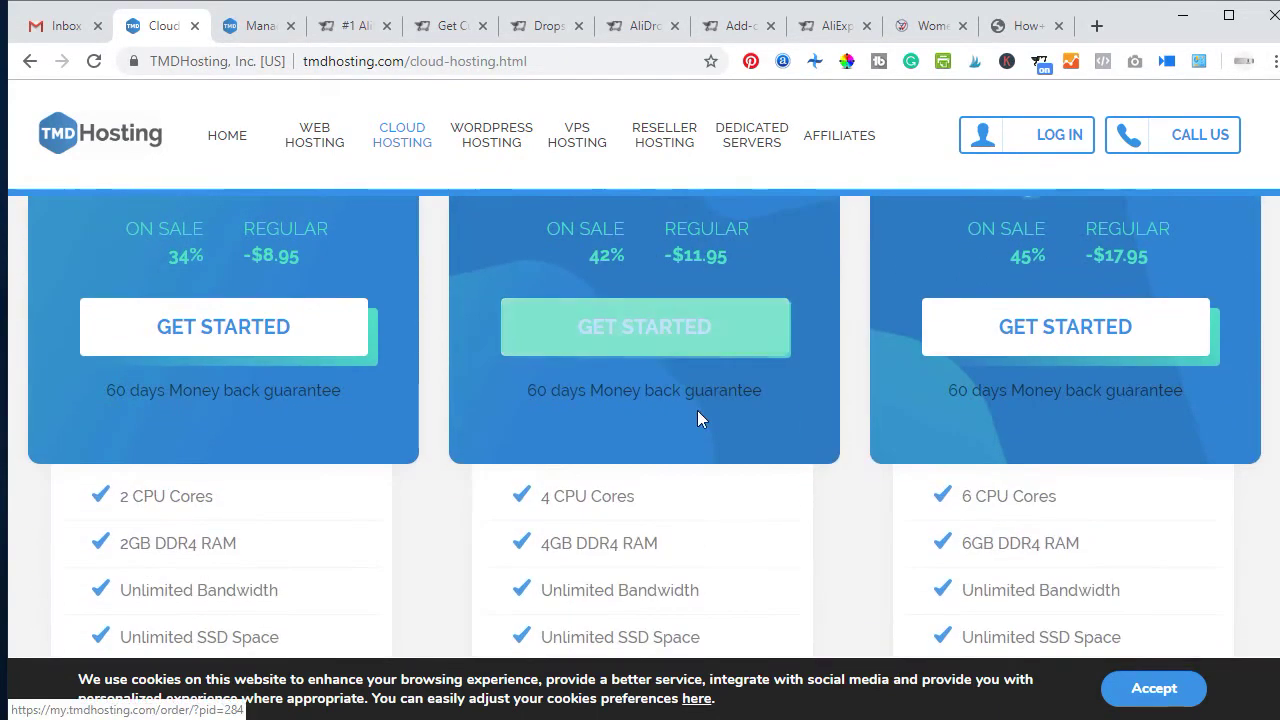
{"action": "scroll", "coordinate": [697, 418], "scroll_direction": "down", "scroll_amount": 1}
{"action": "scroll", "coordinate": [774, 451], "scroll_direction": "down", "scroll_amount": 1}
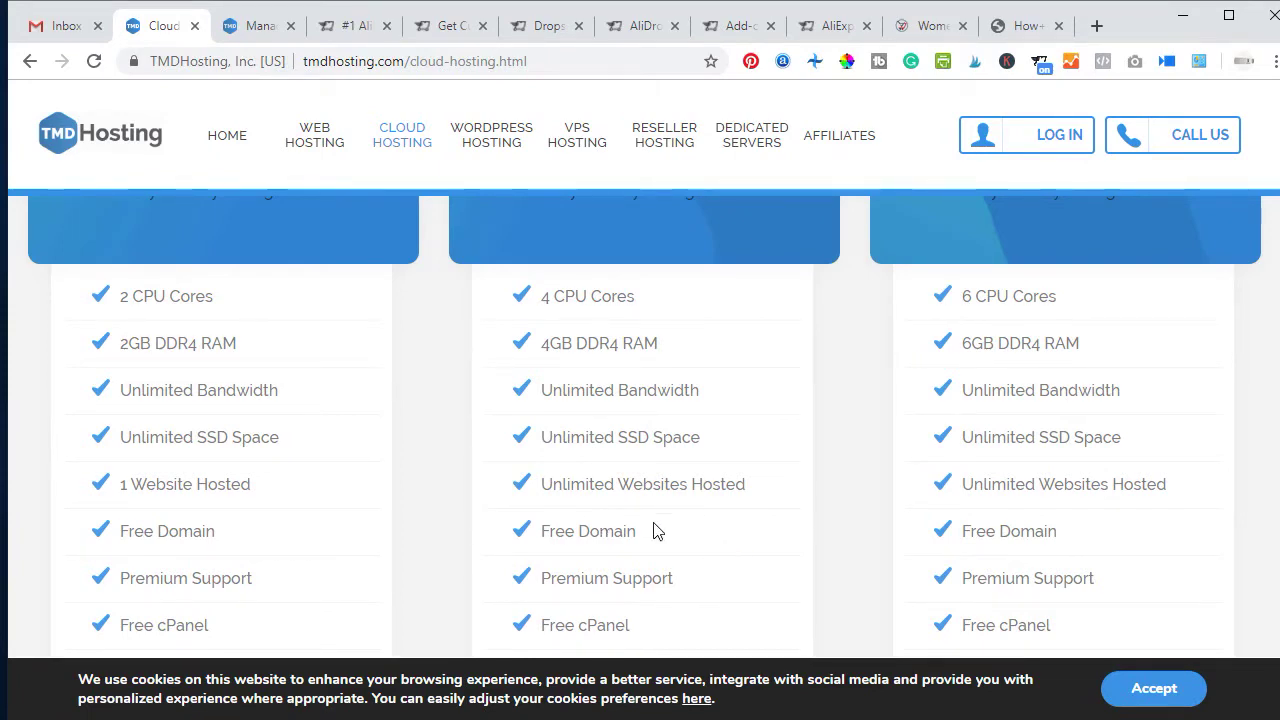
Compare the monthly prices of the cloud plans with the number of websites hosted and the free domain.
{"action": "scroll", "coordinate": [705, 505], "scroll_direction": "up", "scroll_amount": 1}
{"action": "scroll", "coordinate": [705, 503], "scroll_direction": "up", "scroll_amount": 2}
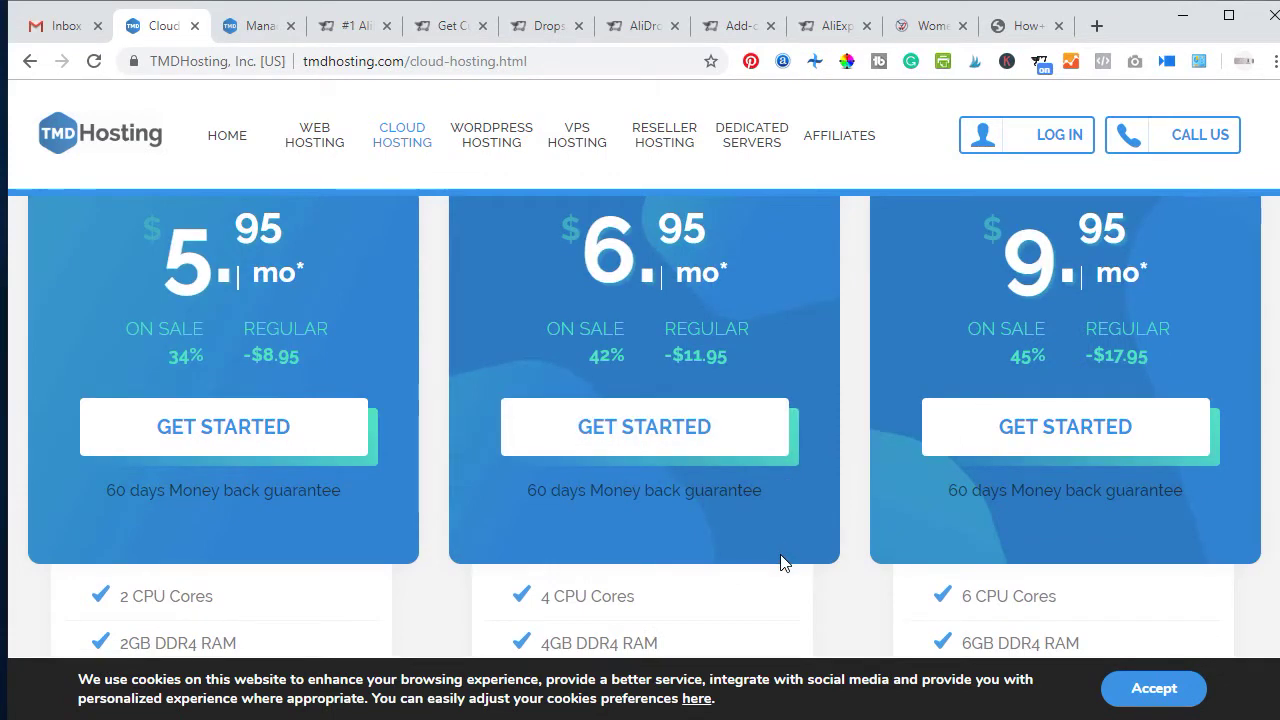
{"action": "scroll", "coordinate": [783, 564], "scroll_direction": "down", "scroll_amount": 2}
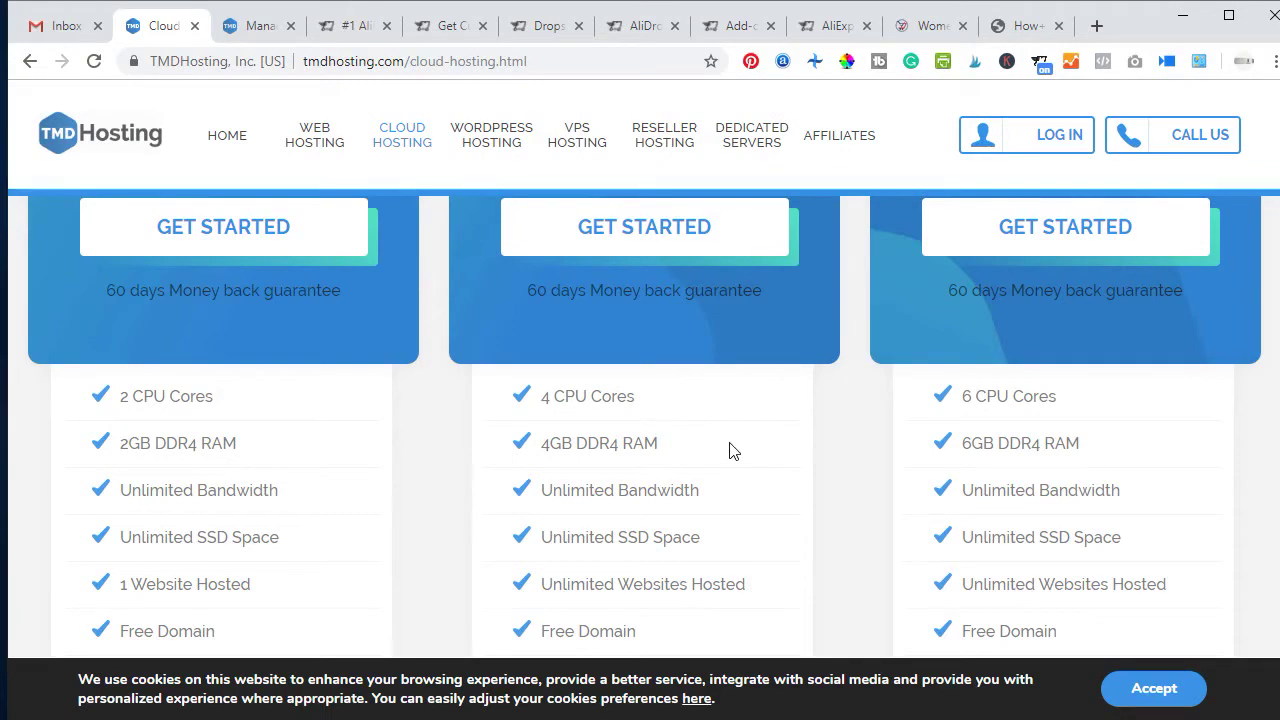
{"action": "scroll", "coordinate": [695, 440], "scroll_direction": "up", "scroll_amount": 4}
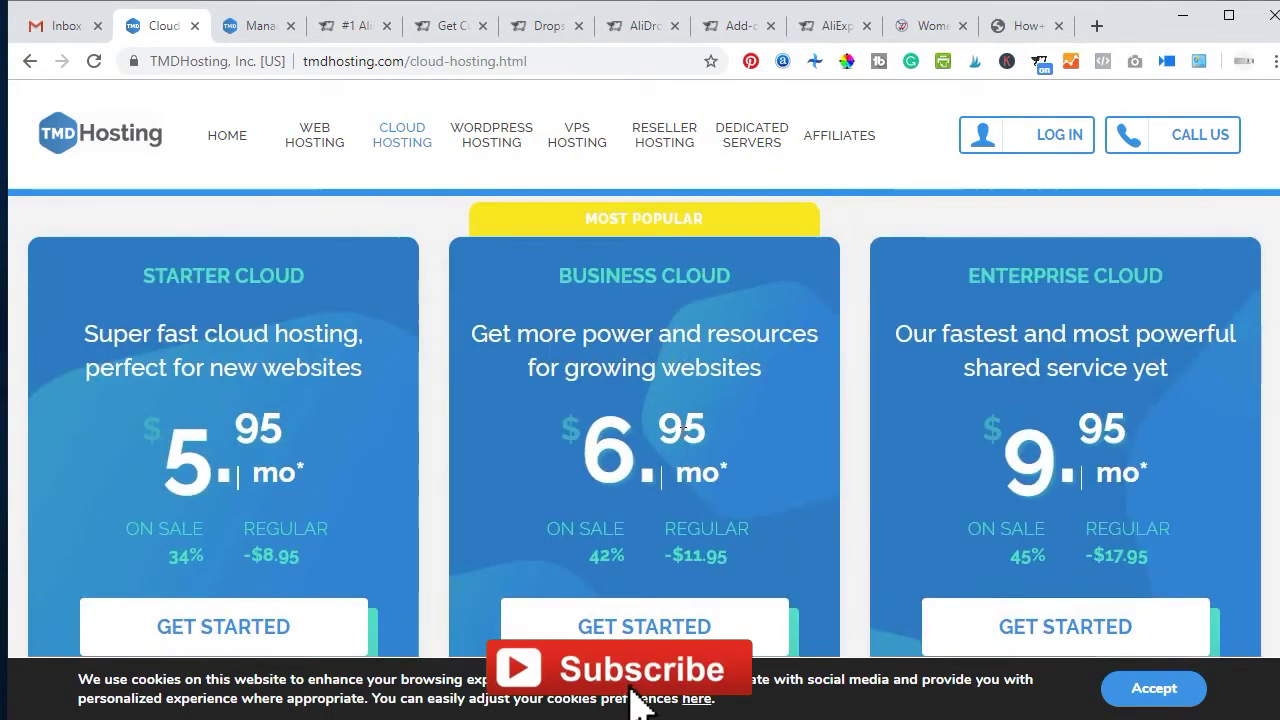
{"action": "scroll", "coordinate": [680, 440], "scroll_direction": "down", "scroll_amount": 2}
{"action": "scroll", "coordinate": [363, 537], "scroll_direction": "down", "scroll_amount": 3}
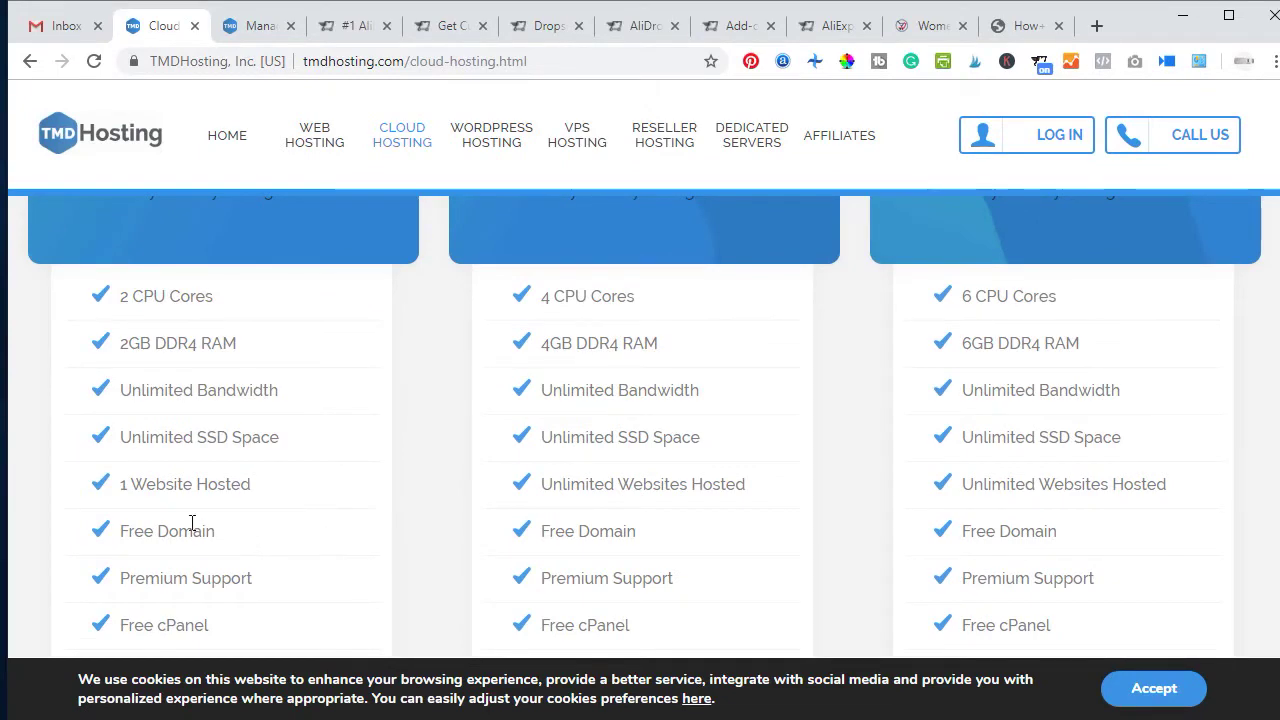
{"action": "scroll", "coordinate": [225, 484], "scroll_direction": "up", "scroll_amount": 1}
{"action": "scroll", "coordinate": [225, 484], "scroll_direction": "up", "scroll_amount": 4}
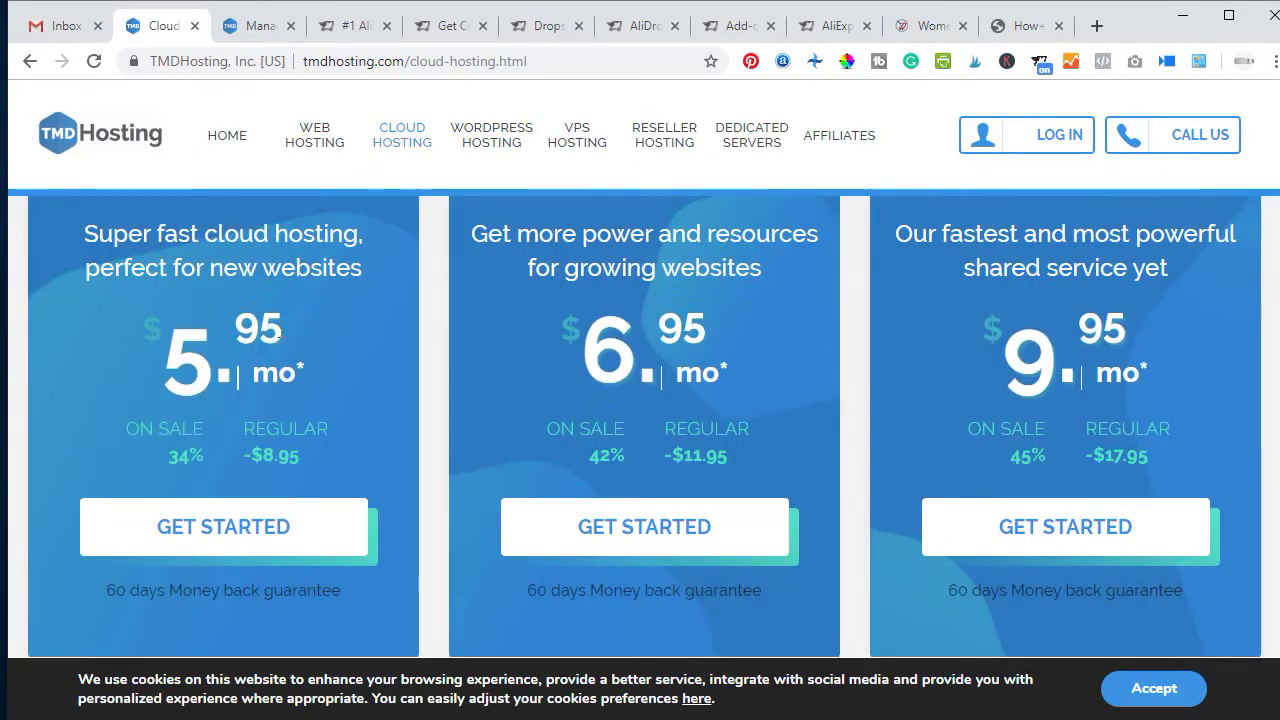
Read the full cloud plan feature lists, including support, SSL, caching and money-back guarantee, and return to the plan overview.
{"action": "scroll", "coordinate": [651, 418], "scroll_direction": "down", "scroll_amount": 2}
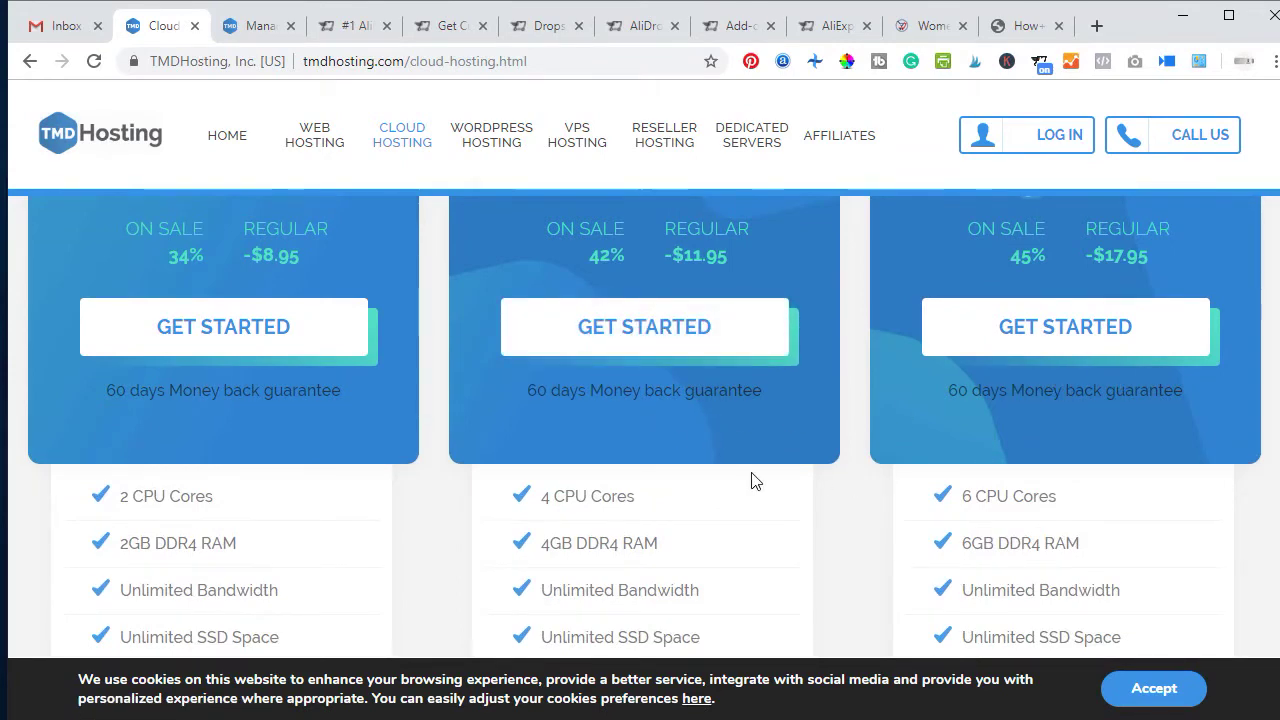
{"action": "scroll", "coordinate": [672, 528], "scroll_direction": "down", "scroll_amount": 2}
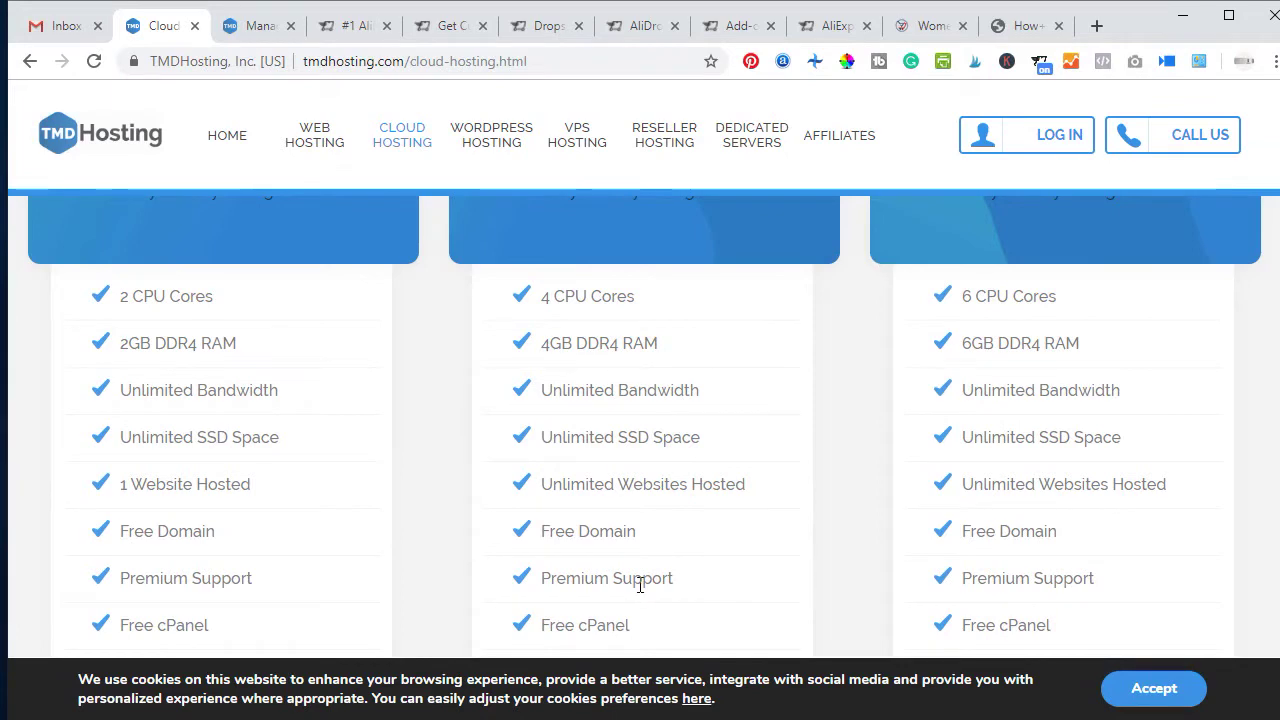
{"action": "scroll", "coordinate": [678, 518], "scroll_direction": "down", "scroll_amount": 3}
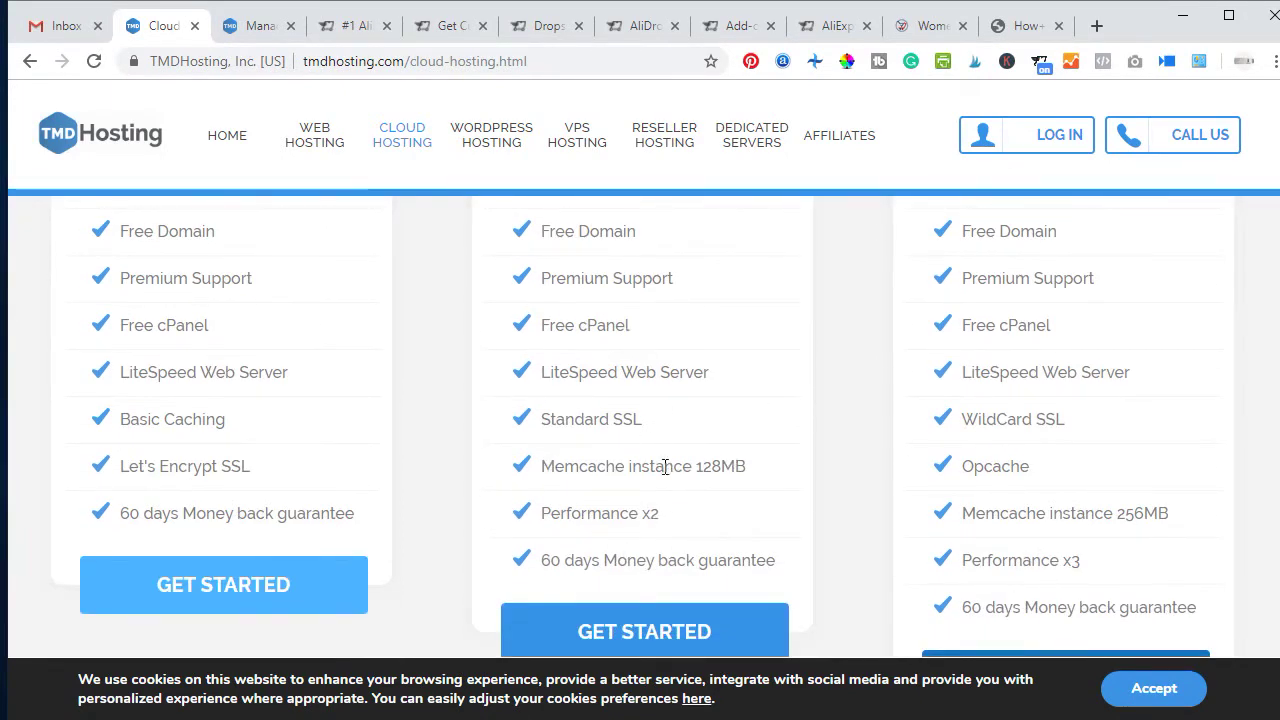
{"action": "scroll", "coordinate": [635, 523], "scroll_direction": "down", "scroll_amount": 2}
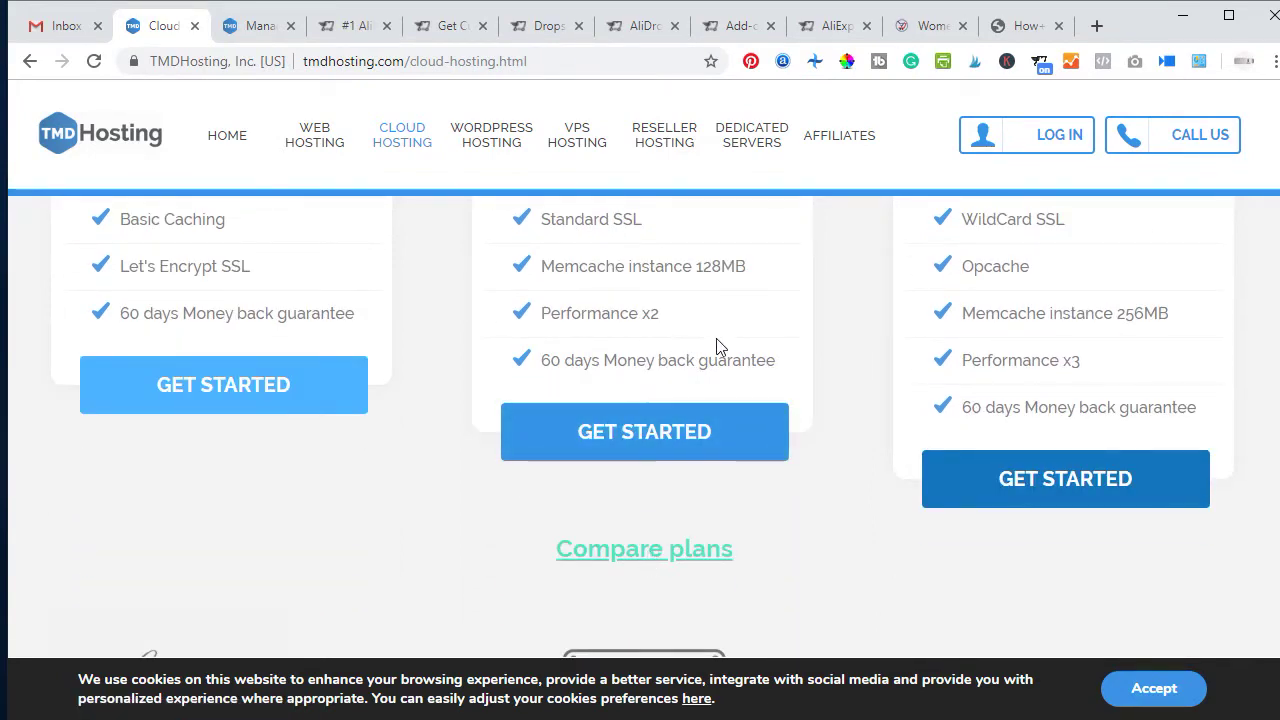
{"action": "scroll", "coordinate": [716, 345], "scroll_direction": "up", "scroll_amount": 3}
{"action": "scroll", "coordinate": [716, 338], "scroll_direction": "up", "scroll_amount": 4}
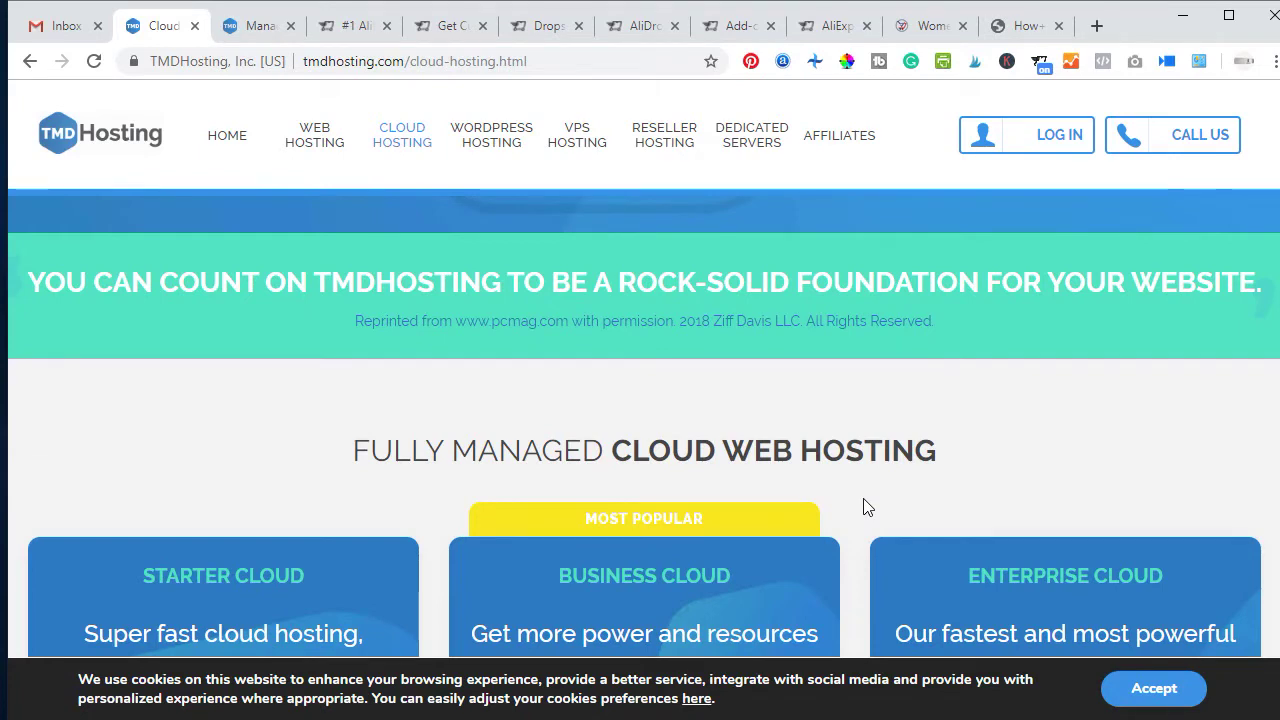
{"action": "scroll", "coordinate": [866, 507], "scroll_direction": "down", "scroll_amount": 1}
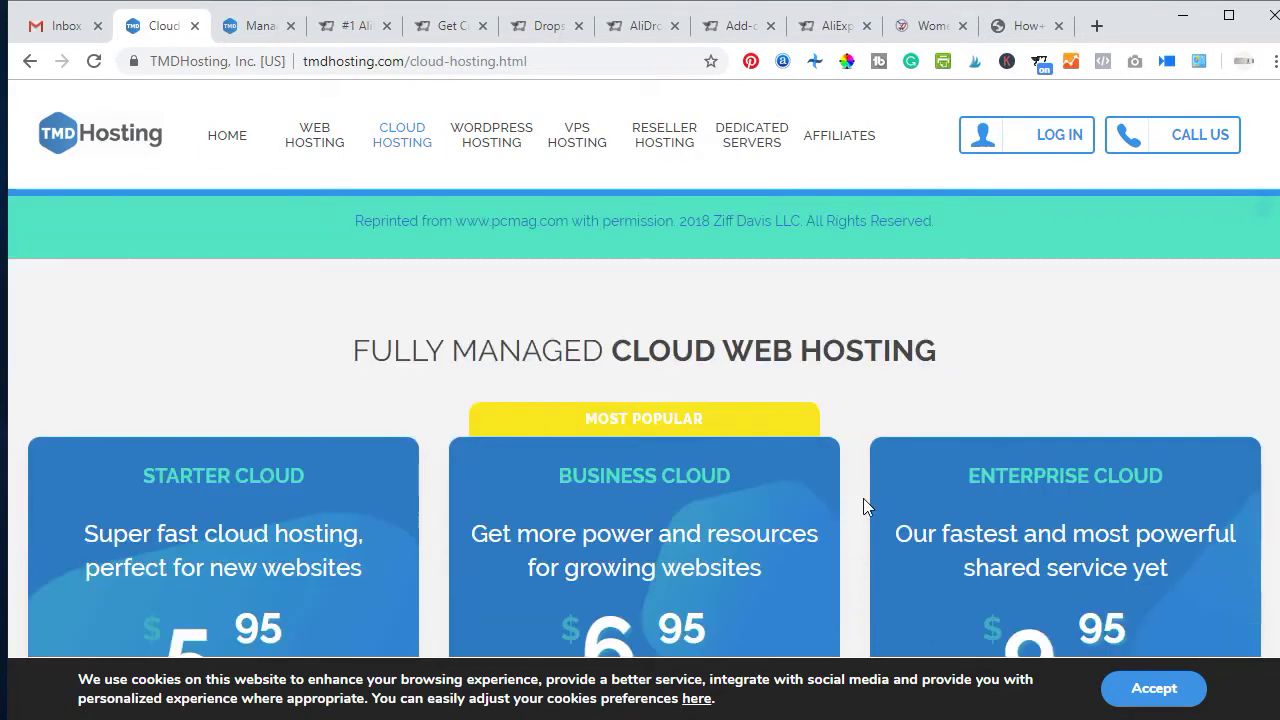
{"action": "scroll", "coordinate": [864, 500], "scroll_direction": "down", "scroll_amount": 1}
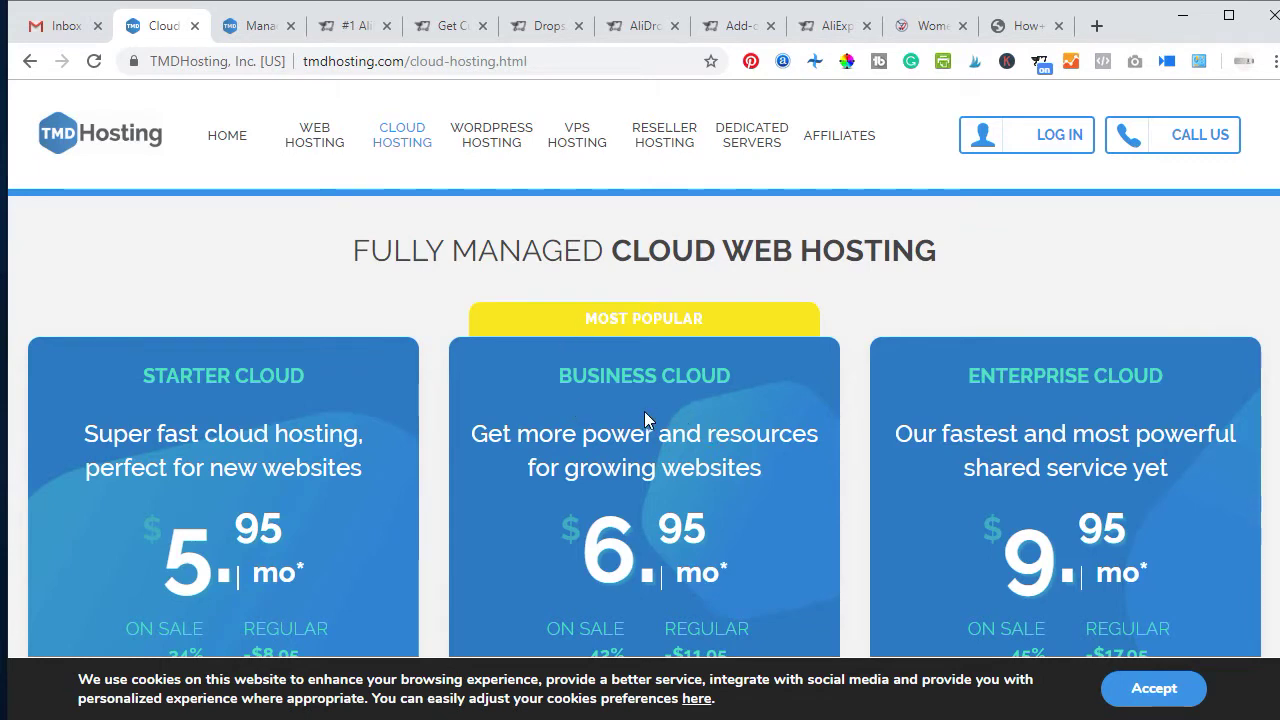
{"action": "scroll", "coordinate": [644, 413], "scroll_direction": "down", "scroll_amount": 1}
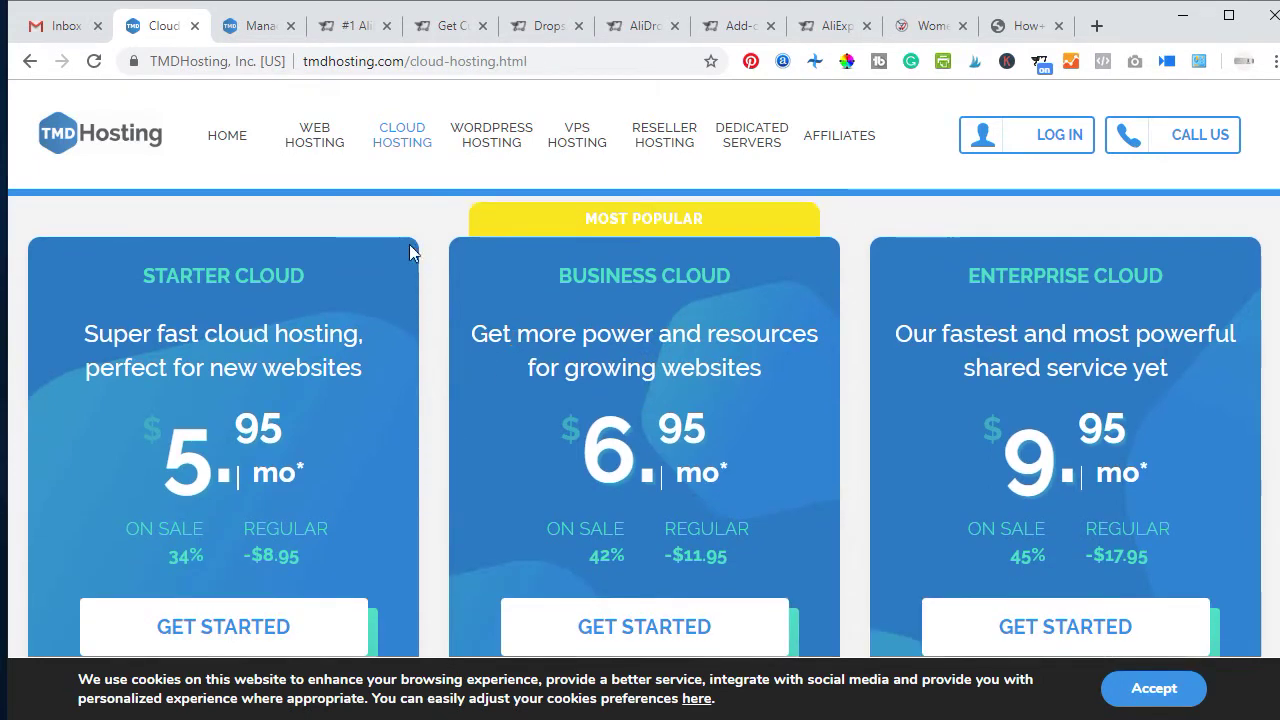
Switch to the TMDHosting shared web hosting page and compare the Starter, Business and Enterprise plan prices.
{"action": "left_click", "coordinate": [256, 24]}
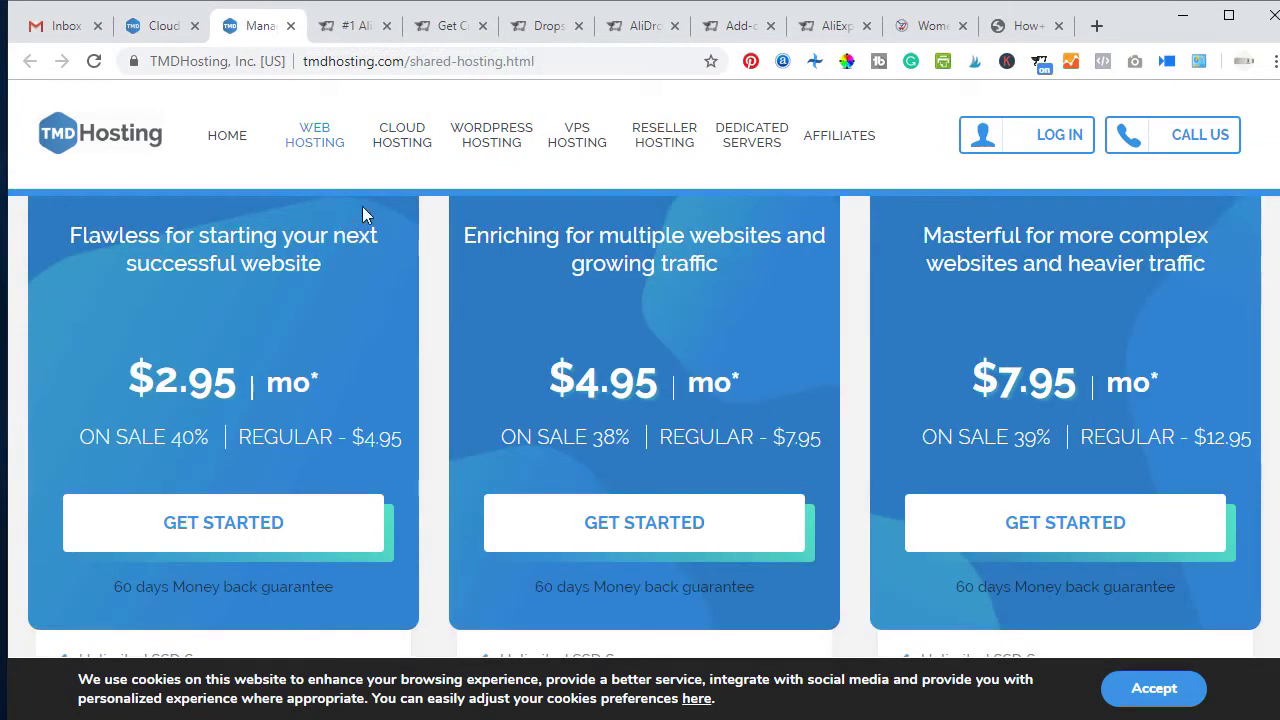
{"action": "scroll", "coordinate": [387, 440], "scroll_direction": "up", "scroll_amount": 3}
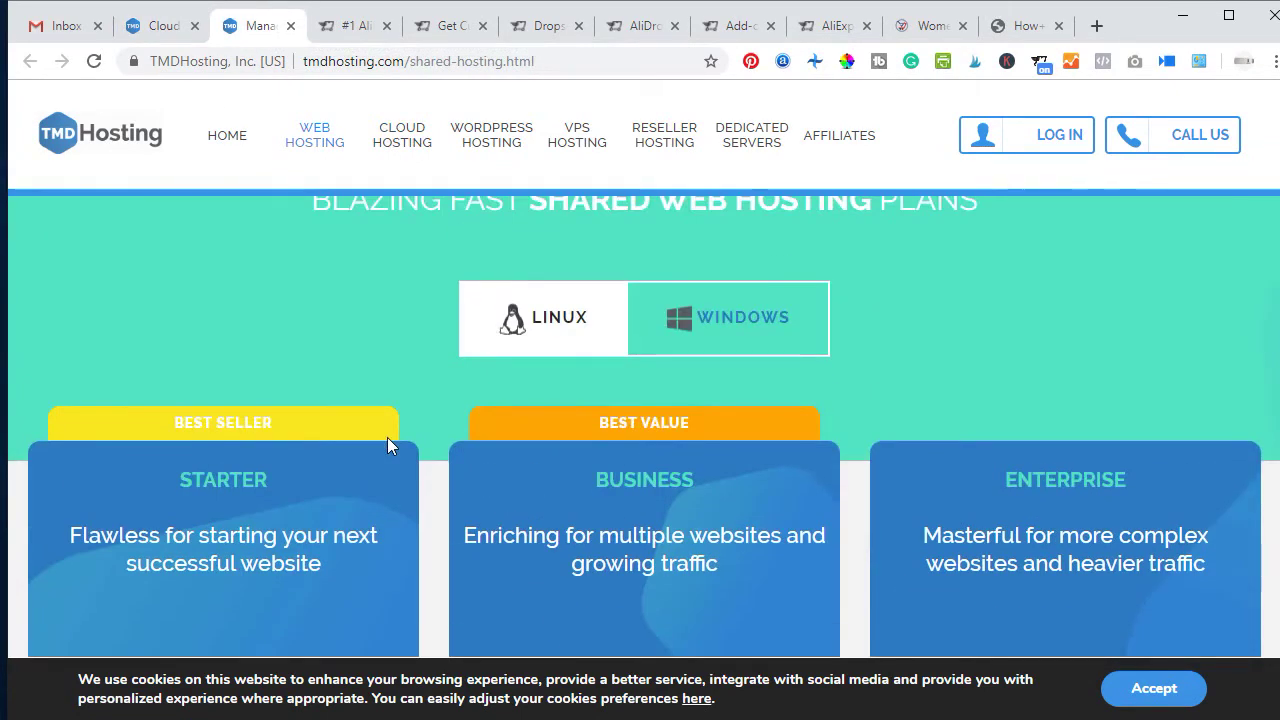
{"action": "scroll", "coordinate": [387, 437], "scroll_direction": "down", "scroll_amount": 2}
{"action": "scroll", "coordinate": [202, 423], "scroll_direction": "down", "scroll_amount": 1}
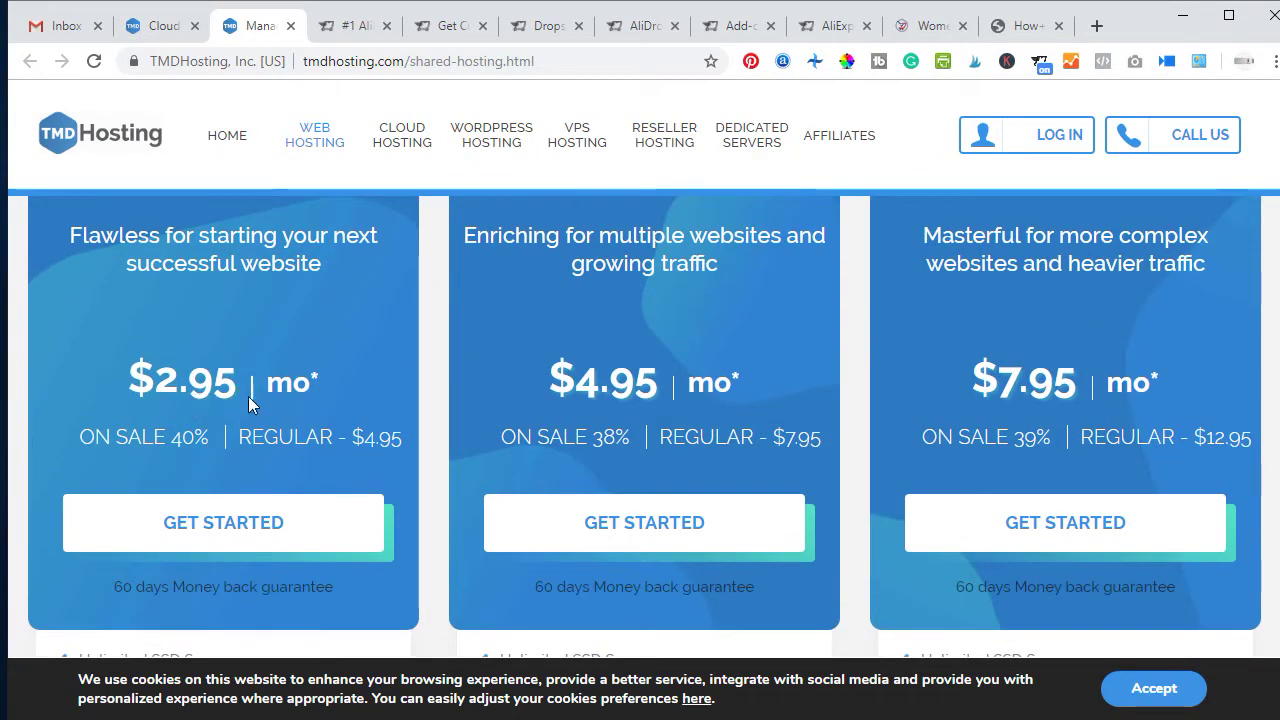
{"action": "scroll", "coordinate": [626, 424], "scroll_direction": "down", "scroll_amount": 3}
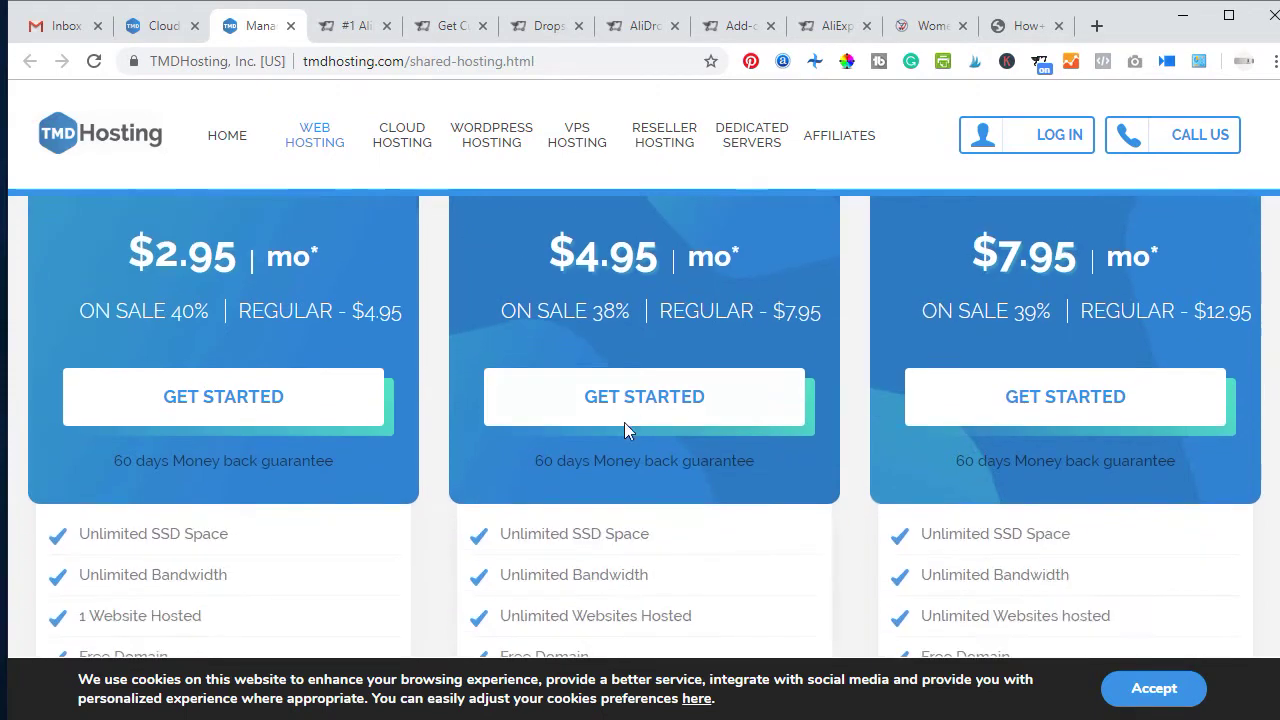
{"action": "scroll", "coordinate": [626, 424], "scroll_direction": "up", "scroll_amount": 5}
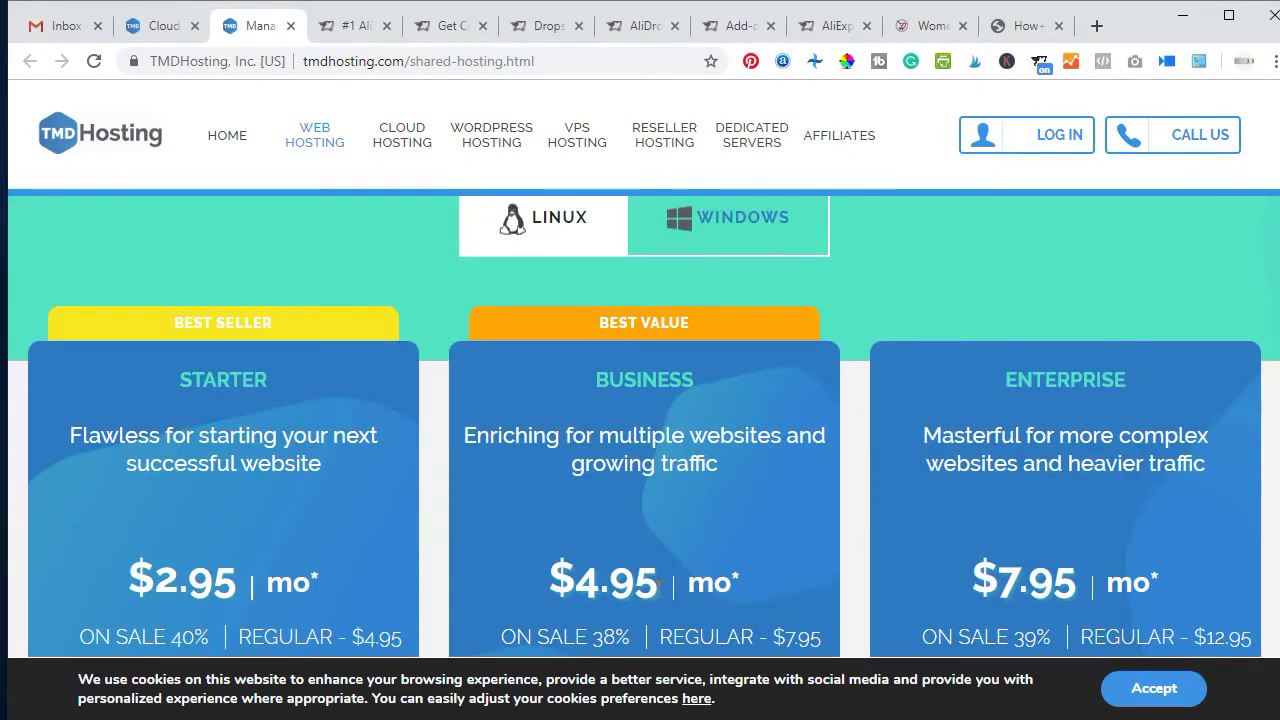
{"action": "scroll", "coordinate": [700, 564], "scroll_direction": "down", "scroll_amount": 2}
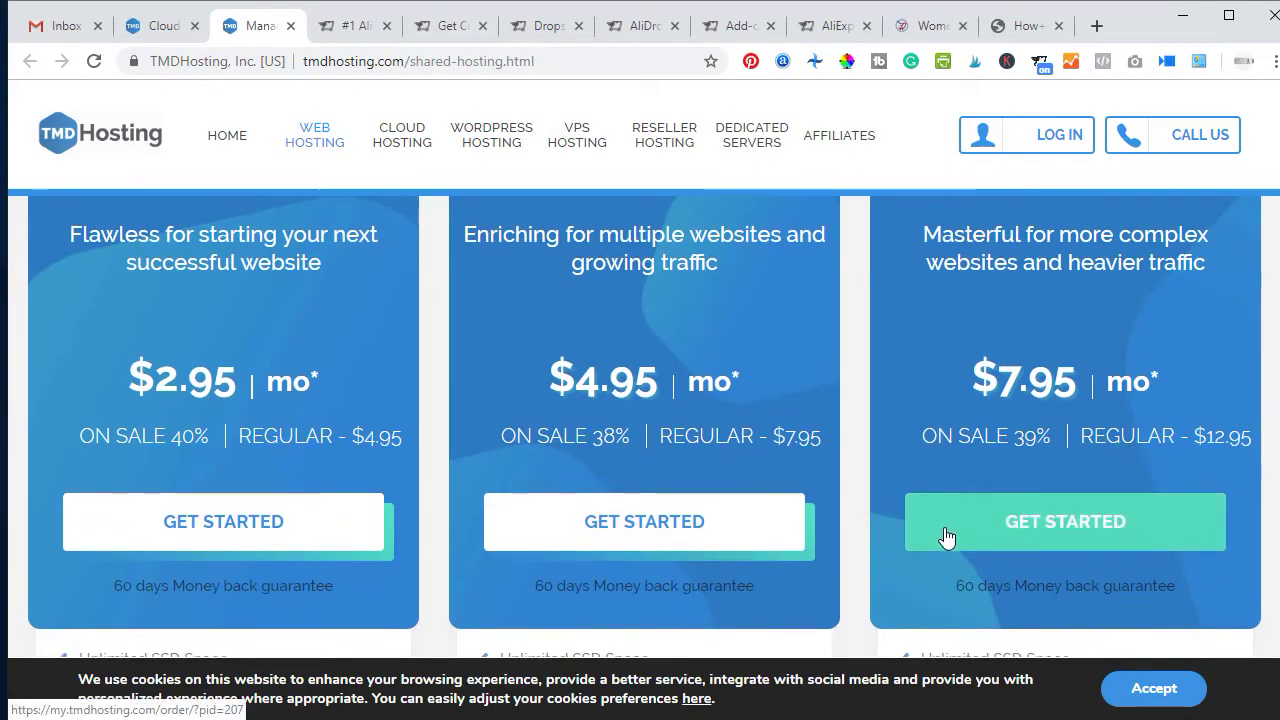
Review the shared hosting feature lists, including websites hosted, free domain and SSL, and return to the plan headings.
{"action": "scroll", "coordinate": [943, 531], "scroll_direction": "down", "scroll_amount": 4}
{"action": "scroll", "coordinate": [965, 500], "scroll_direction": "down", "scroll_amount": 3}
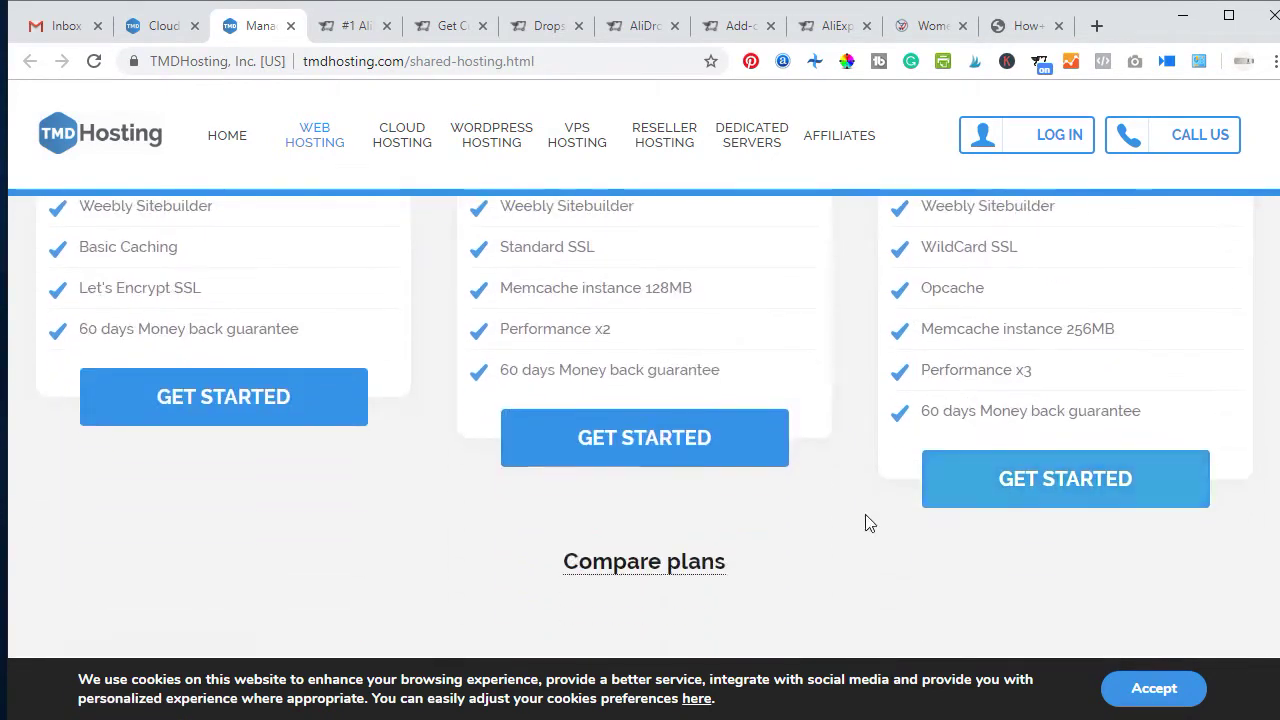
{"action": "scroll", "coordinate": [754, 437], "scroll_direction": "up", "scroll_amount": 10}
{"action": "scroll", "coordinate": [758, 430], "scroll_direction": "down", "scroll_amount": 10}
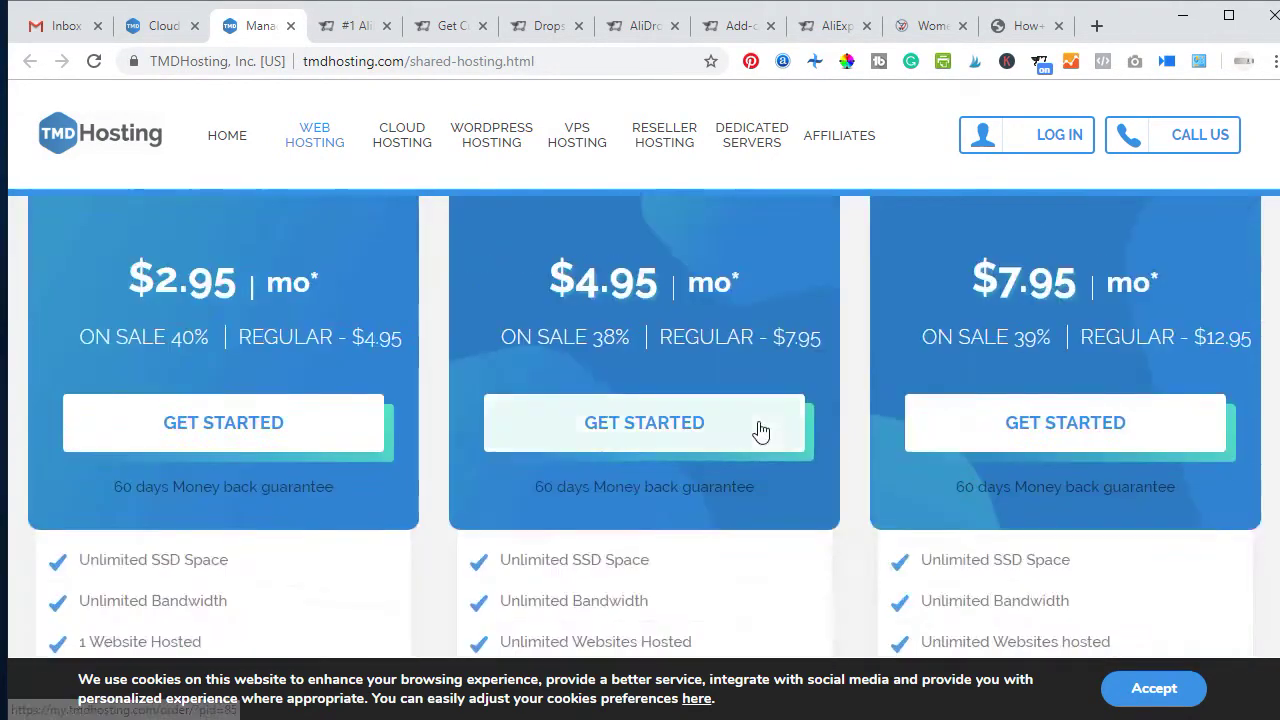
{"action": "scroll", "coordinate": [760, 435], "scroll_direction": "up", "scroll_amount": 4}
{"action": "scroll", "coordinate": [757, 432], "scroll_direction": "down", "scroll_amount": 1}
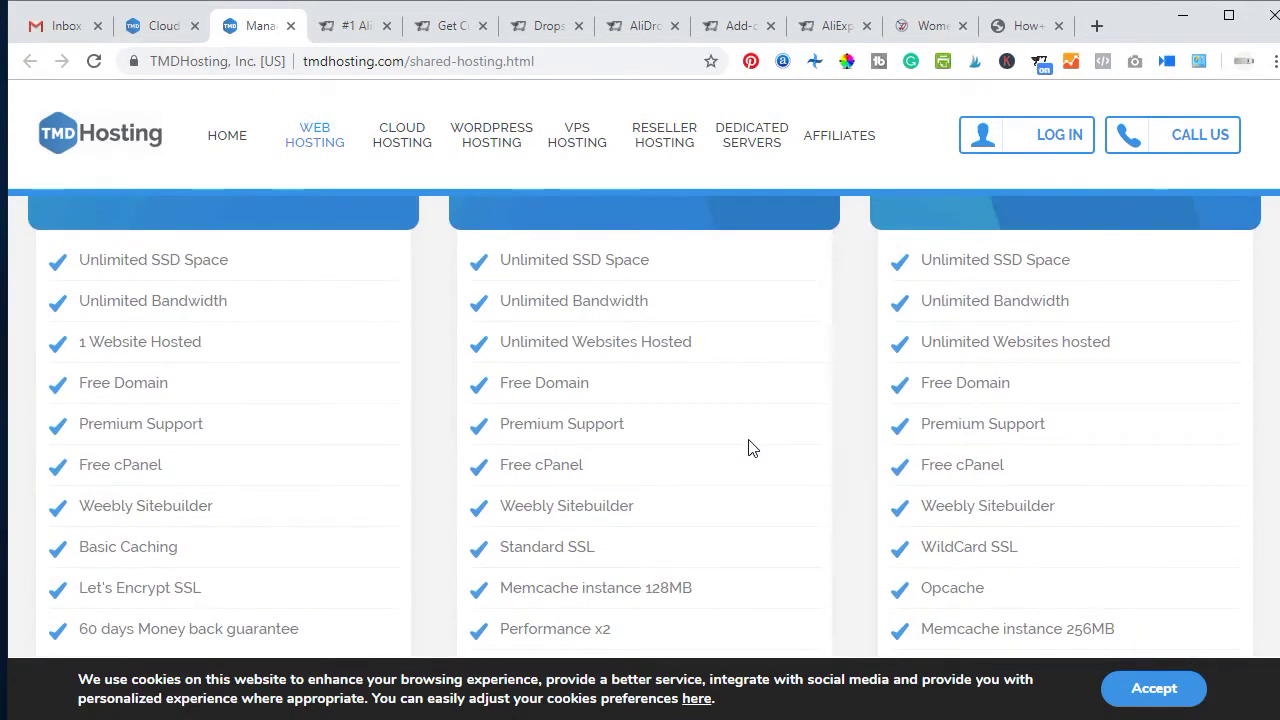
{"action": "scroll", "coordinate": [752, 447], "scroll_direction": "up", "scroll_amount": 3}
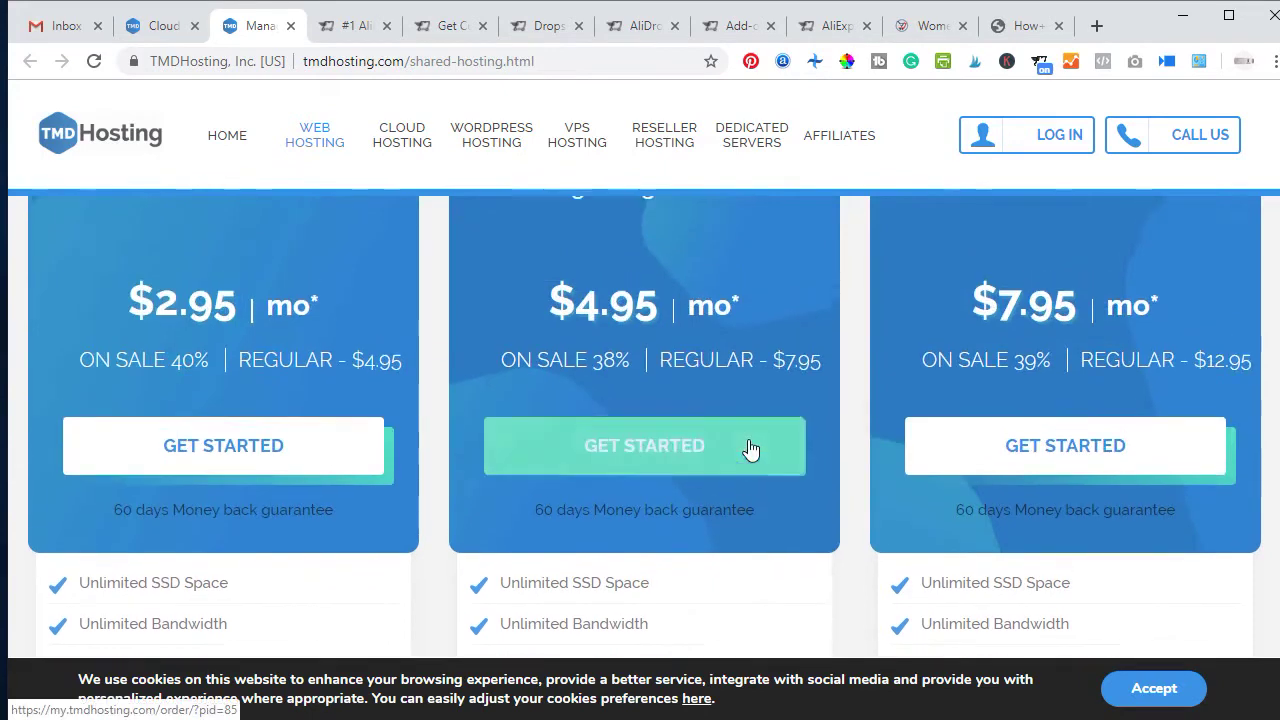
{"action": "scroll", "coordinate": [751, 451], "scroll_direction": "up", "scroll_amount": 3}
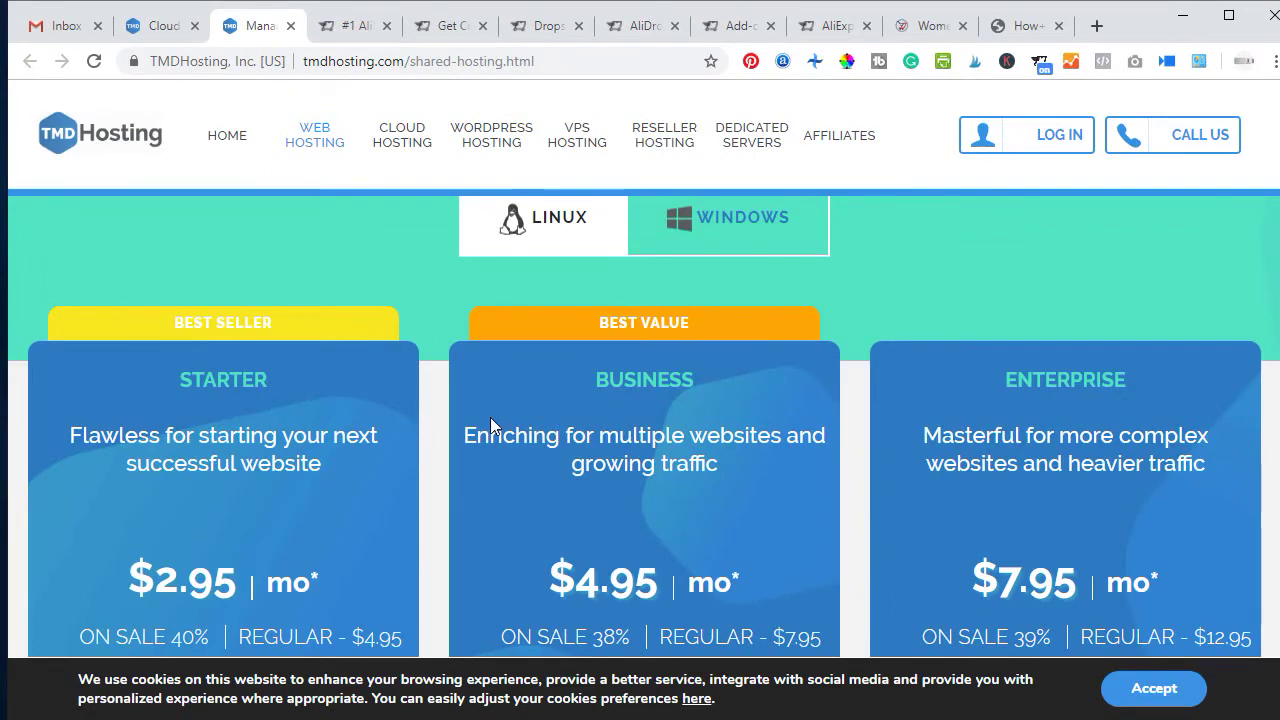
Return to the AliDropship plugin page and open the checkout for the $89 one-time plugin purchase.
{"action": "left_click", "coordinate": [340, 26]}
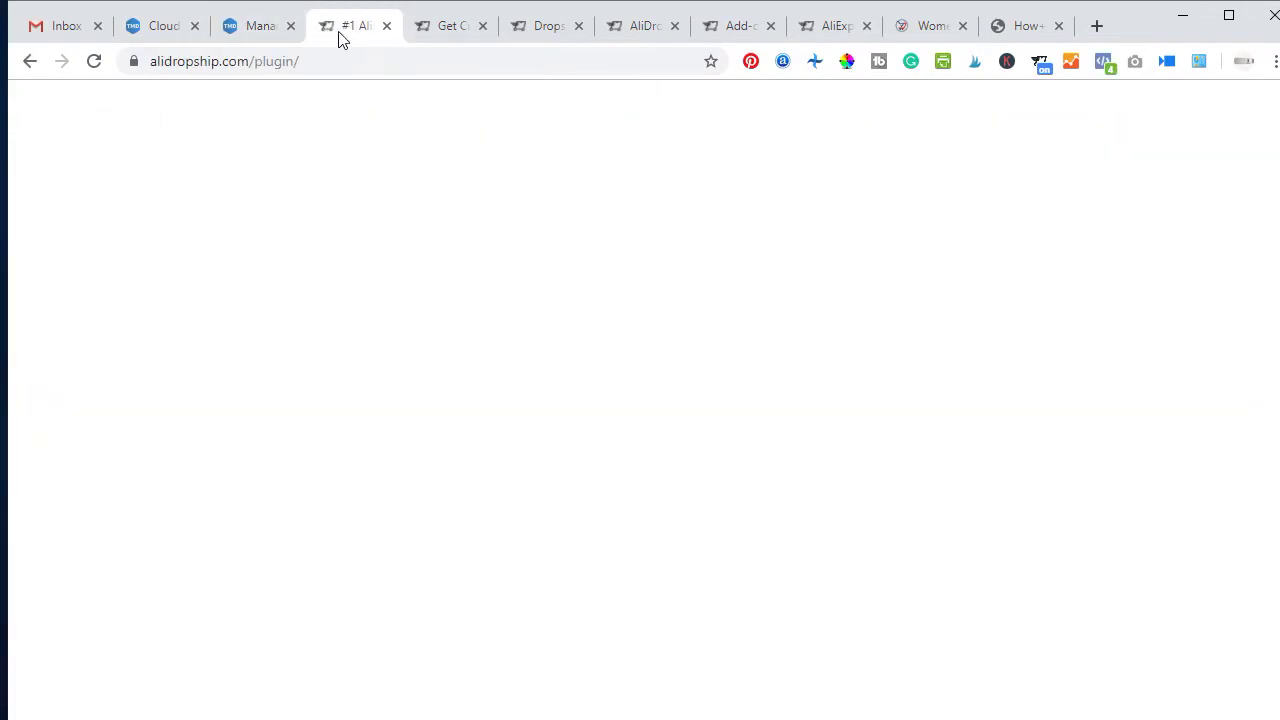
{"action": "scroll", "coordinate": [381, 288], "scroll_direction": "up", "scroll_amount": 15}
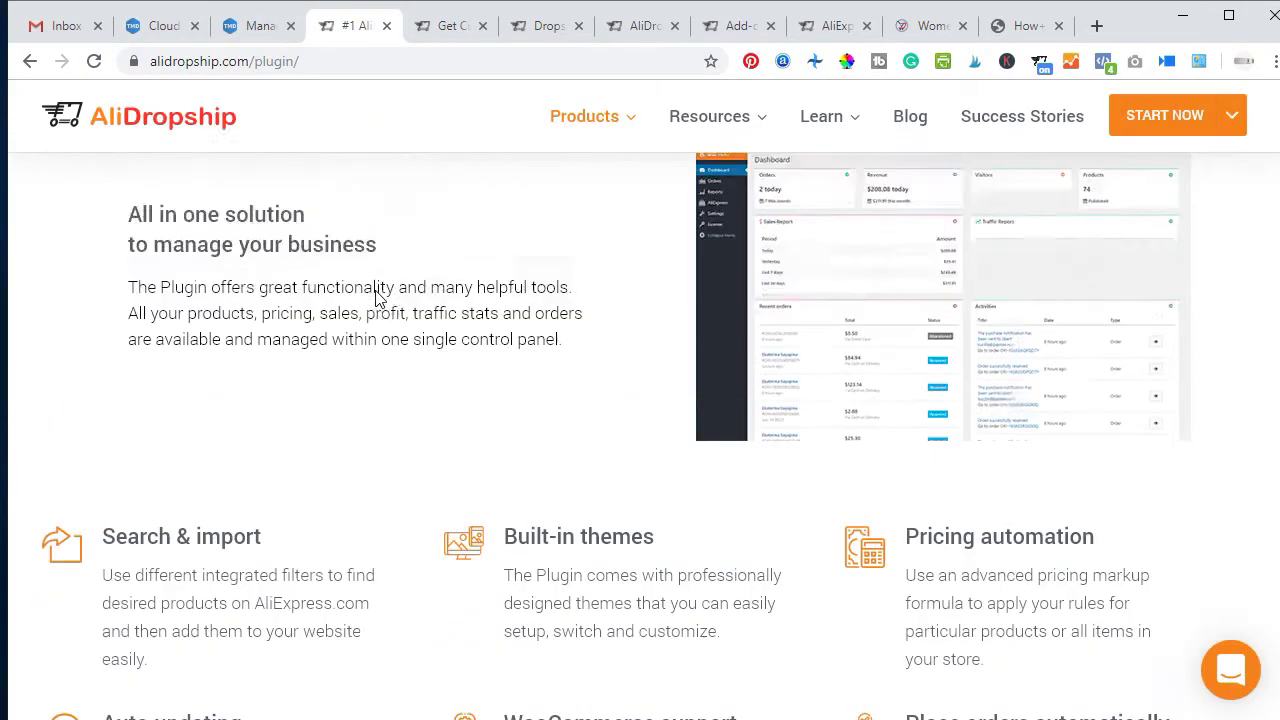
{"action": "scroll", "coordinate": [378, 297], "scroll_direction": "up", "scroll_amount": 4}
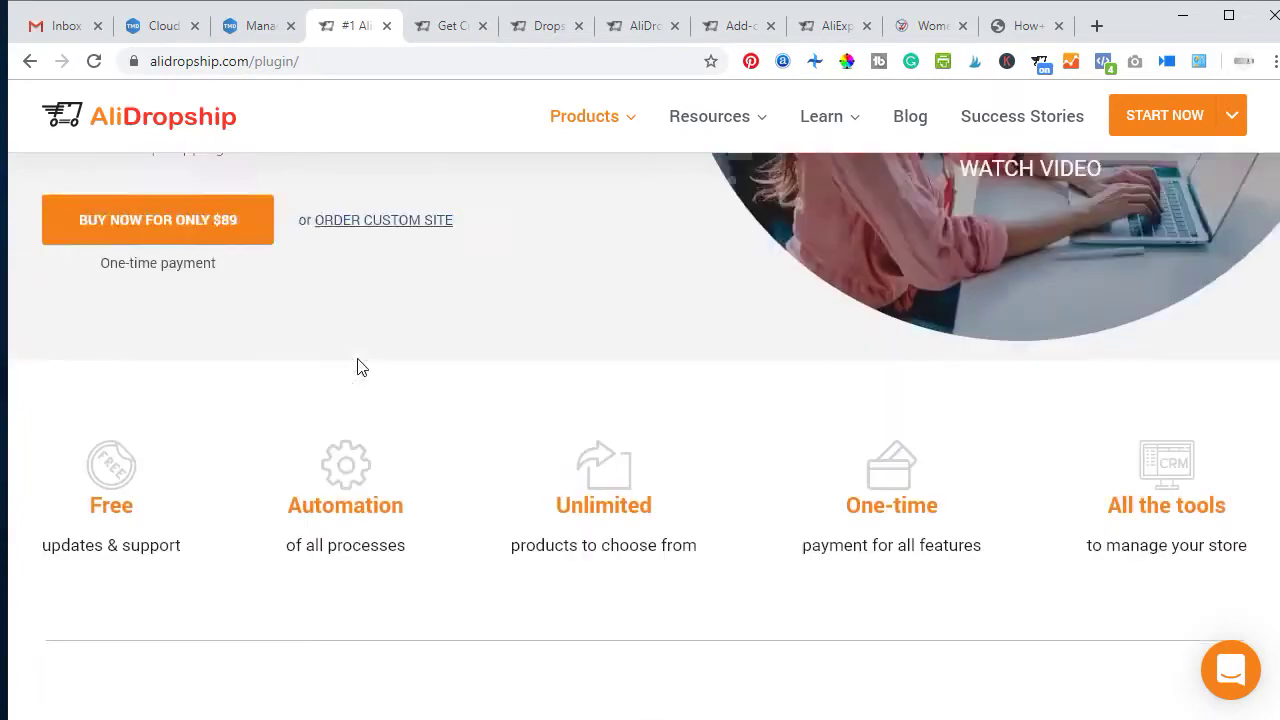
{"action": "left_click", "coordinate": [167, 524]}
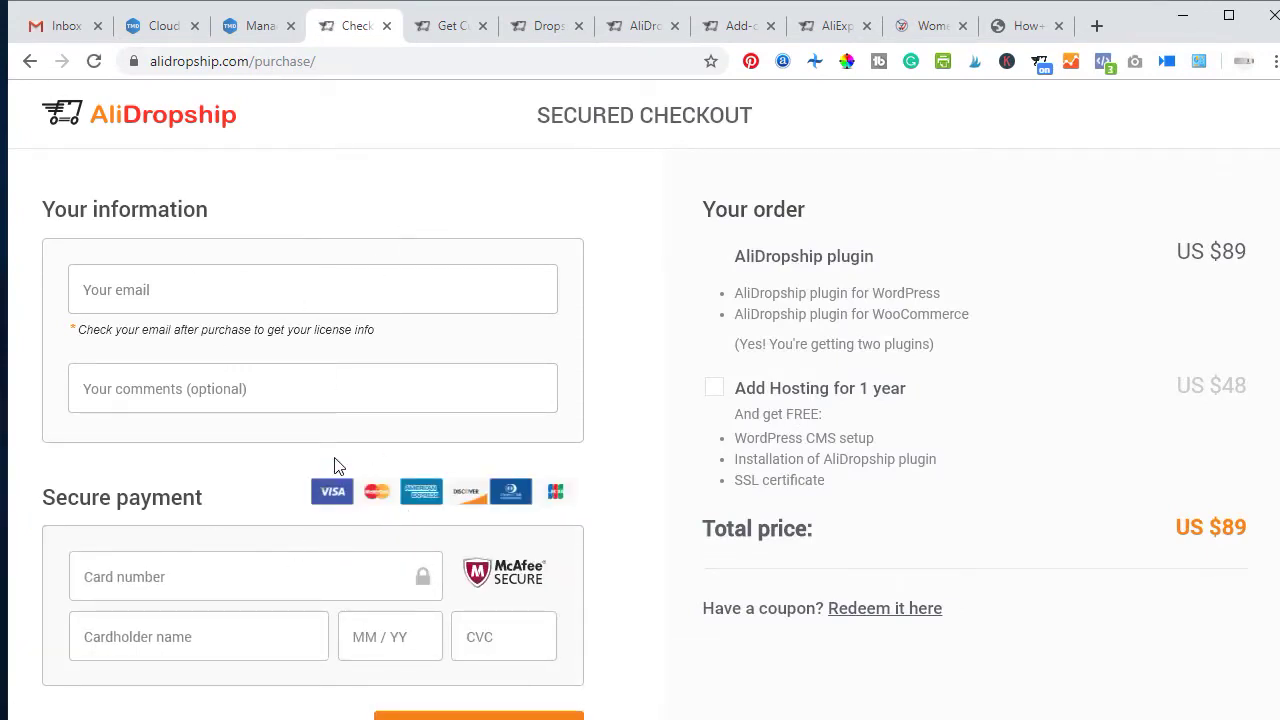
Review the AliDropship plugin checkout, including the payment fields, order summary and optional one-year hosting add-on.
{"action": "scroll", "coordinate": [336, 466], "scroll_direction": "down", "scroll_amount": 1}
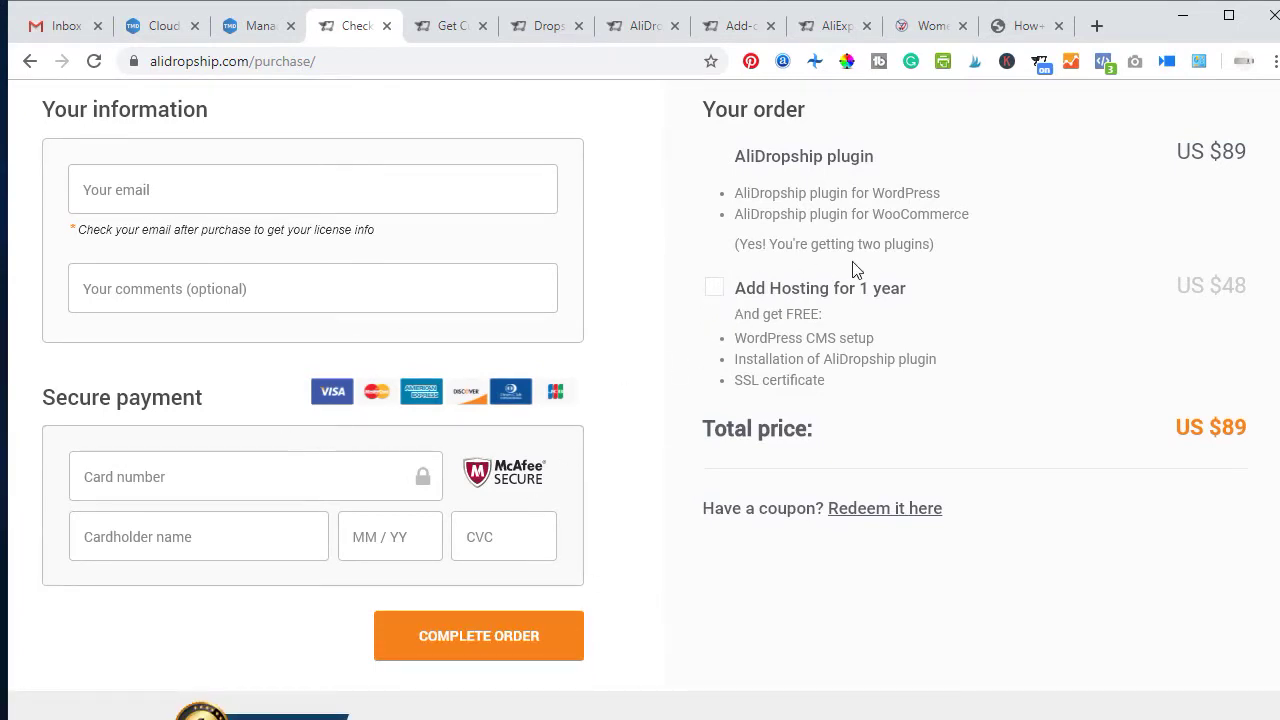
{"action": "left_click", "coordinate": [252, 26]}
{"action": "left_click", "coordinate": [356, 26]}
{"action": "scroll", "coordinate": [816, 690], "scroll_direction": "down", "scroll_amount": 1}
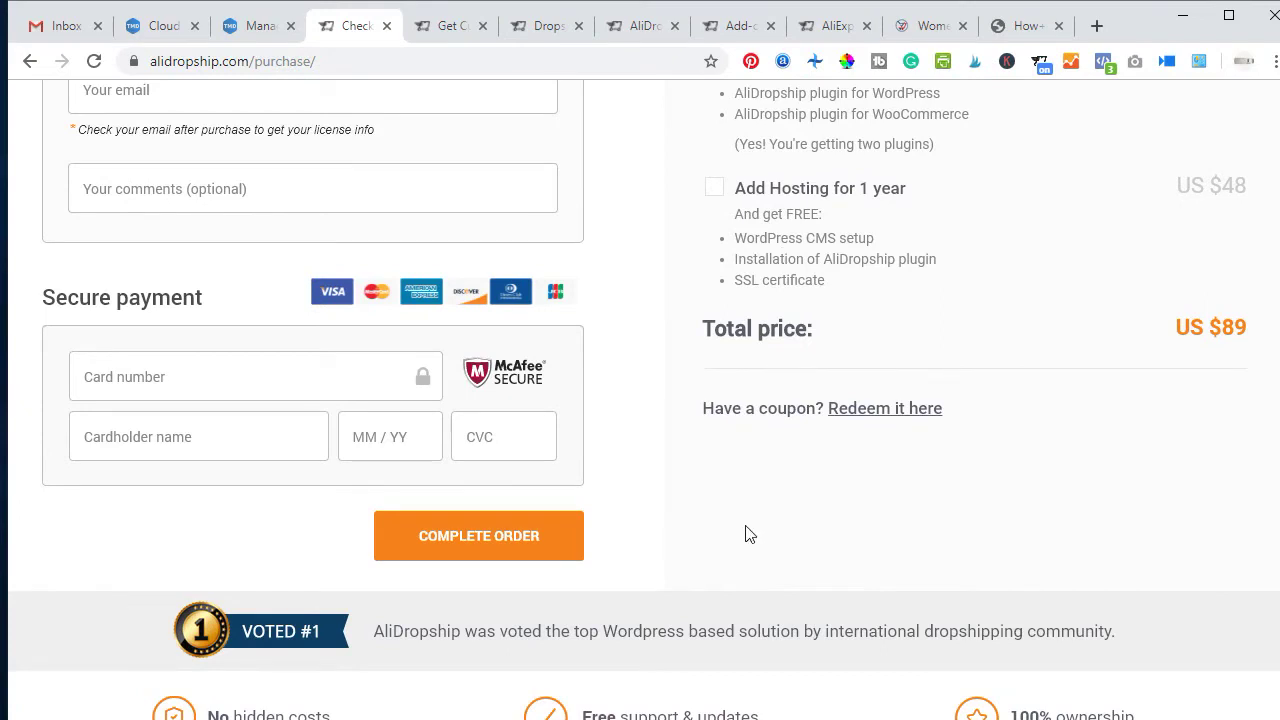
{"action": "scroll", "coordinate": [491, 320], "scroll_direction": "up", "scroll_amount": 2}
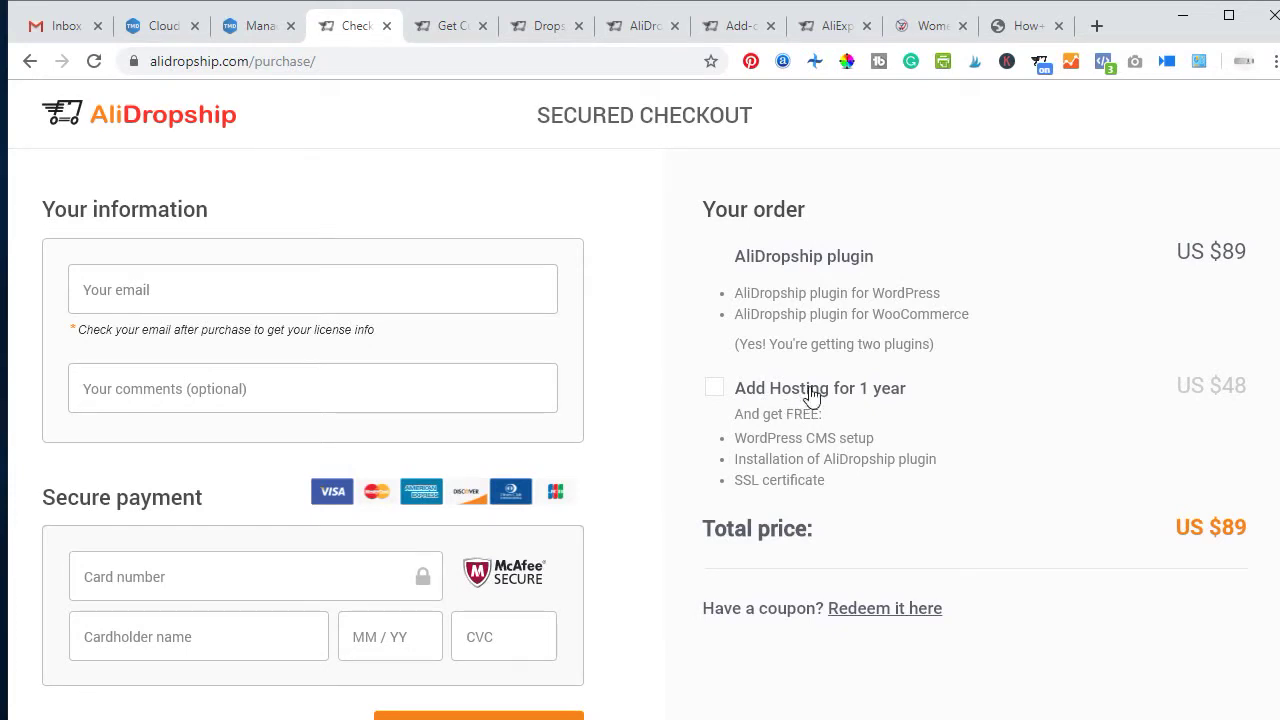
Switch to the Women Underwears Bra and Panties store and open its WordPress dashboard.
{"action": "left_click", "coordinate": [908, 25]}
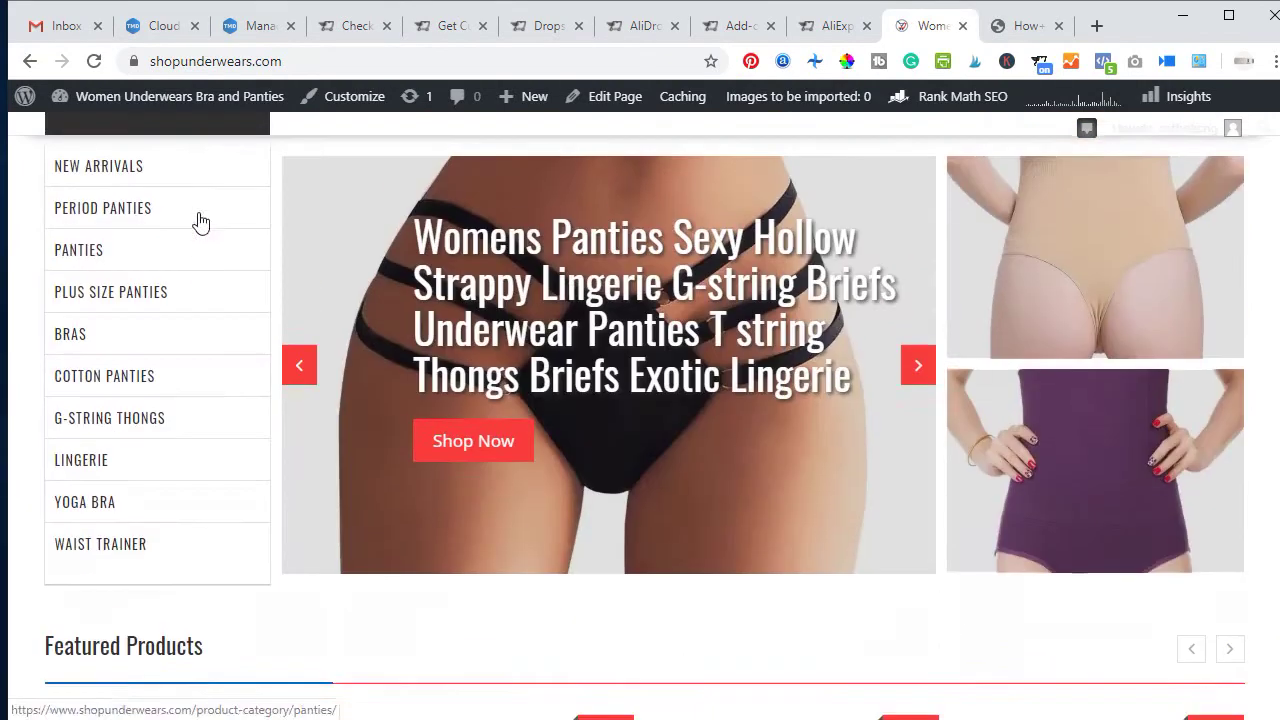
{"action": "mouse_move", "coordinate": [191, 104]}
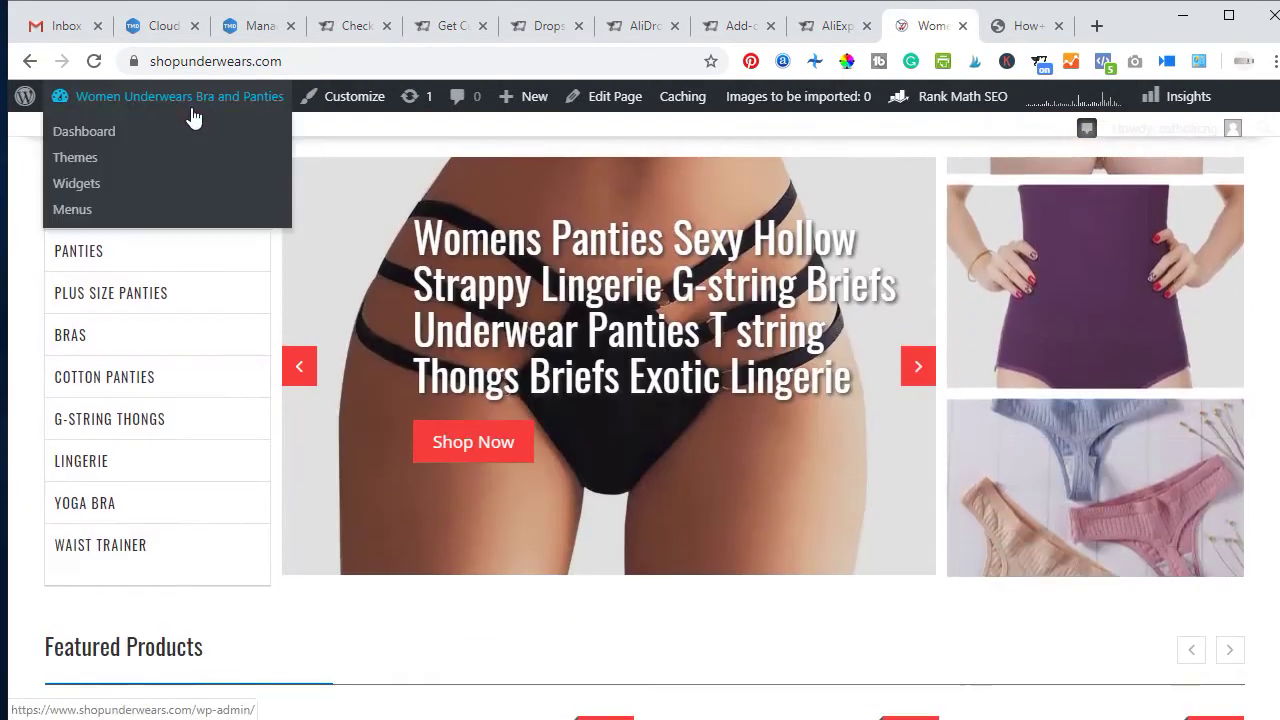
{"action": "left_click", "coordinate": [283, 180]}
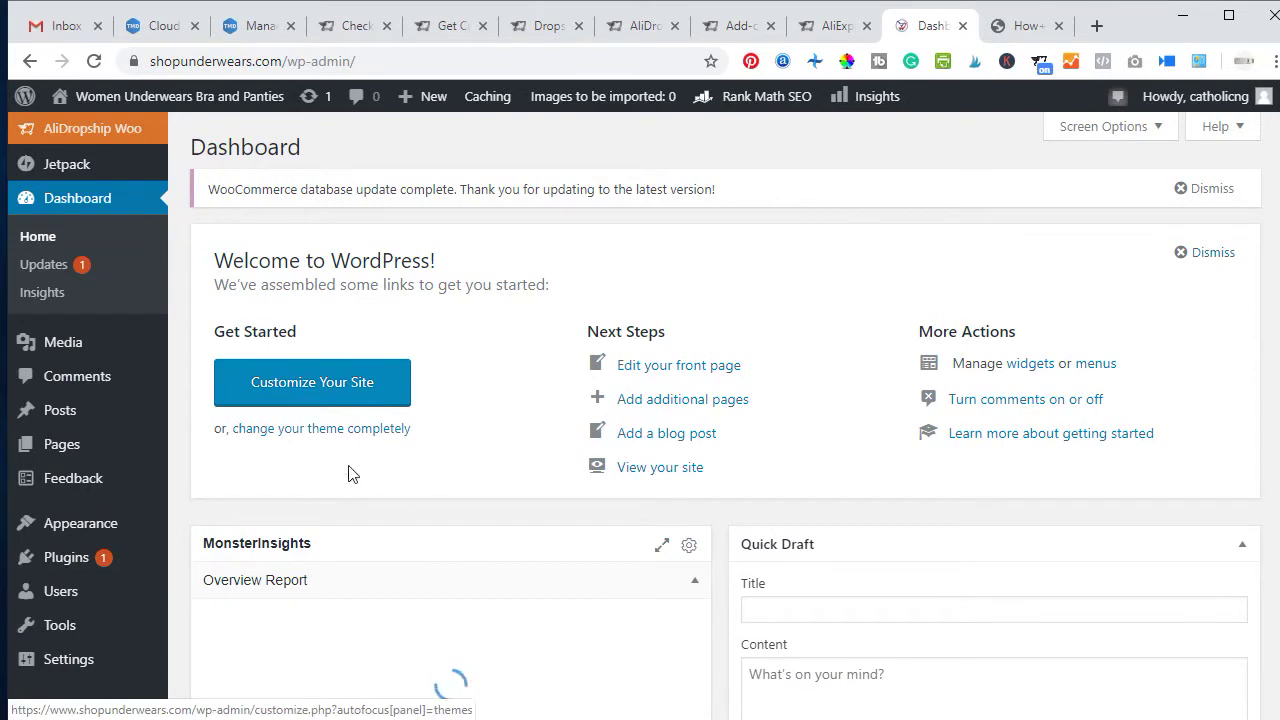
Look over the WordPress dashboard, including the MonsterInsights overview report, recent activity and admin sections.
{"action": "scroll", "coordinate": [528, 520], "scroll_direction": "down", "scroll_amount": 1}
{"action": "scroll", "coordinate": [528, 520], "scroll_direction": "down", "scroll_amount": 2}
{"action": "scroll", "coordinate": [528, 522], "scroll_direction": "down", "scroll_amount": 2}
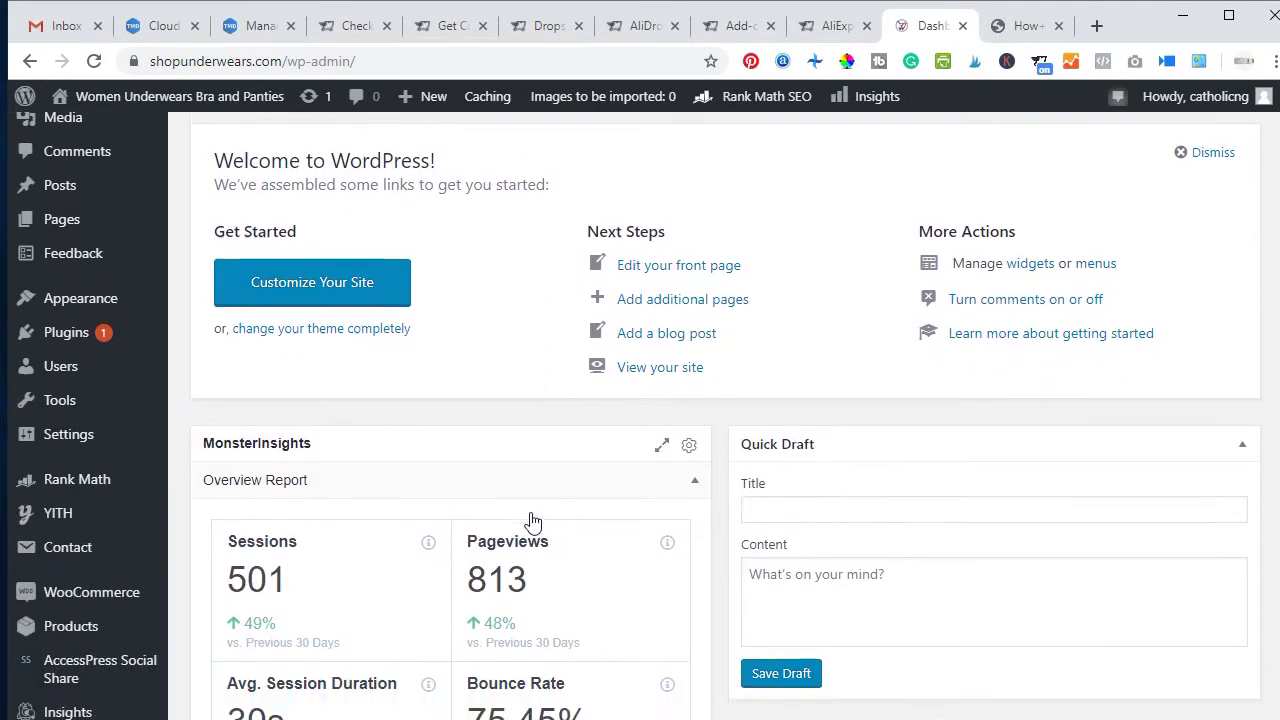
{"action": "scroll", "coordinate": [518, 520], "scroll_direction": "up", "scroll_amount": 3}
{"action": "scroll", "coordinate": [518, 520], "scroll_direction": "up", "scroll_amount": 3}
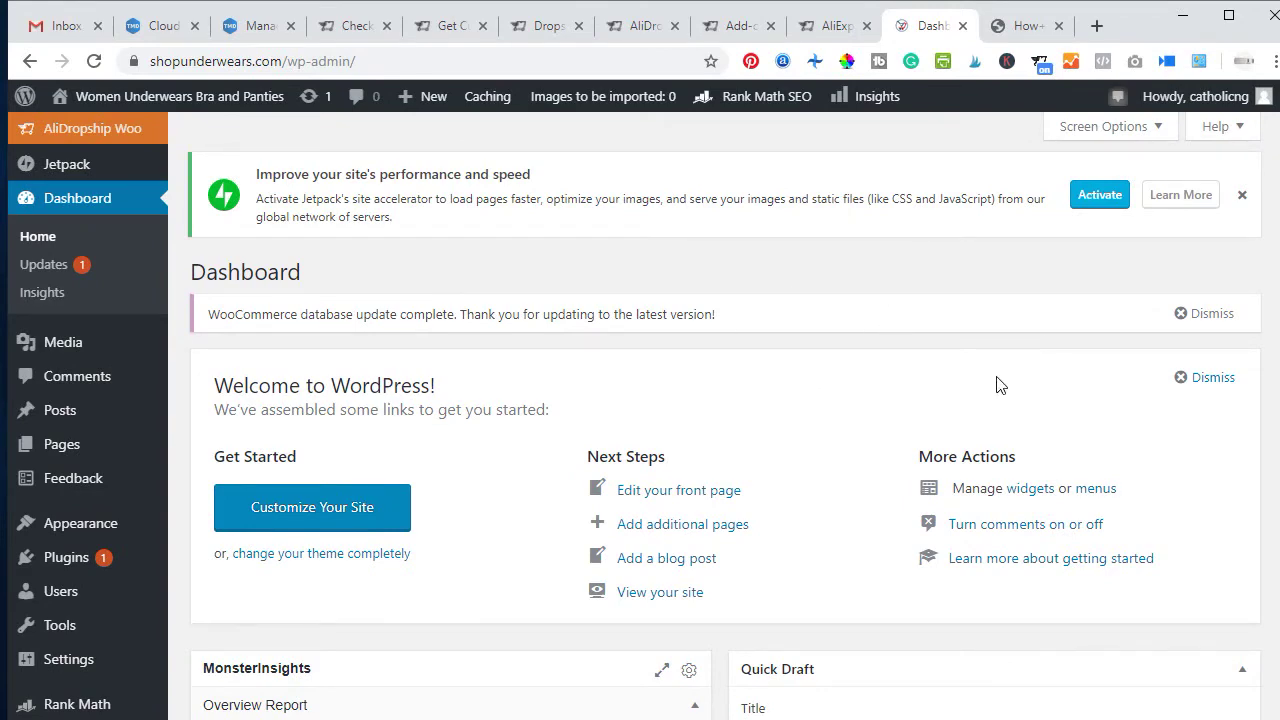
{"action": "scroll", "coordinate": [990, 400], "scroll_direction": "down", "scroll_amount": 10}
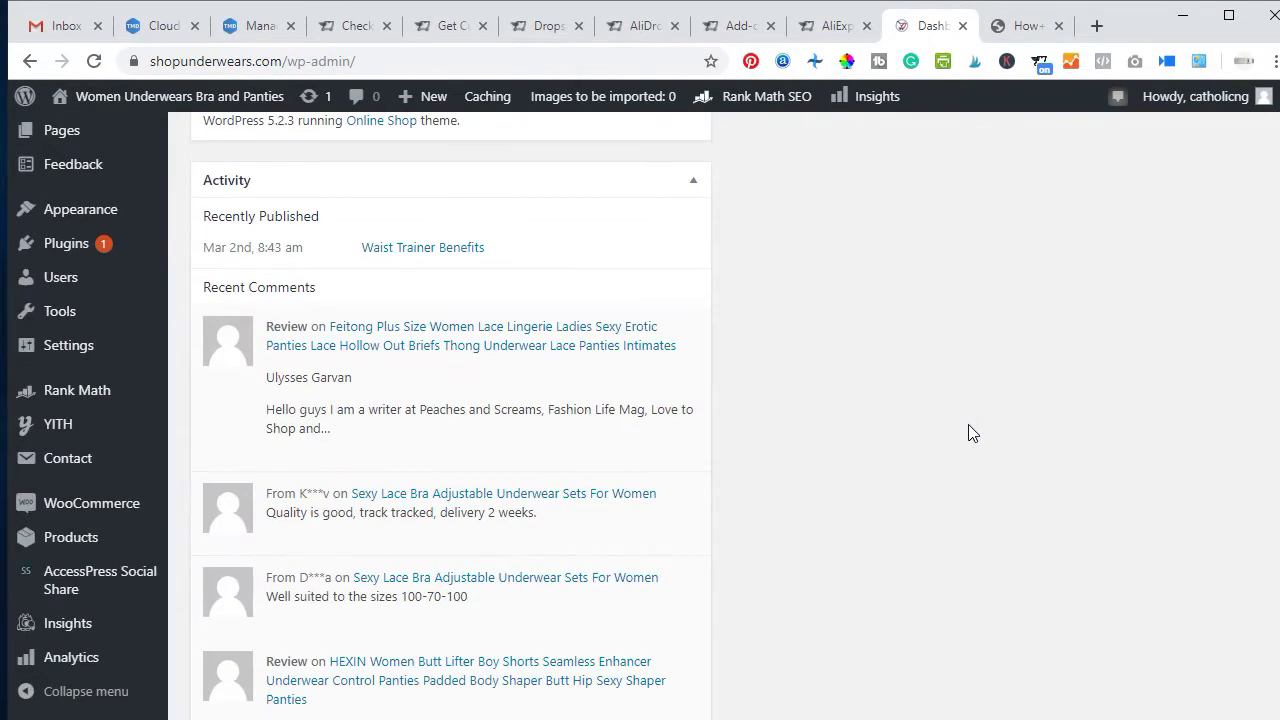
{"action": "scroll", "coordinate": [968, 433], "scroll_direction": "up", "scroll_amount": 10}
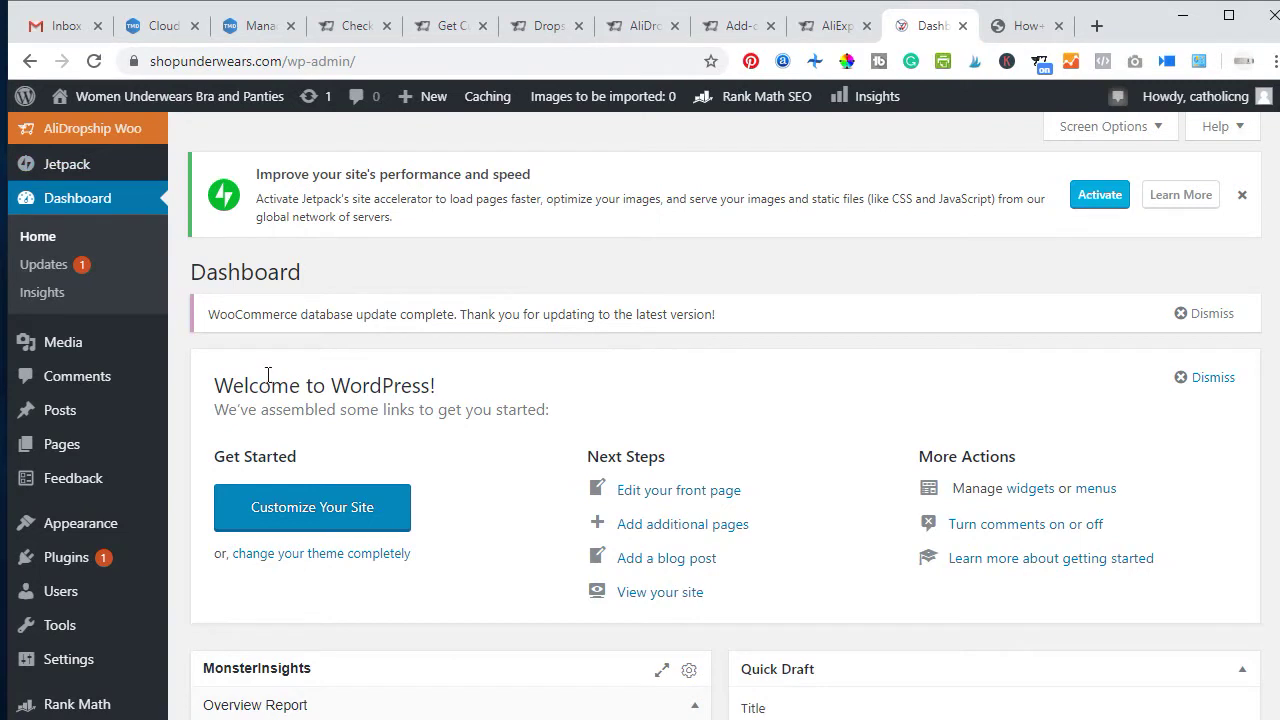
Open the Import Products page of AliDropship Woo and look through the product list and its filters.
{"action": "left_click", "coordinate": [105, 133]}
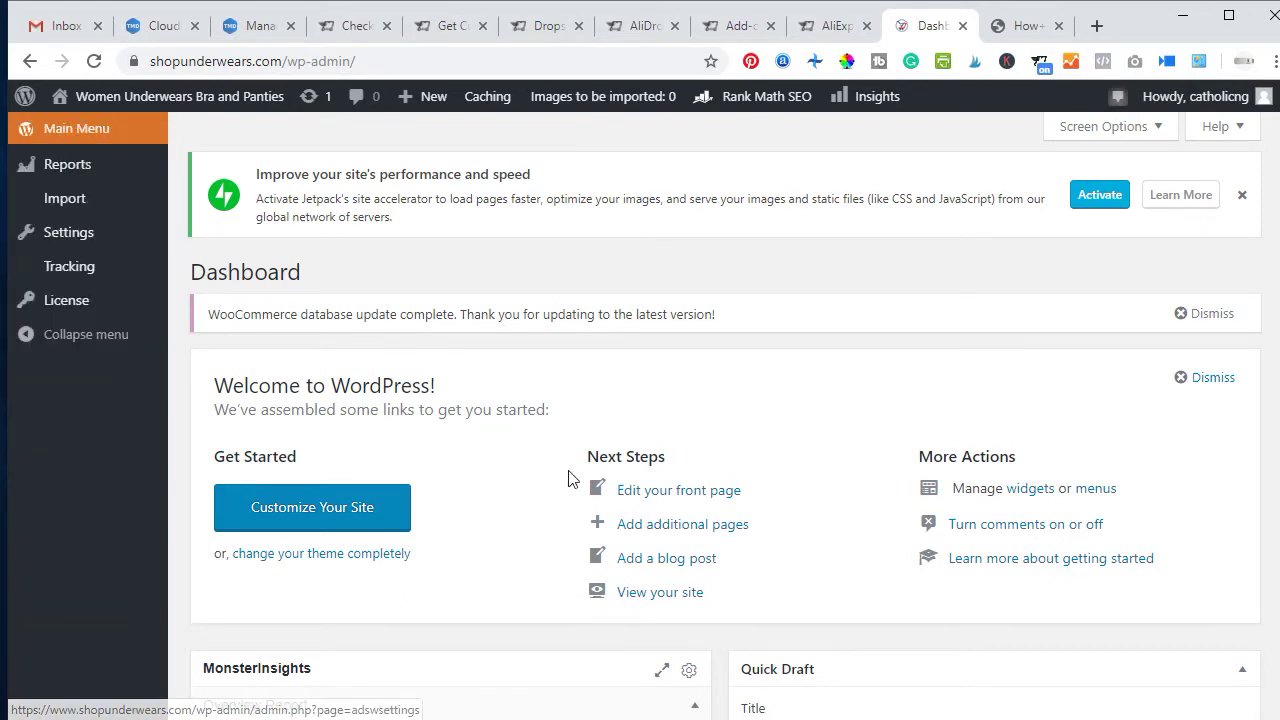
{"action": "left_click", "coordinate": [84, 201]}
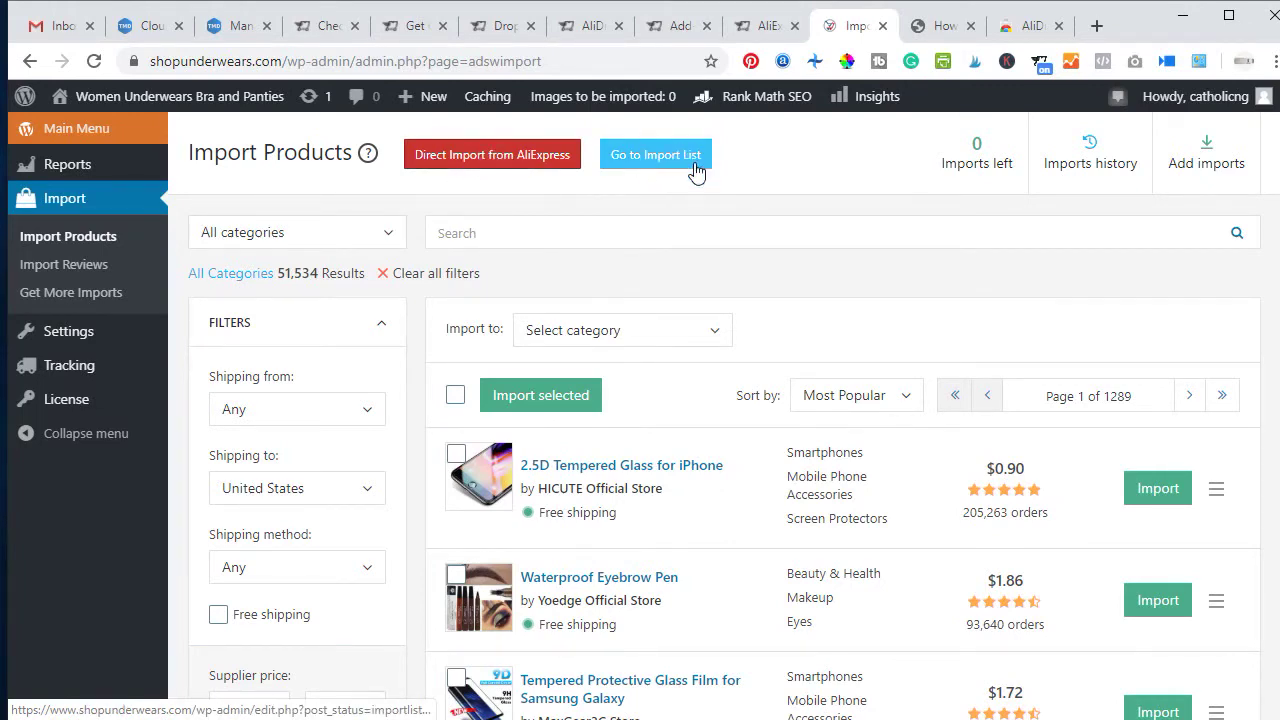
{"action": "scroll", "coordinate": [697, 686], "scroll_direction": "down", "scroll_amount": 3}
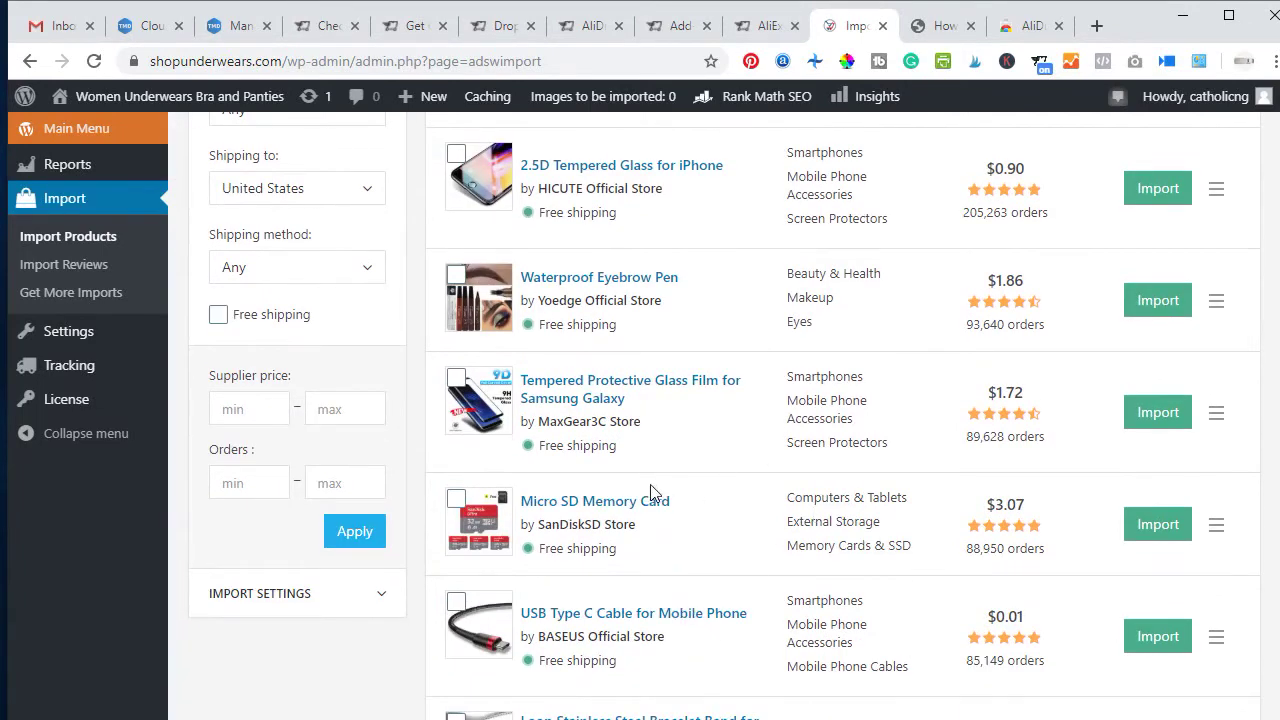
{"action": "scroll", "coordinate": [650, 492], "scroll_direction": "up", "scroll_amount": 3}
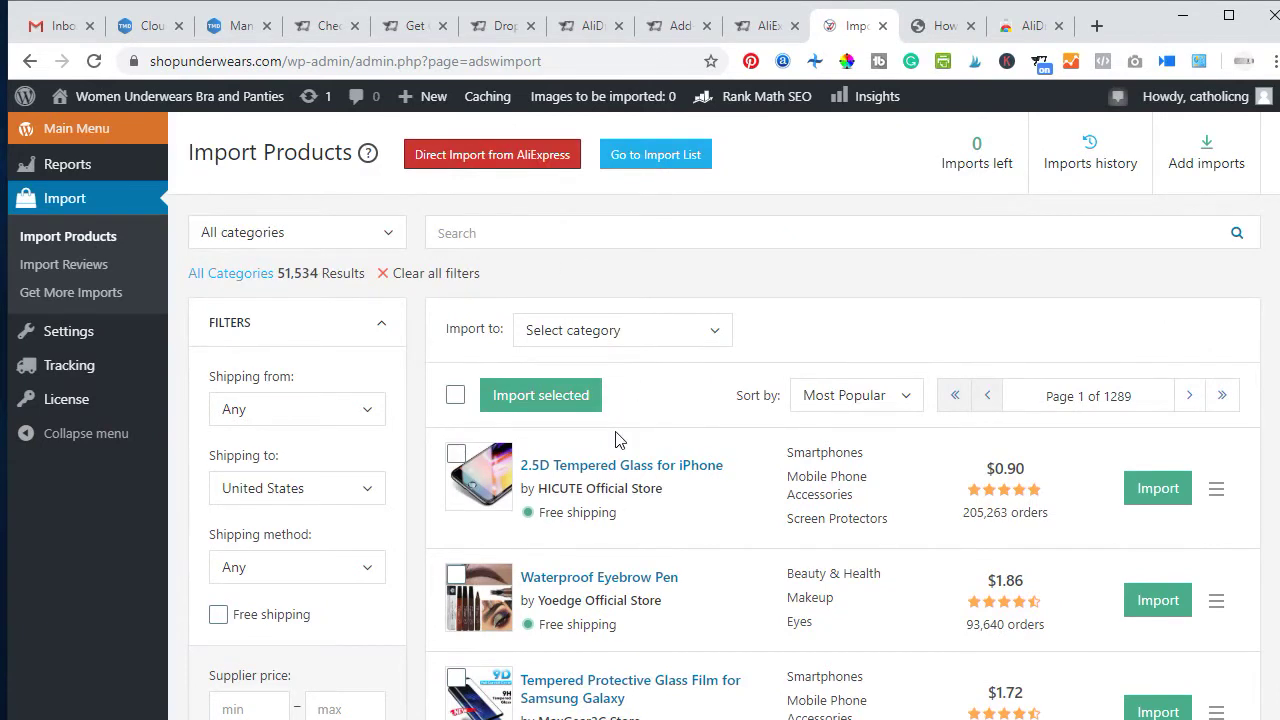
{"action": "scroll", "coordinate": [608, 503], "scroll_direction": "down", "scroll_amount": 1}
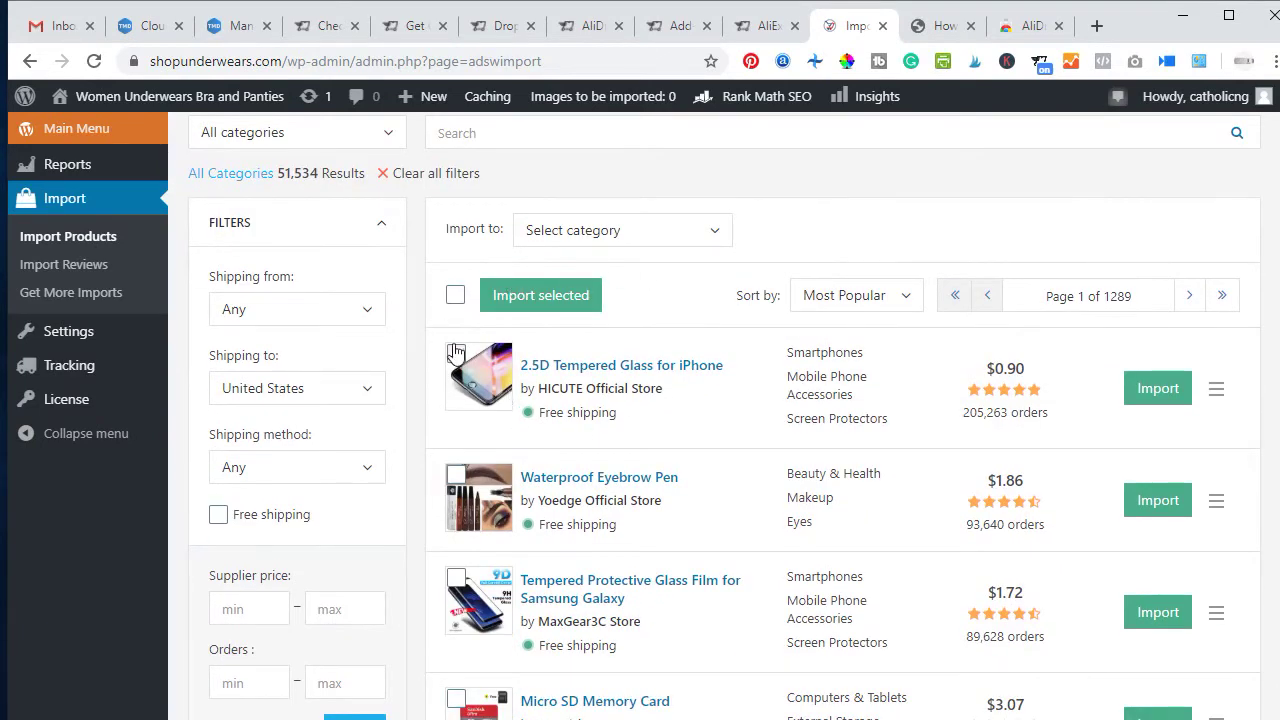
{"action": "scroll", "coordinate": [563, 333], "scroll_direction": "up", "scroll_amount": 1}
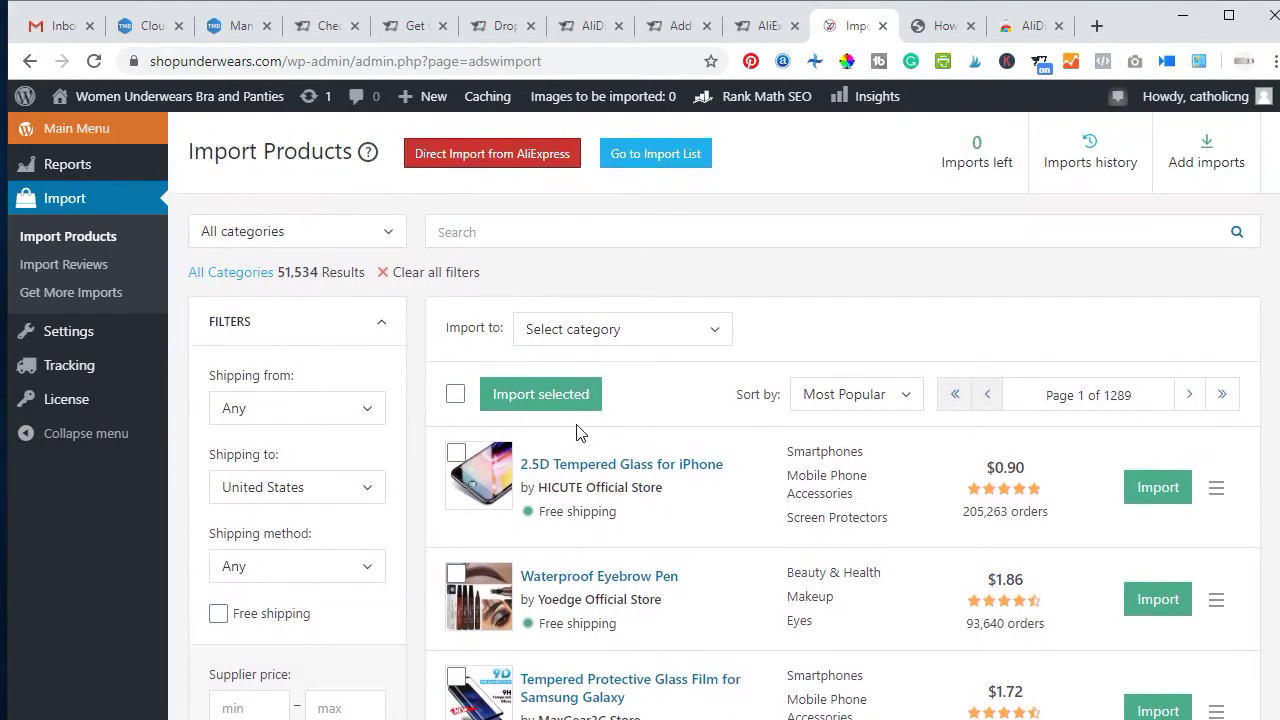
Filter the importable products by the Beauty & Health category and look through the listed items.
{"action": "left_click", "coordinate": [388, 238]}
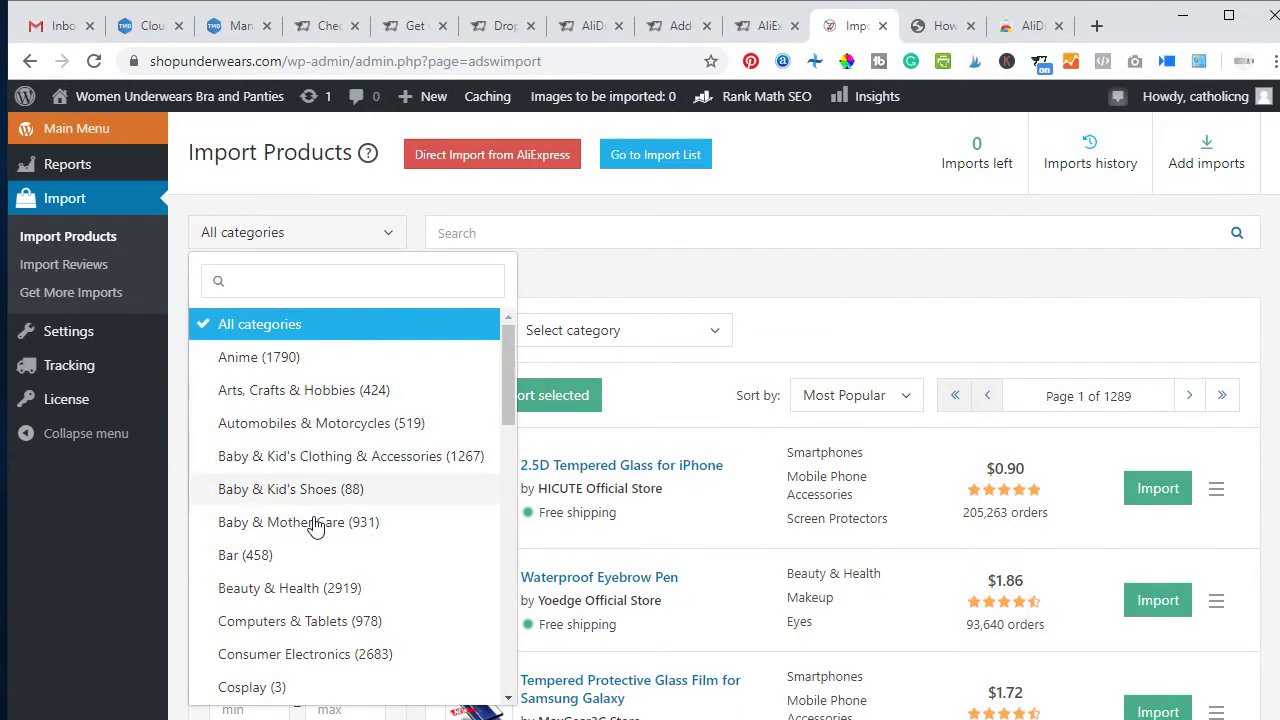
{"action": "left_click", "coordinate": [304, 590]}
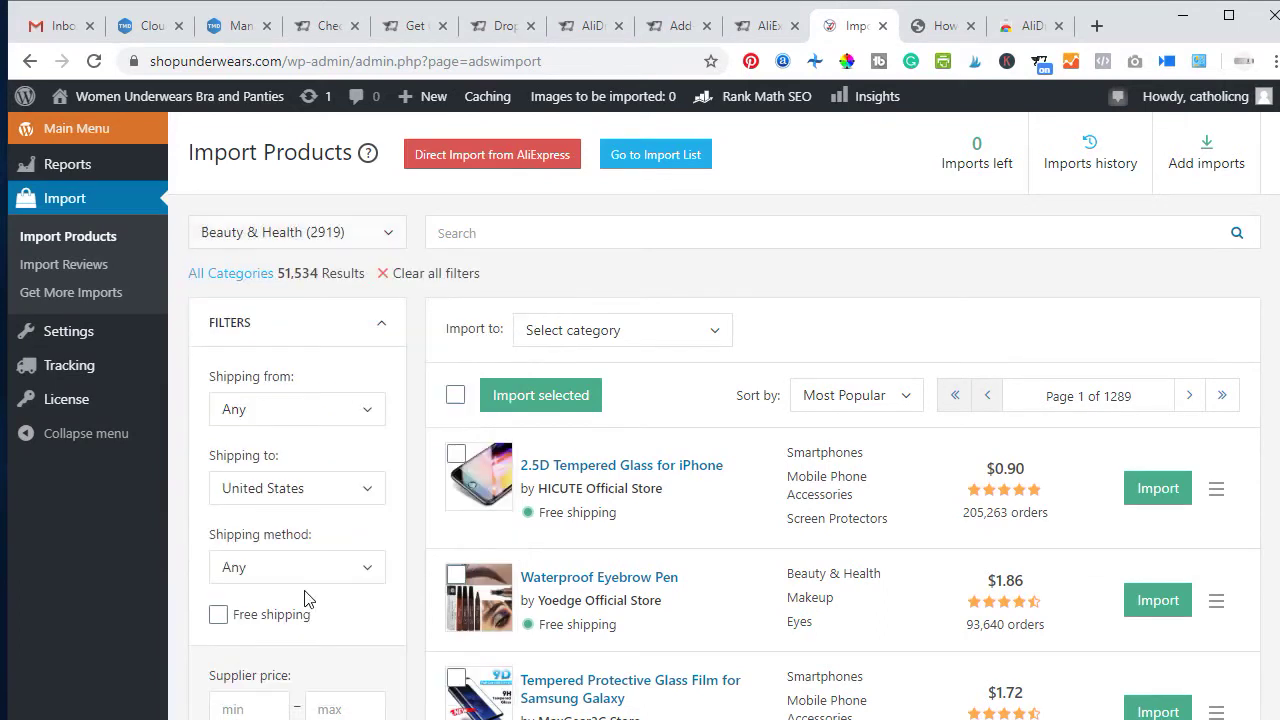
{"action": "left_click", "coordinate": [537, 233]}
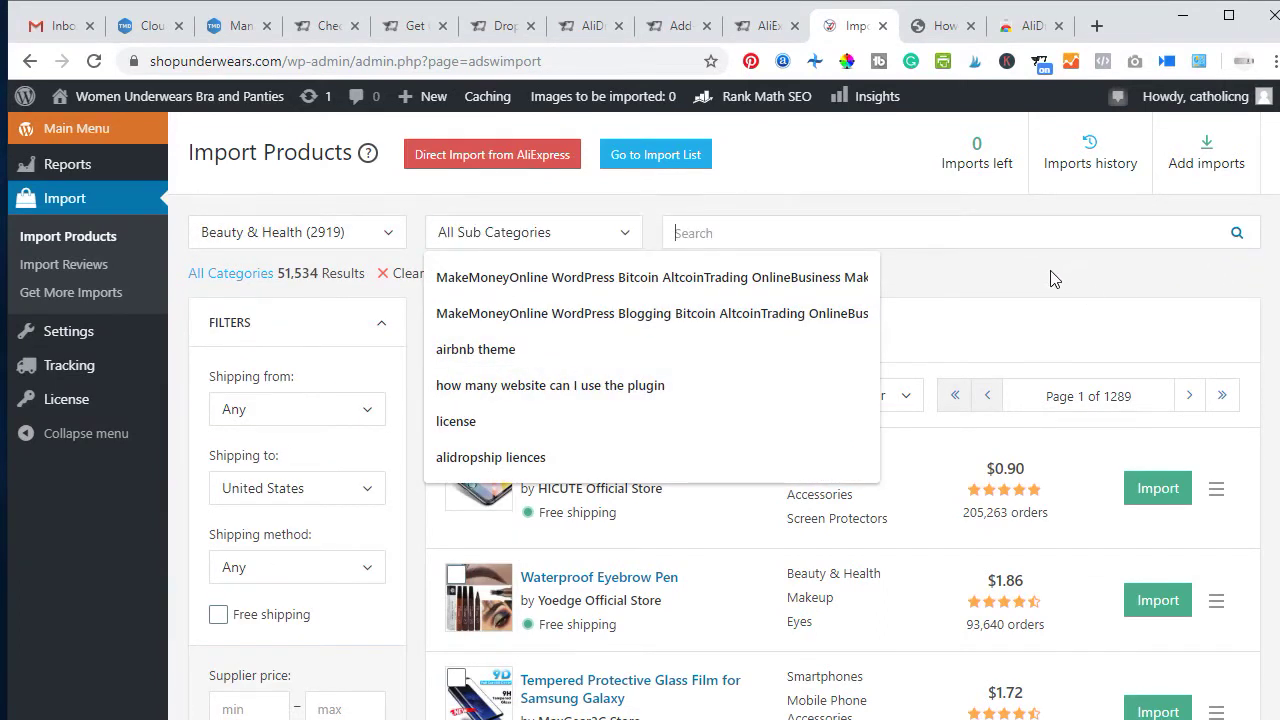
{"action": "left_click", "coordinate": [541, 259]}
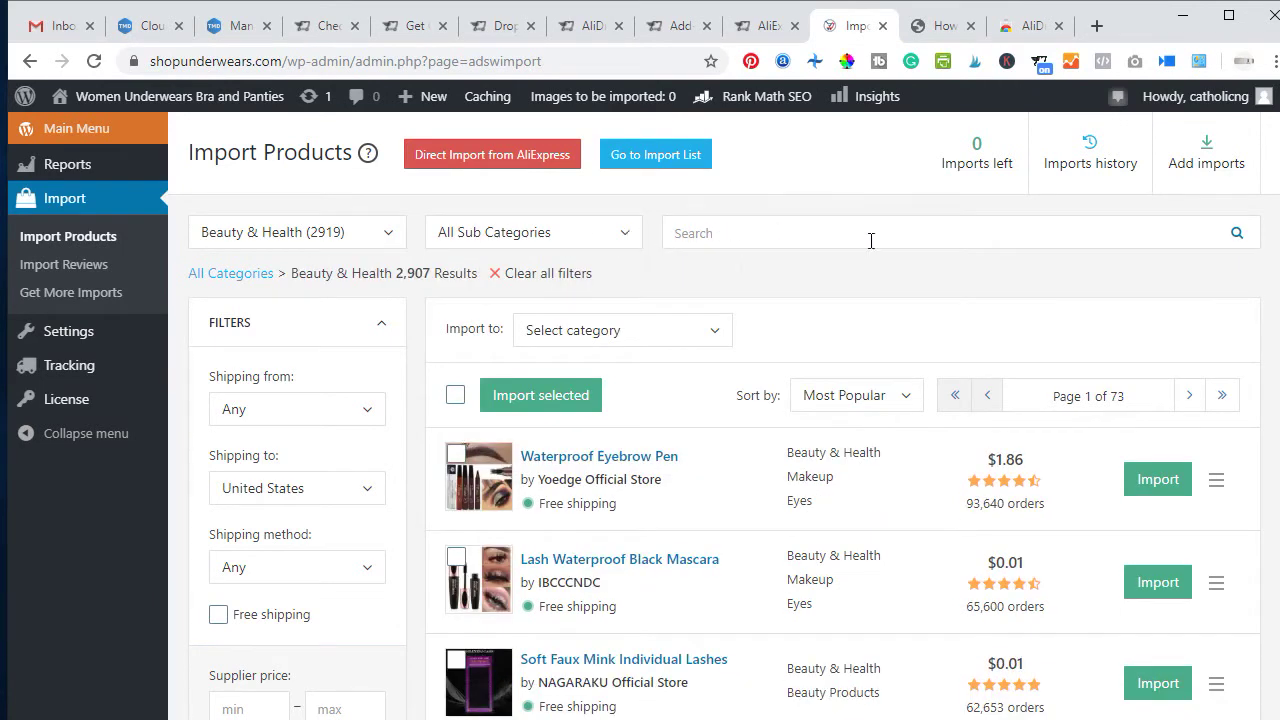
{"action": "scroll", "coordinate": [730, 495], "scroll_direction": "down", "scroll_amount": 2}
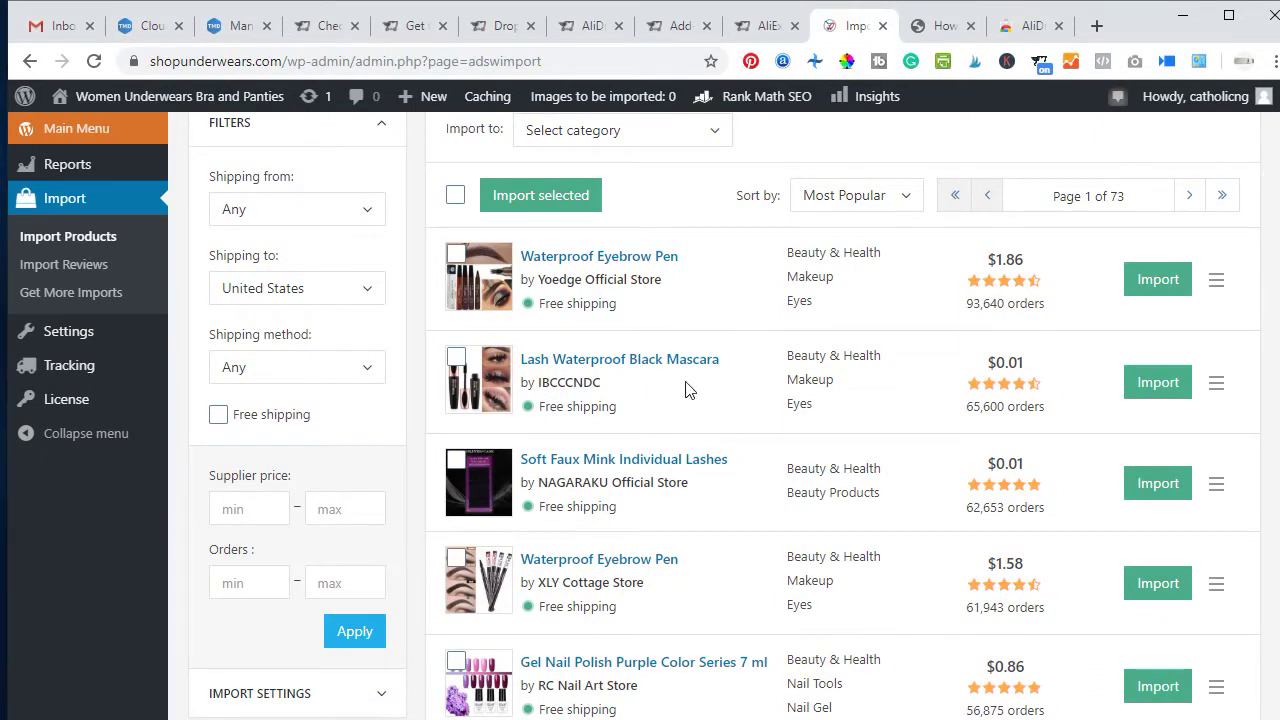
{"action": "scroll", "coordinate": [623, 477], "scroll_direction": "up", "scroll_amount": 2}
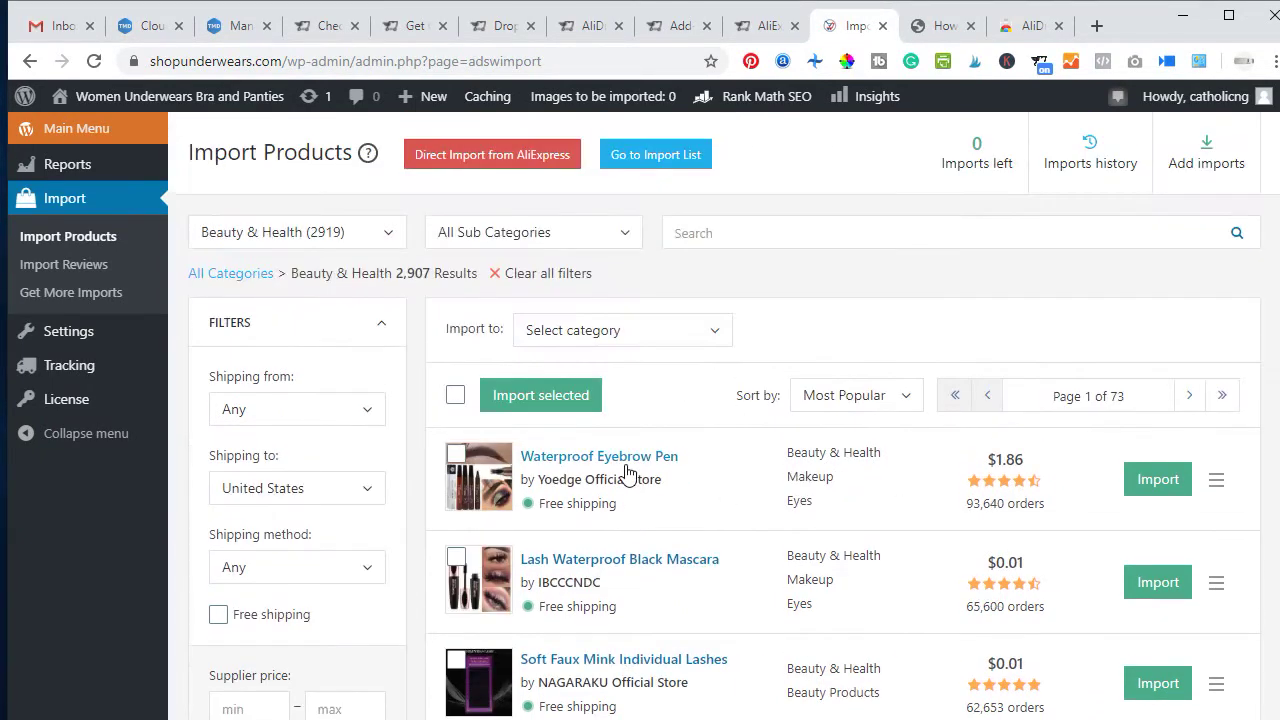
Start a direct import from AliExpress and search the site for "bra set".
{"action": "left_click", "coordinate": [503, 163]}
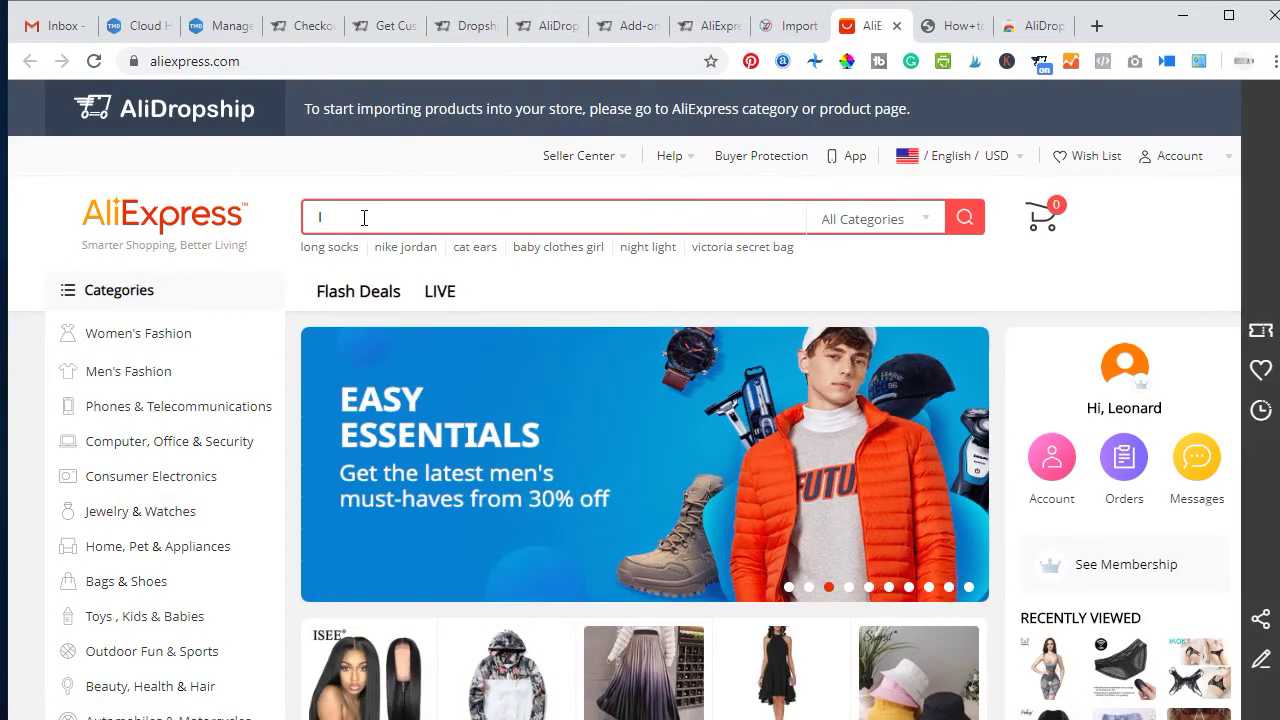
{"action": "type", "text": "bra"}
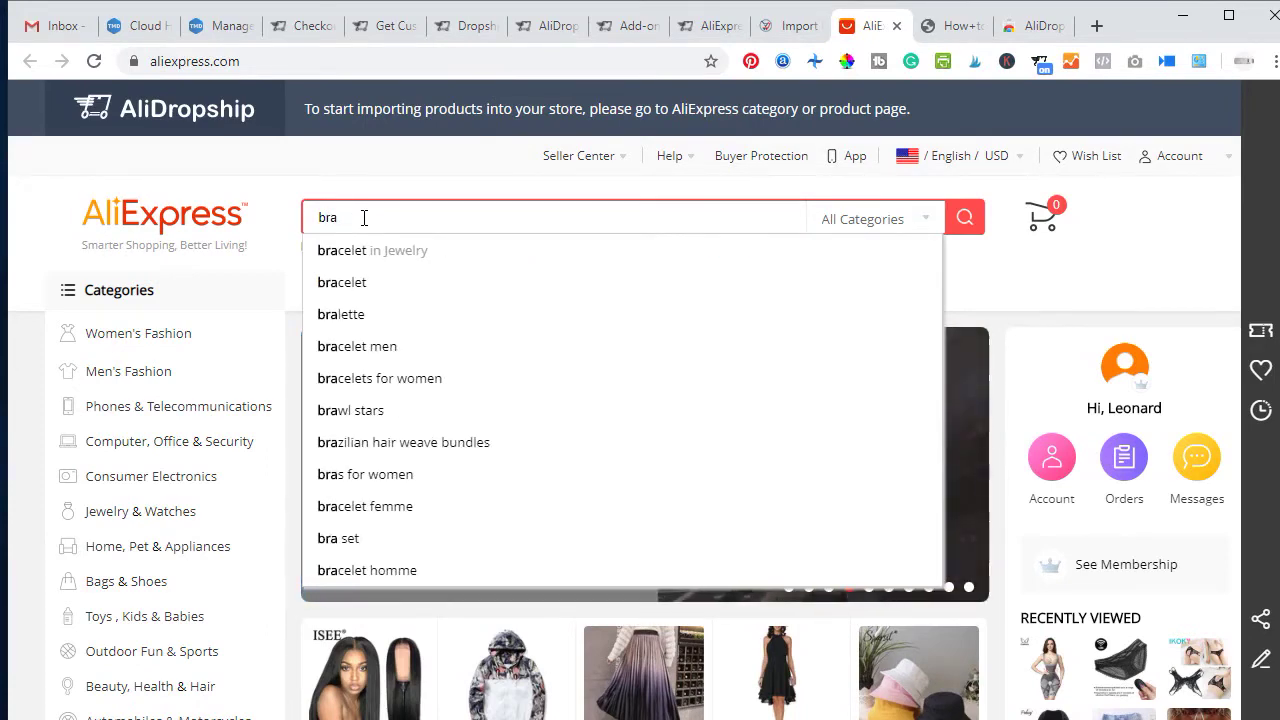
{"action": "left_click", "coordinate": [338, 538]}
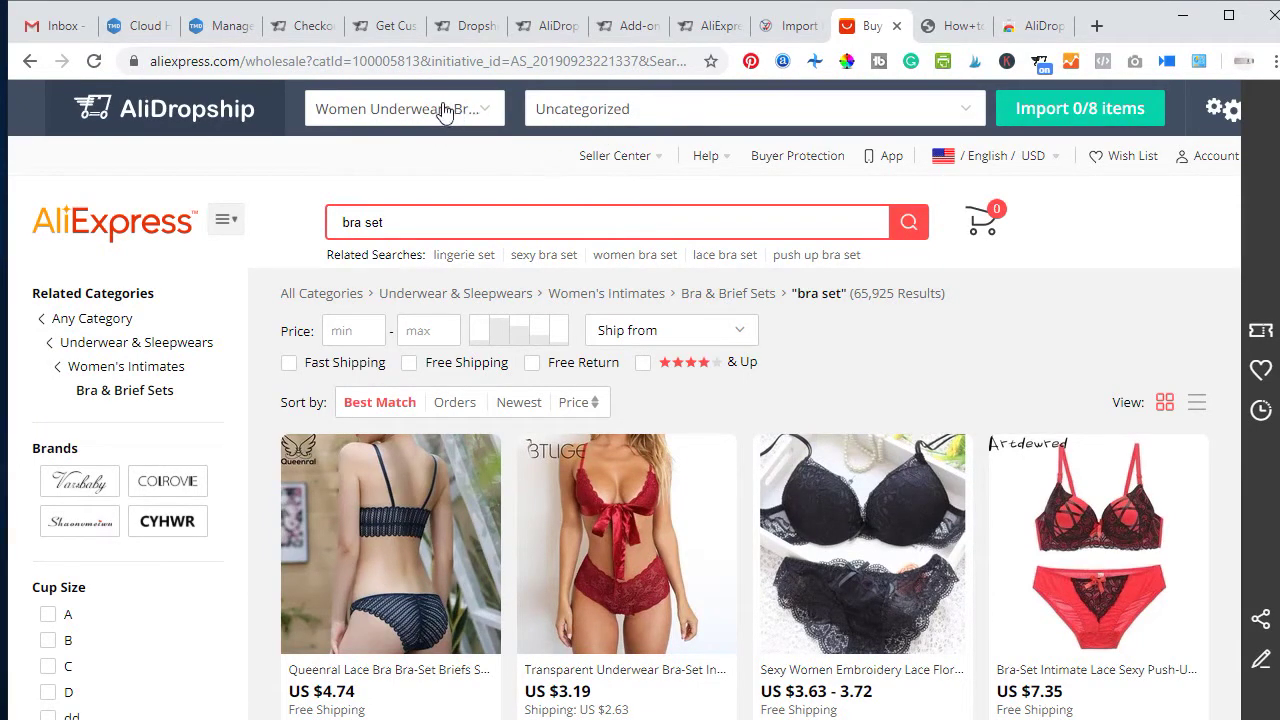
Check the target store in the AliDropship import bar and set the import category to Bras.
{"action": "left_click", "coordinate": [478, 110]}
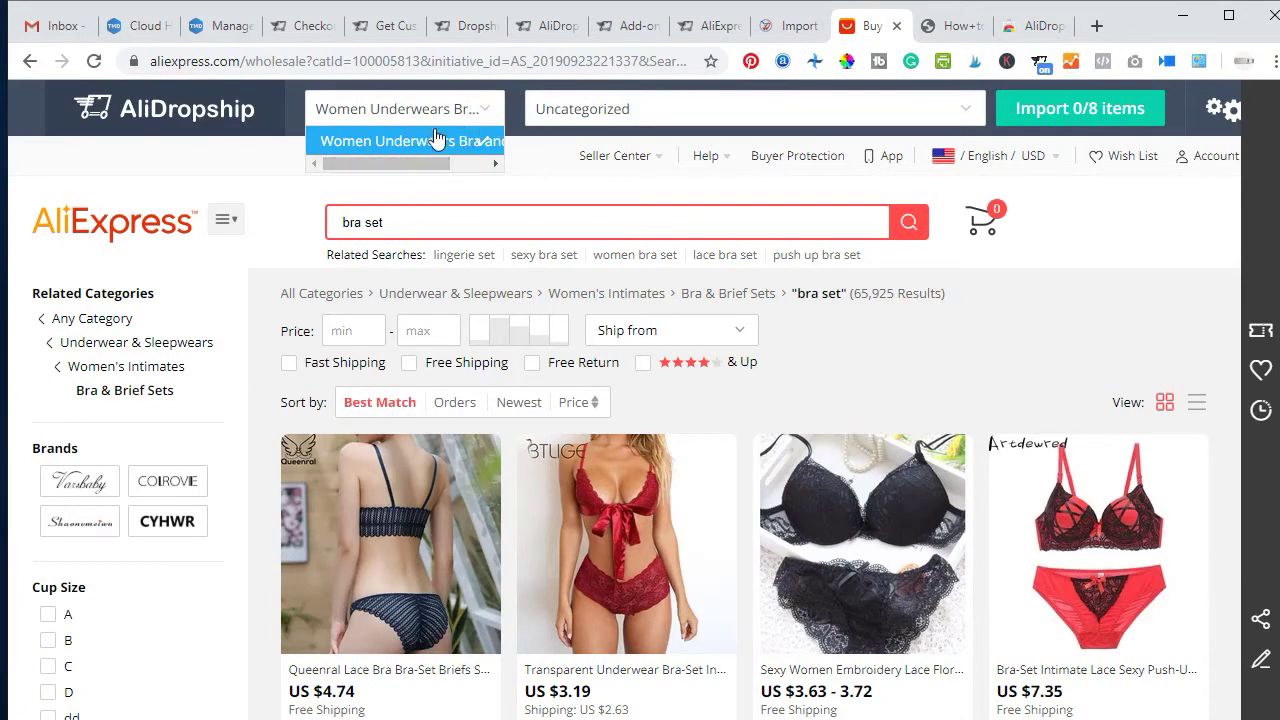
{"action": "scroll", "coordinate": [428, 148], "scroll_direction": "down", "scroll_amount": 2}
{"action": "scroll", "coordinate": [420, 278], "scroll_direction": "up", "scroll_amount": 2}
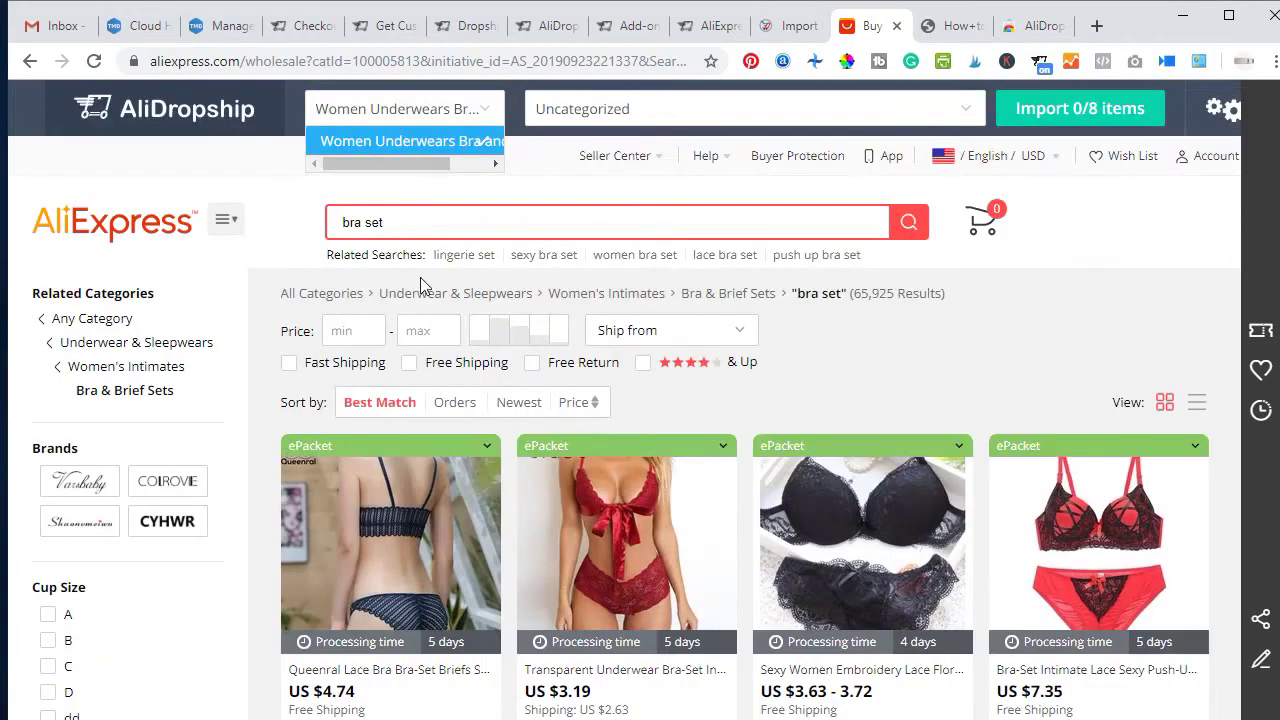
{"action": "left_click", "coordinate": [482, 110]}
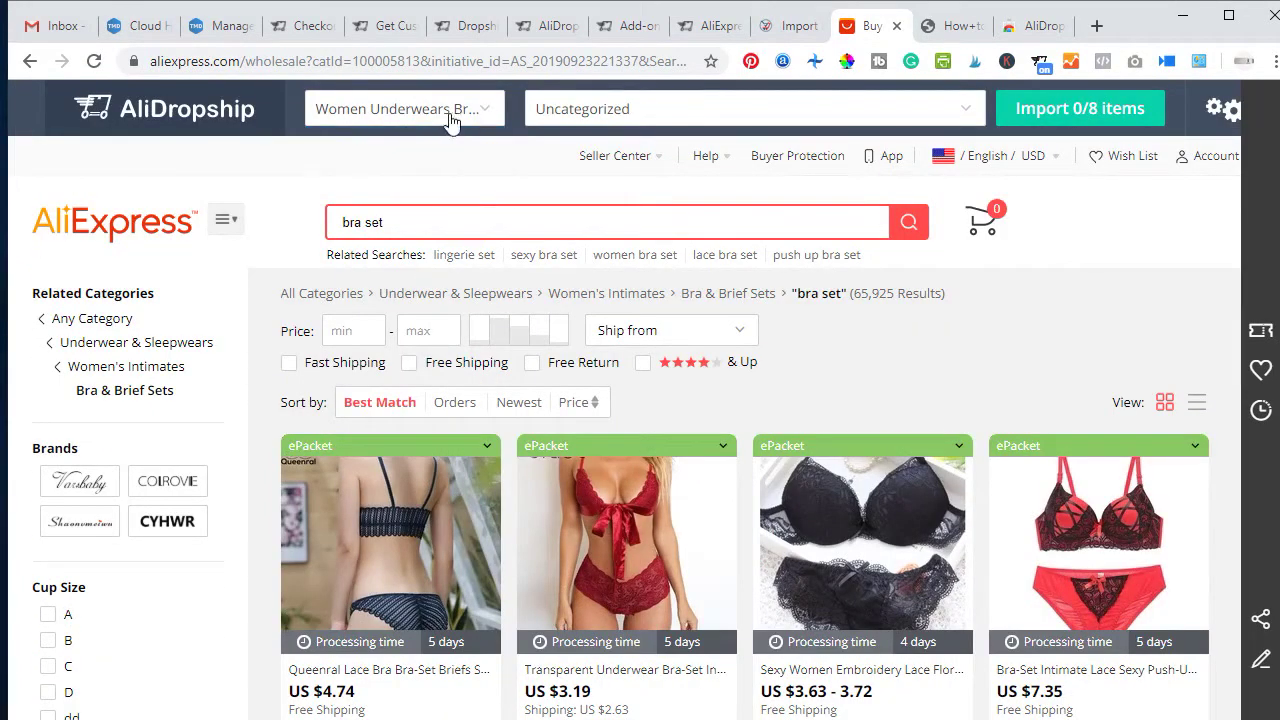
{"action": "left_click", "coordinate": [702, 108]}
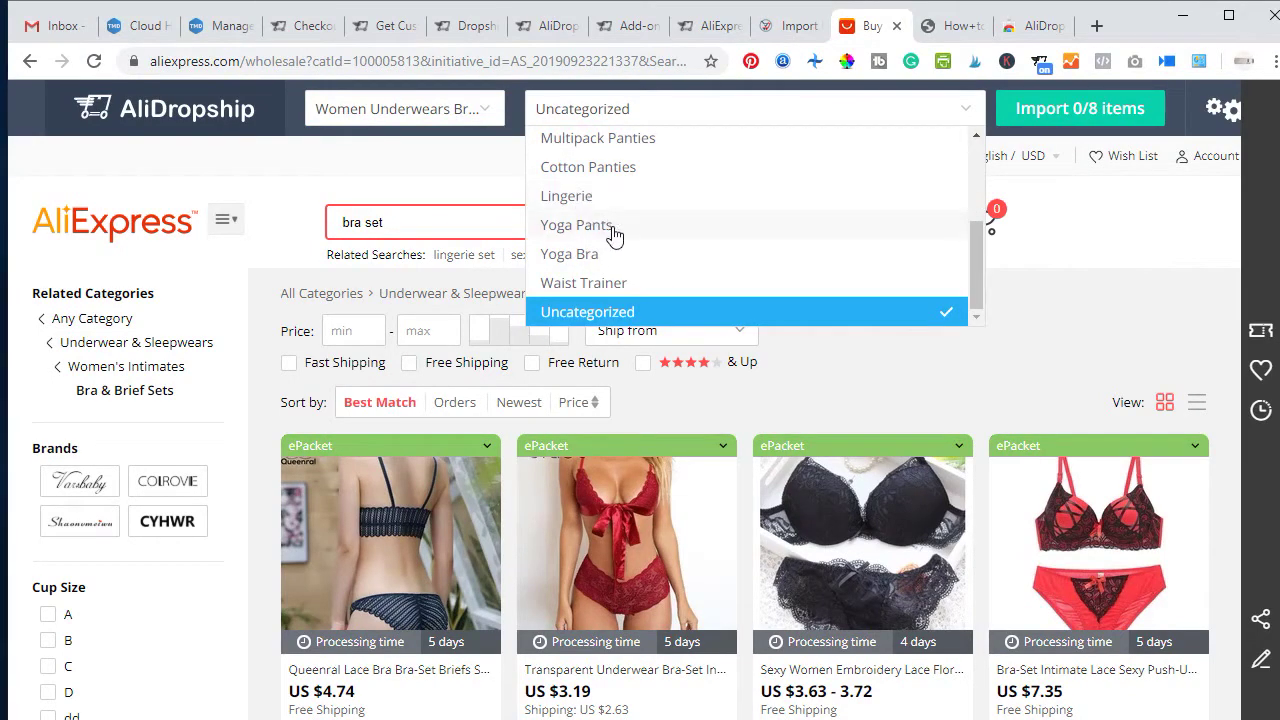
{"action": "scroll", "coordinate": [610, 230], "scroll_direction": "up", "scroll_amount": 3}
{"action": "left_click", "coordinate": [572, 172]}
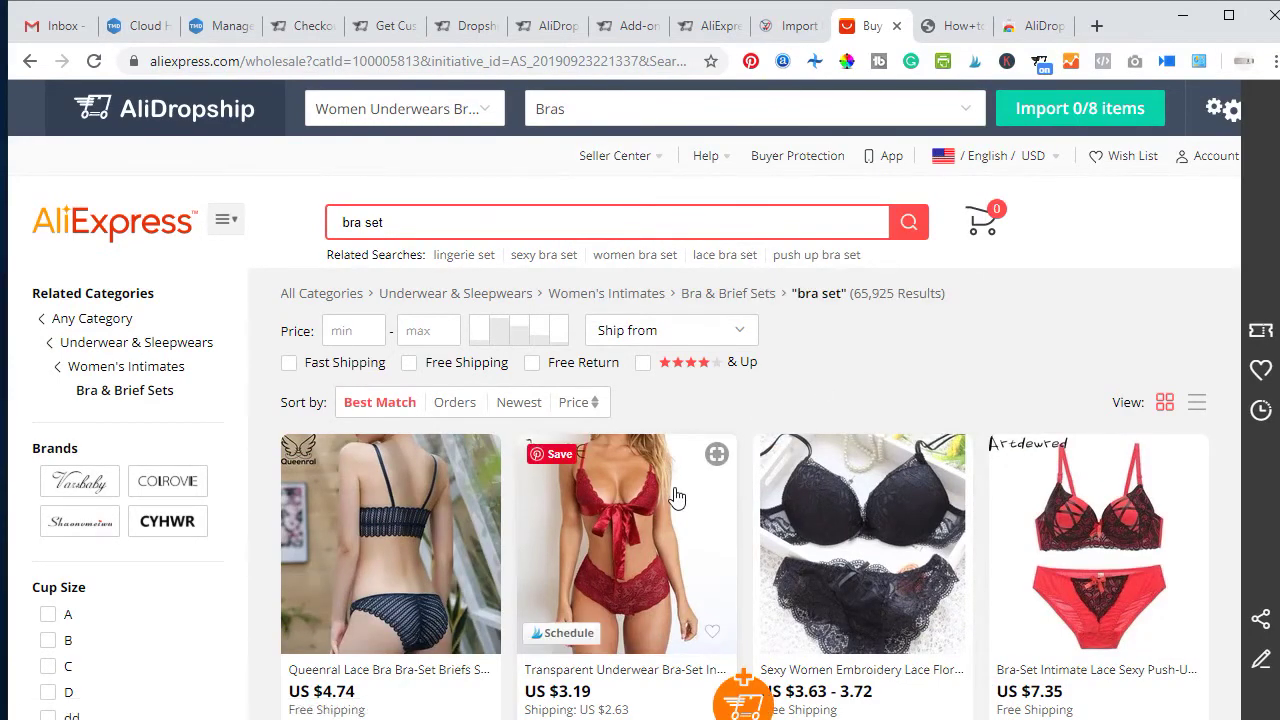
Examine the "bra set" listings for price, ePacket shipping, processing time, ratings and units sold.
{"action": "scroll", "coordinate": [670, 505], "scroll_direction": "down", "scroll_amount": 2}
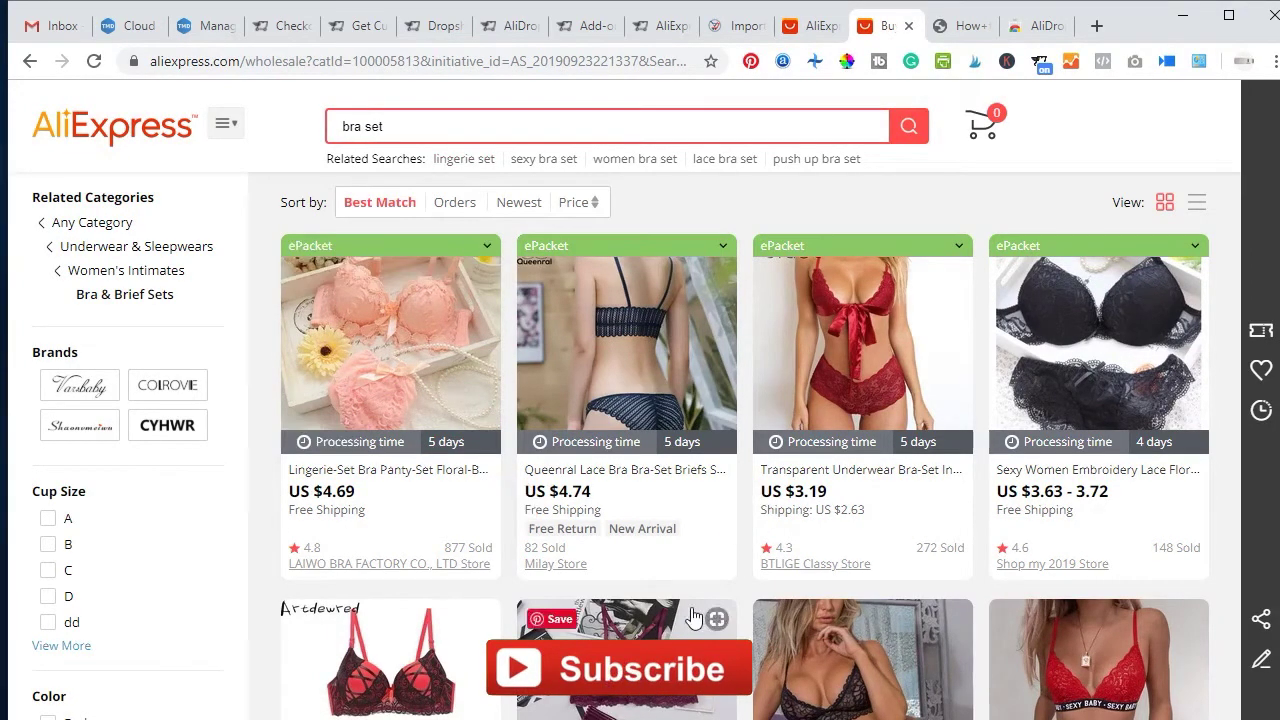
{"action": "scroll", "coordinate": [883, 530], "scroll_direction": "down", "scroll_amount": 2}
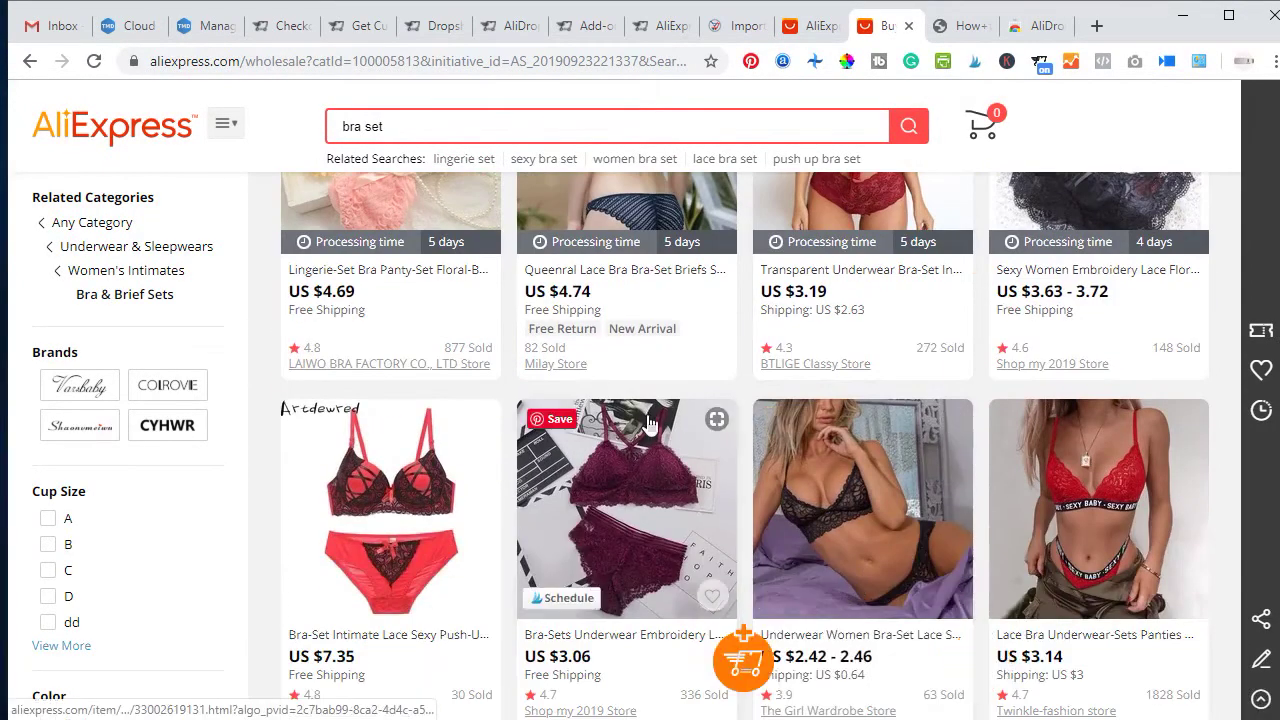
{"action": "scroll", "coordinate": [648, 424], "scroll_direction": "down", "scroll_amount": 2}
{"action": "scroll", "coordinate": [686, 480], "scroll_direction": "up", "scroll_amount": 3}
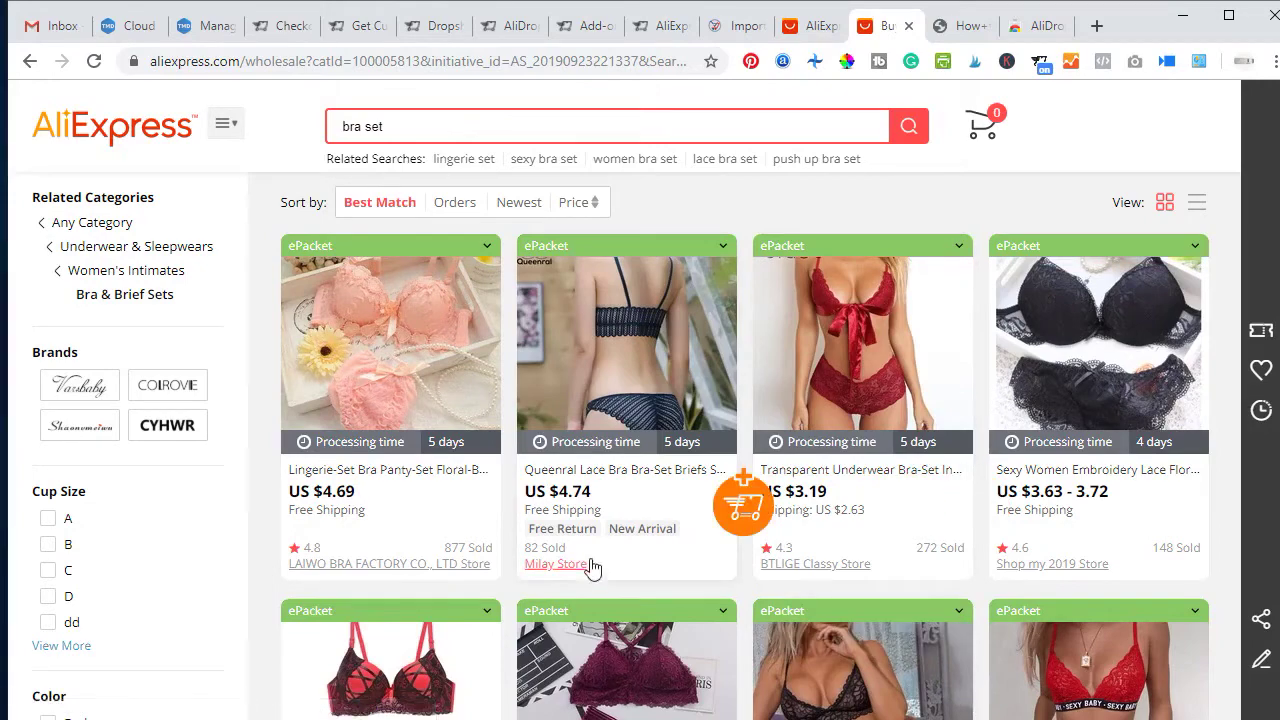
{"action": "scroll", "coordinate": [593, 535], "scroll_direction": "down", "scroll_amount": 2}
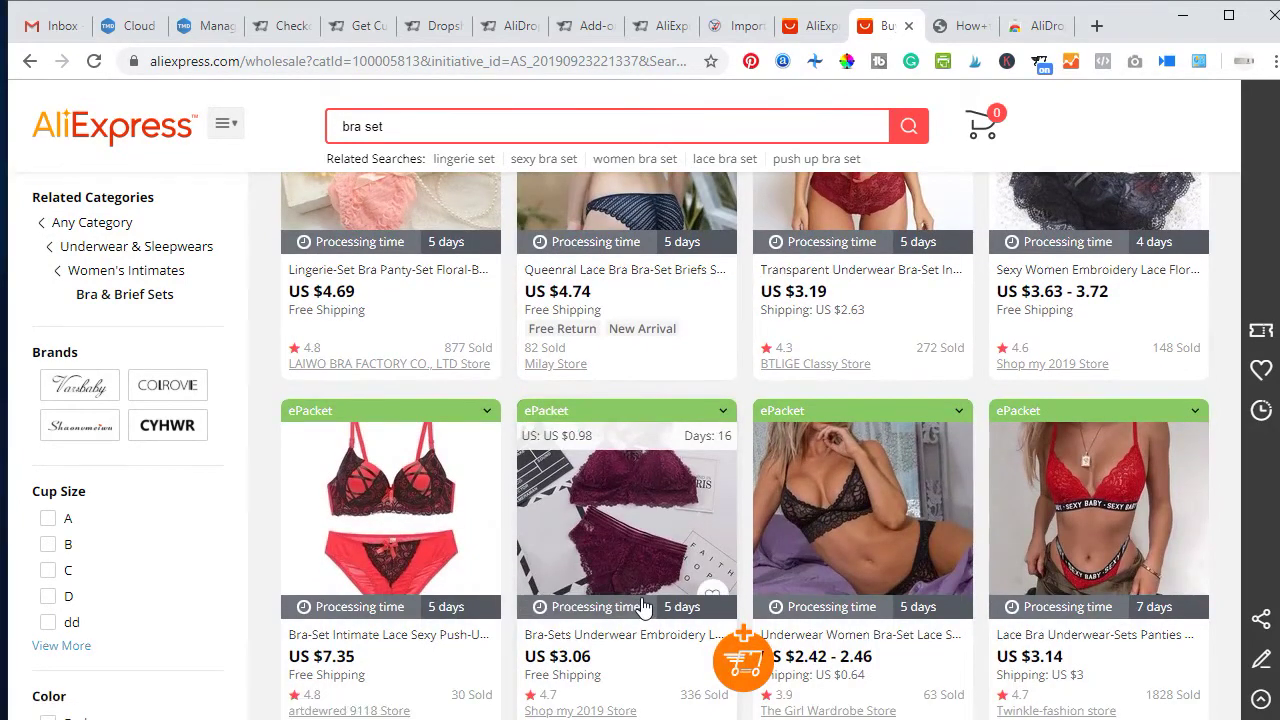
{"action": "scroll", "coordinate": [641, 607], "scroll_direction": "up", "scroll_amount": 3}
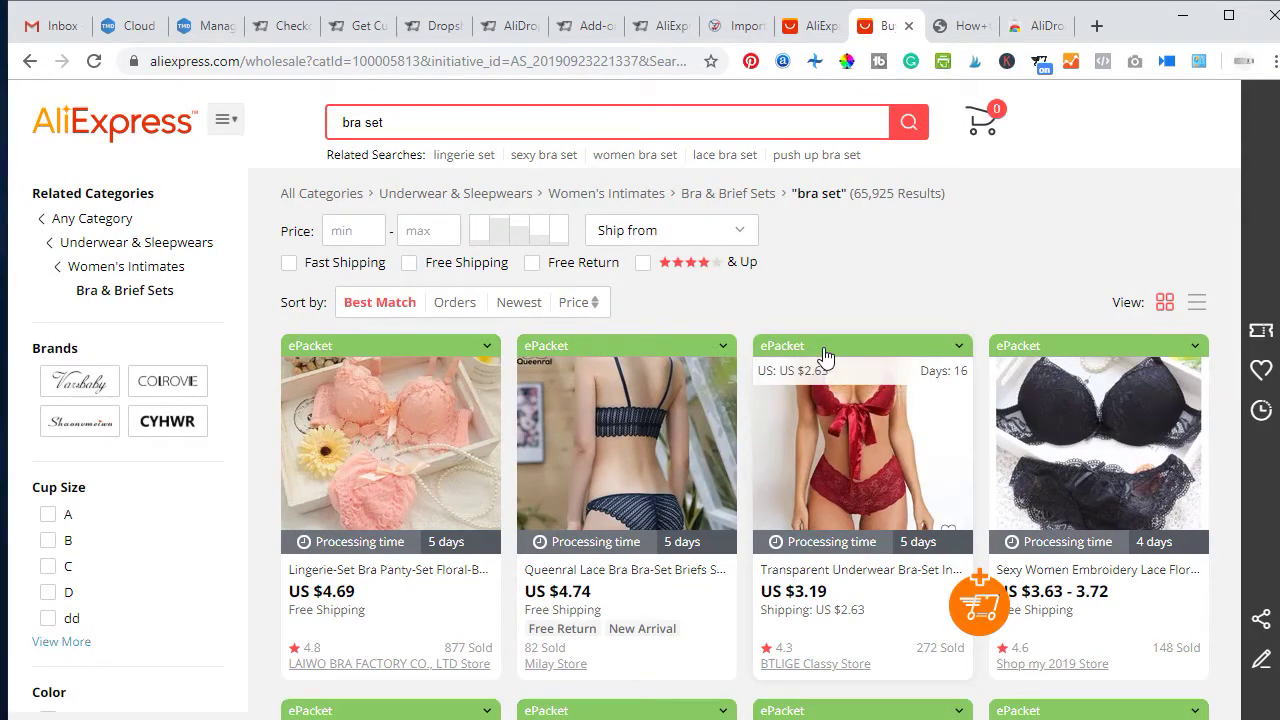
Open the red bow-tie bra set from BTLIGE Classy Store and review its colors, sizes, shipping and overview.
{"action": "left_click", "coordinate": [848, 455]}
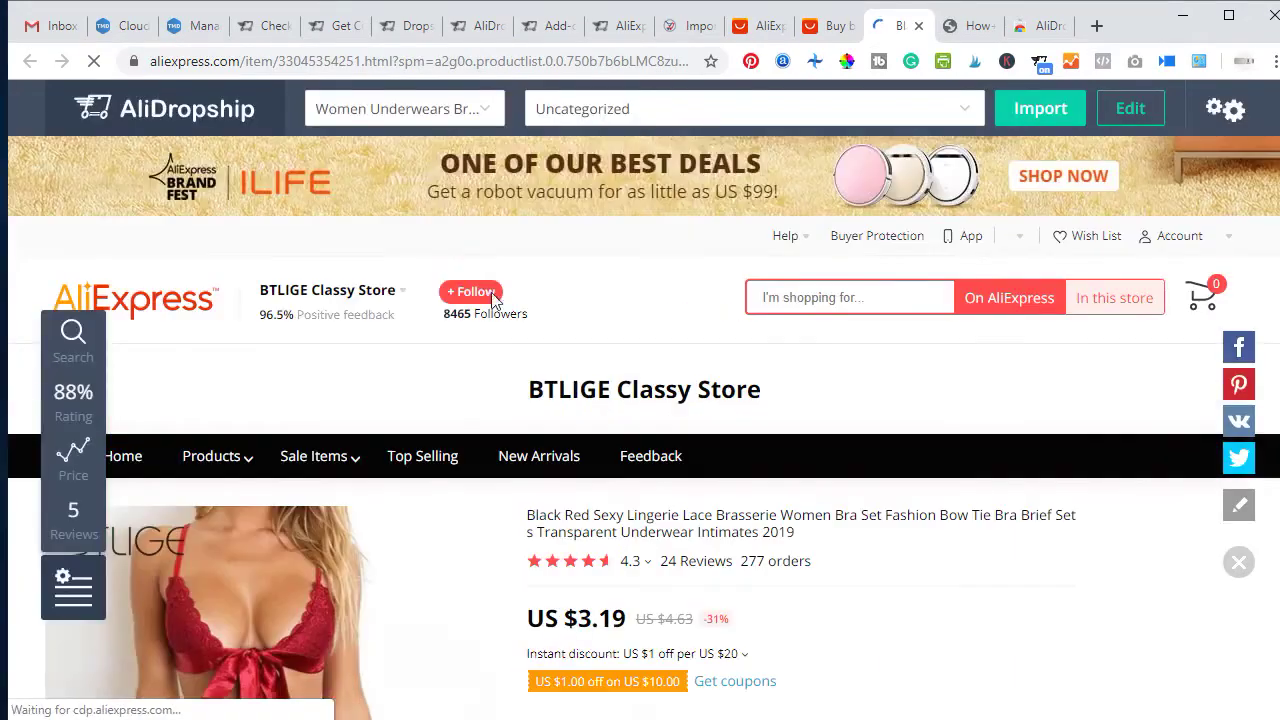
{"action": "scroll", "coordinate": [537, 375], "scroll_direction": "down", "scroll_amount": 5}
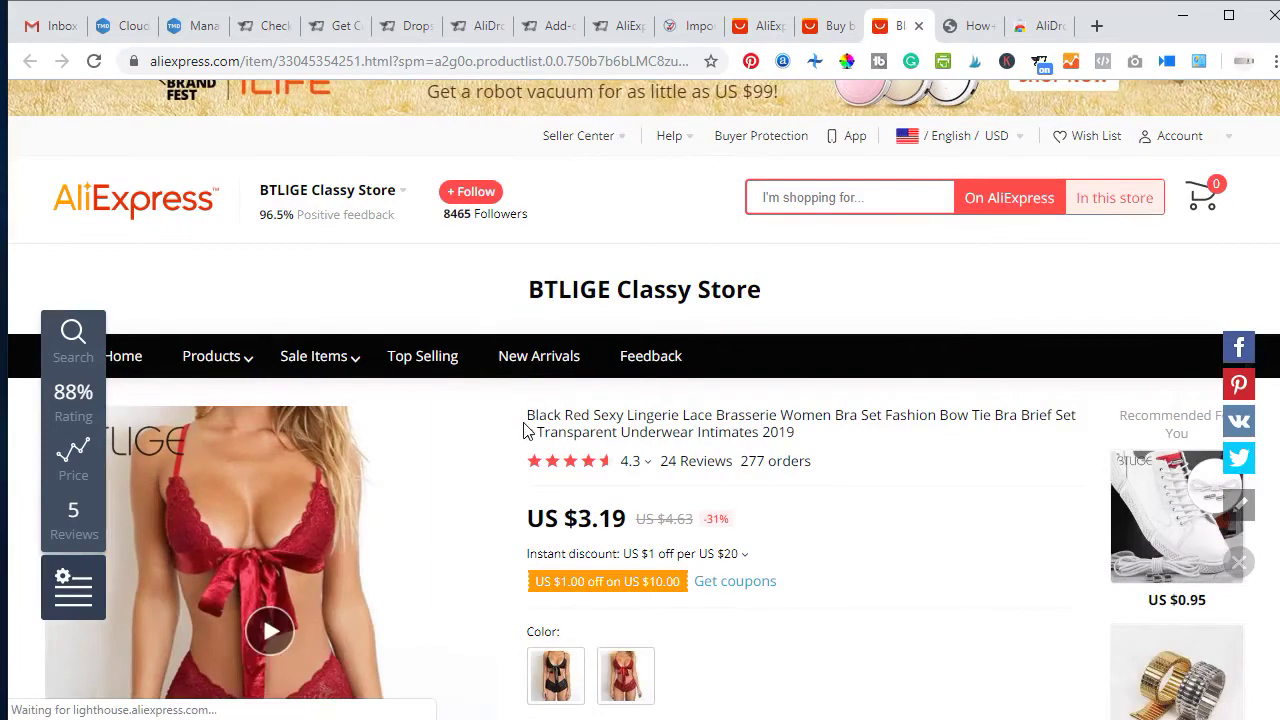
{"action": "scroll", "coordinate": [565, 352], "scroll_direction": "down", "scroll_amount": 3}
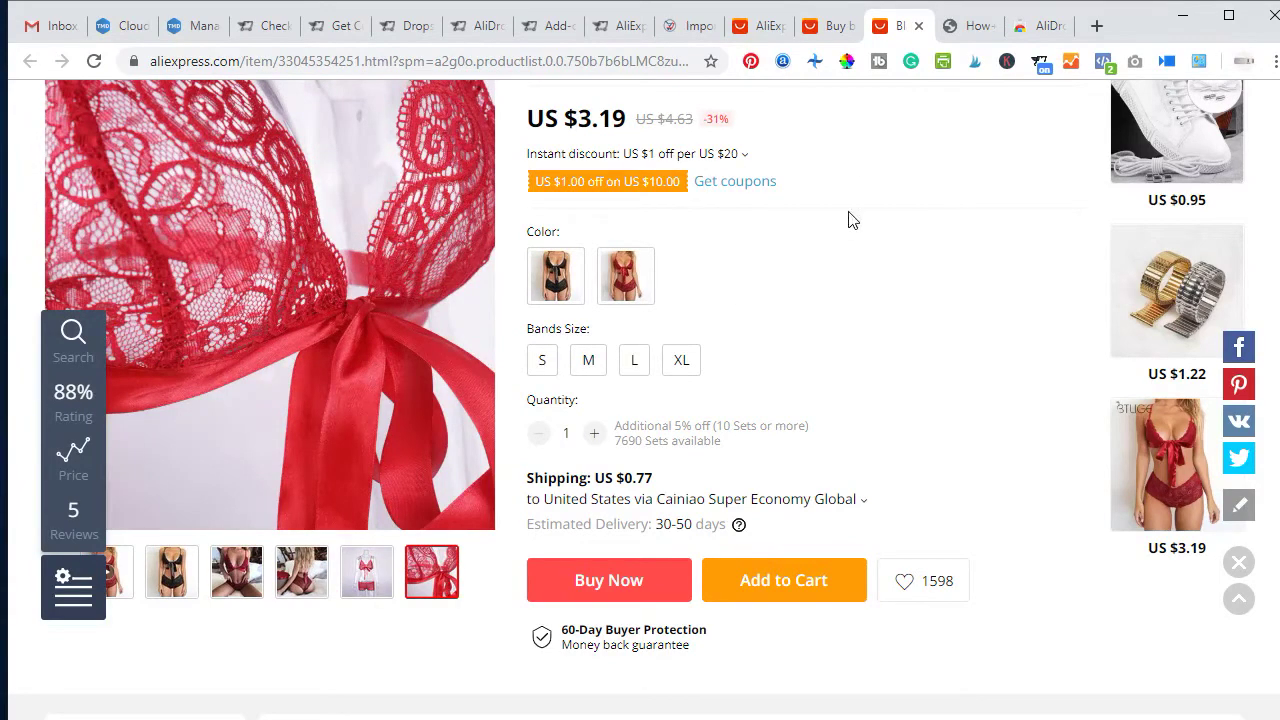
{"action": "scroll", "coordinate": [914, 491], "scroll_direction": "down", "scroll_amount": 3}
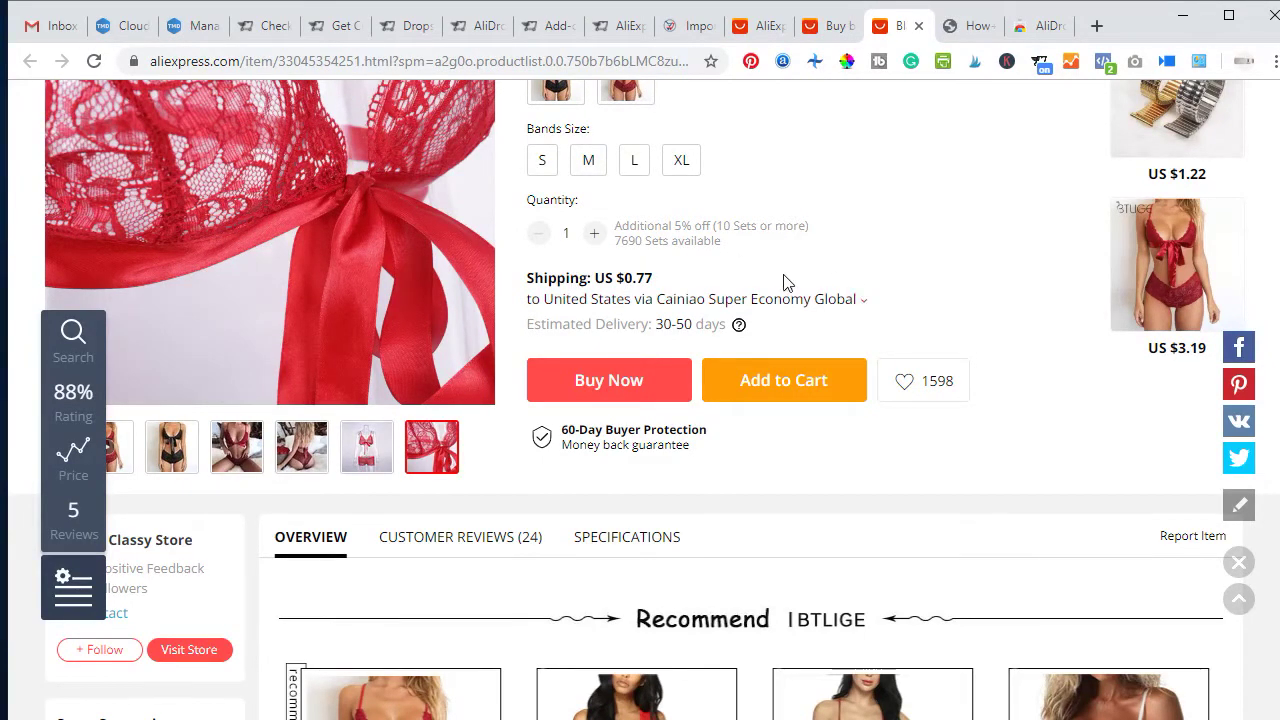
{"action": "scroll", "coordinate": [683, 520], "scroll_direction": "down", "scroll_amount": 2}
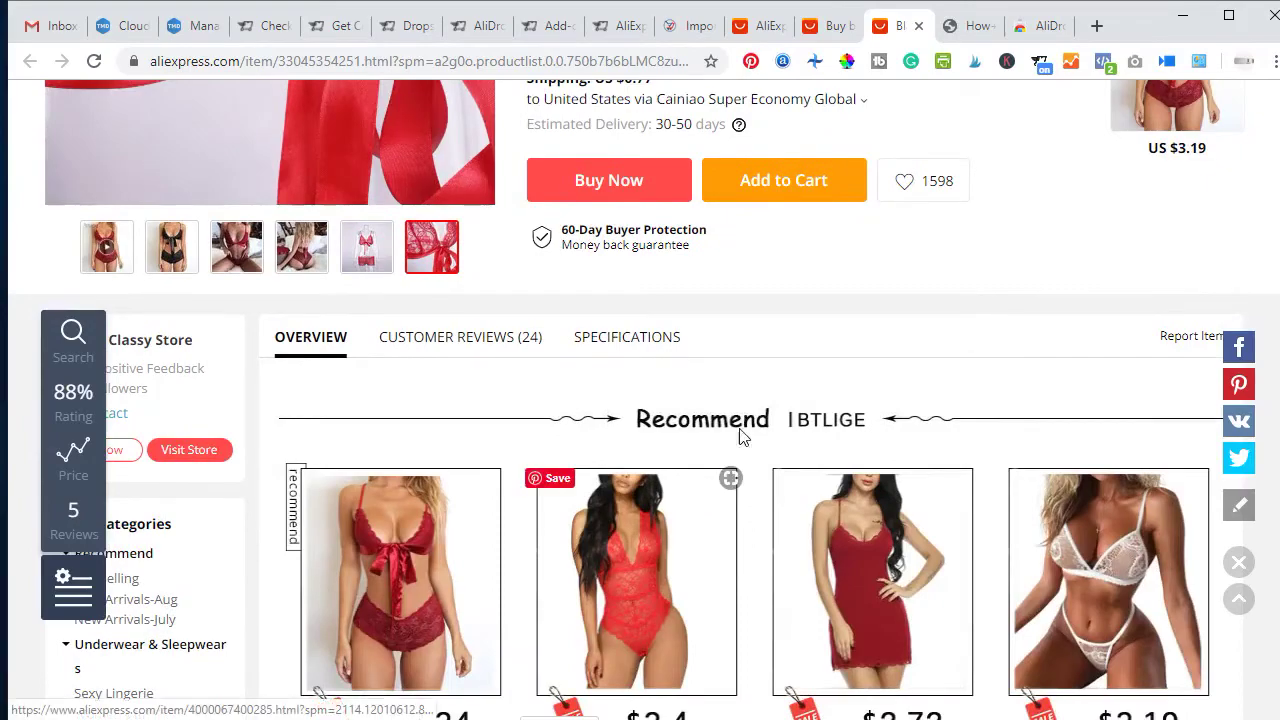
{"action": "scroll", "coordinate": [751, 360], "scroll_direction": "up", "scroll_amount": 3}
{"action": "scroll", "coordinate": [749, 374], "scroll_direction": "down", "scroll_amount": 8}
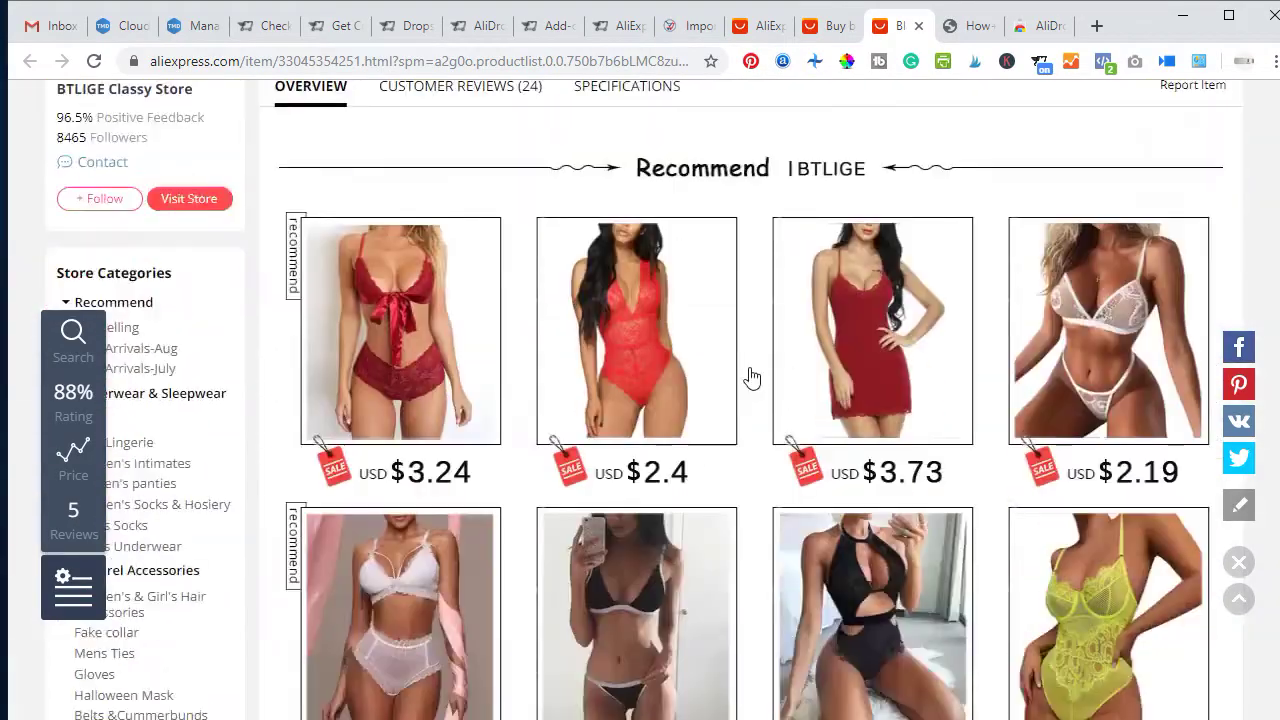
Check the import category chosen for this product in the AliDropship import bar.
{"action": "scroll", "coordinate": [746, 424], "scroll_direction": "up", "scroll_amount": 15}
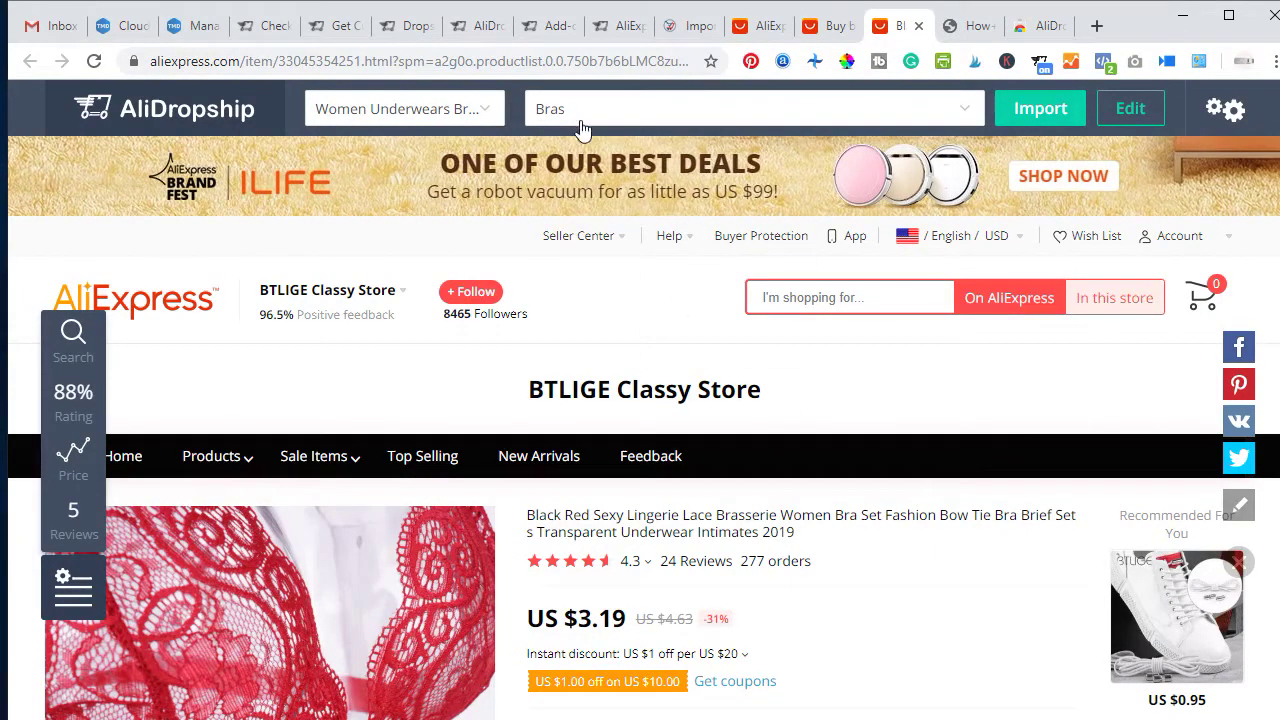
{"action": "left_click", "coordinate": [630, 117]}
{"action": "left_click", "coordinate": [628, 117]}
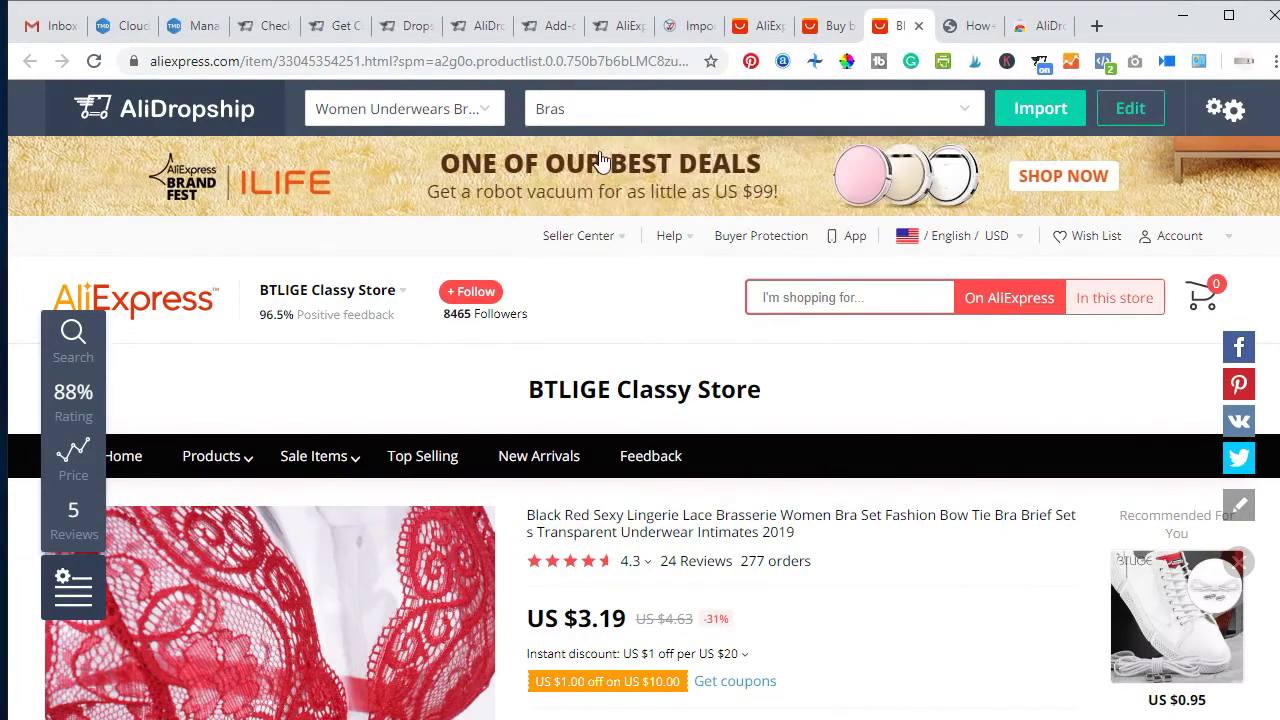
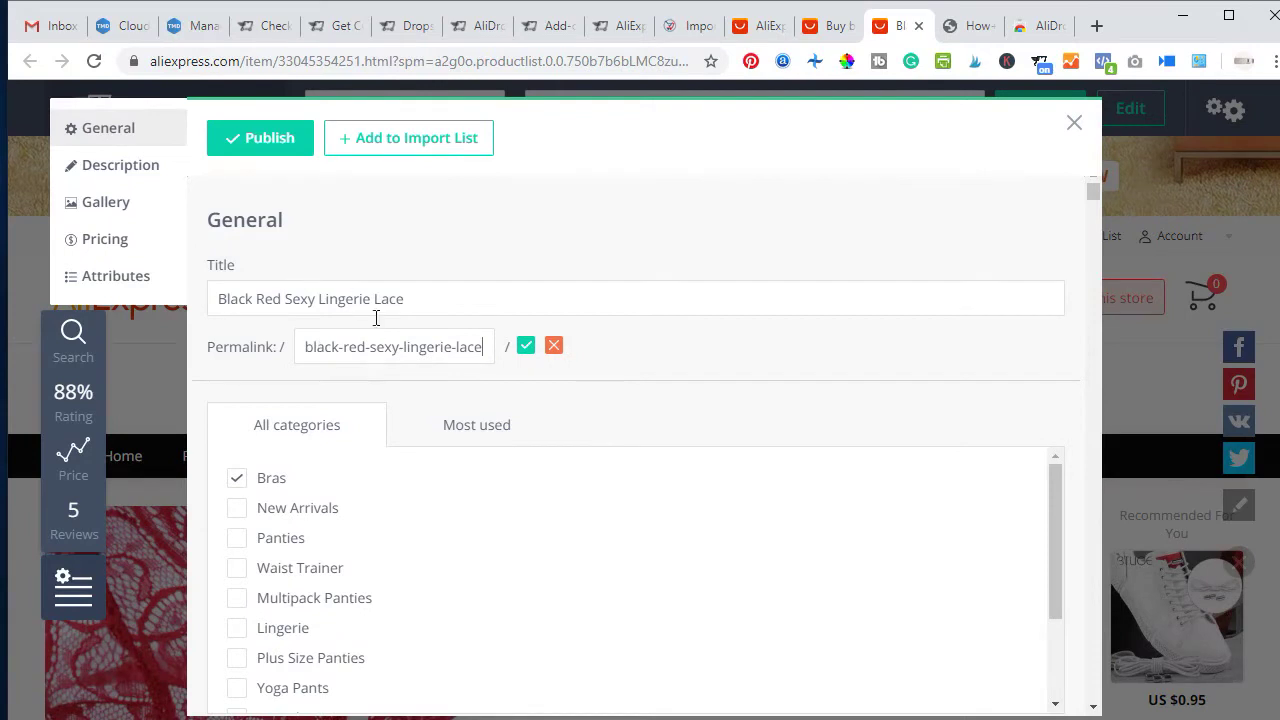
Set the product permalink to black-red-sexy-lingerie-lace and check the categories assigned to the product.
{"action": "left_click", "coordinate": [526, 346]}
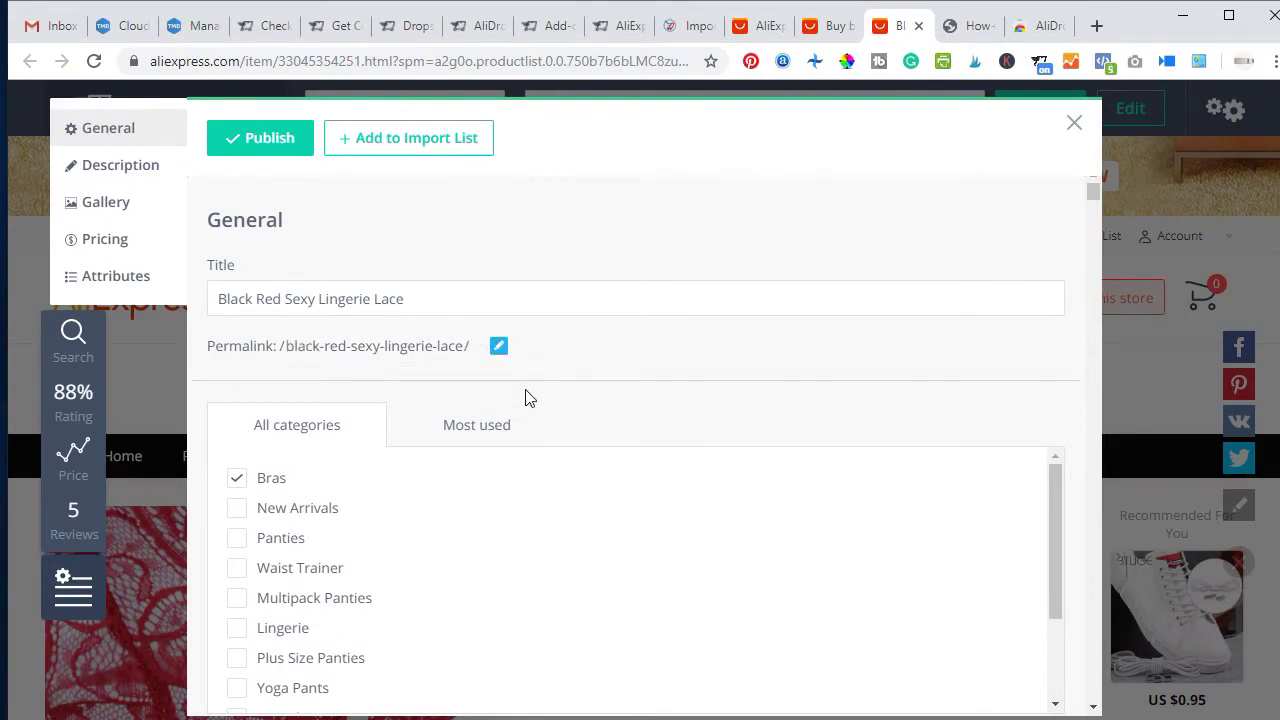
{"action": "scroll", "coordinate": [270, 360], "scroll_direction": "down", "scroll_amount": 2}
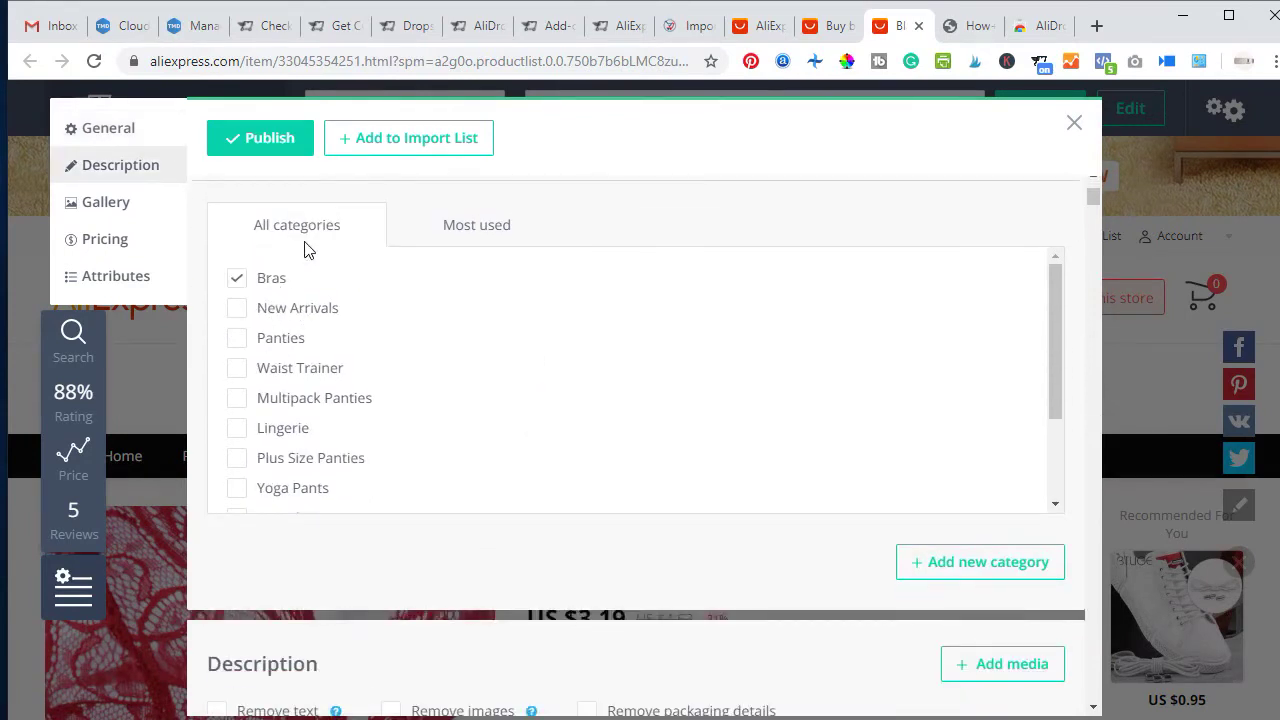
{"action": "scroll", "coordinate": [449, 497], "scroll_direction": "down", "scroll_amount": 3}
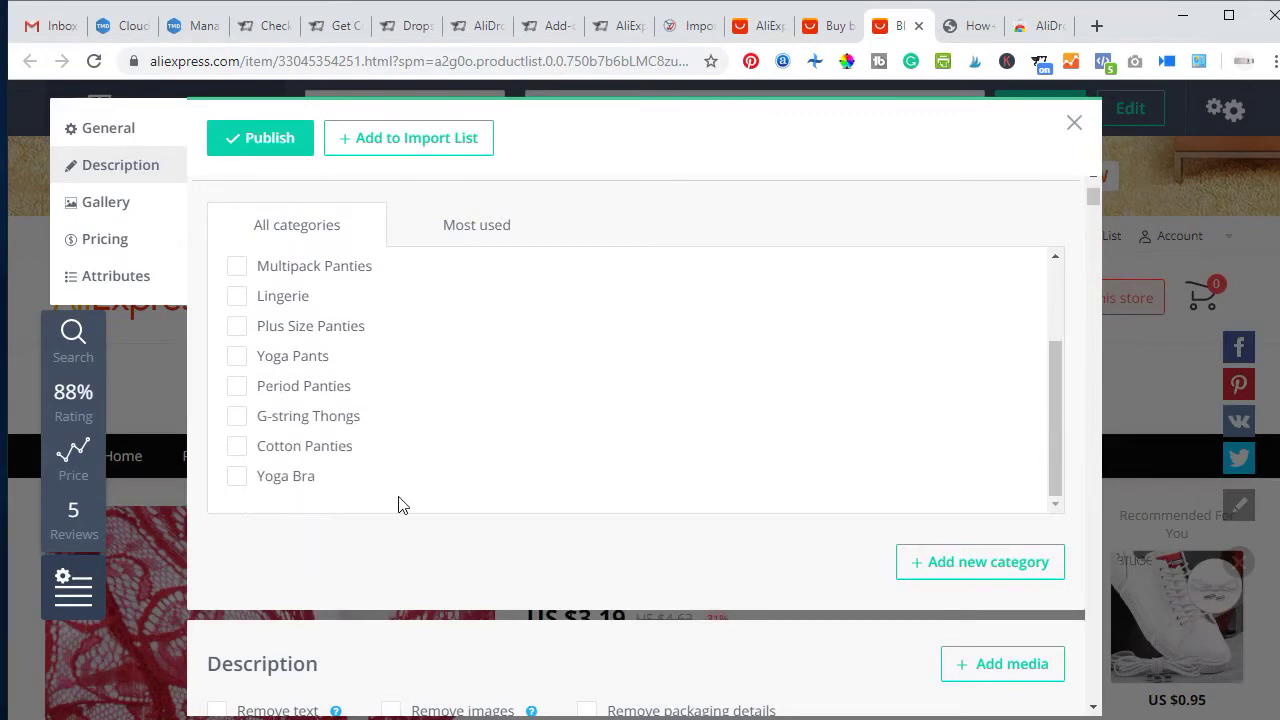
Examine the imported product description, including its text, images, questions, payment and shipping sections, and the gallery images.
{"action": "scroll", "coordinate": [429, 449], "scroll_direction": "down", "scroll_amount": 3}
{"action": "scroll", "coordinate": [252, 386], "scroll_direction": "down", "scroll_amount": 2}
{"action": "scroll", "coordinate": [394, 411], "scroll_direction": "down", "scroll_amount": 10}
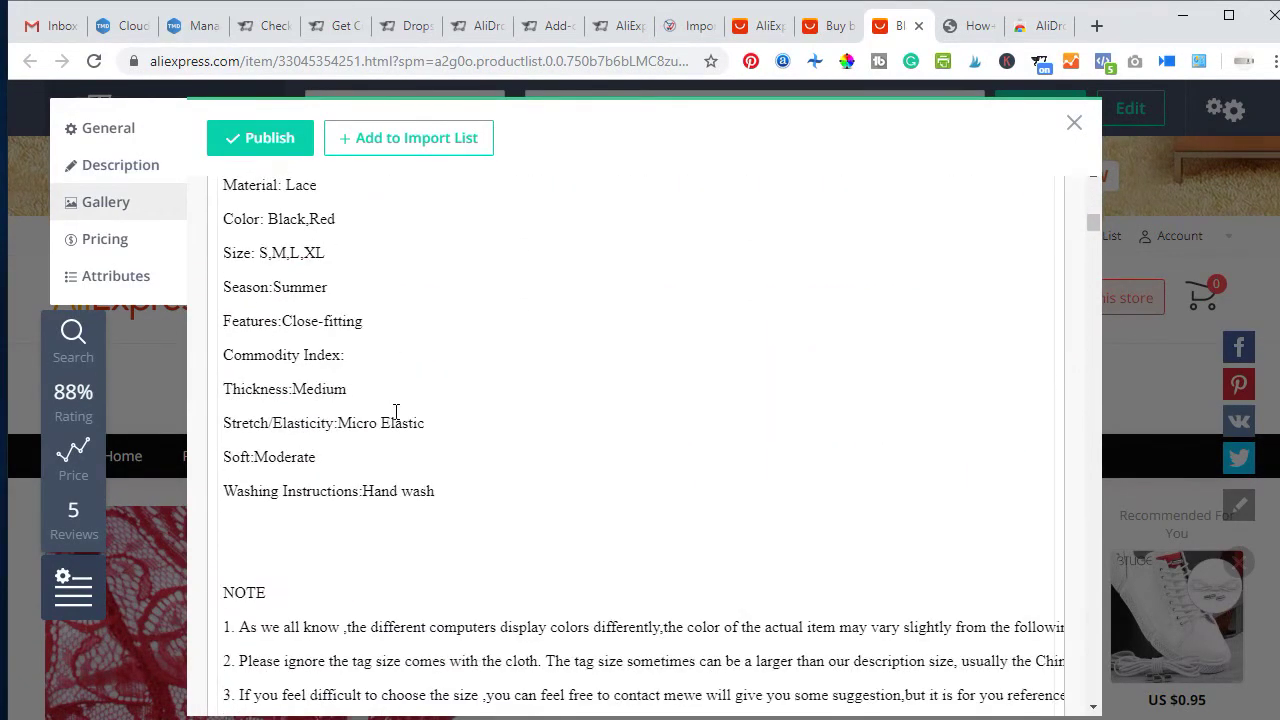
{"action": "scroll", "coordinate": [396, 411], "scroll_direction": "down", "scroll_amount": 5}
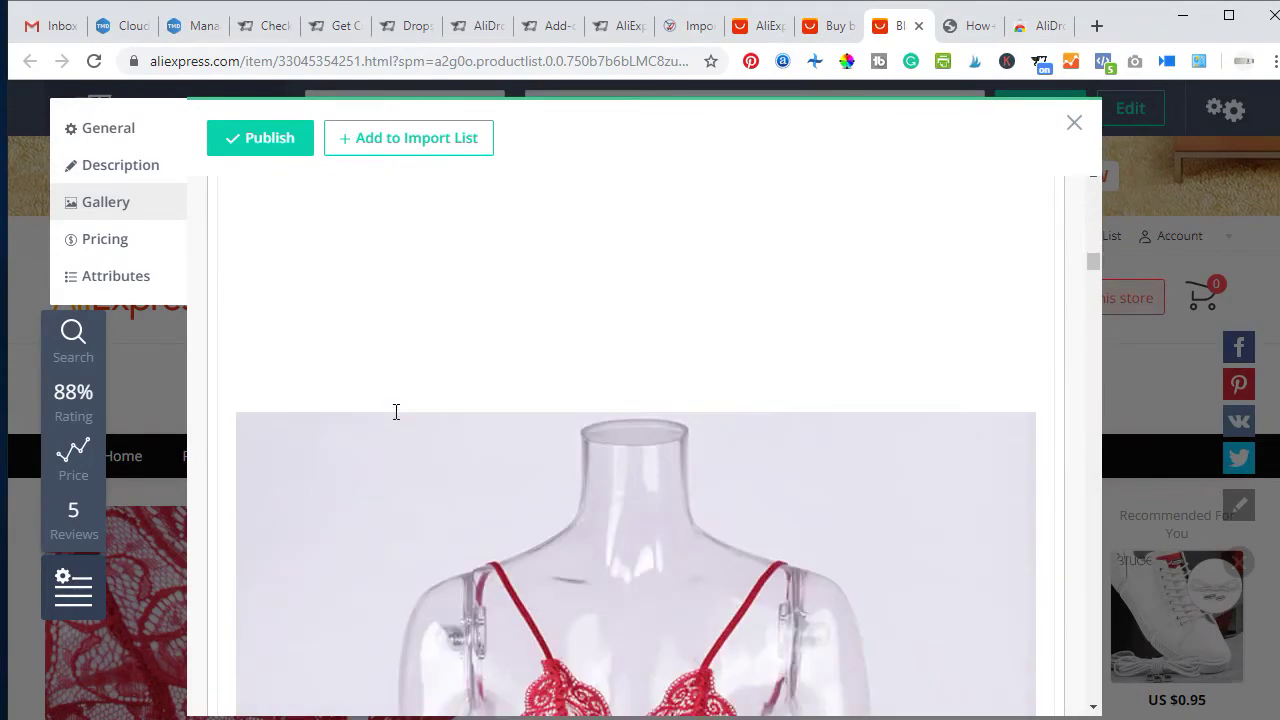
{"action": "scroll", "coordinate": [396, 411], "scroll_direction": "down", "scroll_amount": 10}
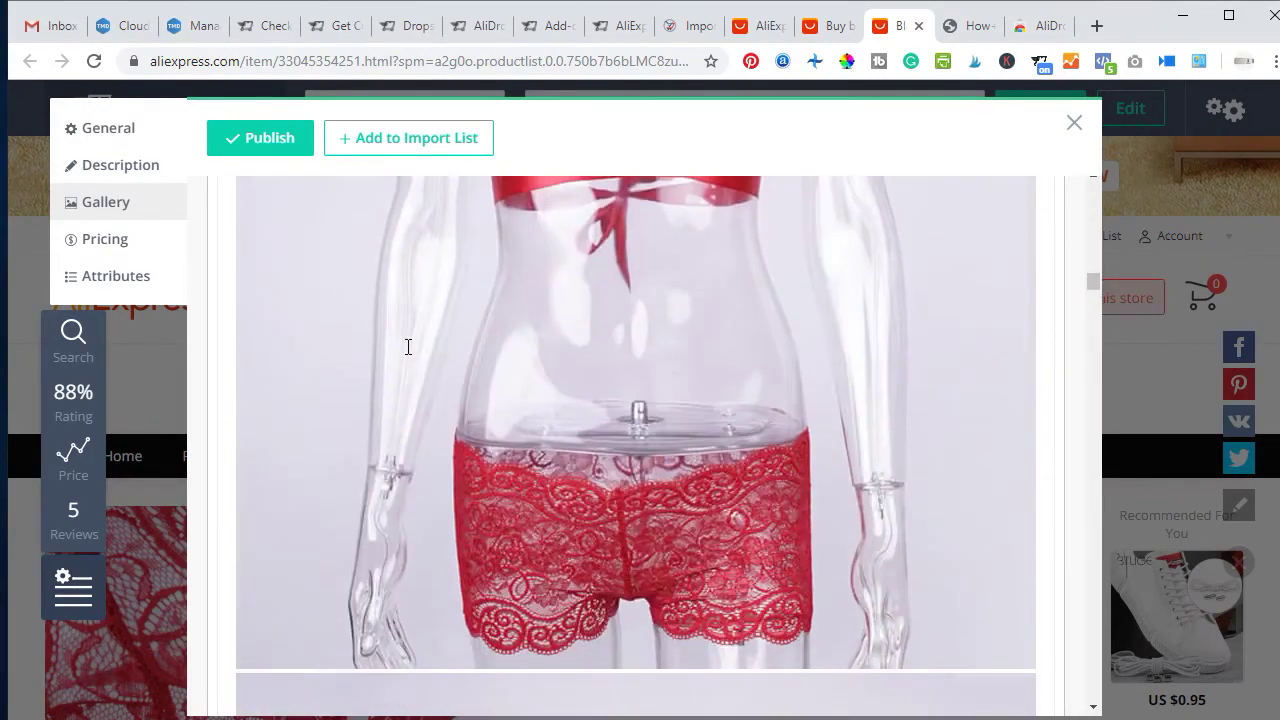
{"action": "scroll", "coordinate": [408, 347], "scroll_direction": "down", "scroll_amount": 10}
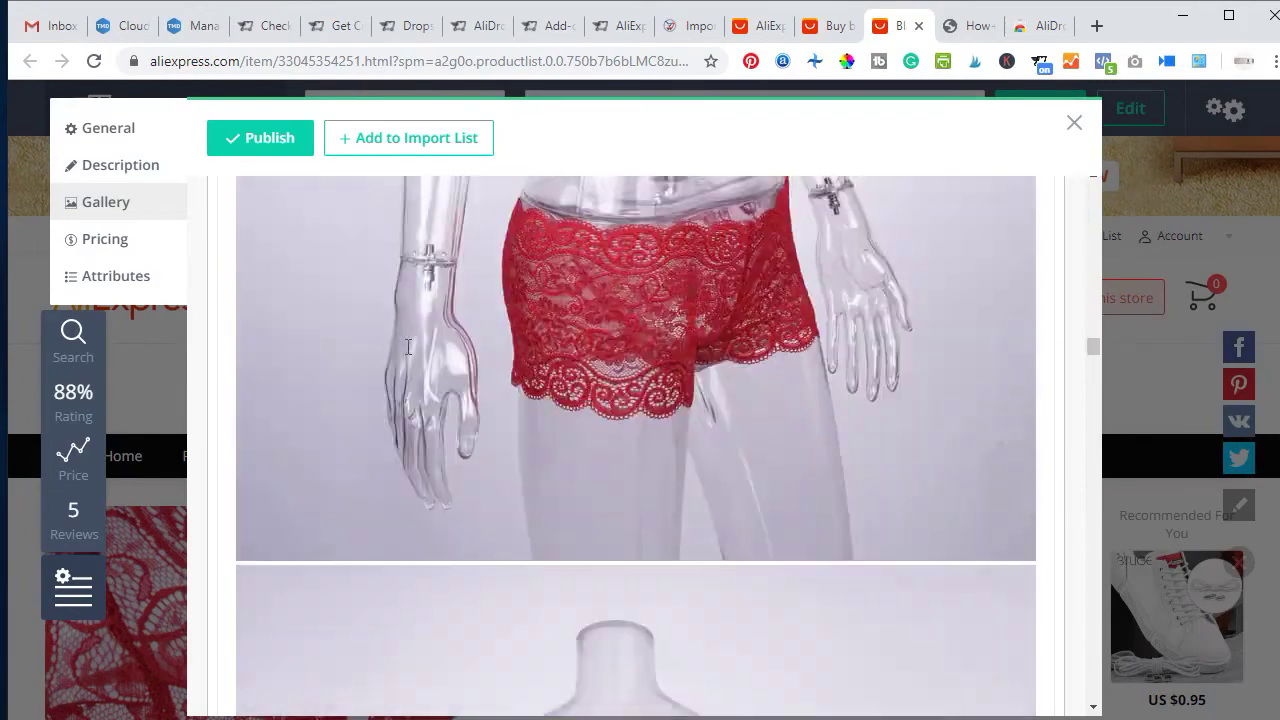
{"action": "scroll", "coordinate": [408, 347], "scroll_direction": "down", "scroll_amount": 10}
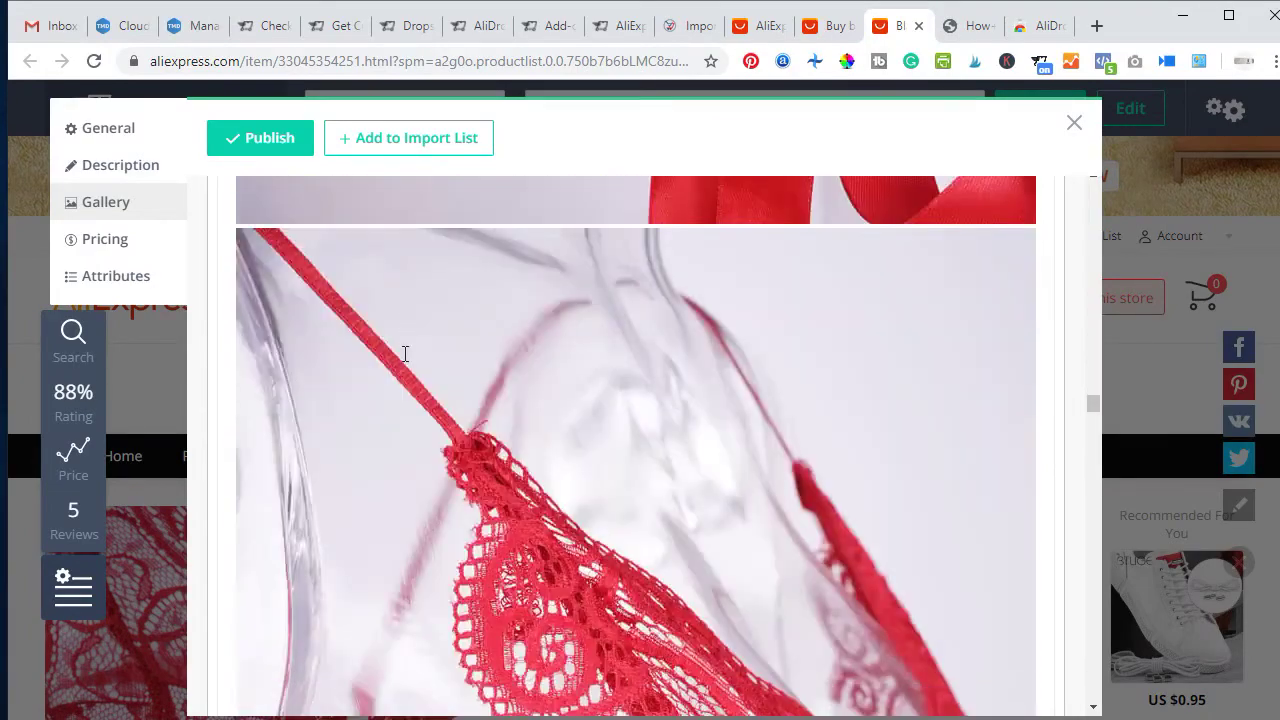
{"action": "scroll", "coordinate": [405, 353], "scroll_direction": "down", "scroll_amount": 10}
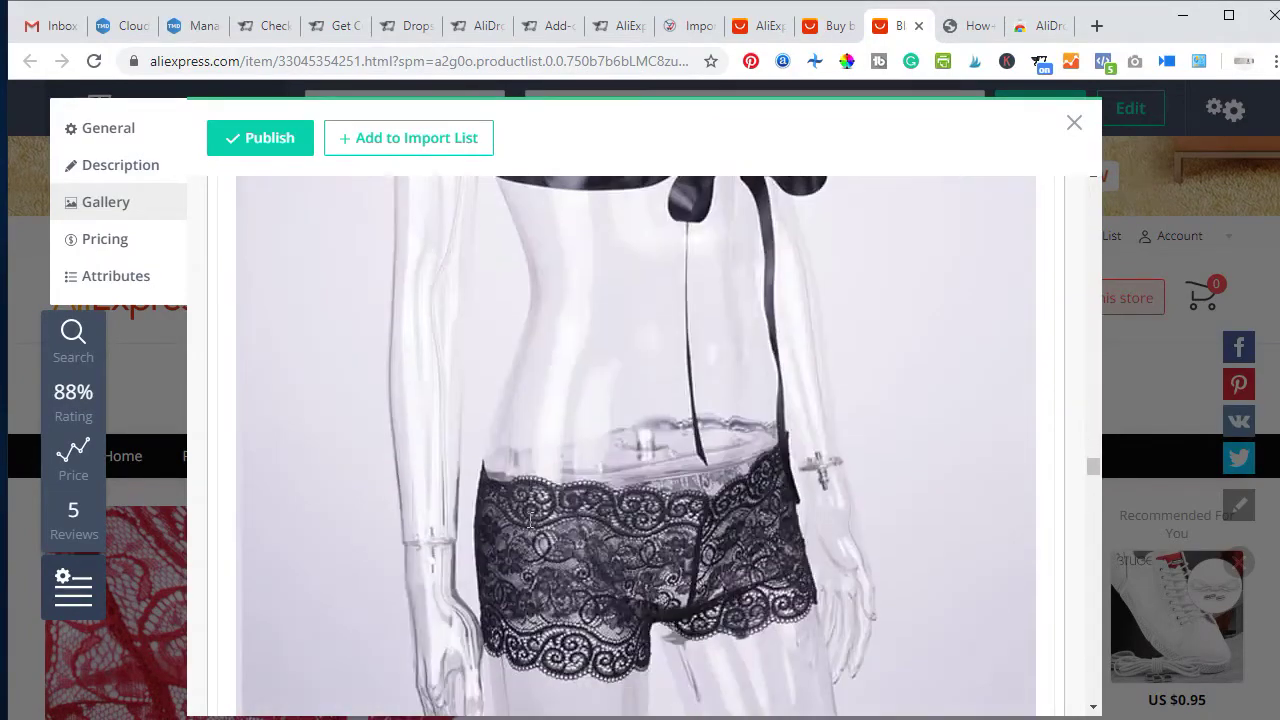
{"action": "scroll", "coordinate": [535, 519], "scroll_direction": "down", "scroll_amount": 10}
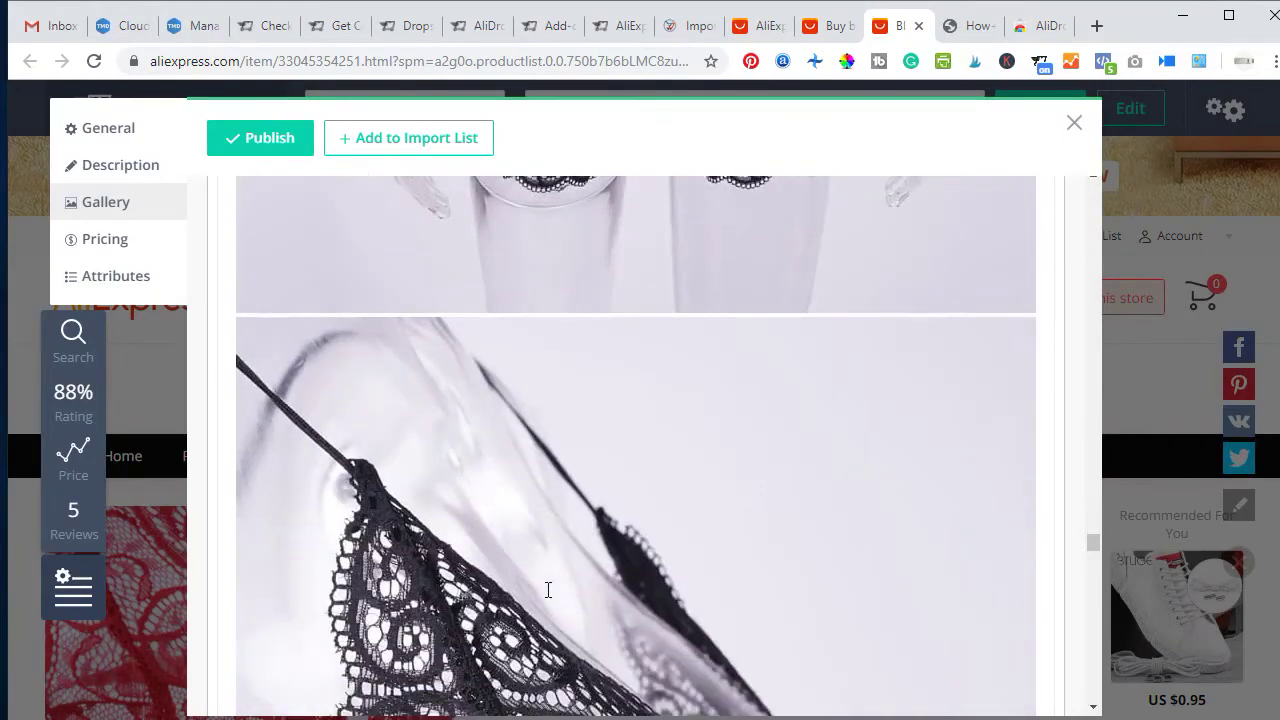
{"action": "scroll", "coordinate": [684, 620], "scroll_direction": "down", "scroll_amount": 15}
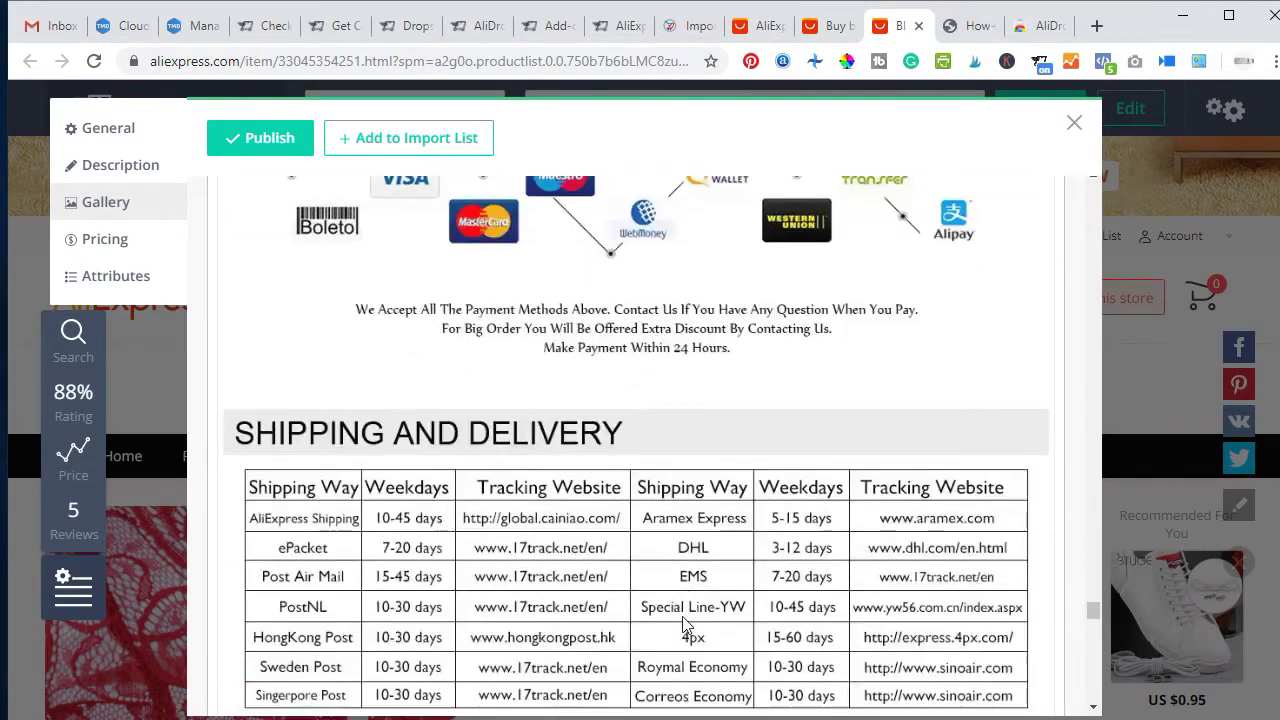
{"action": "scroll", "coordinate": [684, 620], "scroll_direction": "up", "scroll_amount": 3}
{"action": "scroll", "coordinate": [686, 624], "scroll_direction": "up", "scroll_amount": 2}
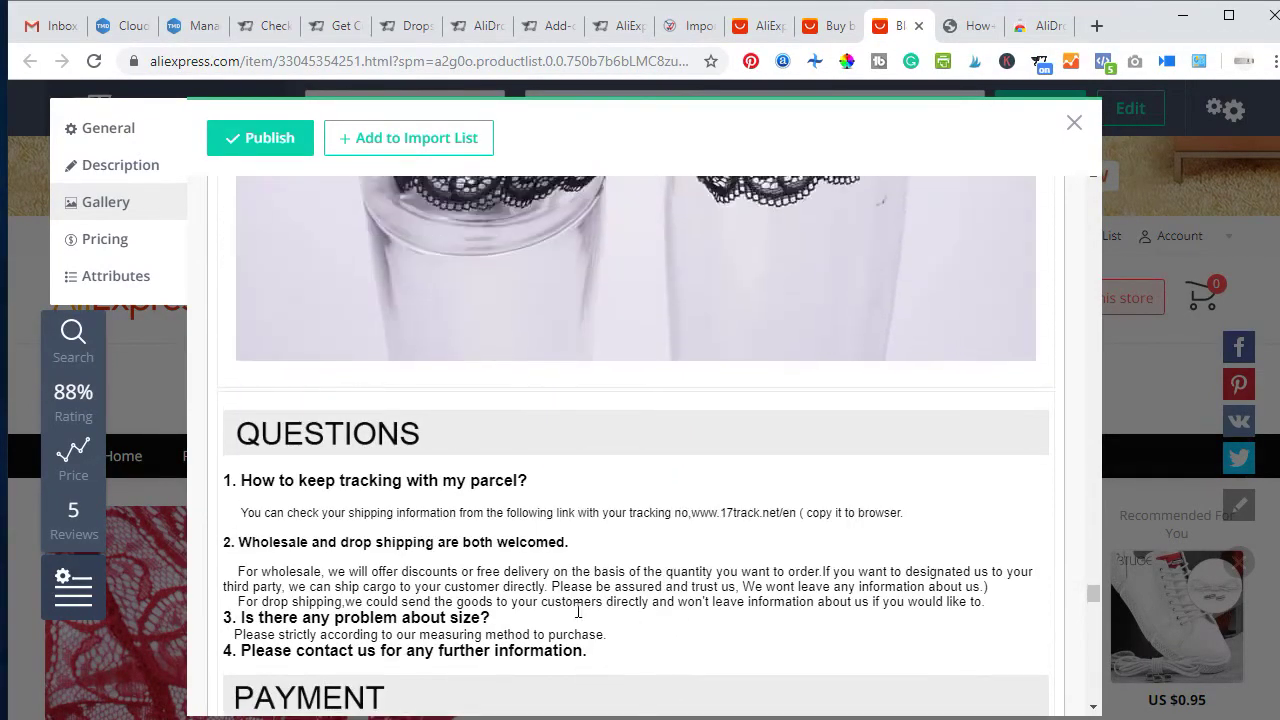
{"action": "scroll", "coordinate": [560, 490], "scroll_direction": "down", "scroll_amount": 15}
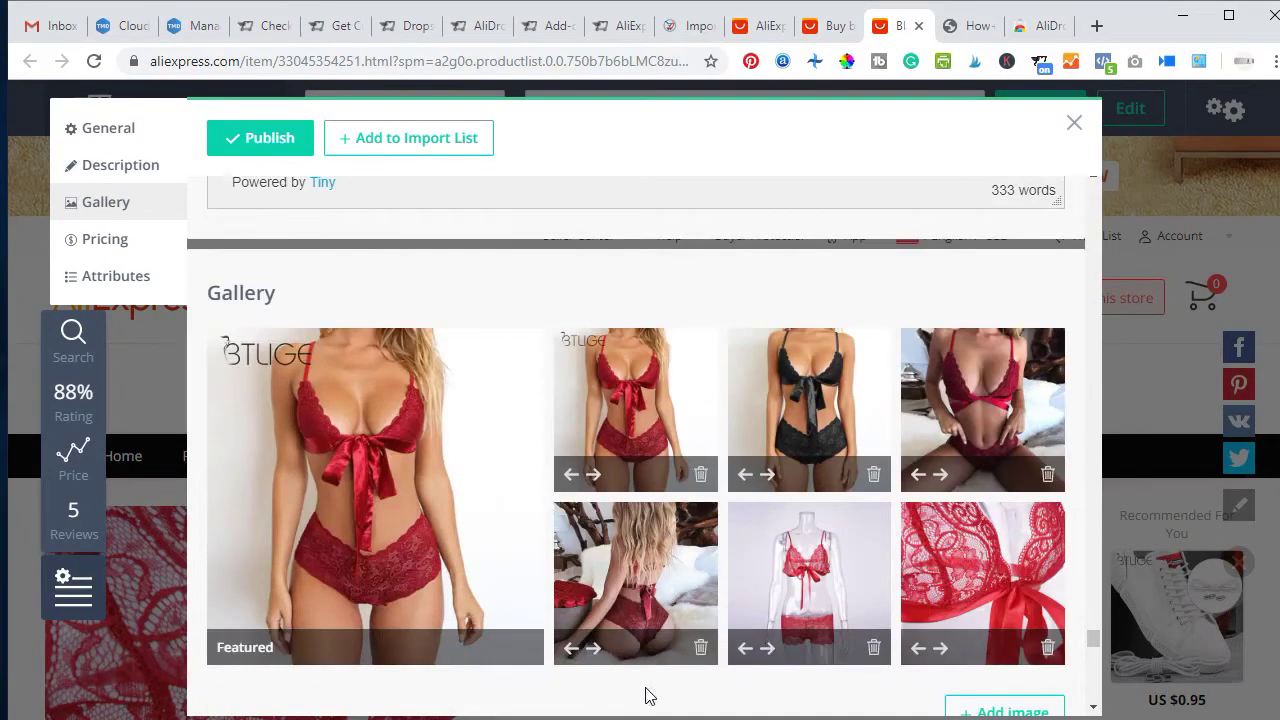
{"action": "scroll", "coordinate": [657, 490], "scroll_direction": "down", "scroll_amount": 2}
{"action": "scroll", "coordinate": [657, 496], "scroll_direction": "up", "scroll_amount": 2}
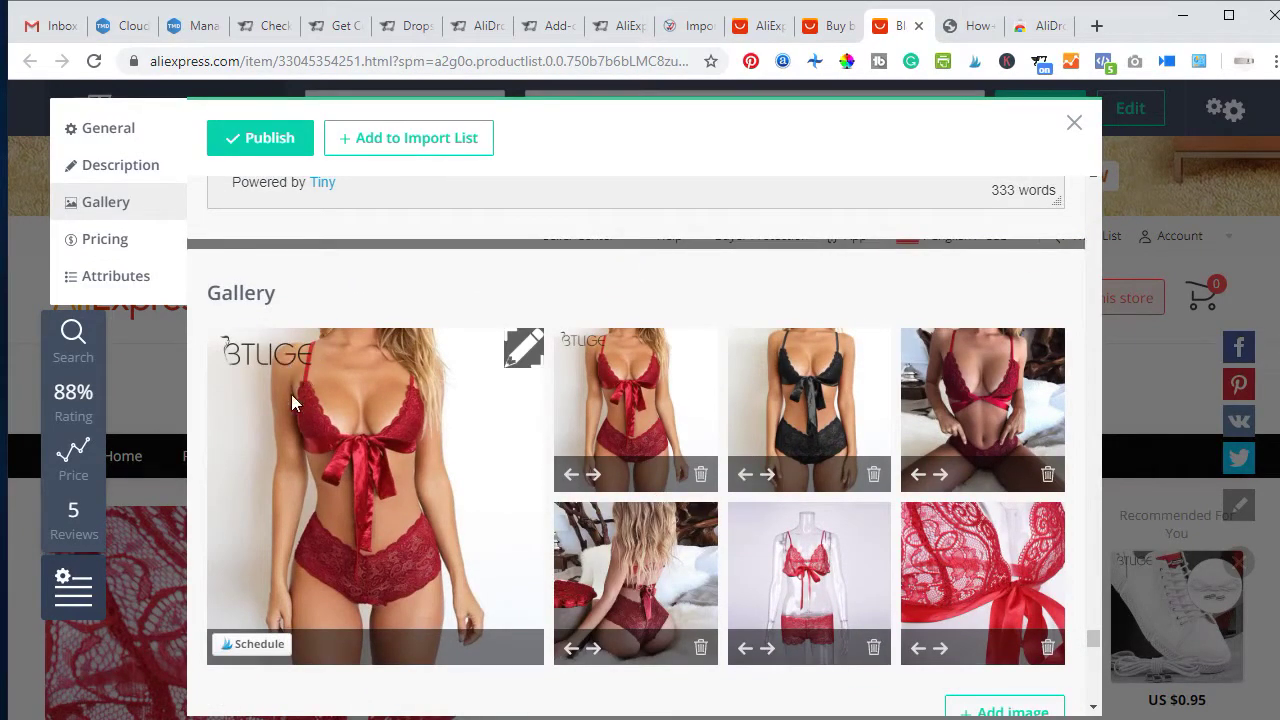
Open the featured gallery image for editing and sample the light background color f8f8f6 for the Brush.
{"action": "left_click", "coordinate": [523, 350]}
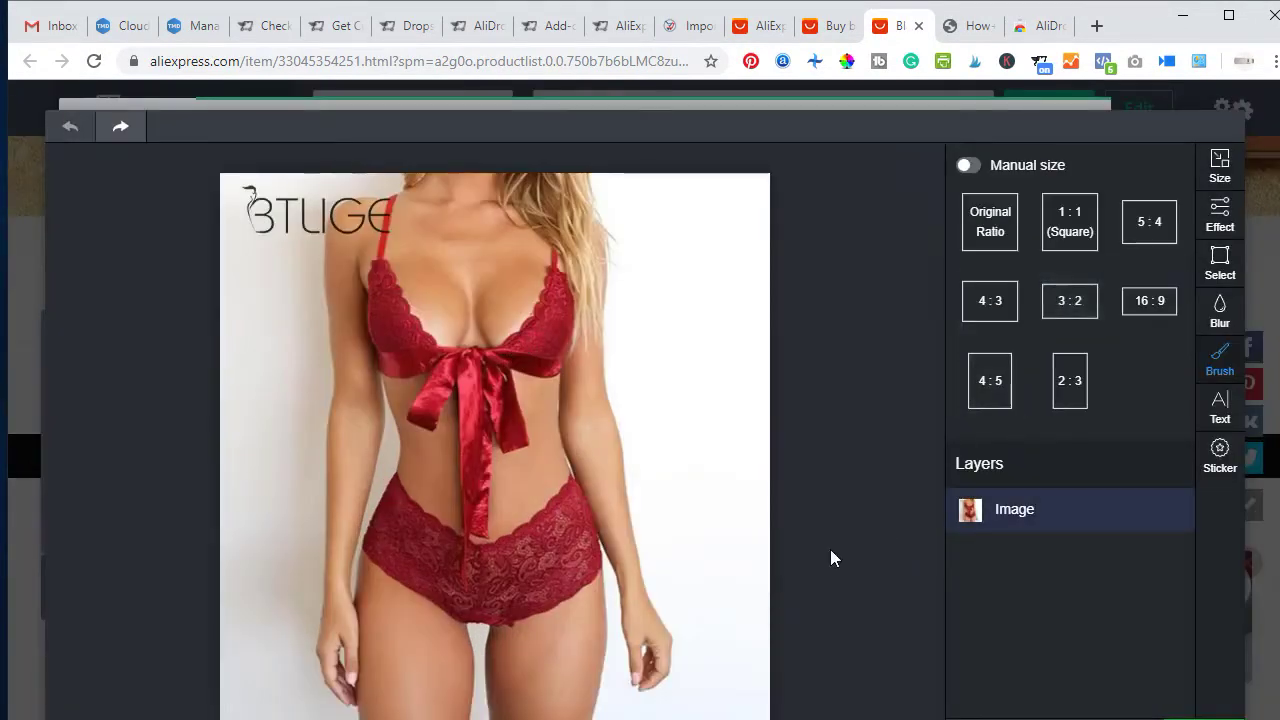
{"action": "left_click", "coordinate": [1221, 374]}
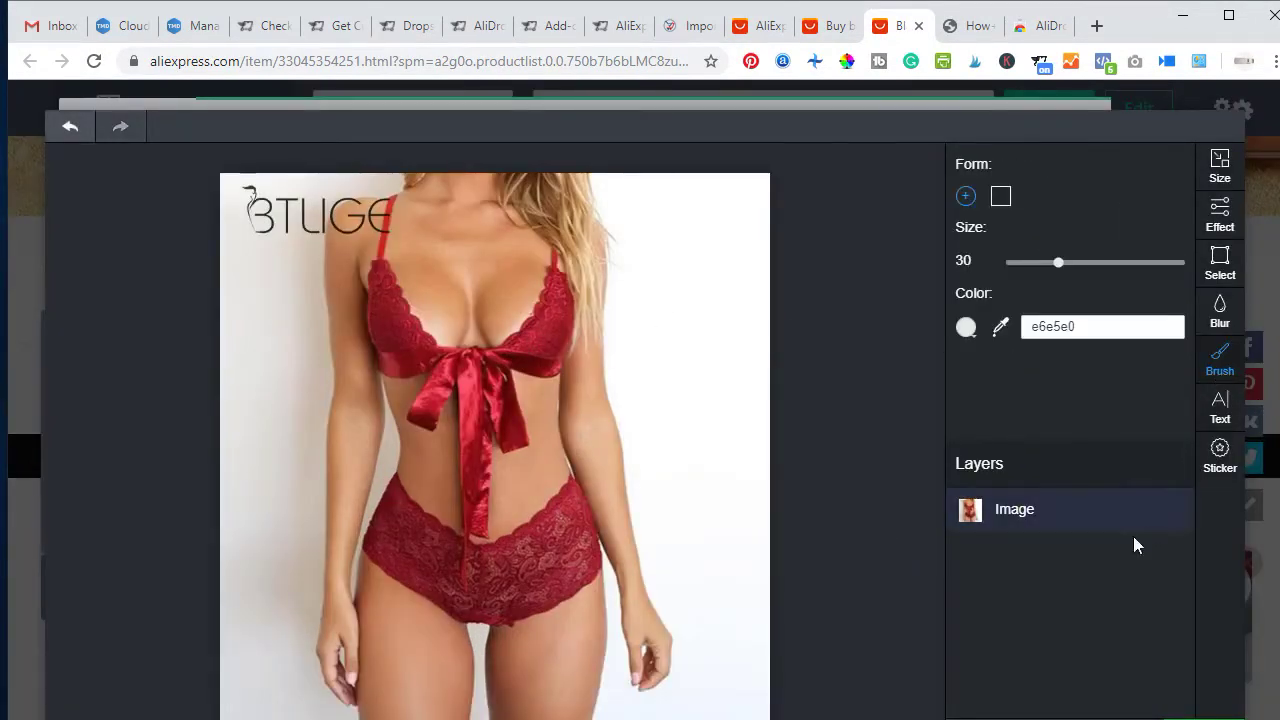
{"action": "left_click", "coordinate": [1000, 328]}
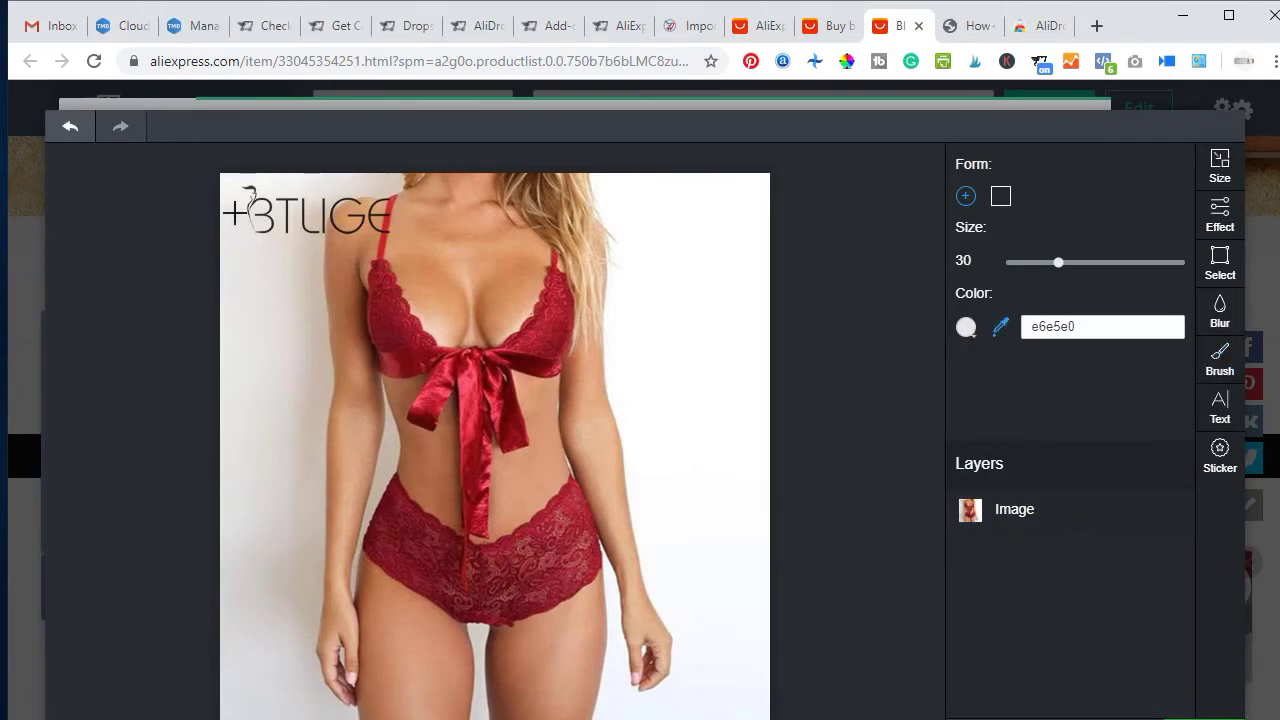
{"action": "left_click", "coordinate": [231, 186]}
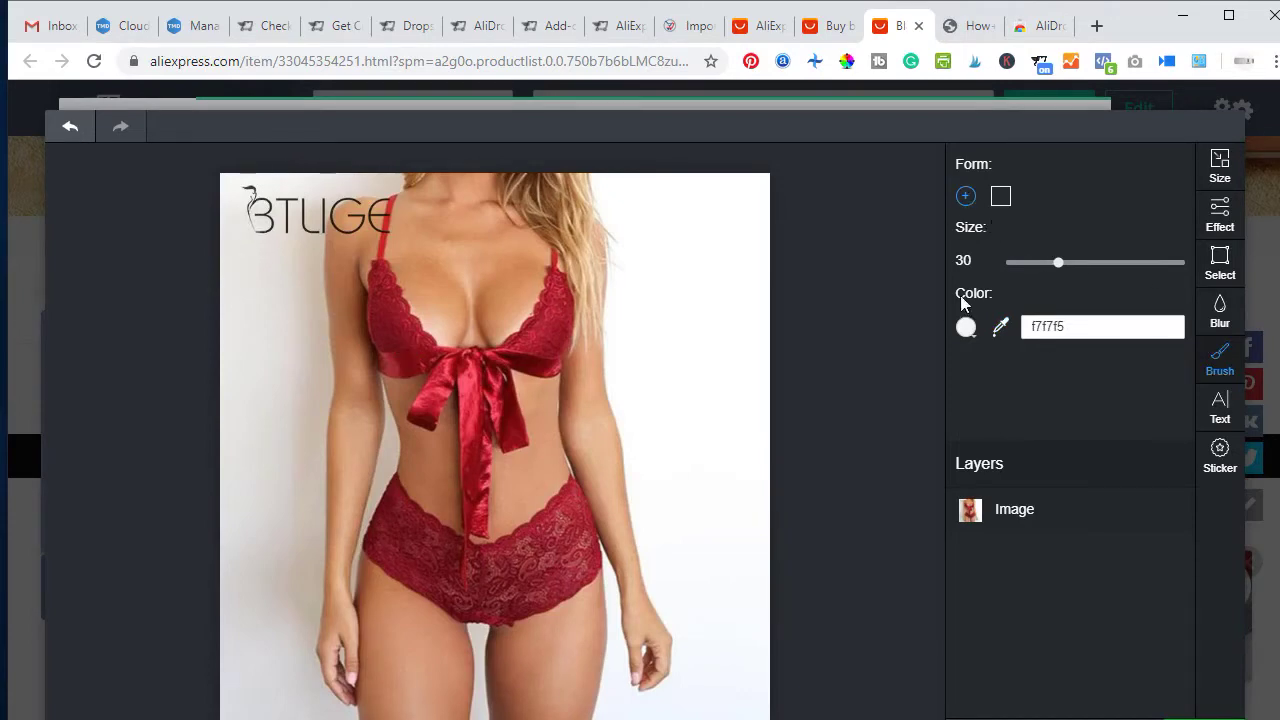
{"action": "left_click", "coordinate": [1001, 330]}
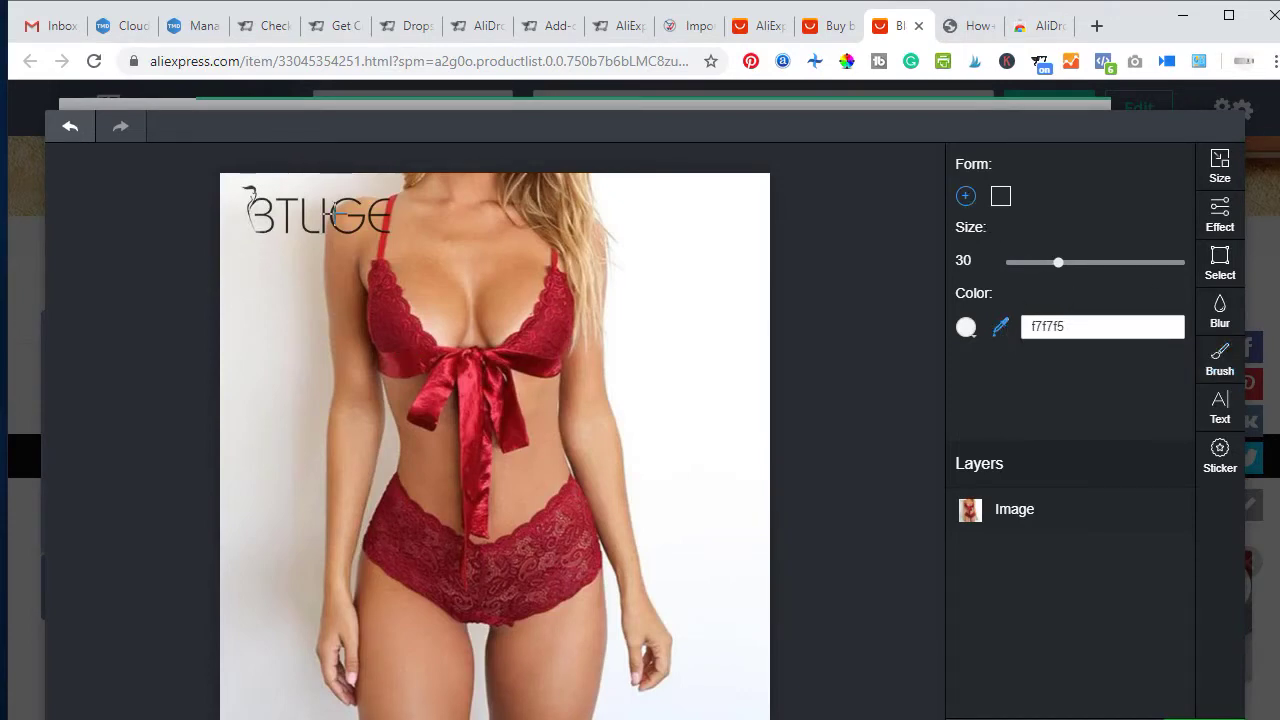
{"action": "left_click", "coordinate": [231, 186]}
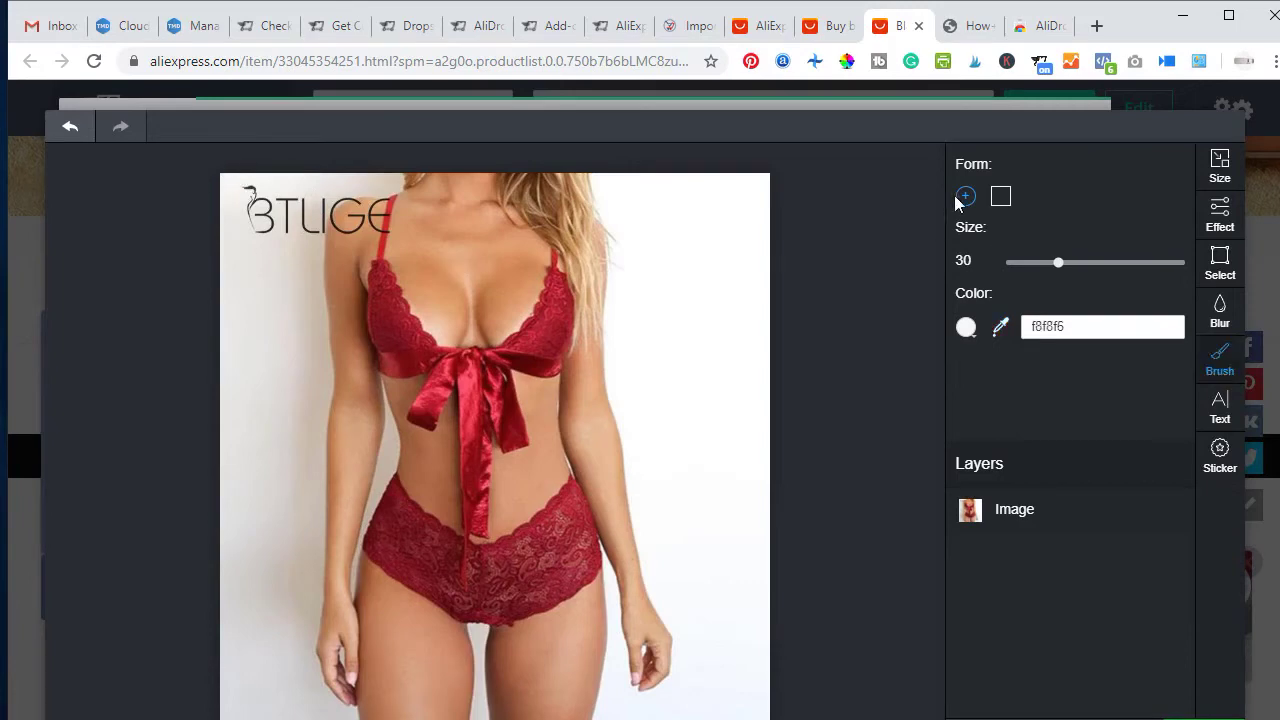
Paint over the bird mark at the start of the featured image's store logo and save the edited image.
{"action": "left_click", "coordinate": [244, 191]}
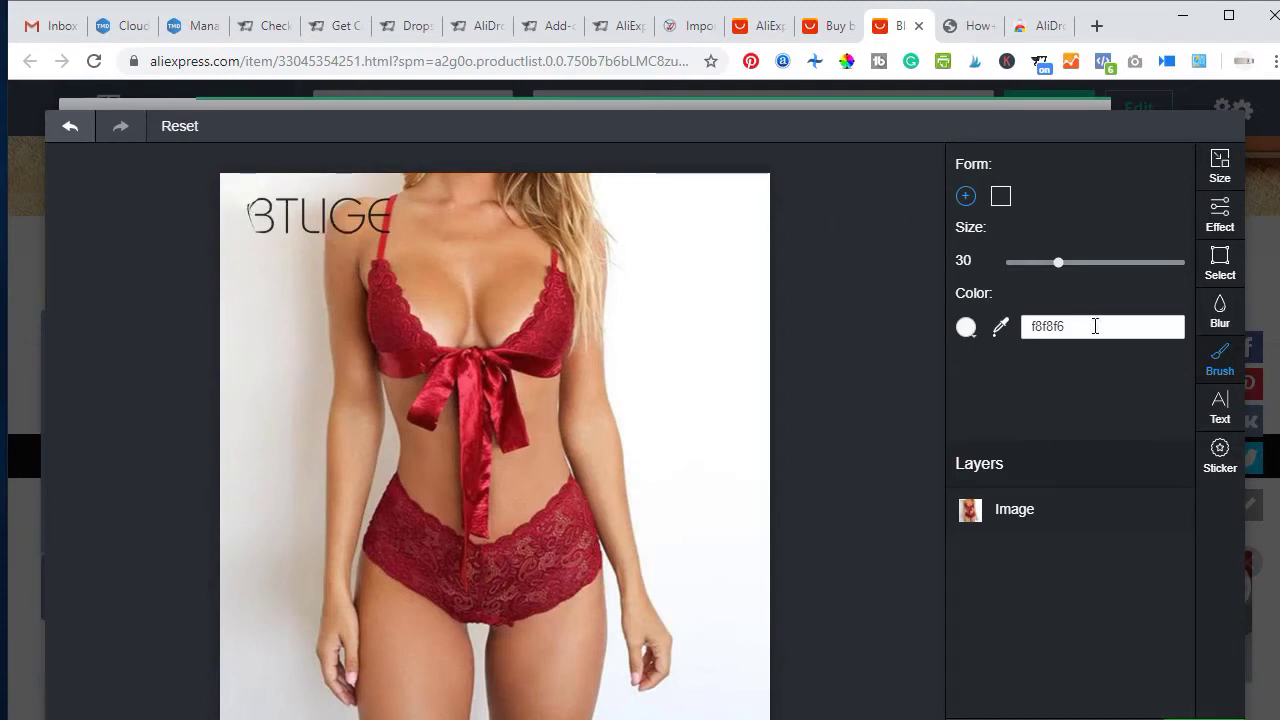
{"action": "scroll", "coordinate": [1032, 440], "scroll_direction": "down", "scroll_amount": 1}
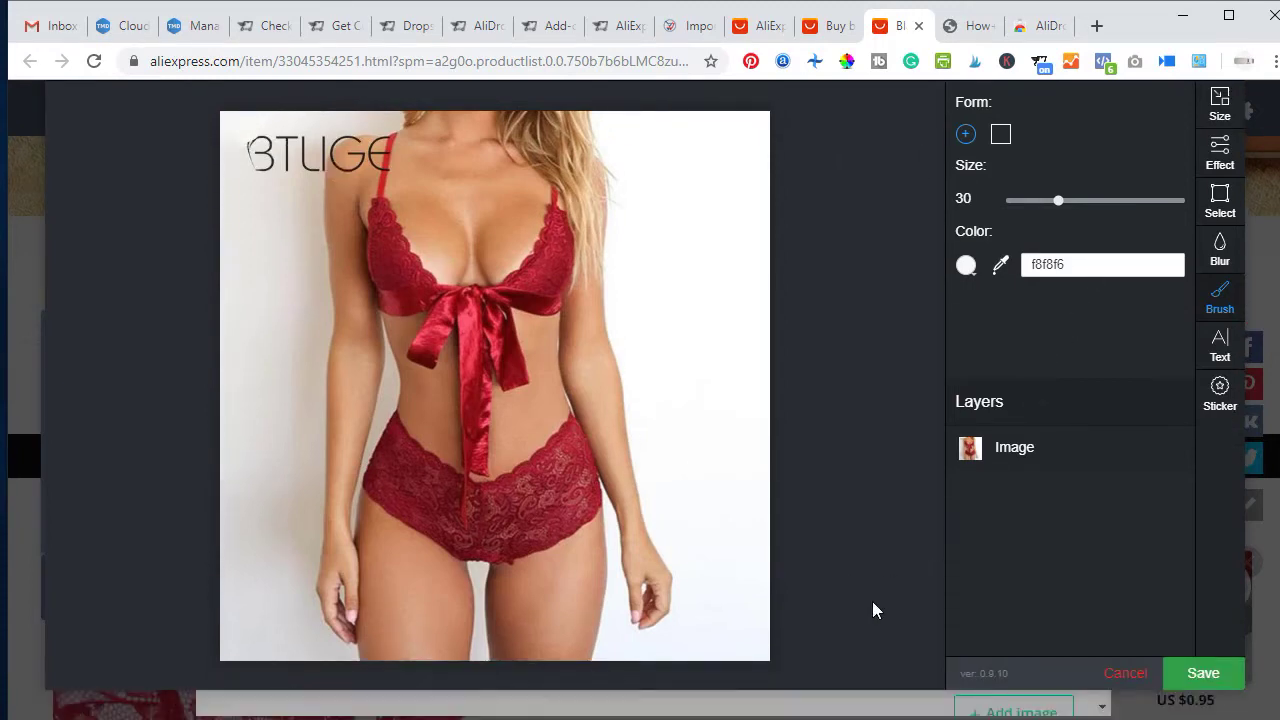
{"action": "left_click", "coordinate": [1212, 684]}
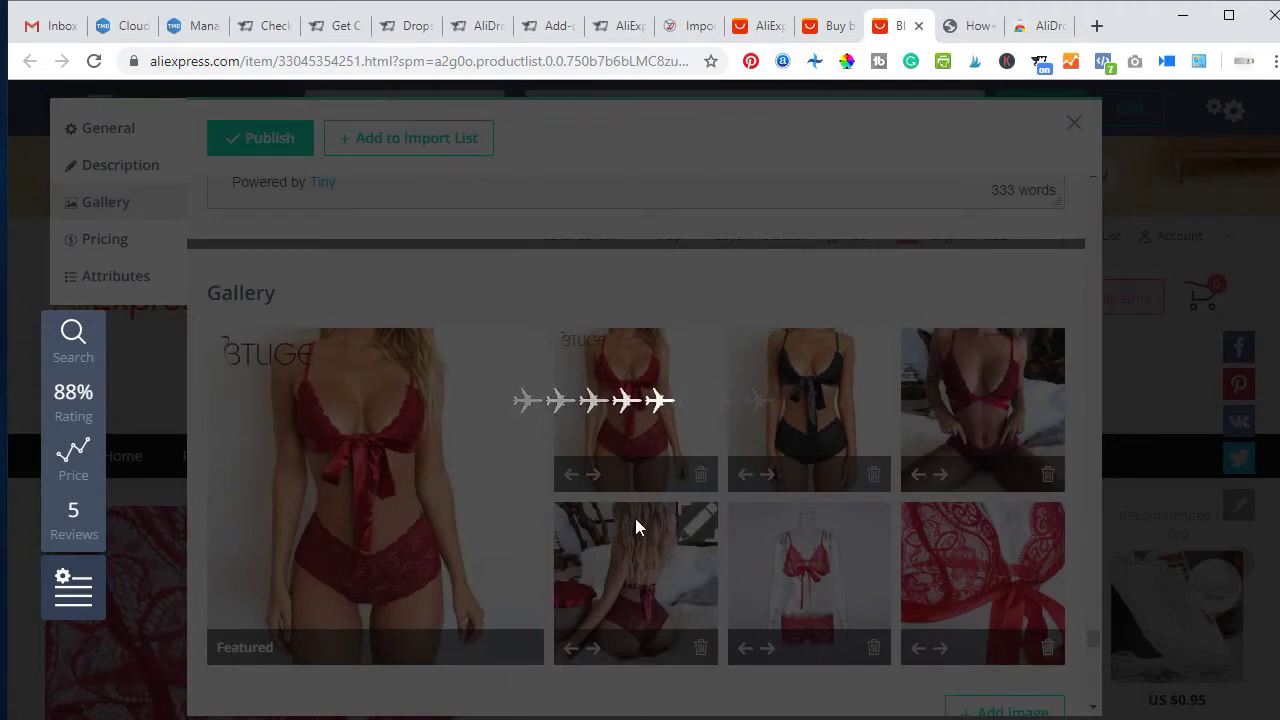
Review the product's pricing formula, sale price, rating and orders, and its Color and Bands Size attributes.
{"action": "scroll", "coordinate": [635, 518], "scroll_direction": "down", "scroll_amount": 4}
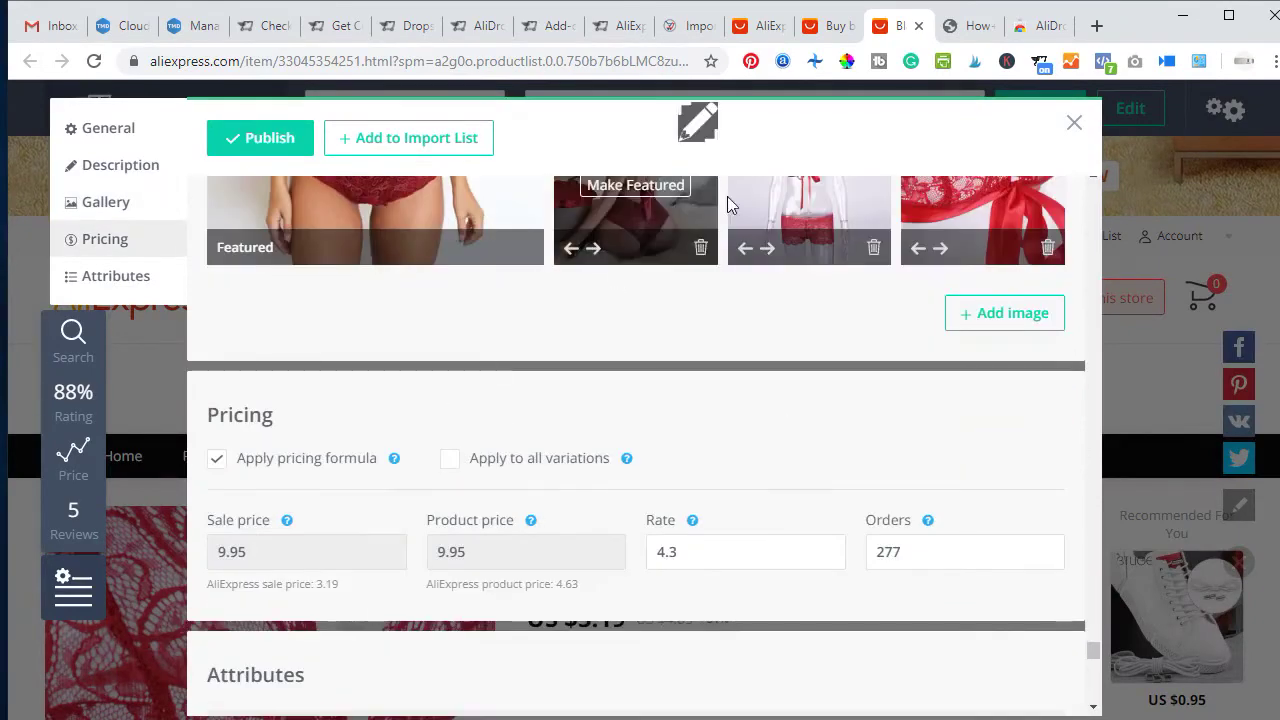
{"action": "scroll", "coordinate": [731, 503], "scroll_direction": "down", "scroll_amount": 3}
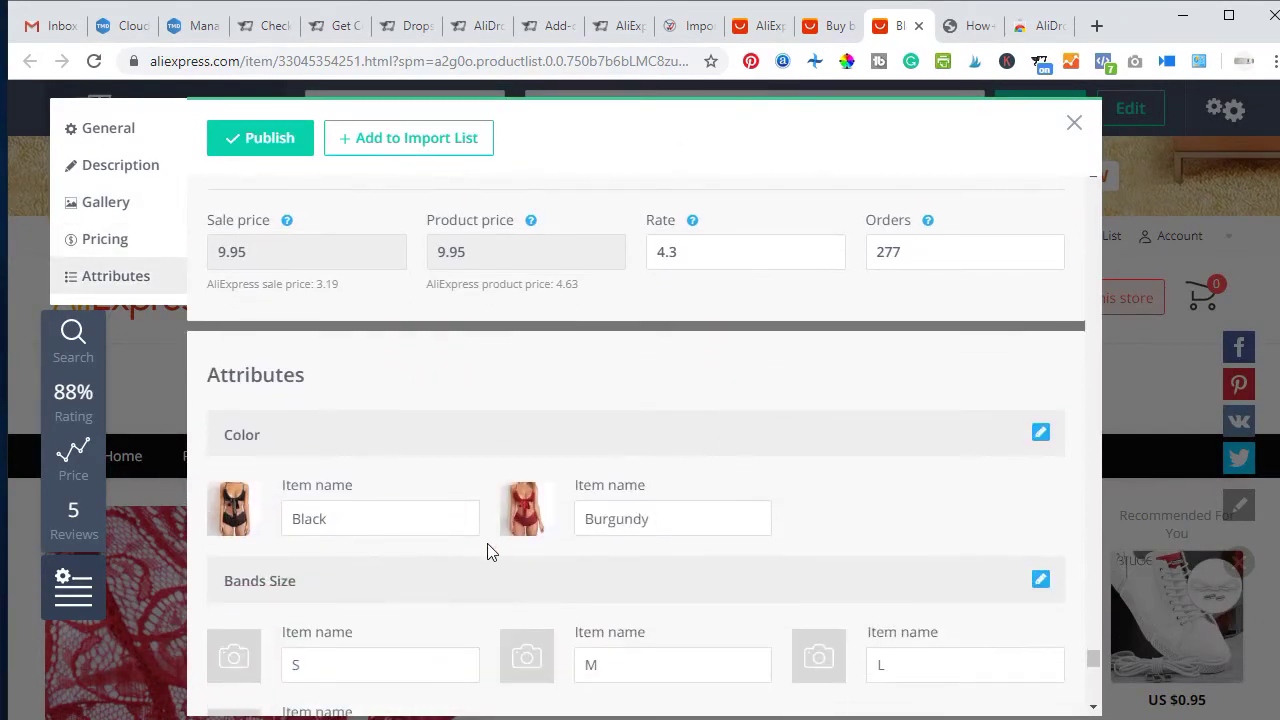
{"action": "scroll", "coordinate": [489, 551], "scroll_direction": "down", "scroll_amount": 2}
{"action": "scroll", "coordinate": [489, 551], "scroll_direction": "down", "scroll_amount": 1}
{"action": "scroll", "coordinate": [357, 409], "scroll_direction": "up", "scroll_amount": 3}
{"action": "scroll", "coordinate": [453, 550], "scroll_direction": "down", "scroll_amount": 1}
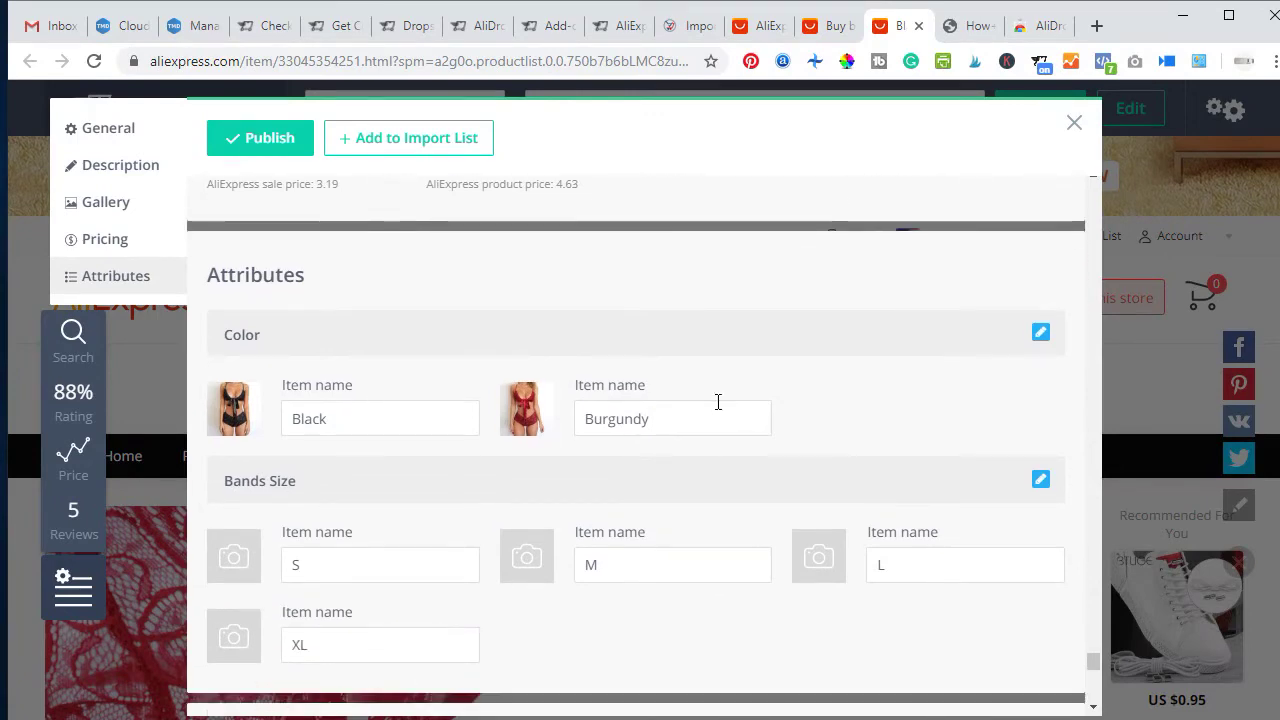
Examine the product's Item Specifics list, then look back over its gallery and description images.
{"action": "scroll", "coordinate": [662, 505], "scroll_direction": "down", "scroll_amount": 2}
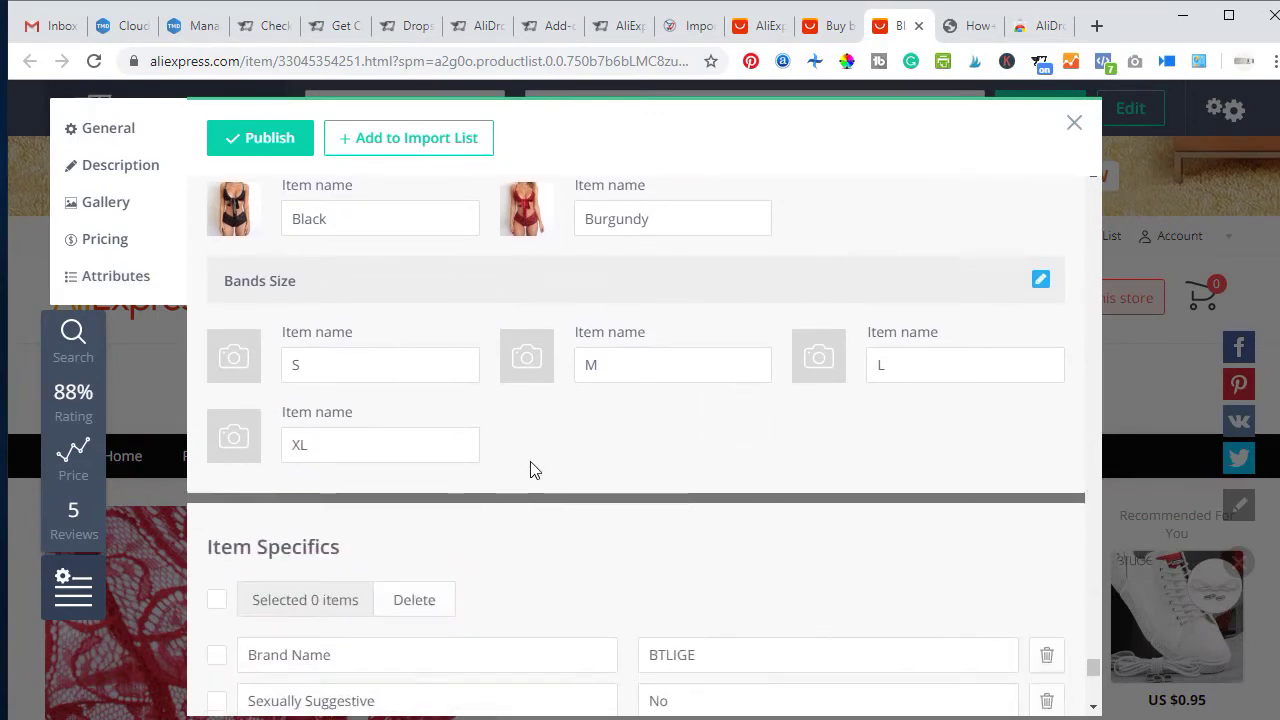
{"action": "scroll", "coordinate": [531, 465], "scroll_direction": "down", "scroll_amount": 6}
{"action": "scroll", "coordinate": [503, 457], "scroll_direction": "down", "scroll_amount": 2}
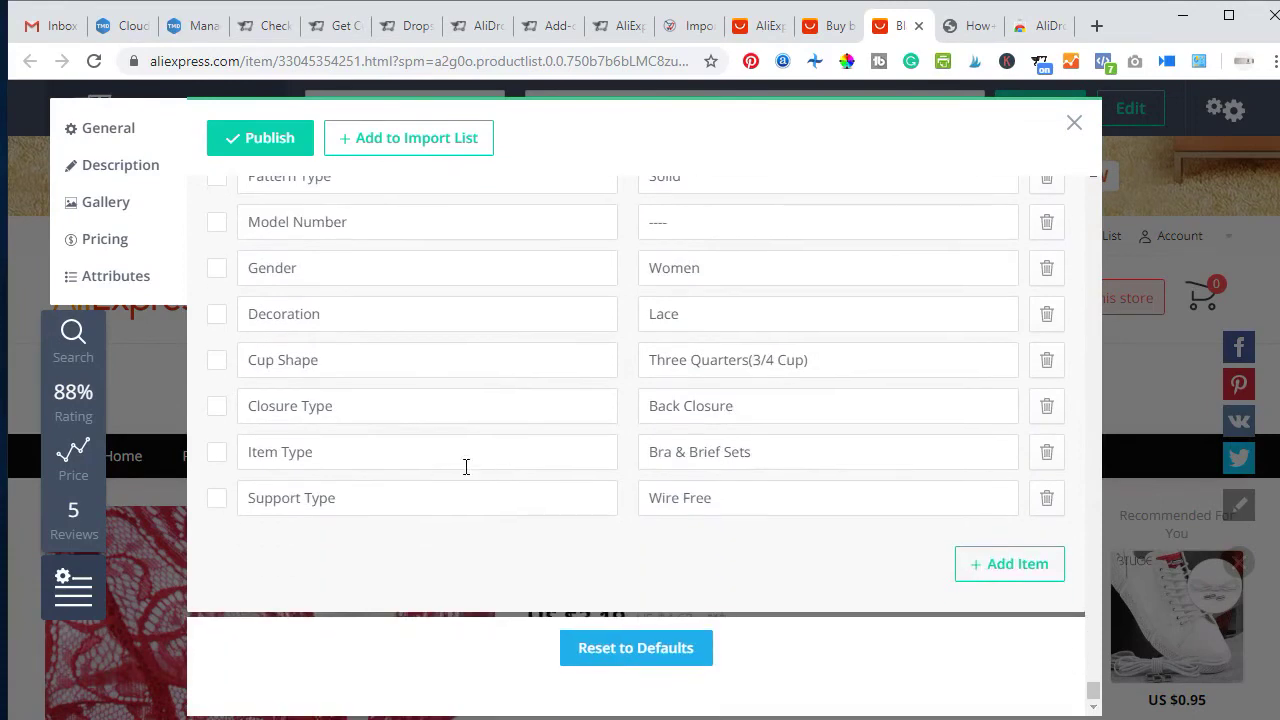
{"action": "scroll", "coordinate": [608, 443], "scroll_direction": "up", "scroll_amount": 7}
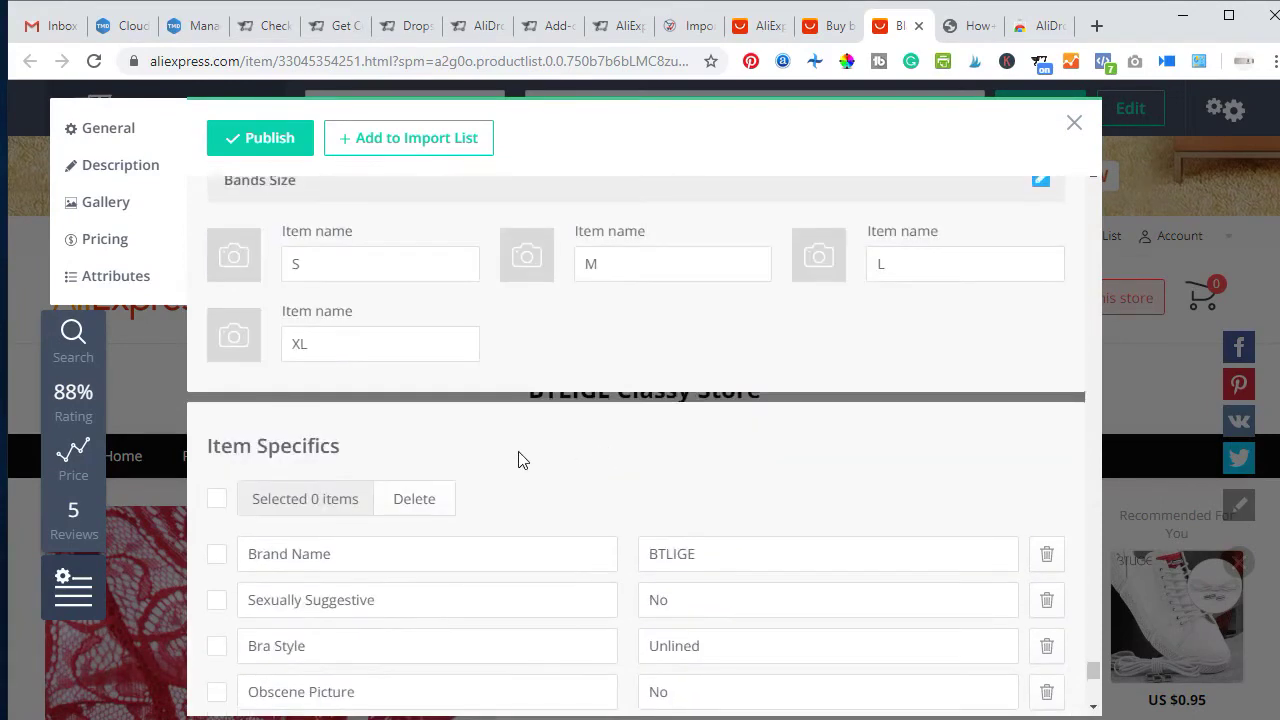
{"action": "scroll", "coordinate": [517, 450], "scroll_direction": "down", "scroll_amount": 7}
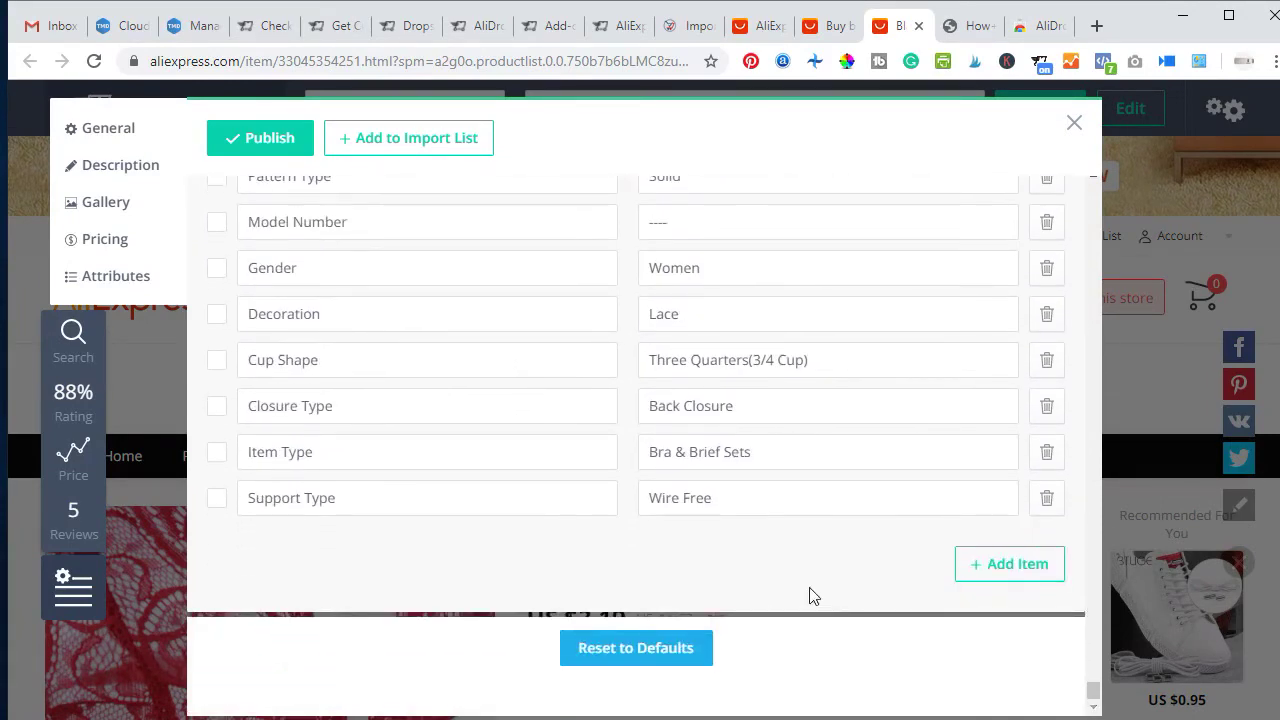
{"action": "scroll", "coordinate": [648, 481], "scroll_direction": "up", "scroll_amount": 20}
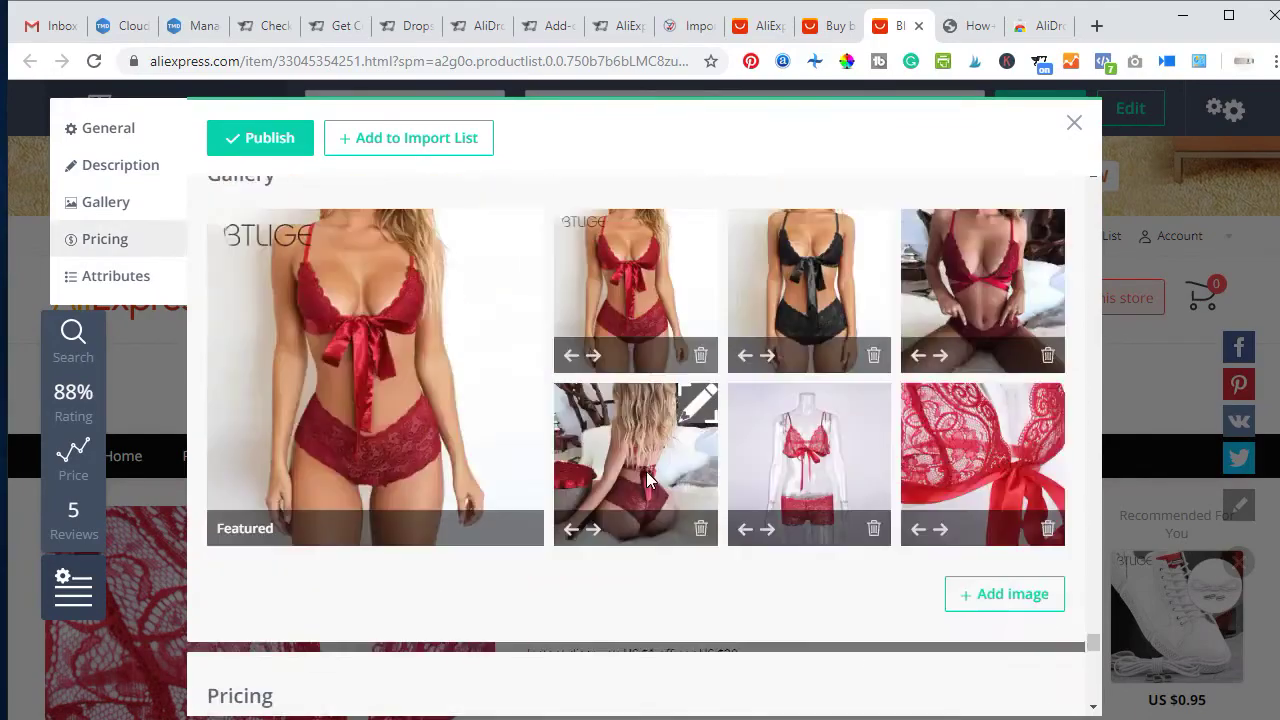
{"action": "scroll", "coordinate": [805, 344], "scroll_direction": "up", "scroll_amount": 10}
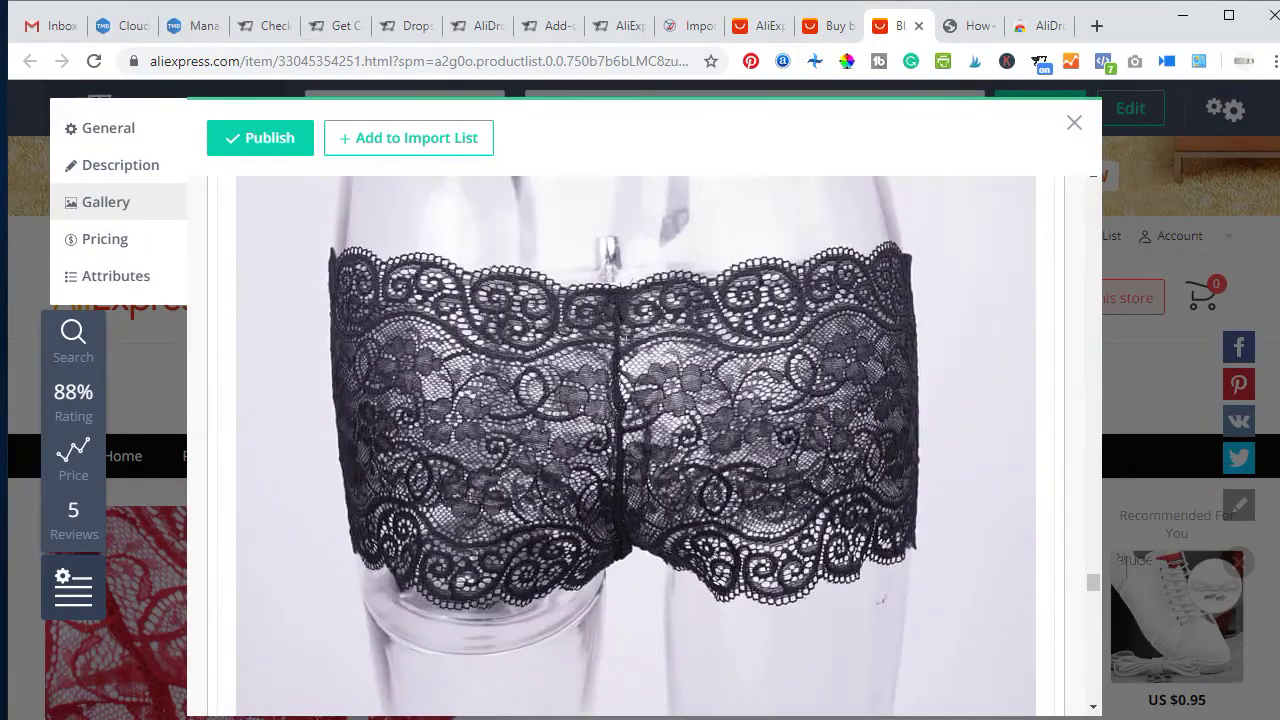
{"action": "scroll", "coordinate": [670, 288], "scroll_direction": "up", "scroll_amount": 10}
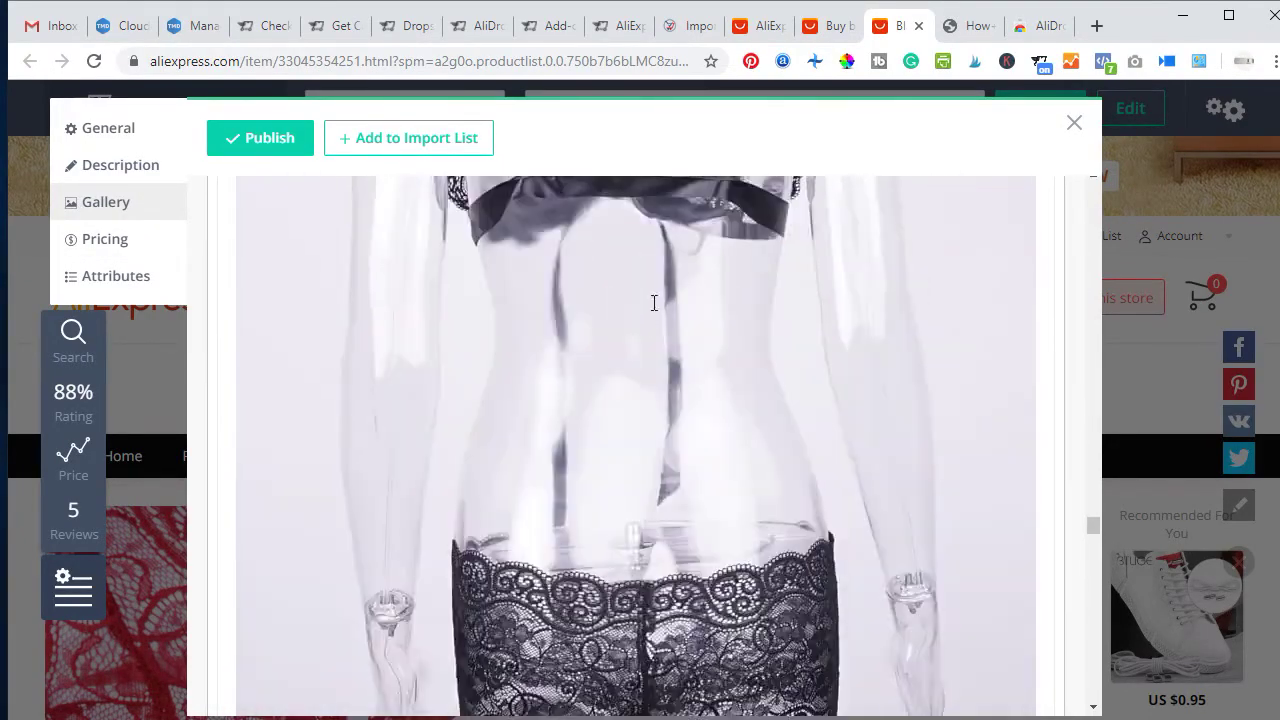
{"action": "scroll", "coordinate": [635, 337], "scroll_direction": "up", "scroll_amount": 3}
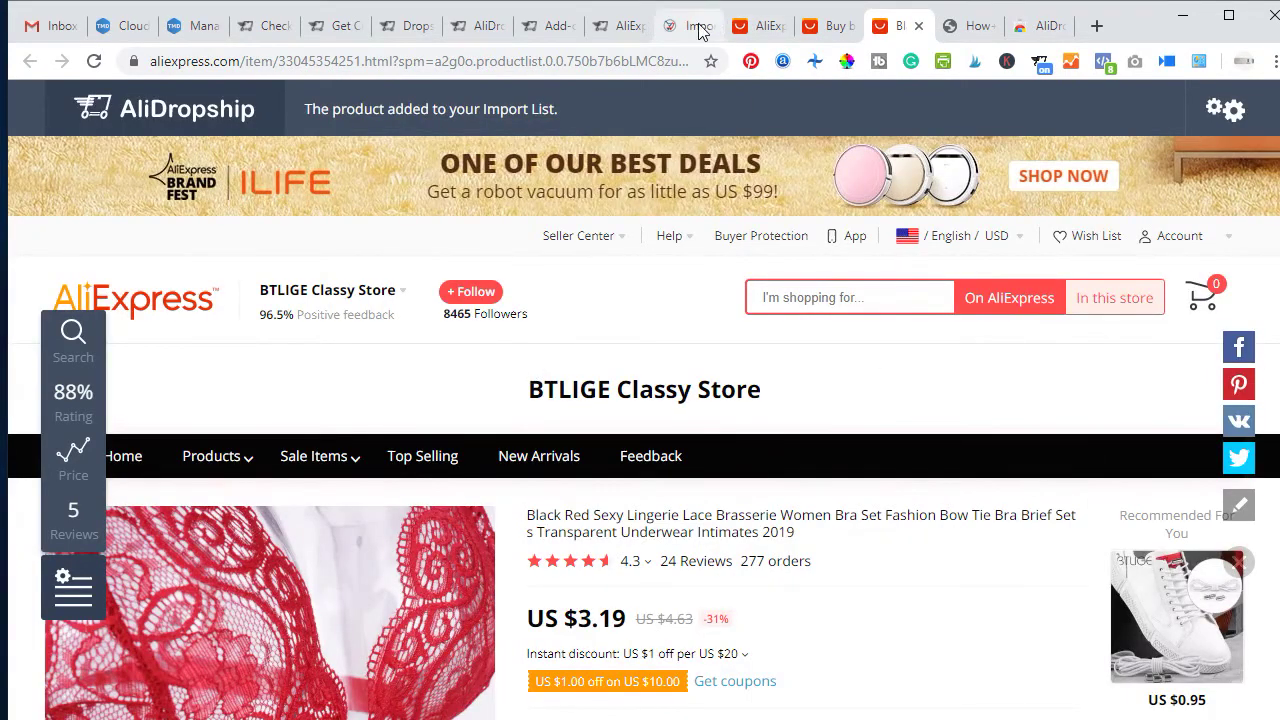
Open the WordPress store's product Import List and open the Black Red Sexy Lingerie Lace product for editing.
{"action": "left_click", "coordinate": [698, 27]}
{"action": "left_click", "coordinate": [660, 156]}
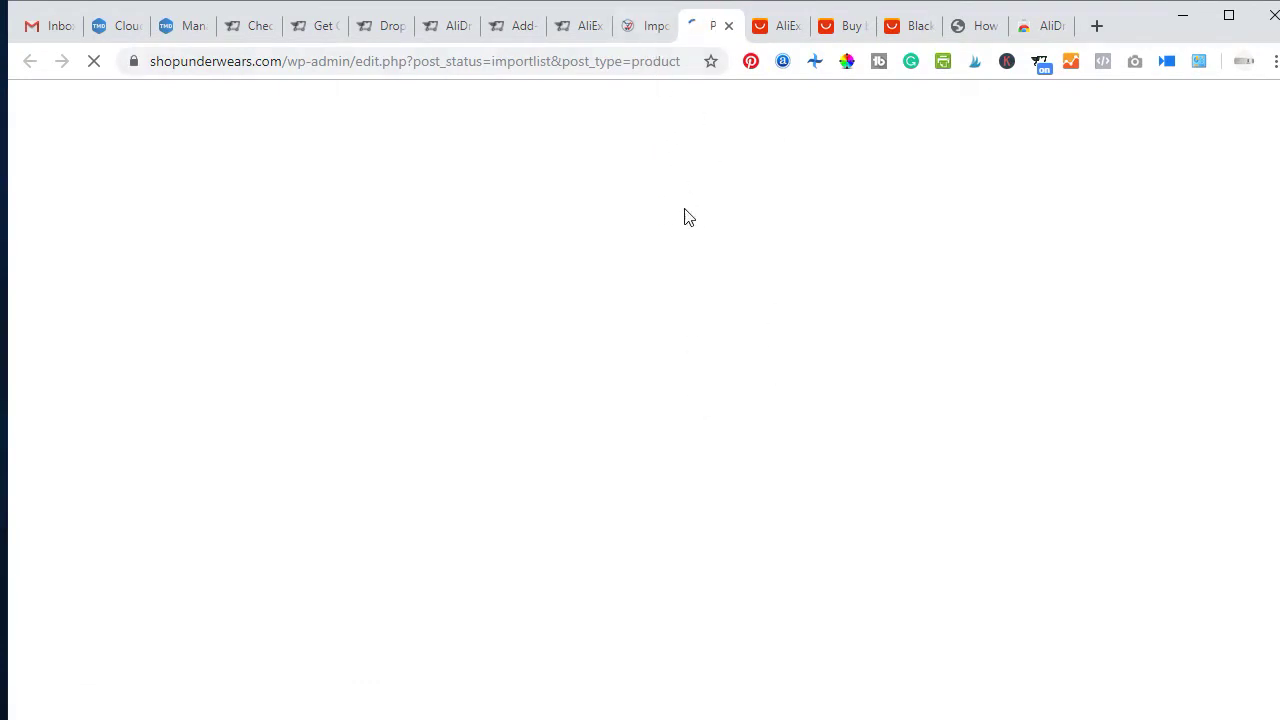
{"action": "scroll", "coordinate": [620, 370], "scroll_direction": "down", "scroll_amount": 1}
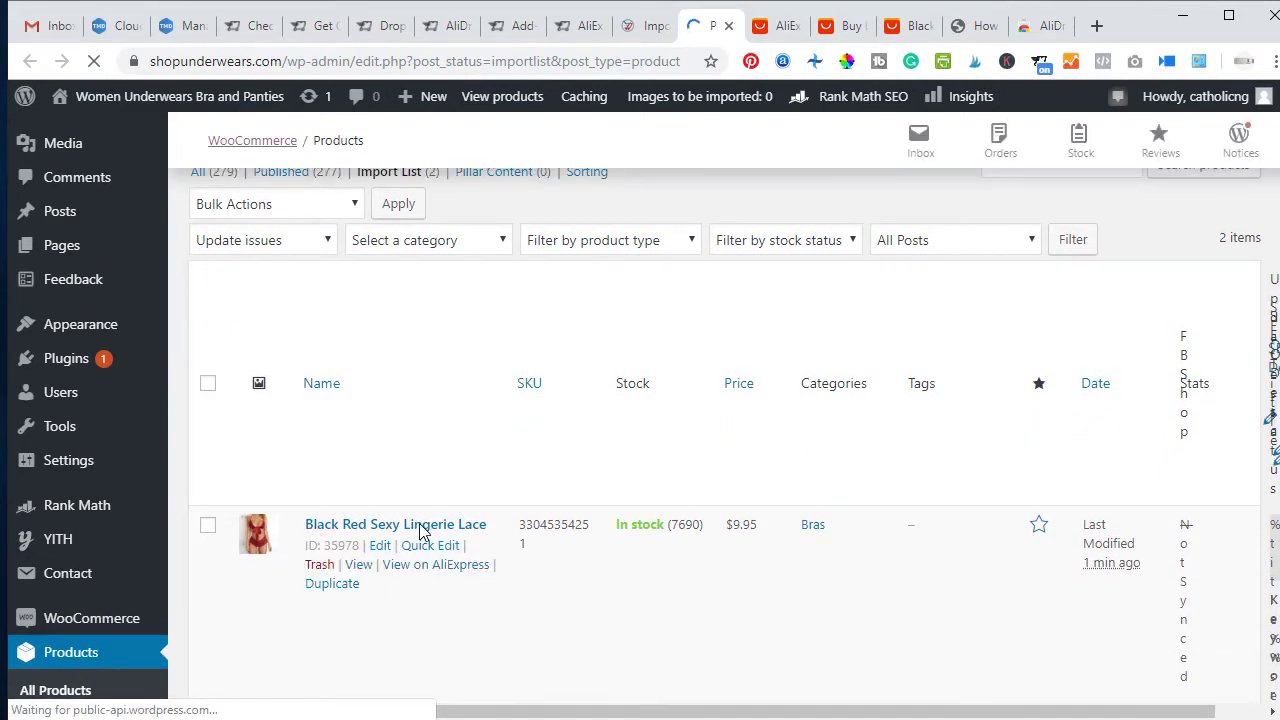
{"action": "scroll", "coordinate": [508, 543], "scroll_direction": "down", "scroll_amount": 1}
{"action": "scroll", "coordinate": [506, 566], "scroll_direction": "down", "scroll_amount": 1}
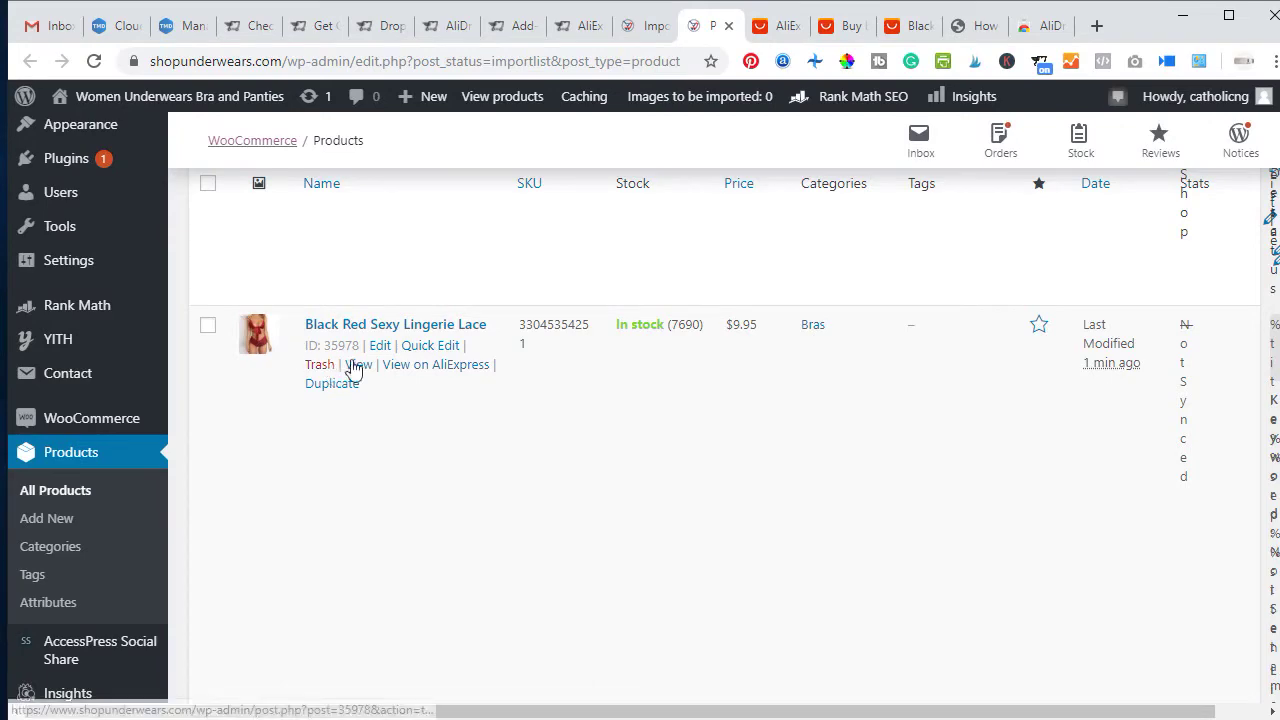
{"action": "left_click", "coordinate": [381, 348]}
Switch to the product's AliExpress page and read through its customer reviews.
{"action": "key", "text": "ctrl+Tab"}
{"action": "key", "text": "ctrl+Tab"}
{"action": "key", "text": "ctrl+Tab"}
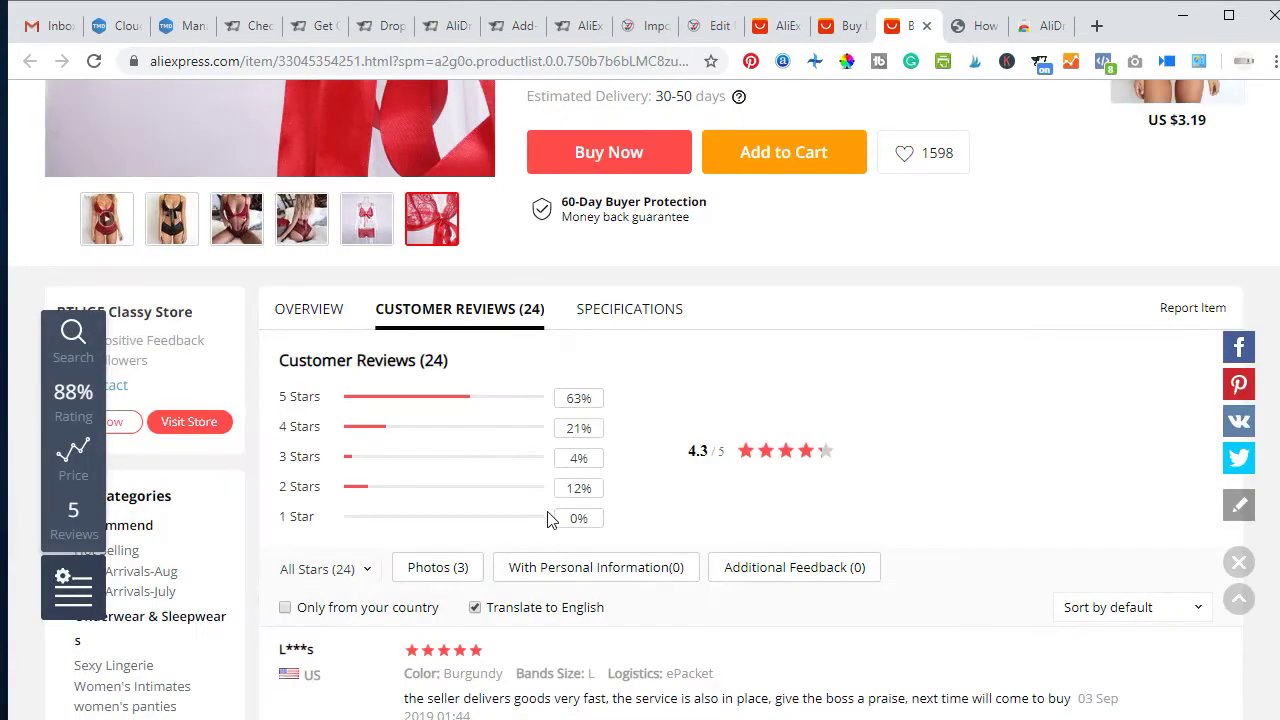
{"action": "scroll", "coordinate": [459, 490], "scroll_direction": "down", "scroll_amount": 3}
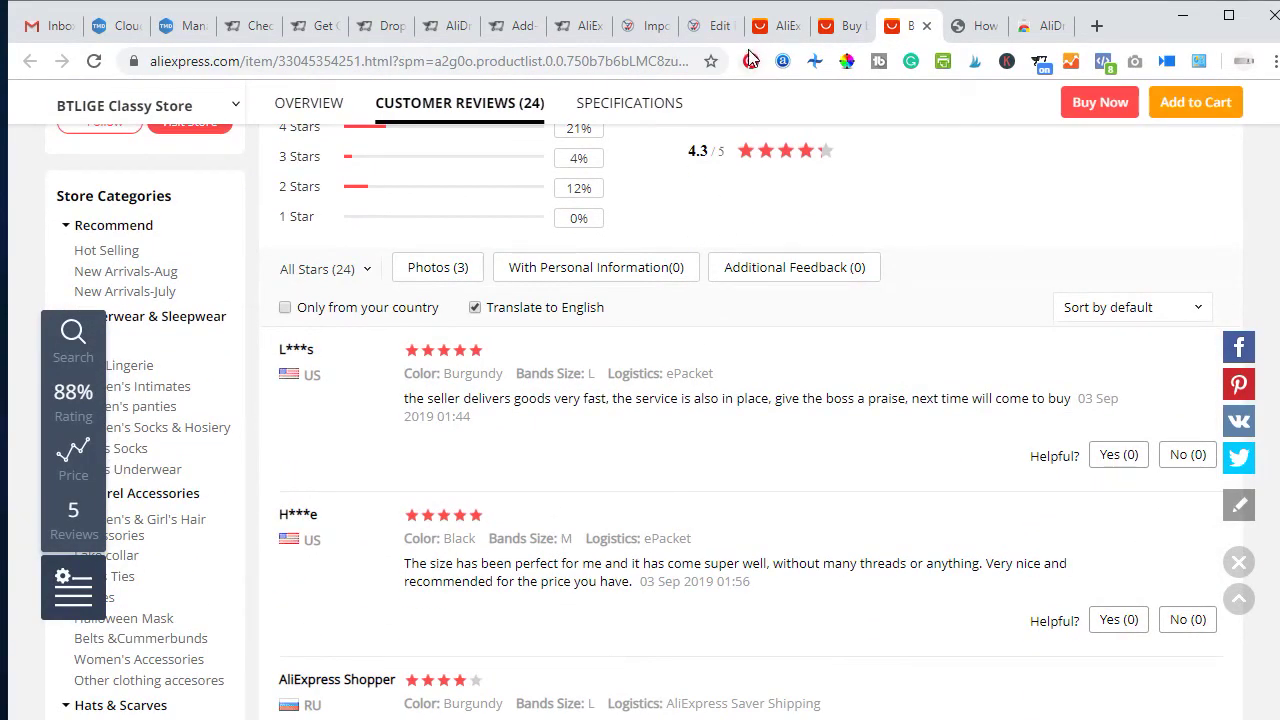
Return to the WordPress product editor and review the imported description, images, shipping table, inventory data and short description.
{"action": "left_click", "coordinate": [712, 25]}
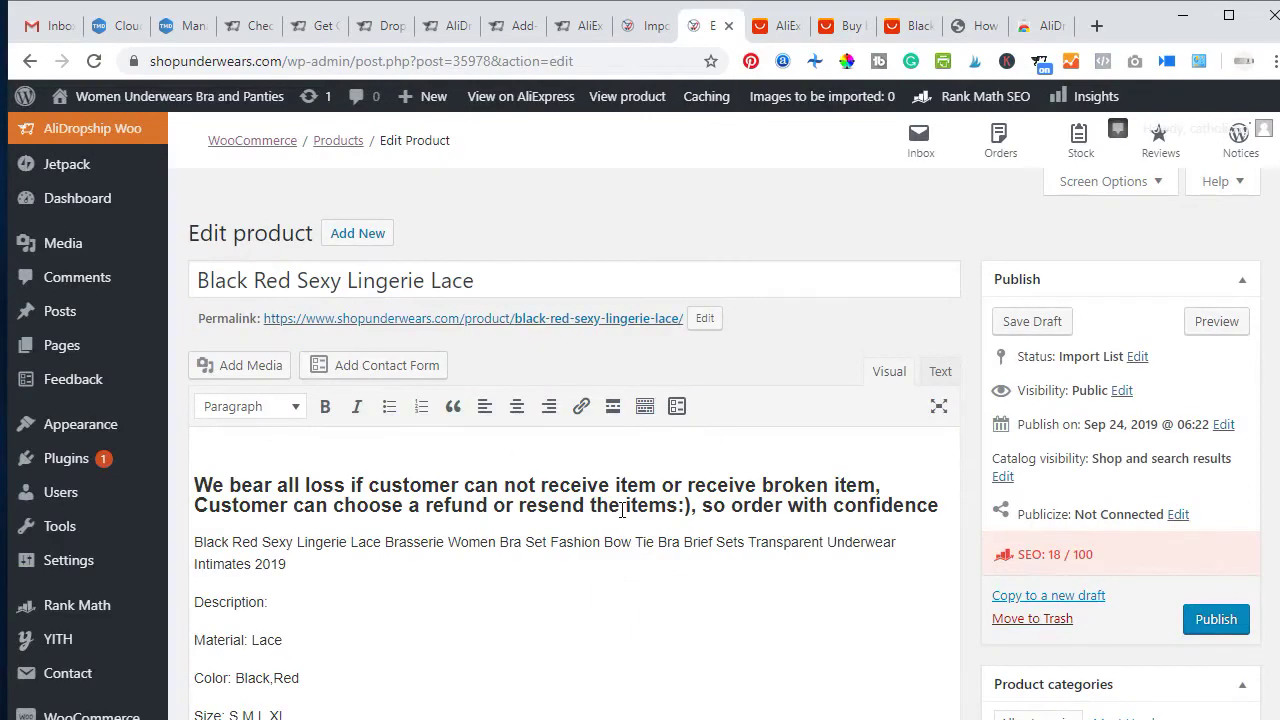
{"action": "scroll", "coordinate": [622, 509], "scroll_direction": "down", "scroll_amount": 2}
{"action": "scroll", "coordinate": [617, 531], "scroll_direction": "down", "scroll_amount": 10}
{"action": "scroll", "coordinate": [331, 434], "scroll_direction": "down", "scroll_amount": 10}
{"action": "scroll", "coordinate": [366, 503], "scroll_direction": "down", "scroll_amount": 20}
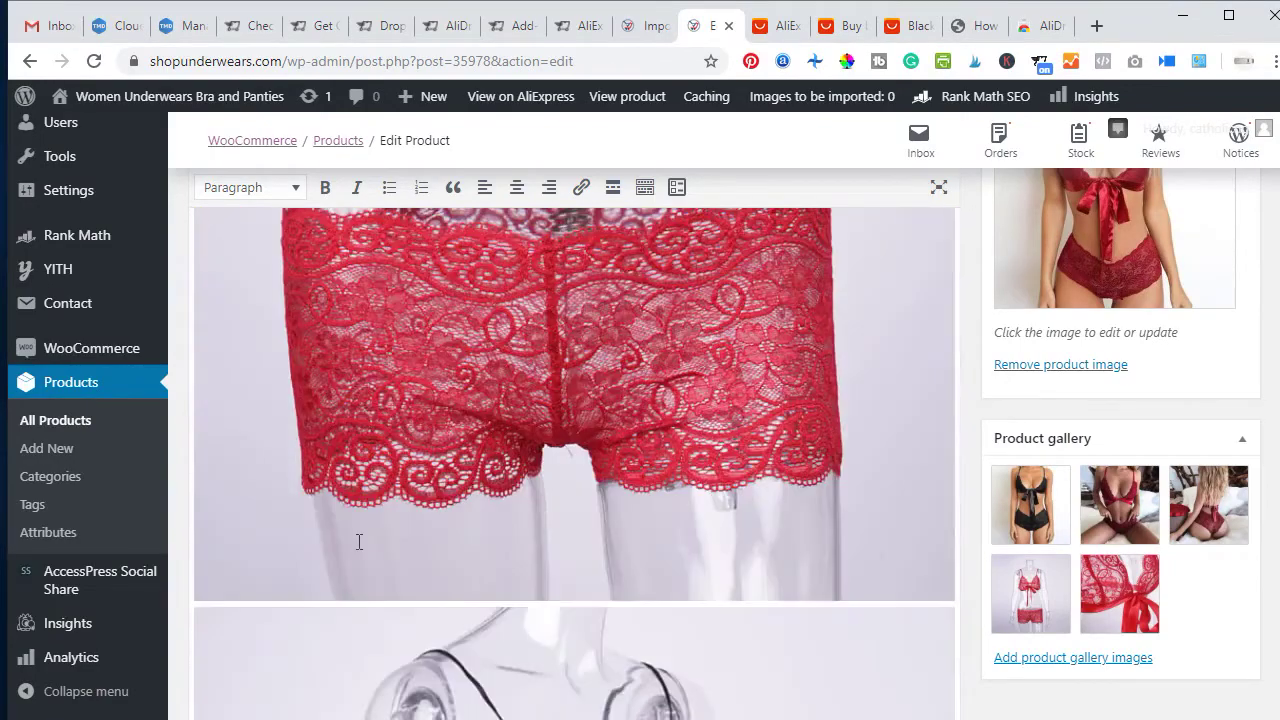
{"action": "scroll", "coordinate": [359, 542], "scroll_direction": "down", "scroll_amount": 20}
{"action": "scroll", "coordinate": [358, 560], "scroll_direction": "down", "scroll_amount": 20}
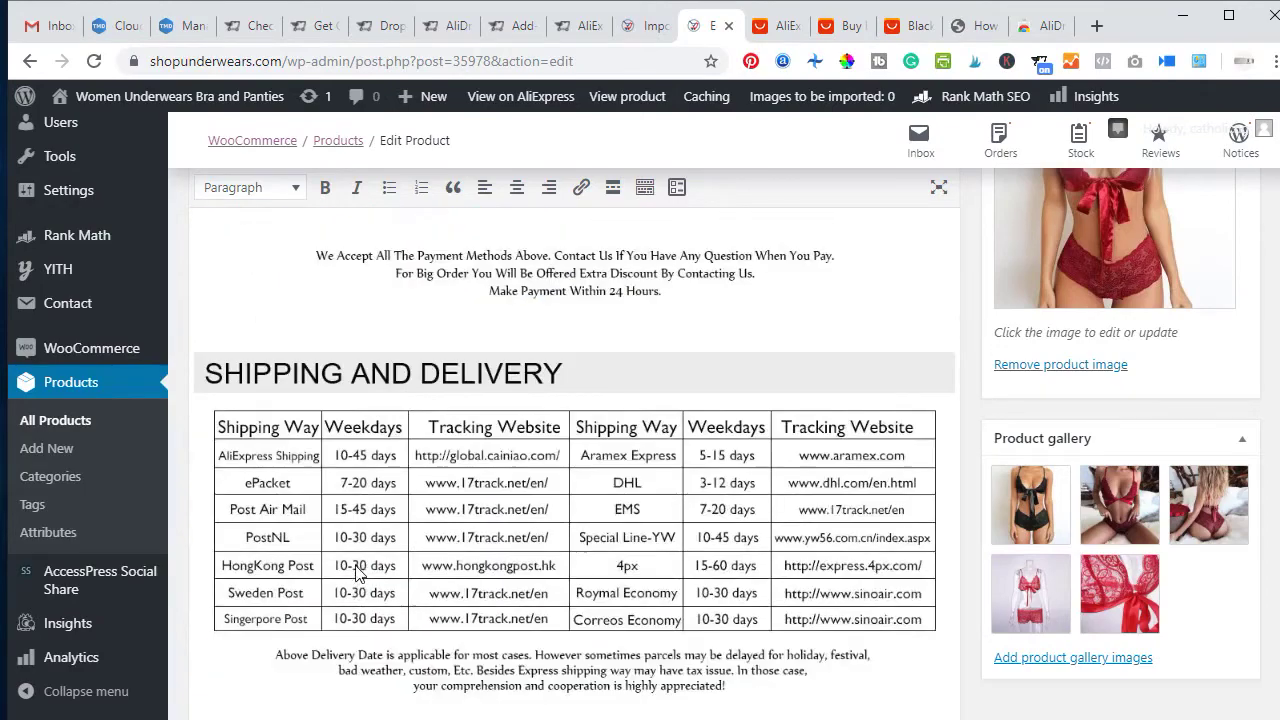
{"action": "scroll", "coordinate": [358, 572], "scroll_direction": "down", "scroll_amount": 15}
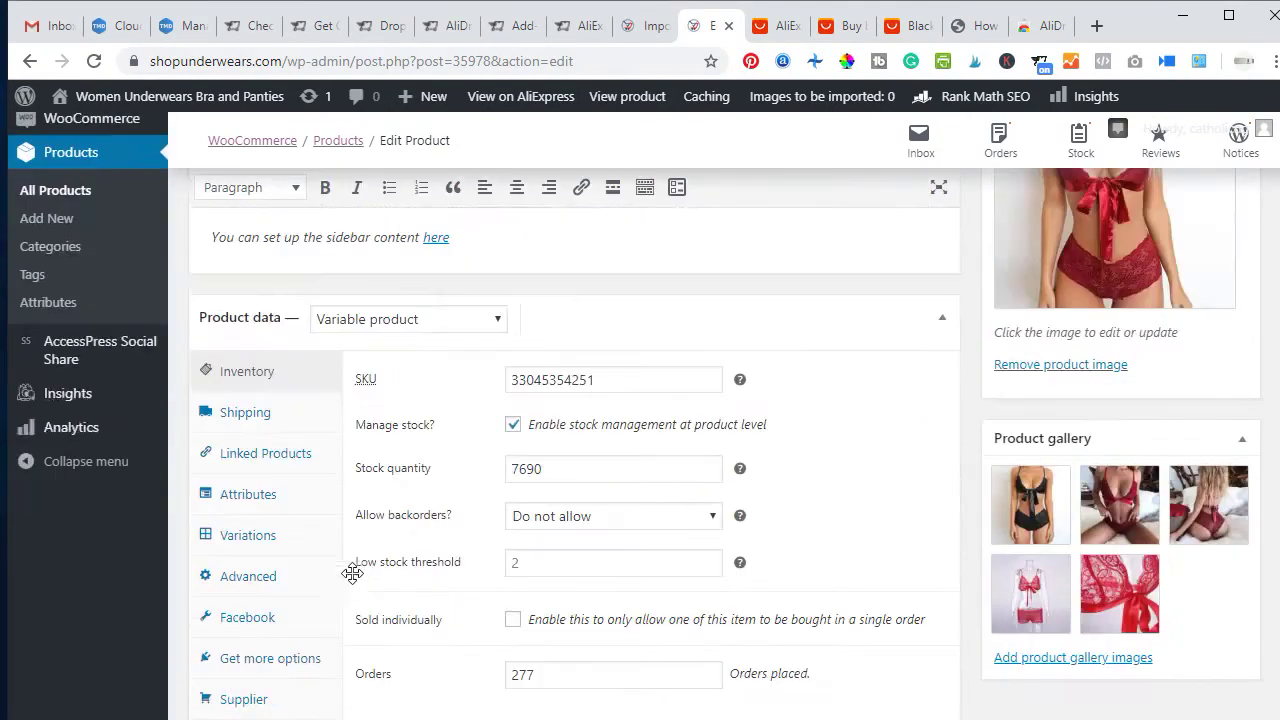
{"action": "scroll", "coordinate": [352, 573], "scroll_direction": "down", "scroll_amount": 8}
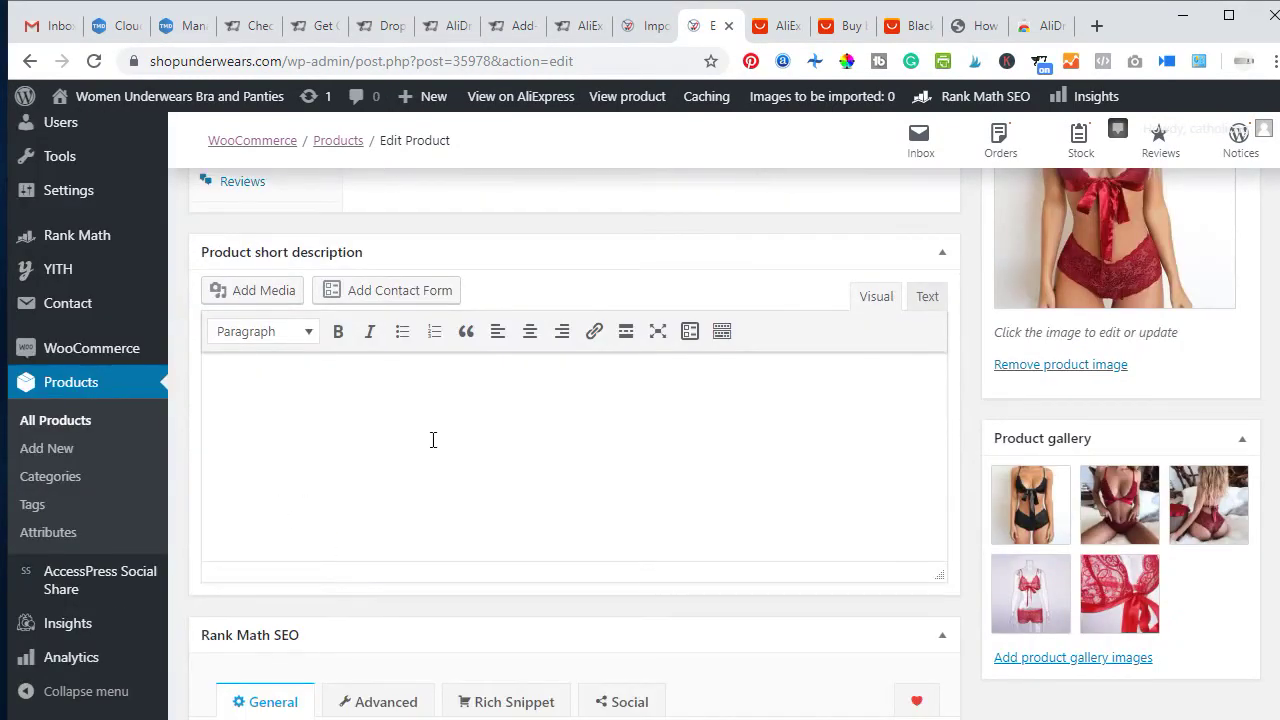
{"action": "scroll", "coordinate": [433, 440], "scroll_direction": "down", "scroll_amount": 4}
{"action": "scroll", "coordinate": [641, 452], "scroll_direction": "down", "scroll_amount": 4}
{"action": "scroll", "coordinate": [643, 450], "scroll_direction": "up", "scroll_amount": 10}
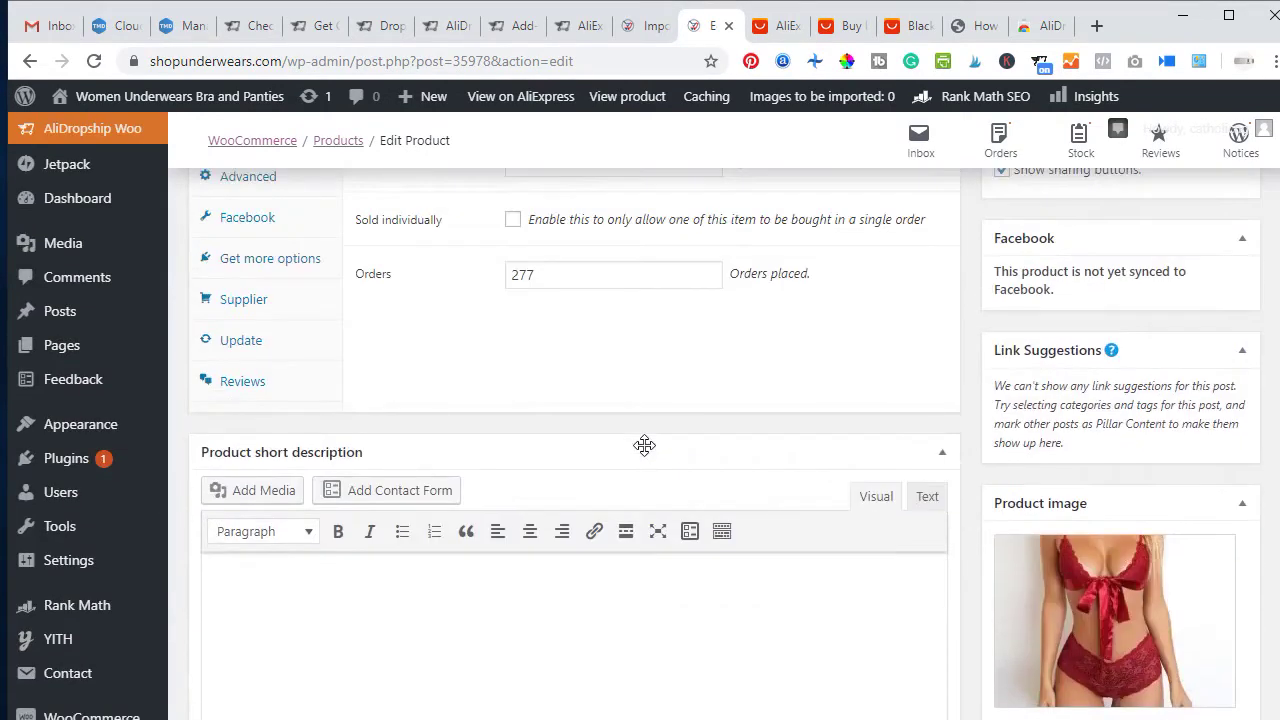
In the product data's review import settings, keep the minimum rating at 4 stars and higher and enable sending reviews to draft.
{"action": "scroll", "coordinate": [644, 446], "scroll_direction": "up", "scroll_amount": 2}
{"action": "scroll", "coordinate": [640, 455], "scroll_direction": "down", "scroll_amount": 1}
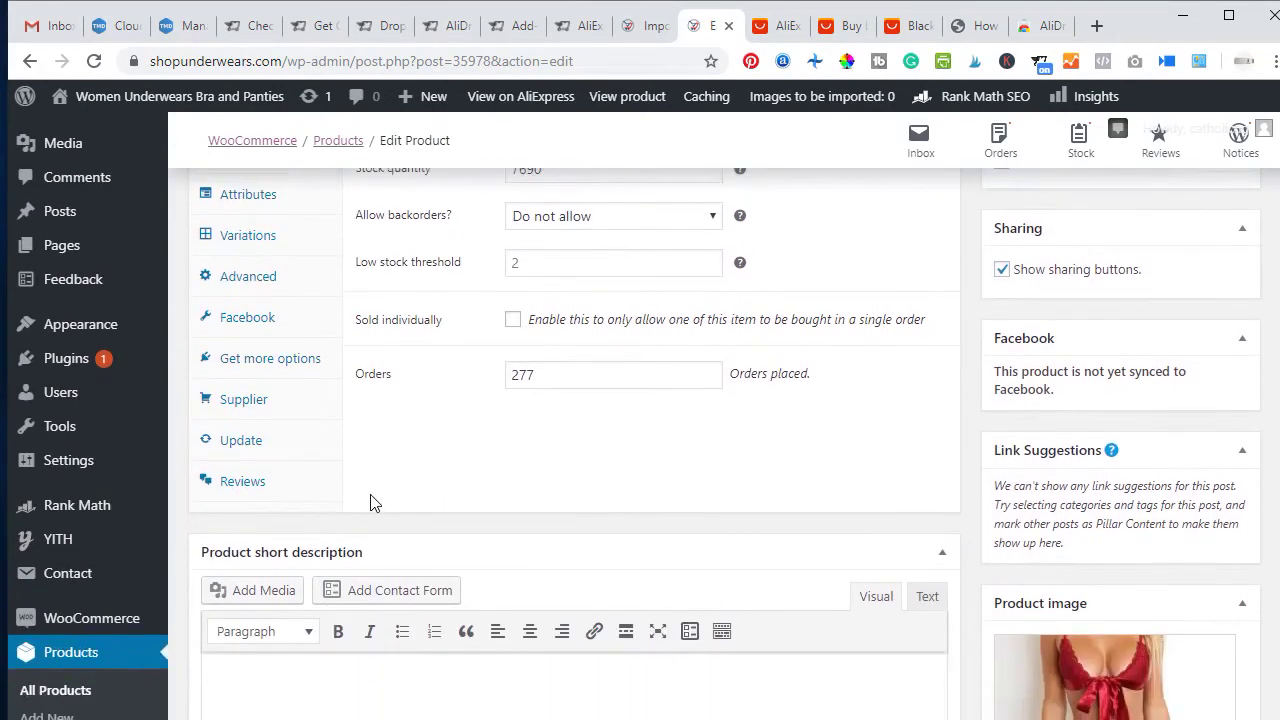
{"action": "left_click", "coordinate": [232, 480]}
{"action": "scroll", "coordinate": [645, 433], "scroll_direction": "up", "scroll_amount": 1}
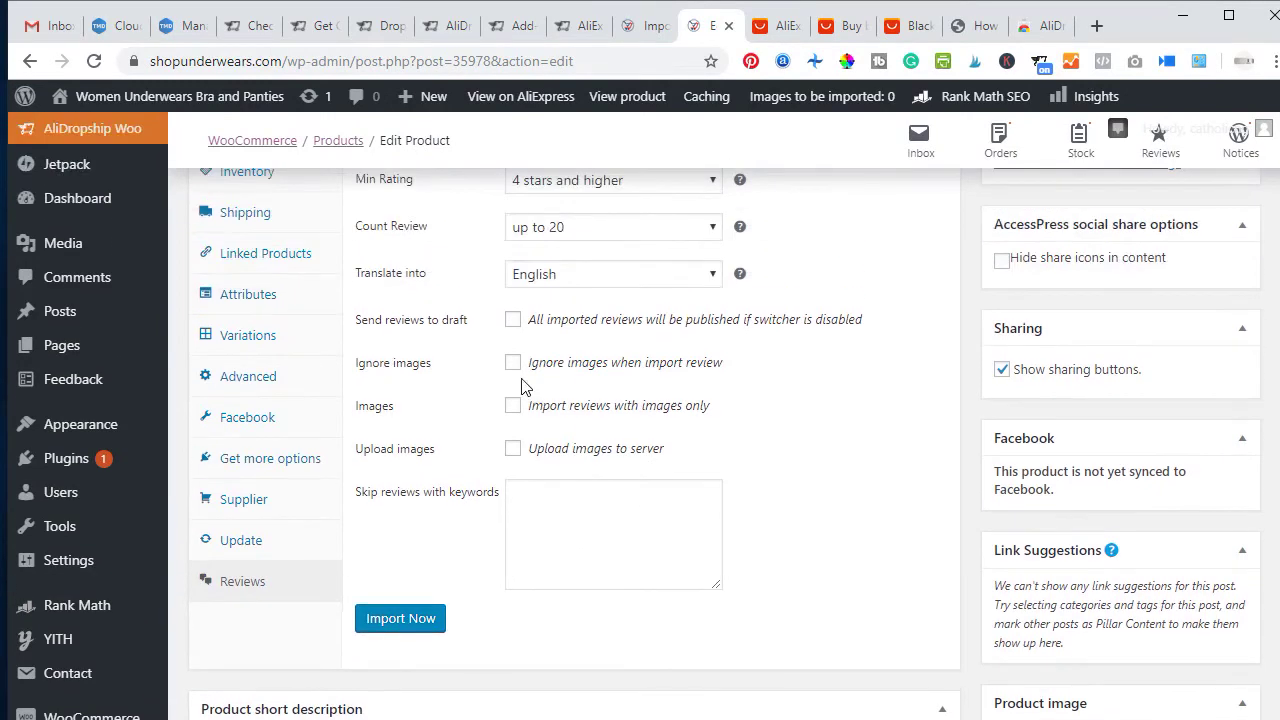
{"action": "scroll", "coordinate": [520, 340], "scroll_direction": "up", "scroll_amount": 2}
{"action": "left_click", "coordinate": [632, 386]}
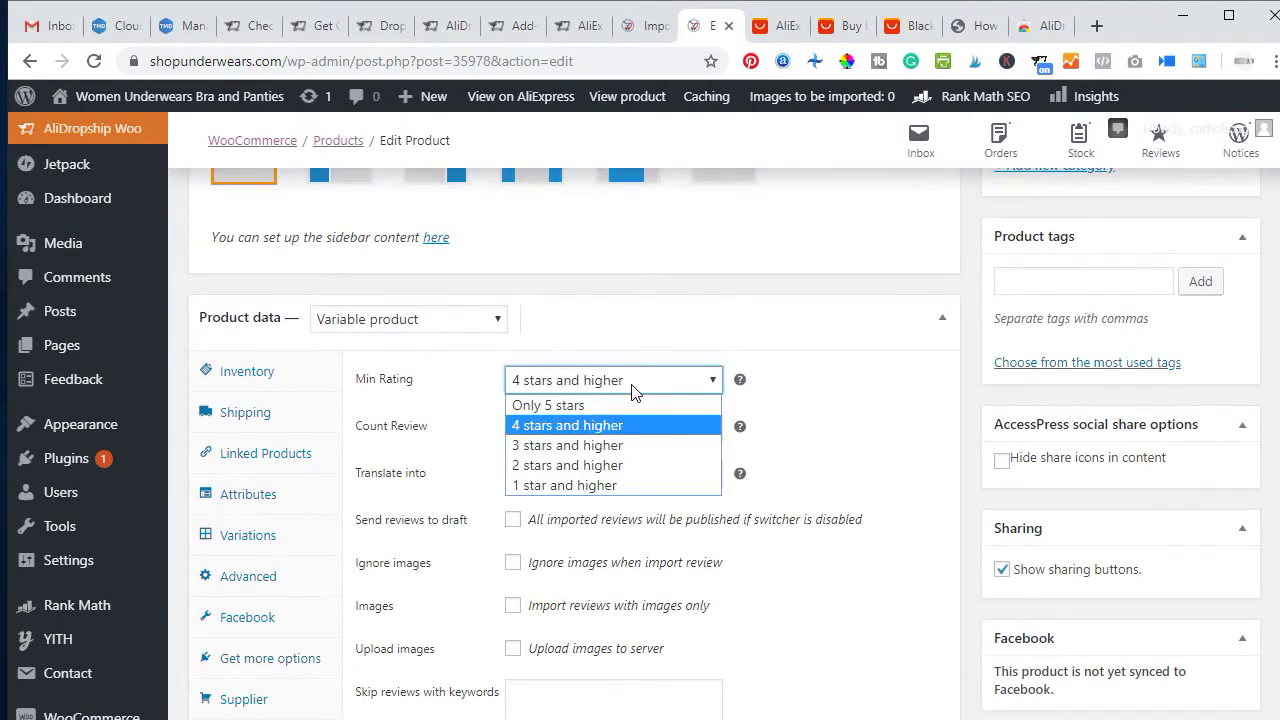
{"action": "left_click", "coordinate": [608, 428]}
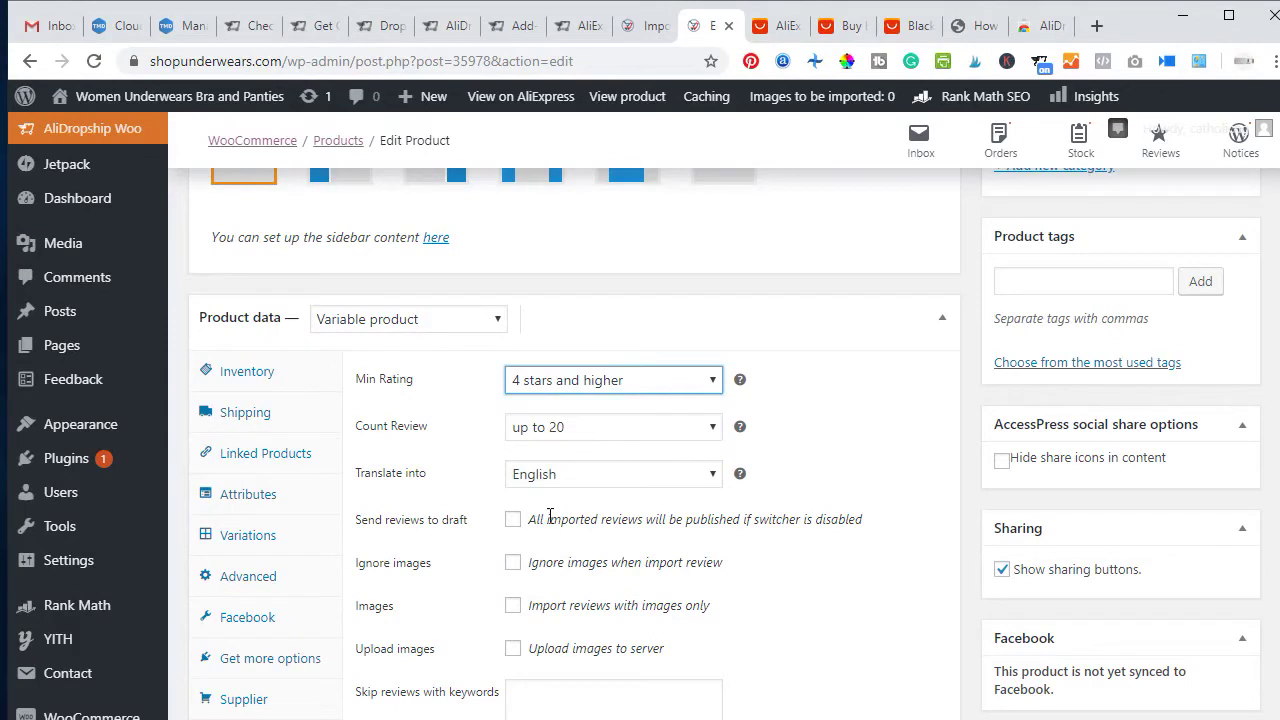
{"action": "scroll", "coordinate": [545, 510], "scroll_direction": "down", "scroll_amount": 2}
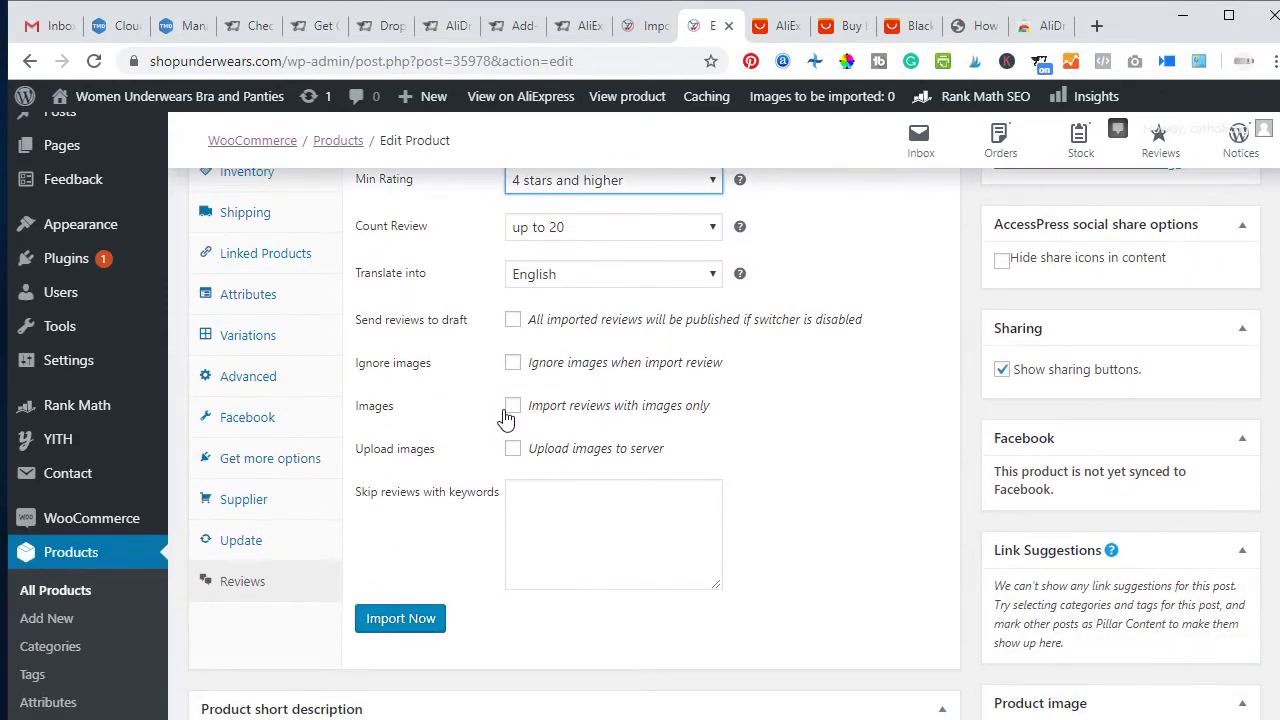
{"action": "left_click", "coordinate": [515, 324]}
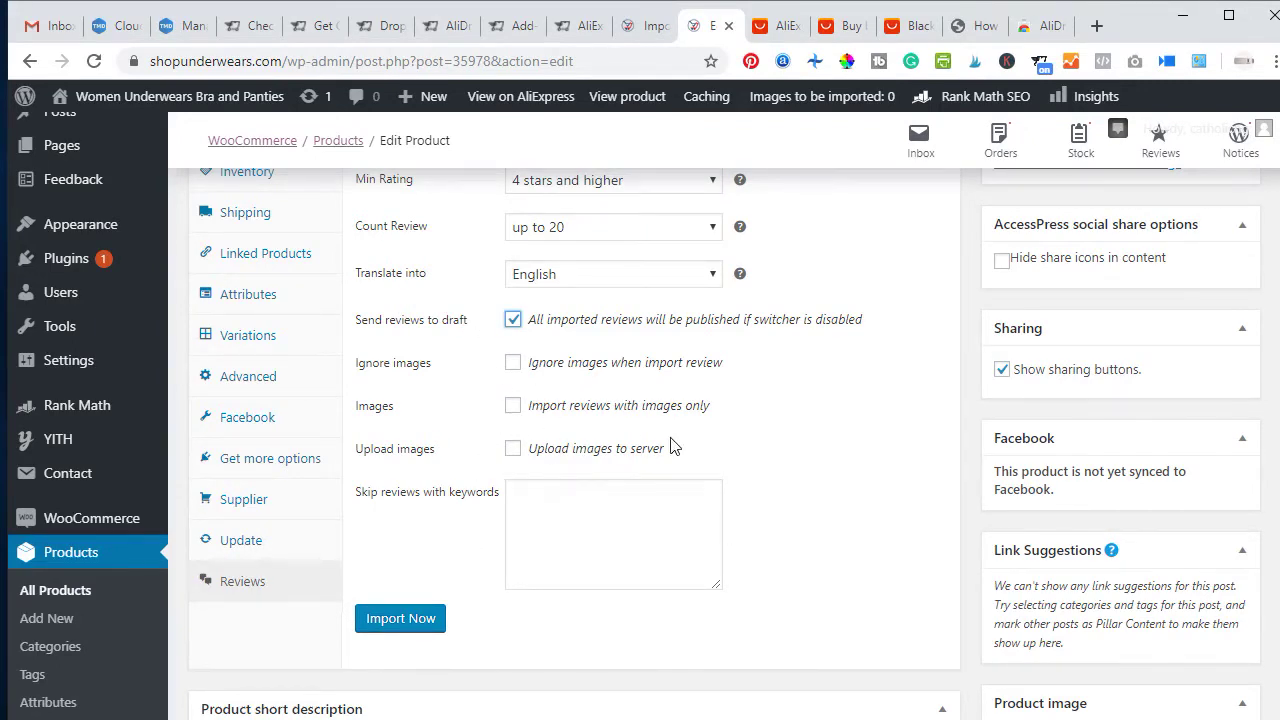
Check the reviewers' countries, comments and photos among the AliExpress customer reviews.
{"action": "left_click", "coordinate": [905, 26]}
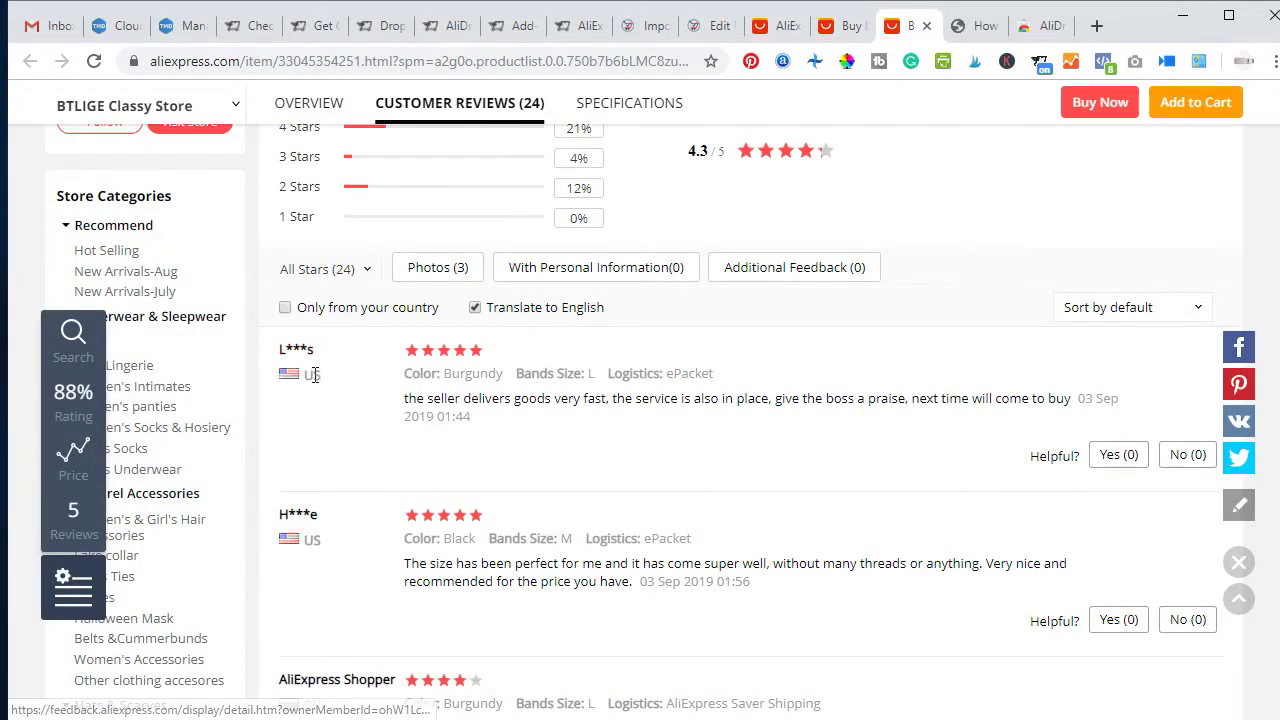
{"action": "scroll", "coordinate": [325, 526], "scroll_direction": "down", "scroll_amount": 1}
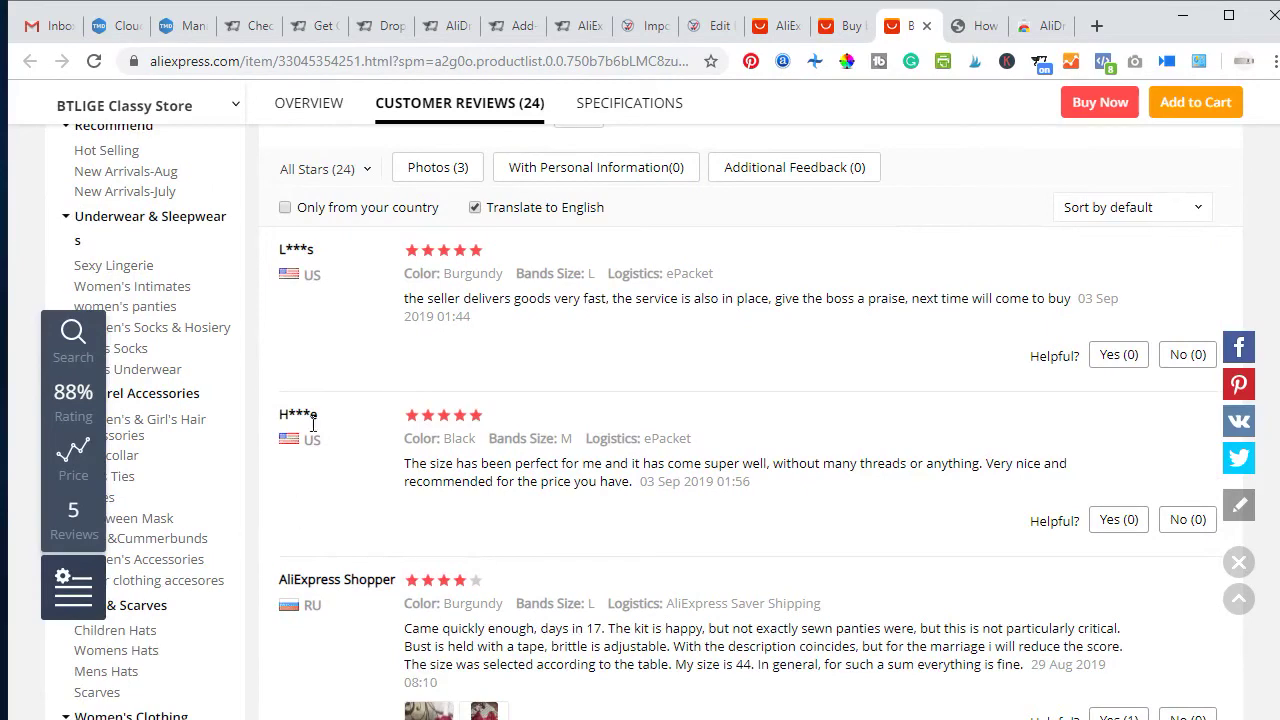
{"action": "scroll", "coordinate": [537, 607], "scroll_direction": "down", "scroll_amount": 3}
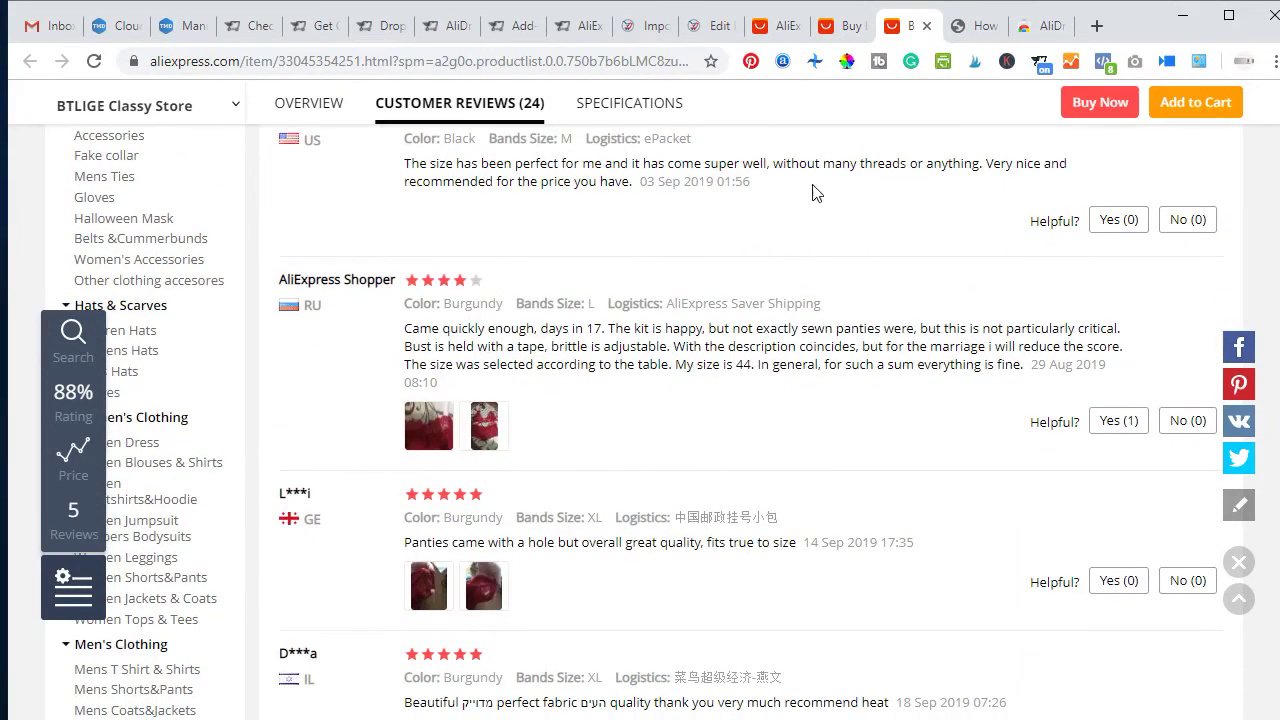
Back in the WordPress product editor, restrict the review import to reviews with images only and run the import.
{"action": "left_click", "coordinate": [736, 25]}
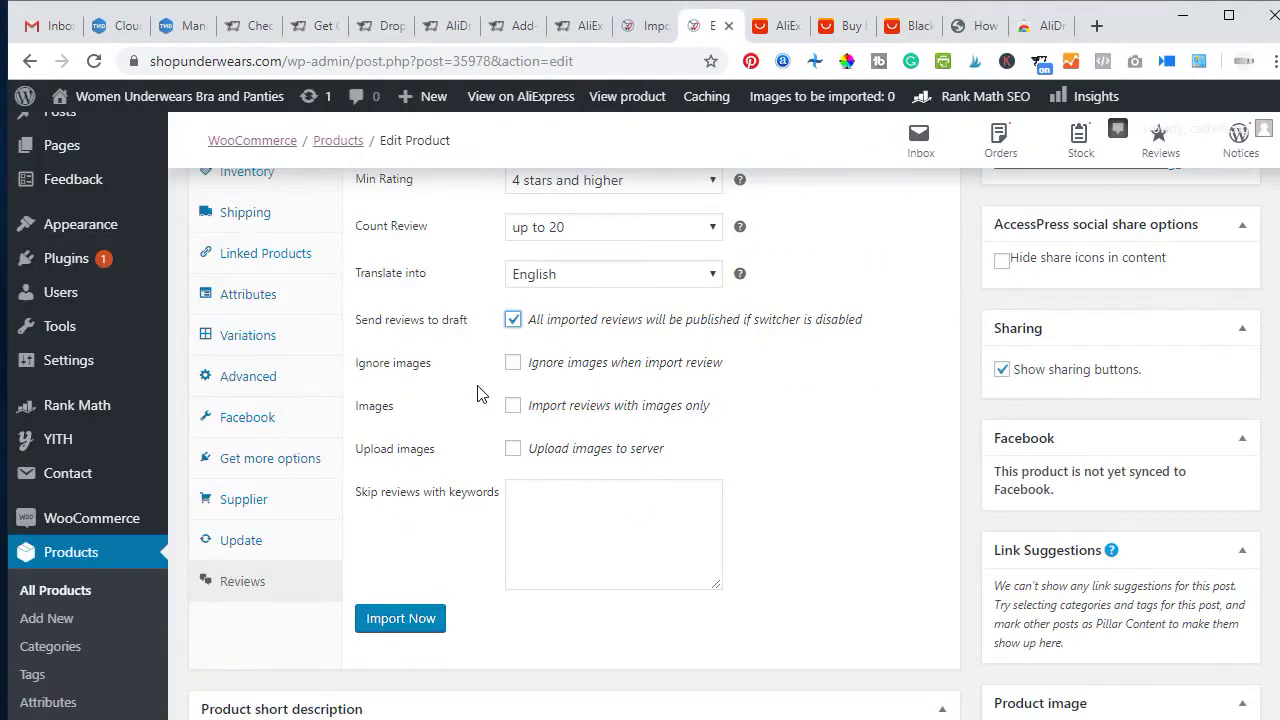
{"action": "left_click", "coordinate": [512, 405]}
{"action": "left_click", "coordinate": [390, 618]}
Open the WooCommerce orders list and look over the store's orders and their statuses.
{"action": "scroll", "coordinate": [865, 418], "scroll_direction": "up", "scroll_amount": 6}
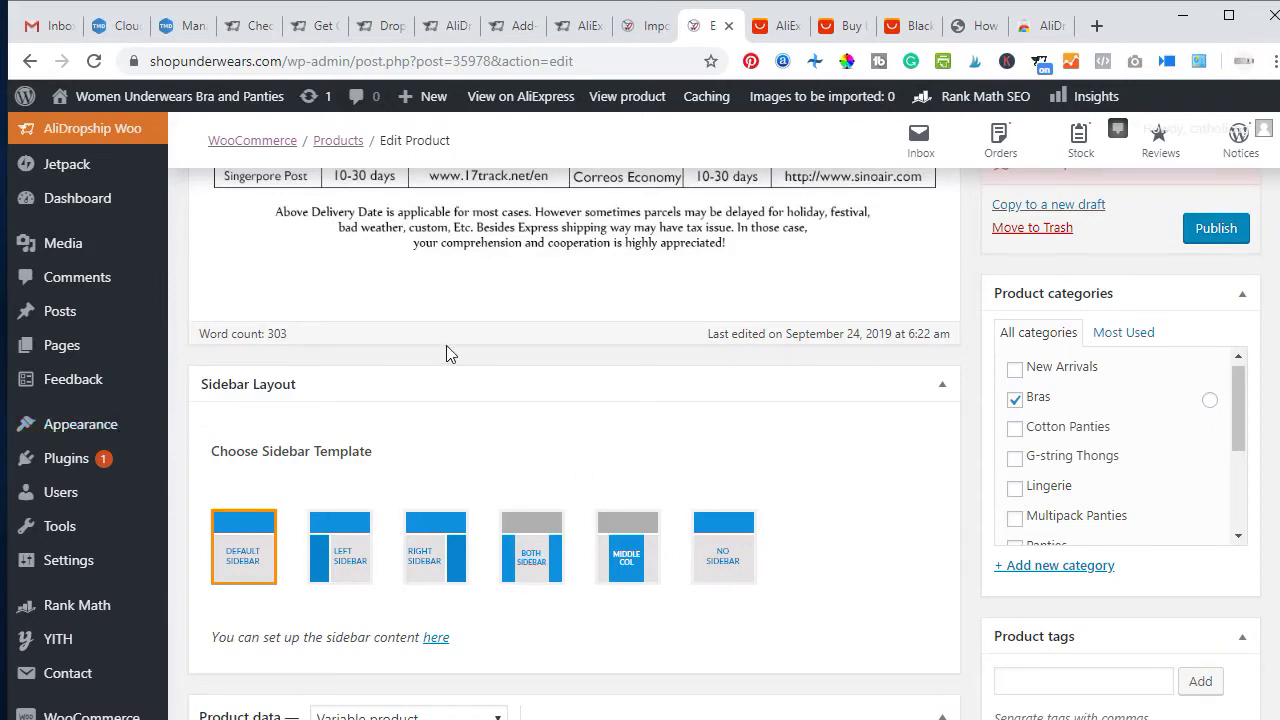
{"action": "scroll", "coordinate": [308, 528], "scroll_direction": "down", "scroll_amount": 1}
{"action": "scroll", "coordinate": [290, 545], "scroll_direction": "down", "scroll_amount": 2}
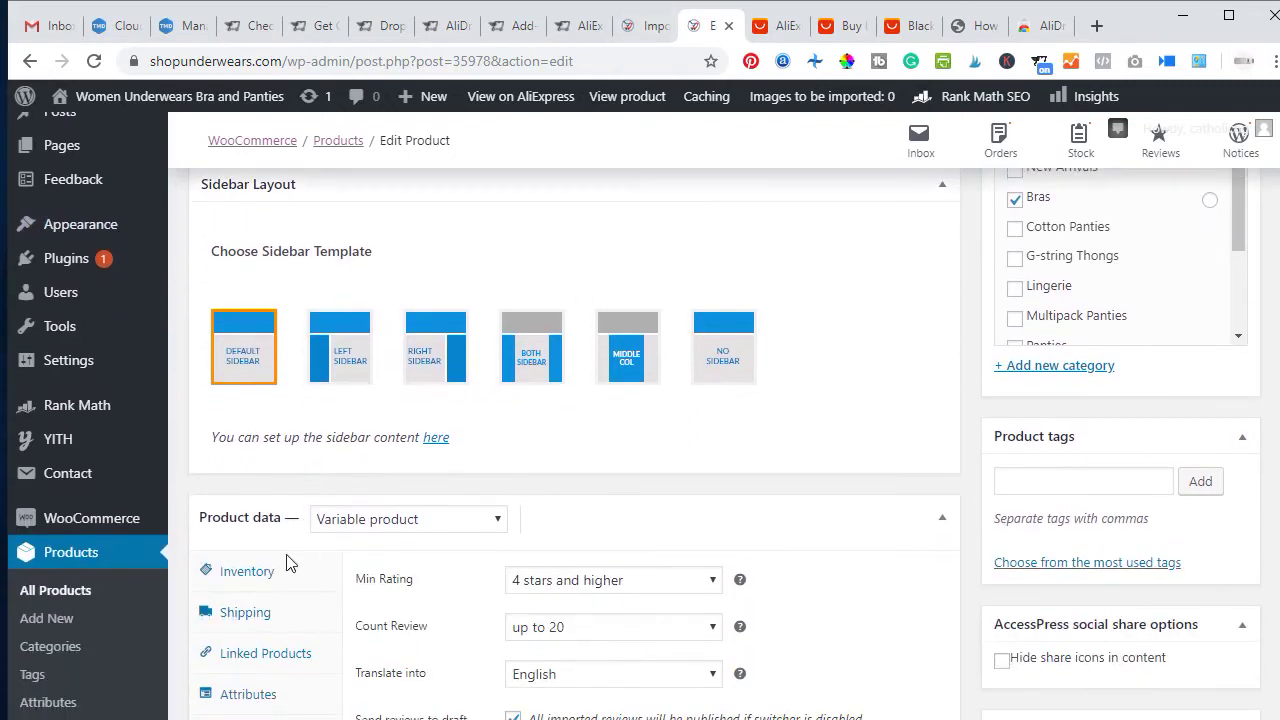
{"action": "scroll", "coordinate": [237, 571], "scroll_direction": "down", "scroll_amount": 2}
{"action": "scroll", "coordinate": [115, 541], "scroll_direction": "down", "scroll_amount": 3}
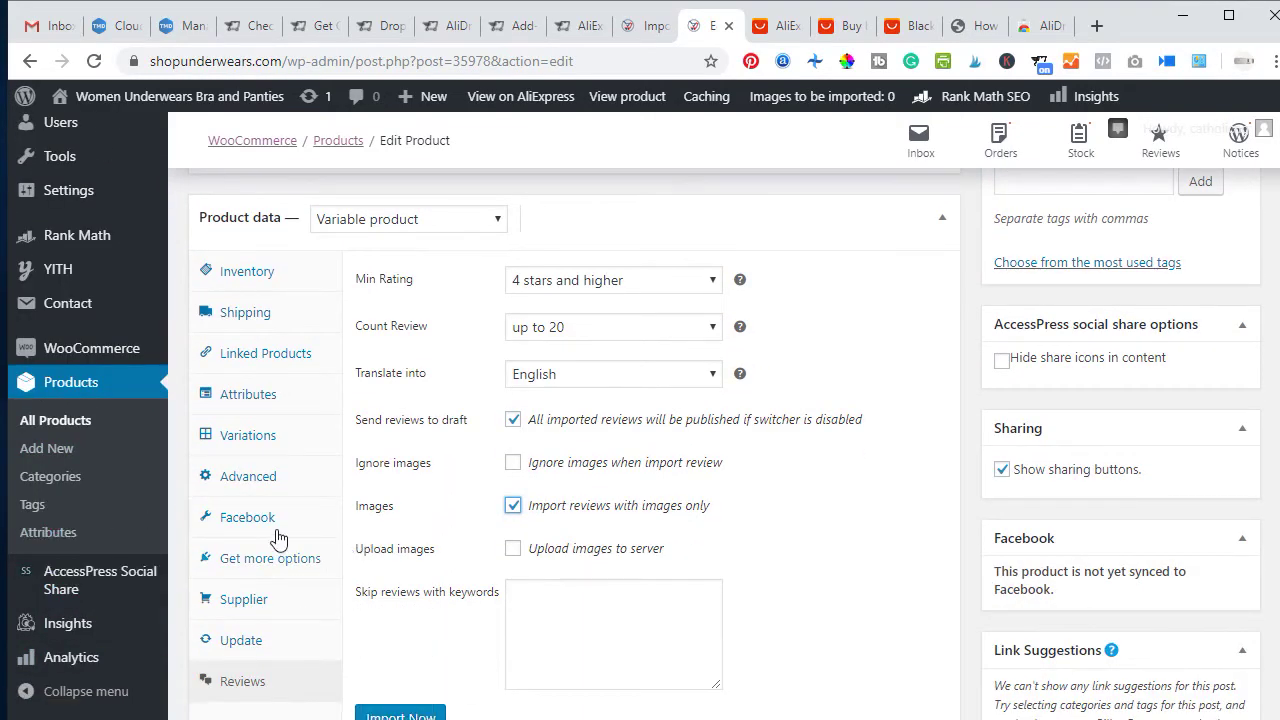
{"action": "mouse_move", "coordinate": [95, 360]}
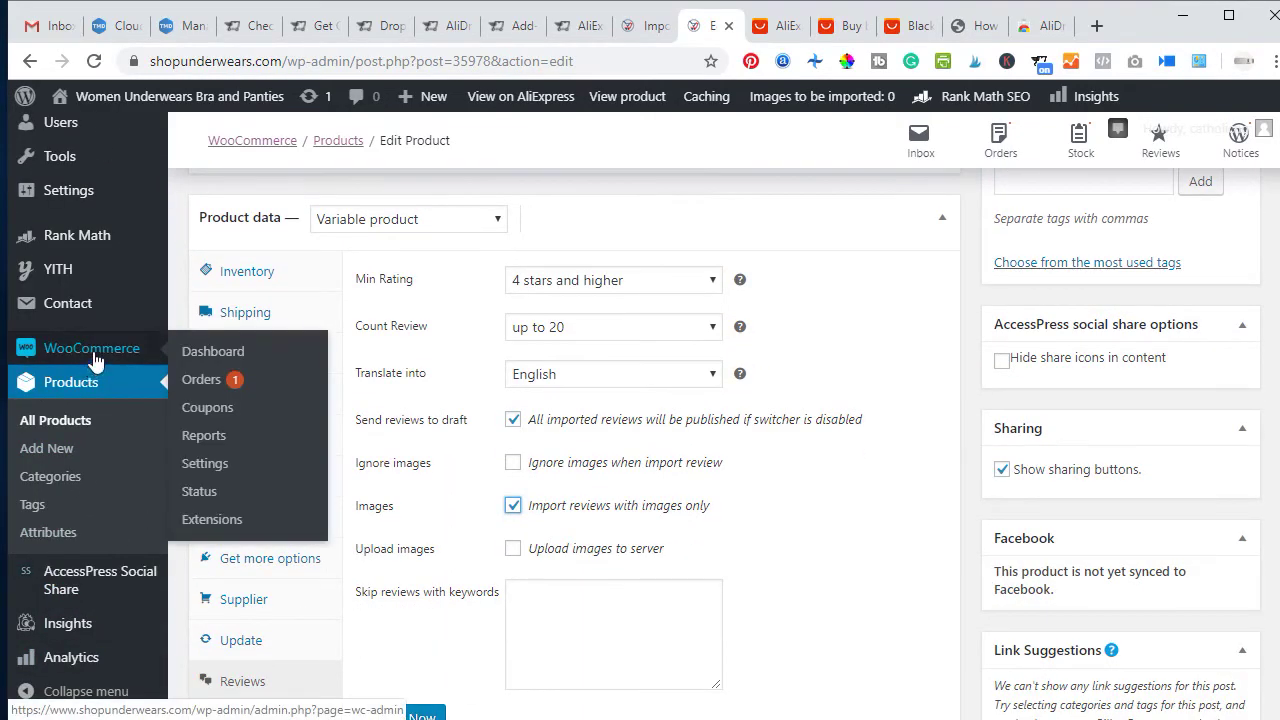
{"action": "left_click", "coordinate": [202, 380]}
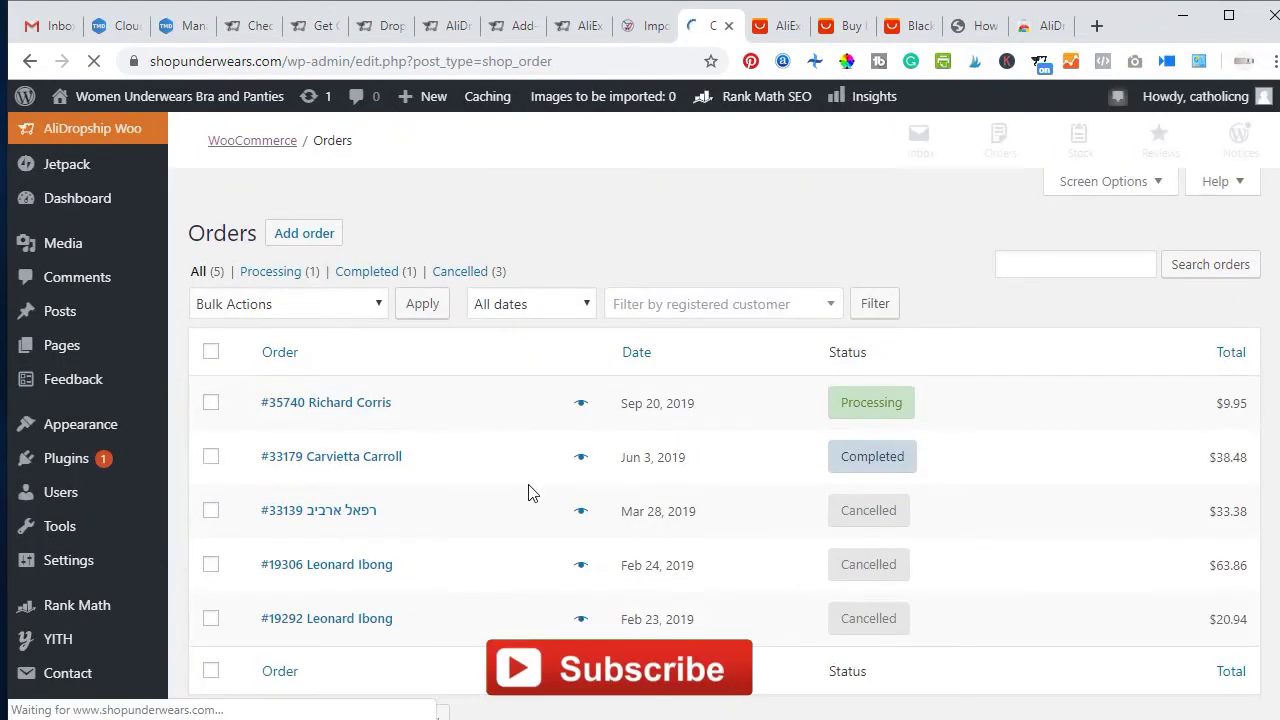
{"action": "scroll", "coordinate": [528, 491], "scroll_direction": "down", "scroll_amount": 3}
{"action": "scroll", "coordinate": [893, 457], "scroll_direction": "up", "scroll_amount": 3}
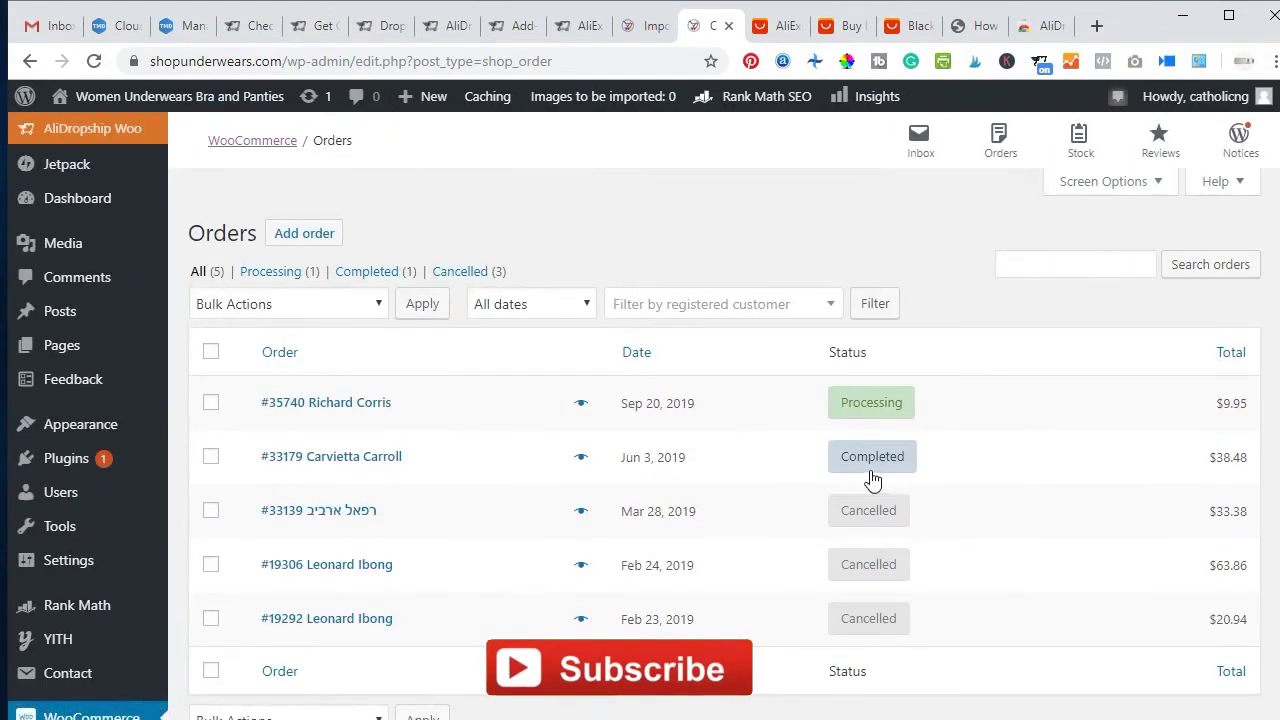
Open the order with Processing status and check its customer details, ordered item variation and order actions.
{"action": "left_click", "coordinate": [383, 408]}
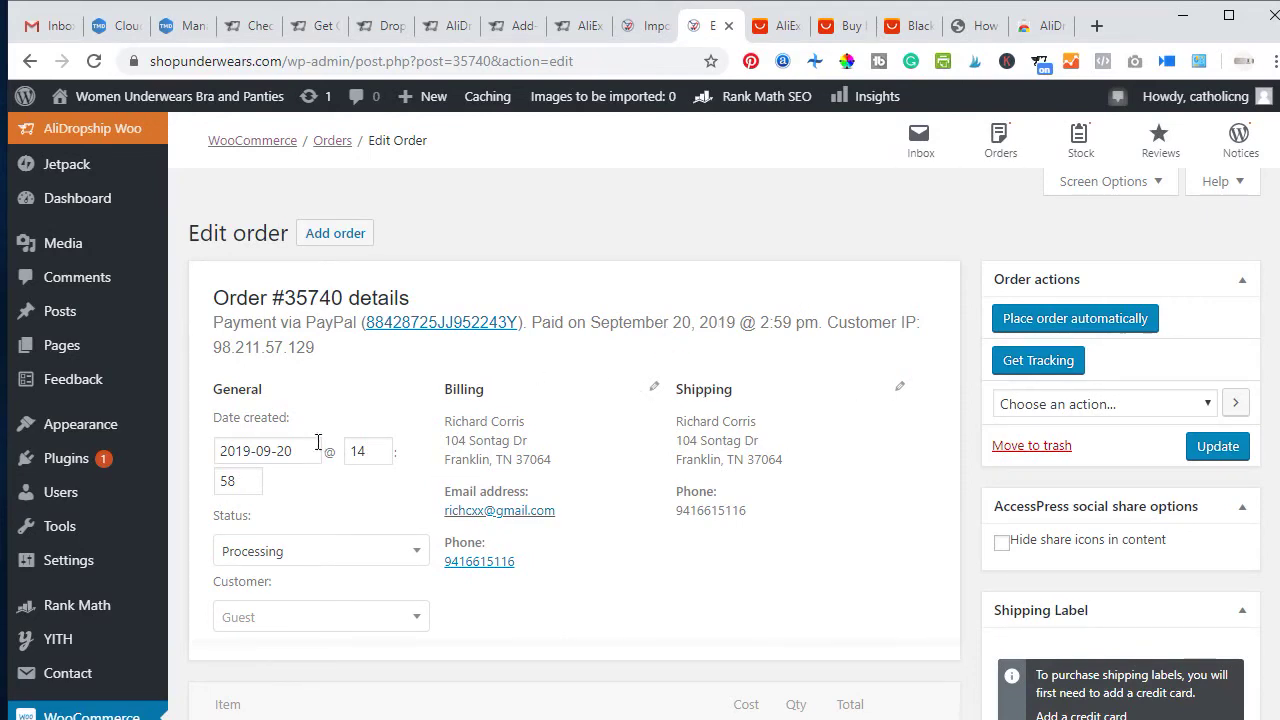
{"action": "scroll", "coordinate": [348, 490], "scroll_direction": "down", "scroll_amount": 3}
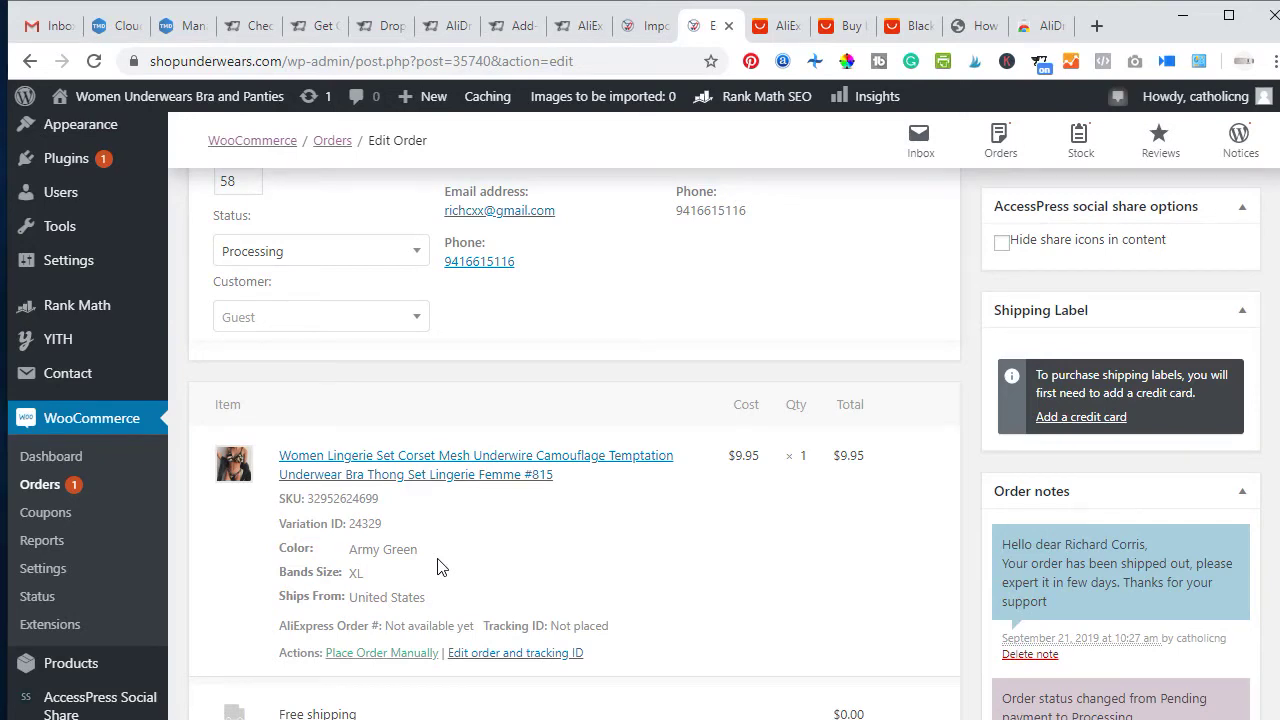
{"action": "scroll", "coordinate": [512, 558], "scroll_direction": "up", "scroll_amount": 3}
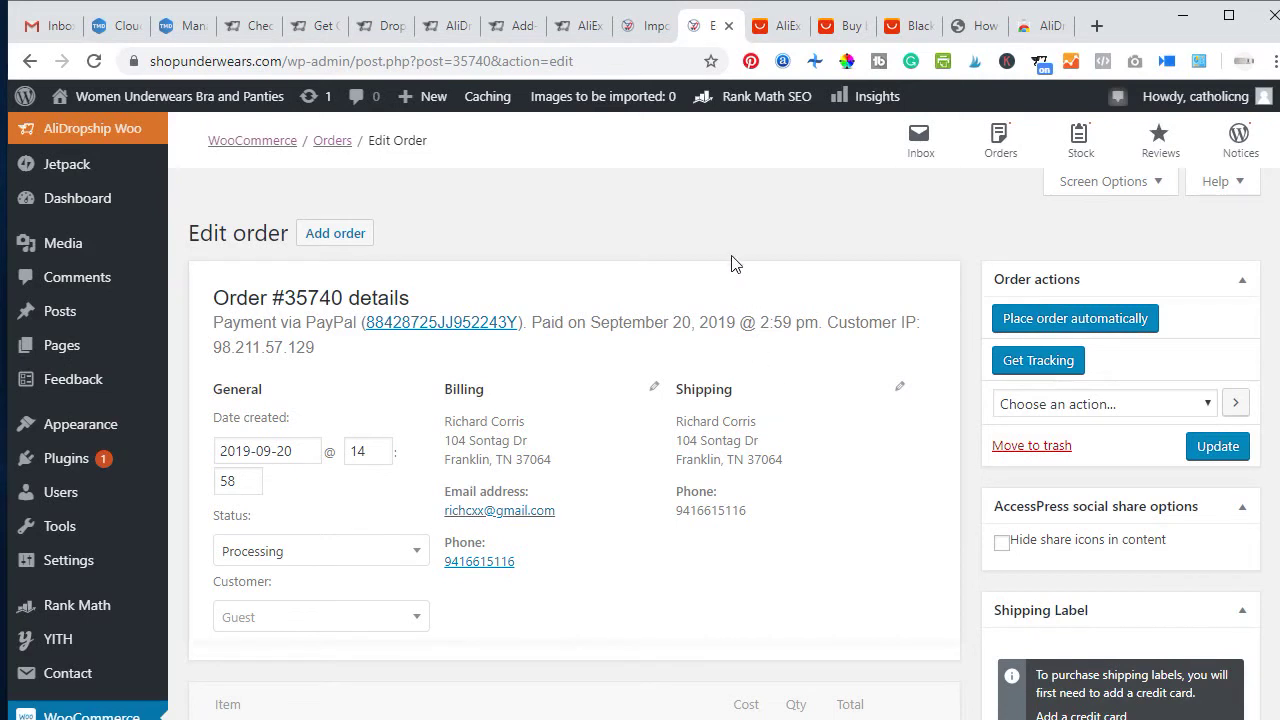
Open the store's front page in a new browser tab and look over its banners and featured products.
{"action": "right_click", "coordinate": [97, 98]}
{"action": "left_click", "coordinate": [120, 26]}
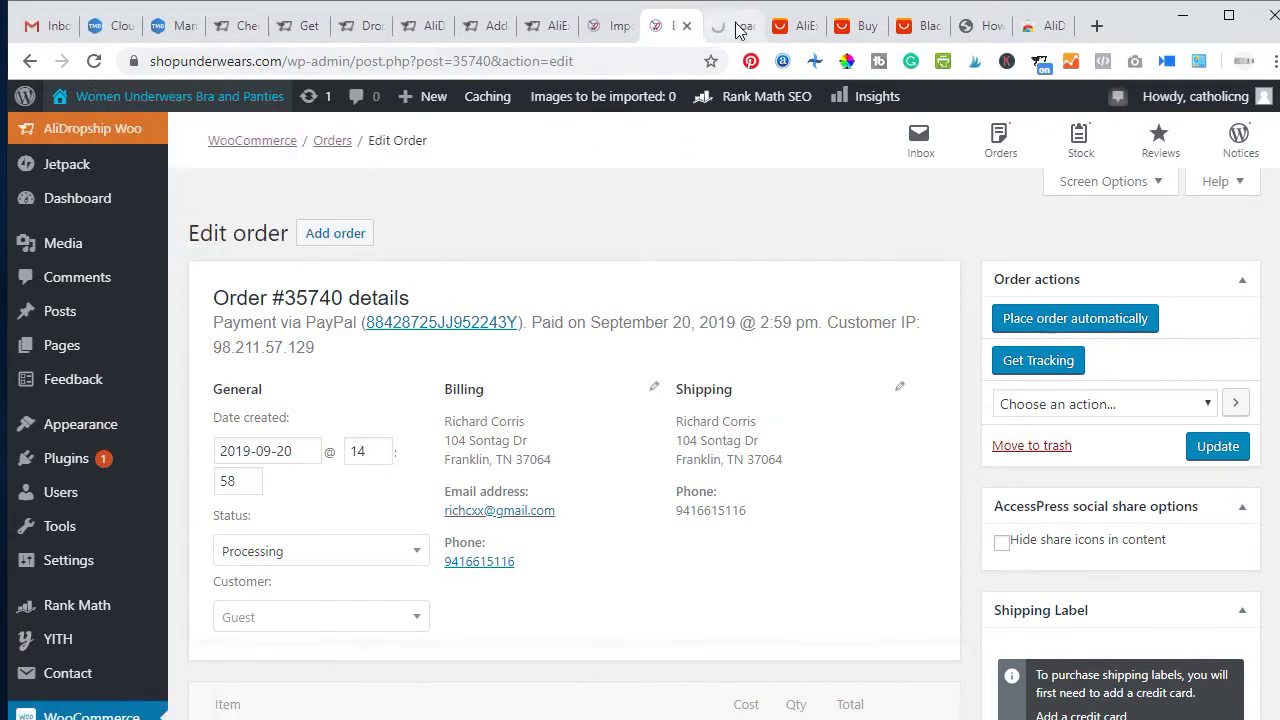
{"action": "left_click", "coordinate": [738, 27]}
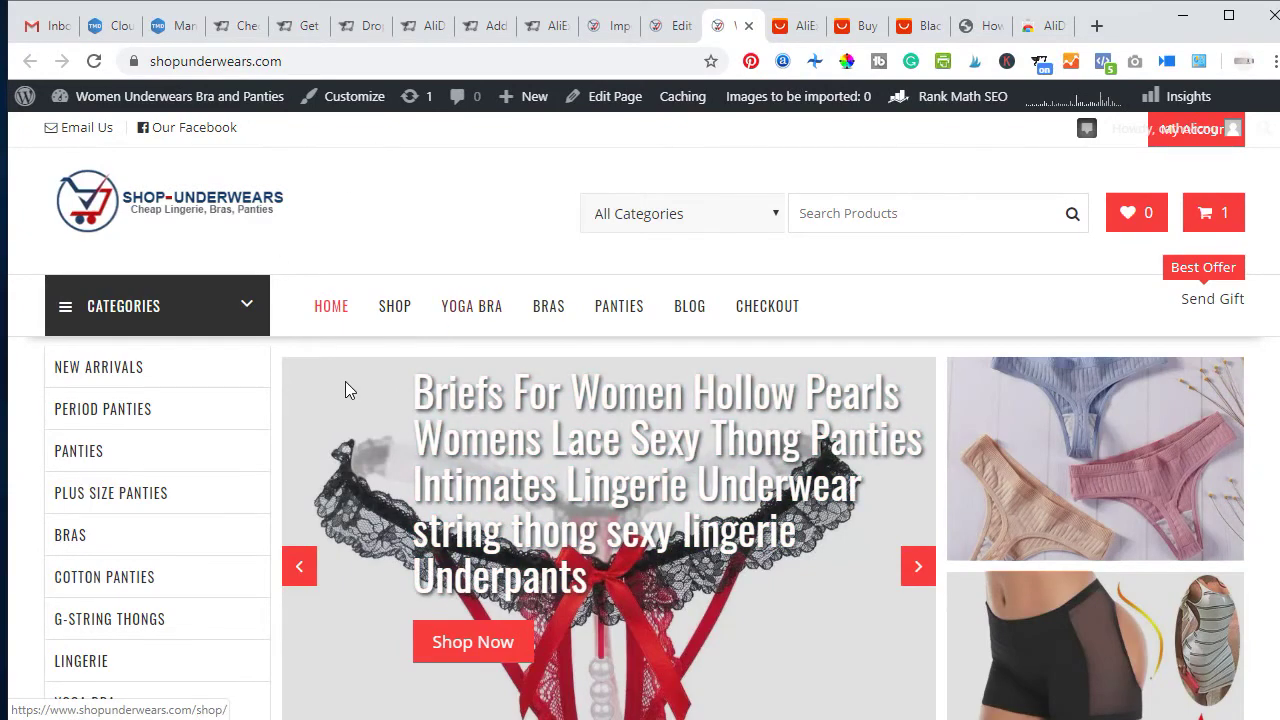
{"action": "scroll", "coordinate": [344, 400], "scroll_direction": "down", "scroll_amount": 4}
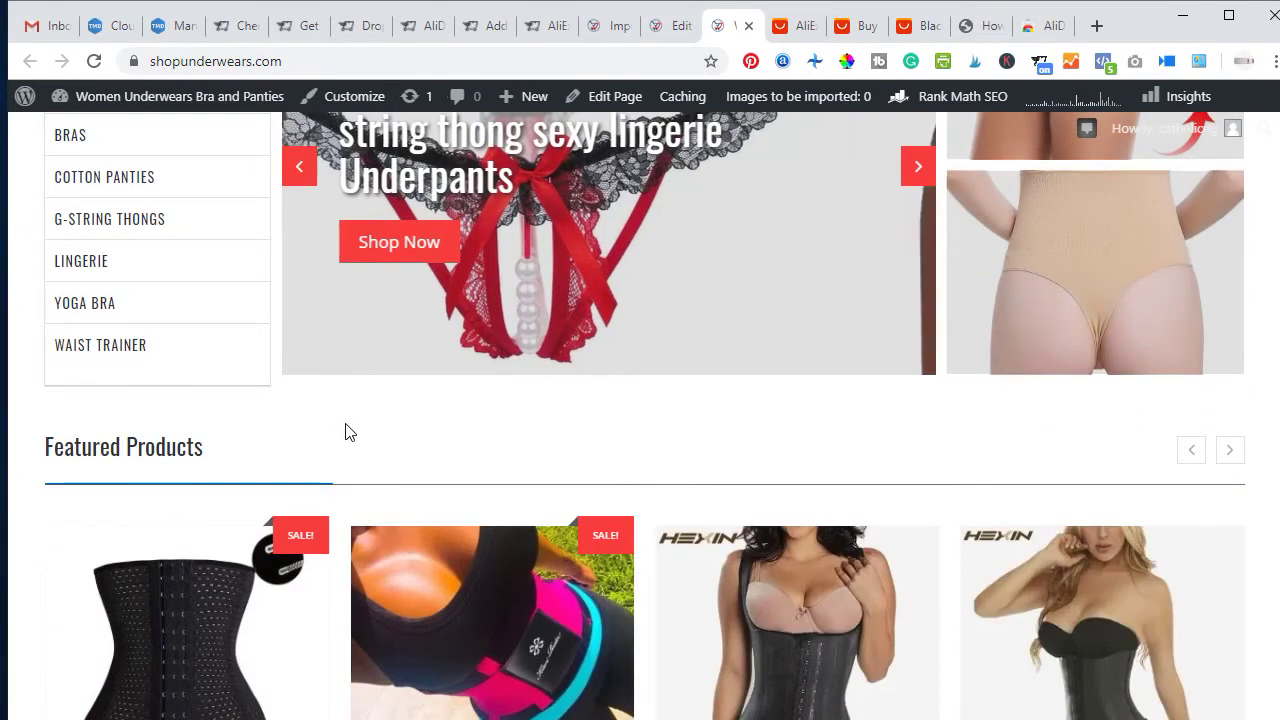
{"action": "scroll", "coordinate": [346, 431], "scroll_direction": "down", "scroll_amount": 3}
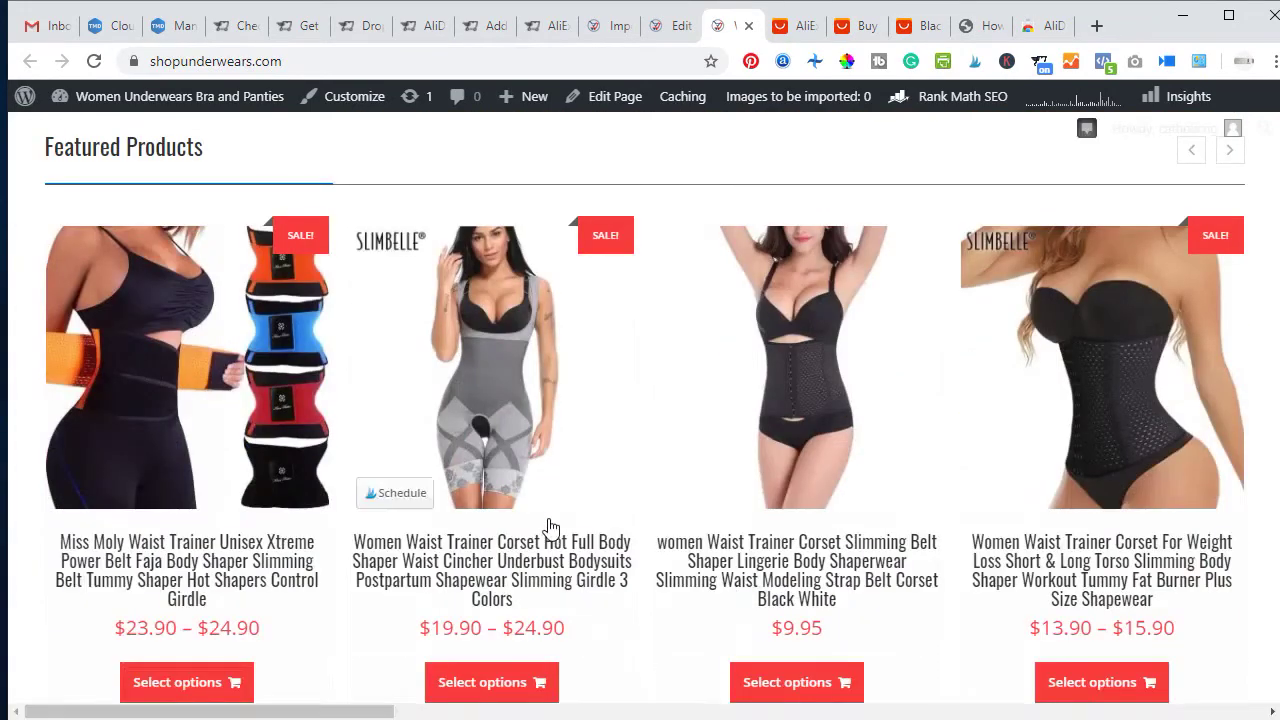
{"action": "scroll", "coordinate": [889, 423], "scroll_direction": "up", "scroll_amount": 8}
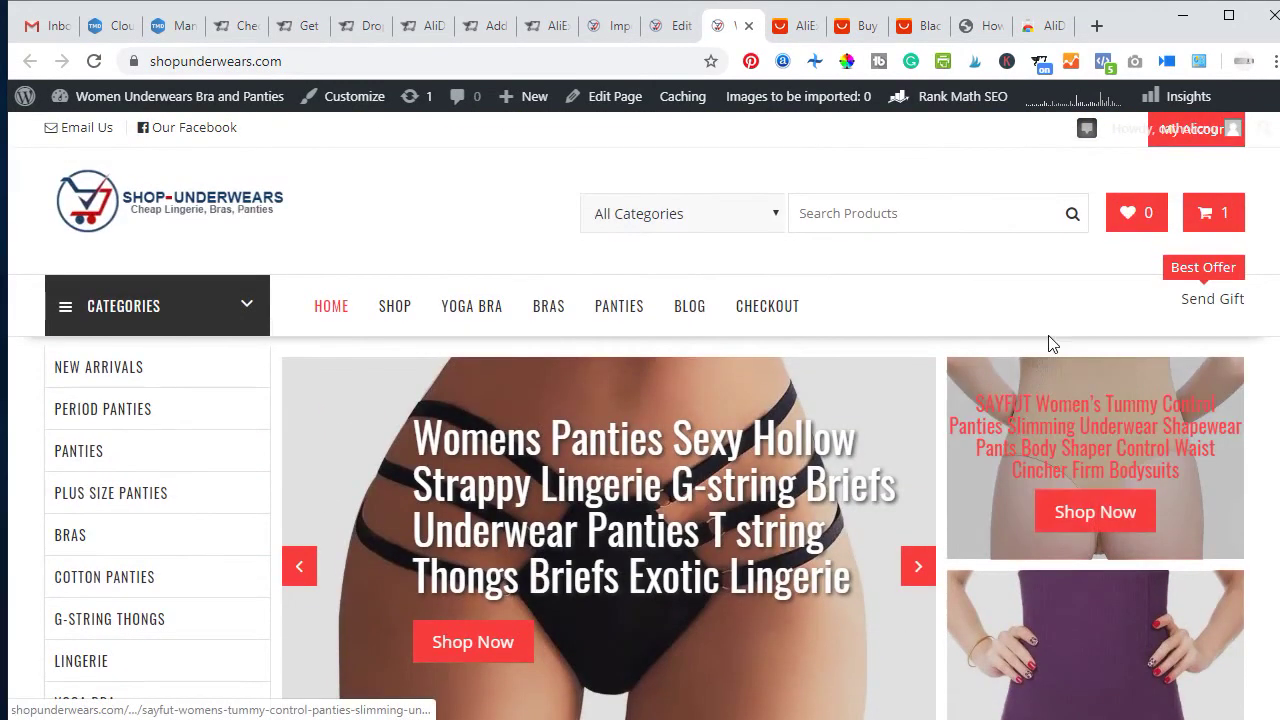
Open the shopping cart and review the yoga pants item, shipping and cart totals.
{"action": "mouse_move", "coordinate": [1214, 214]}
{"action": "left_click", "coordinate": [1164, 672]}
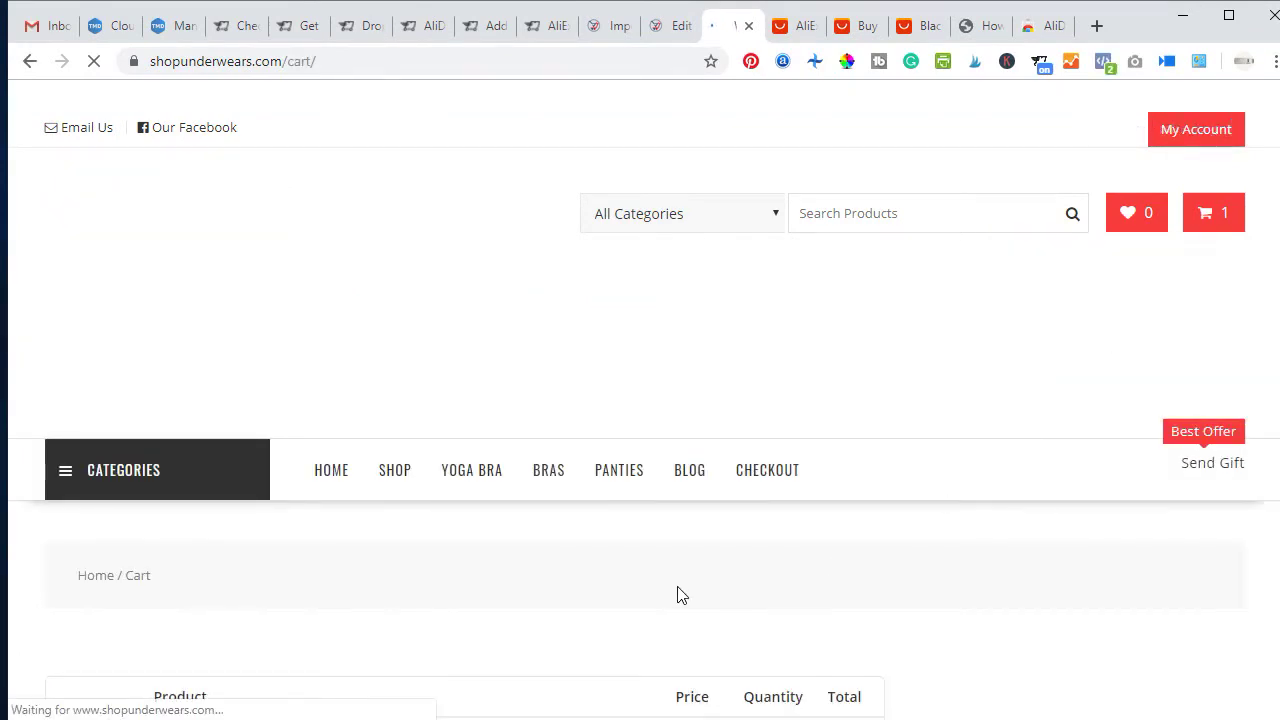
{"action": "scroll", "coordinate": [552, 494], "scroll_direction": "down", "scroll_amount": 7}
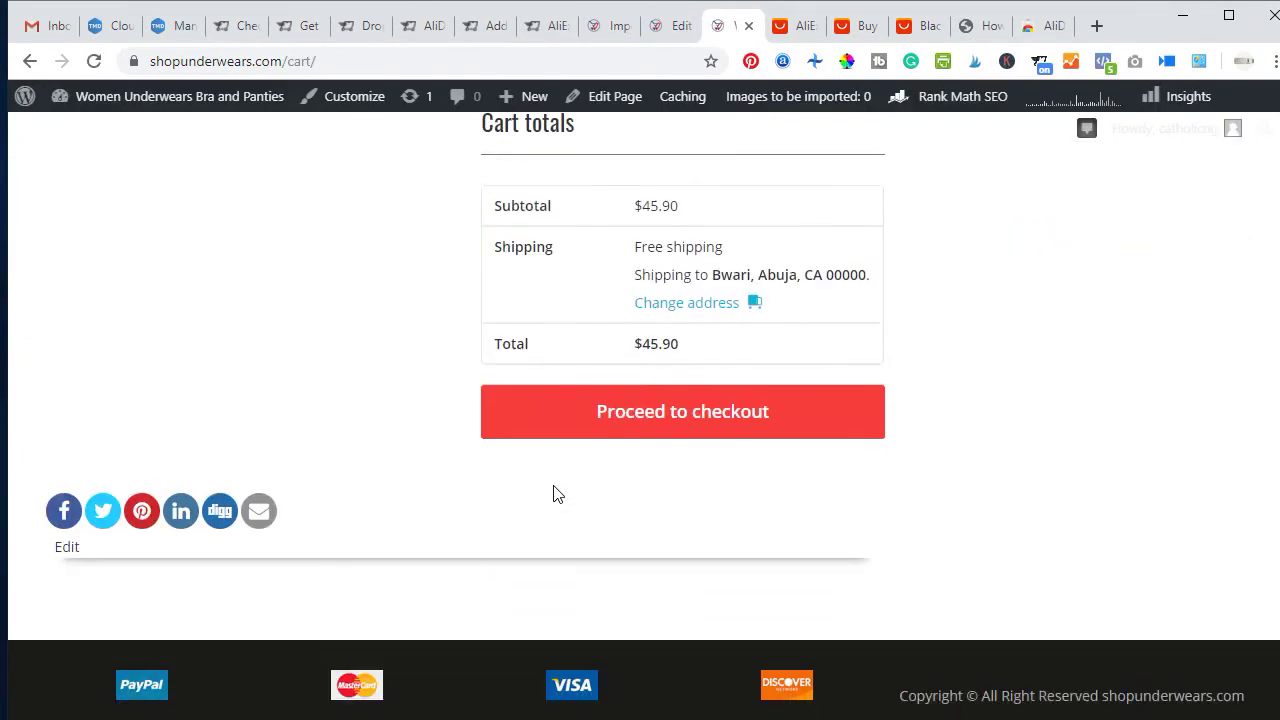
{"action": "scroll", "coordinate": [557, 494], "scroll_direction": "up", "scroll_amount": 2}
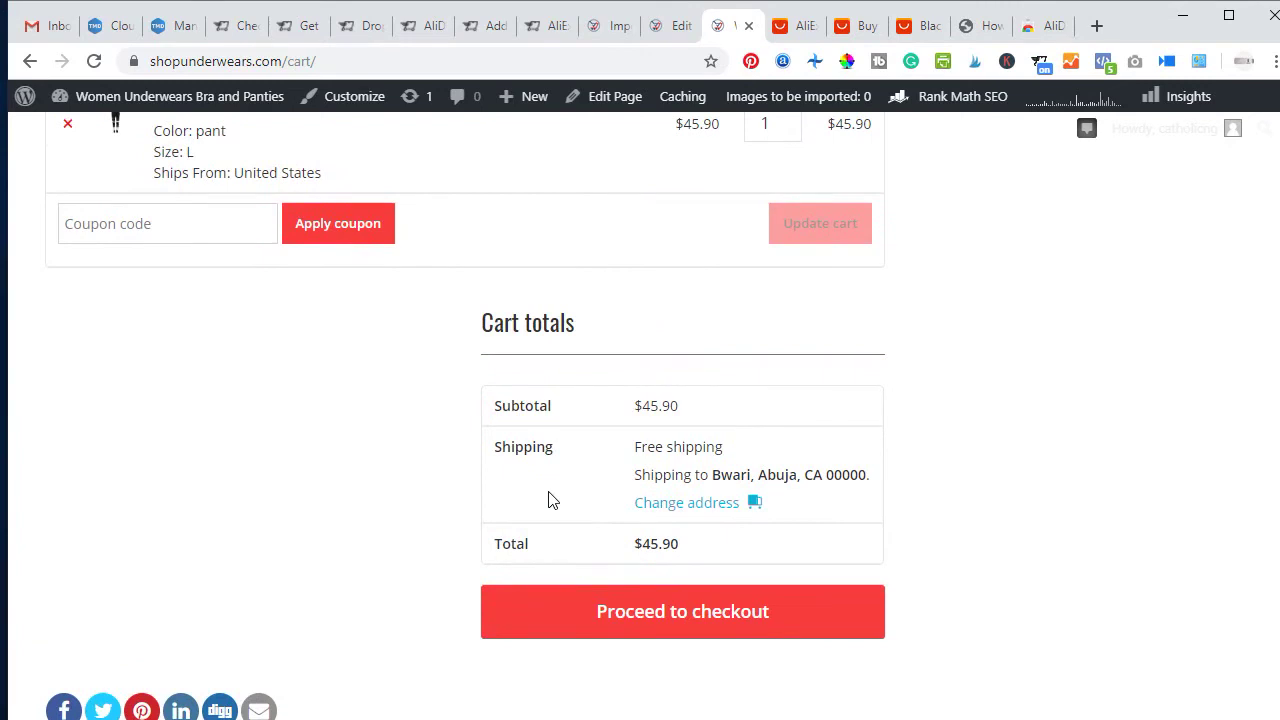
{"action": "scroll", "coordinate": [552, 500], "scroll_direction": "up", "scroll_amount": 3}
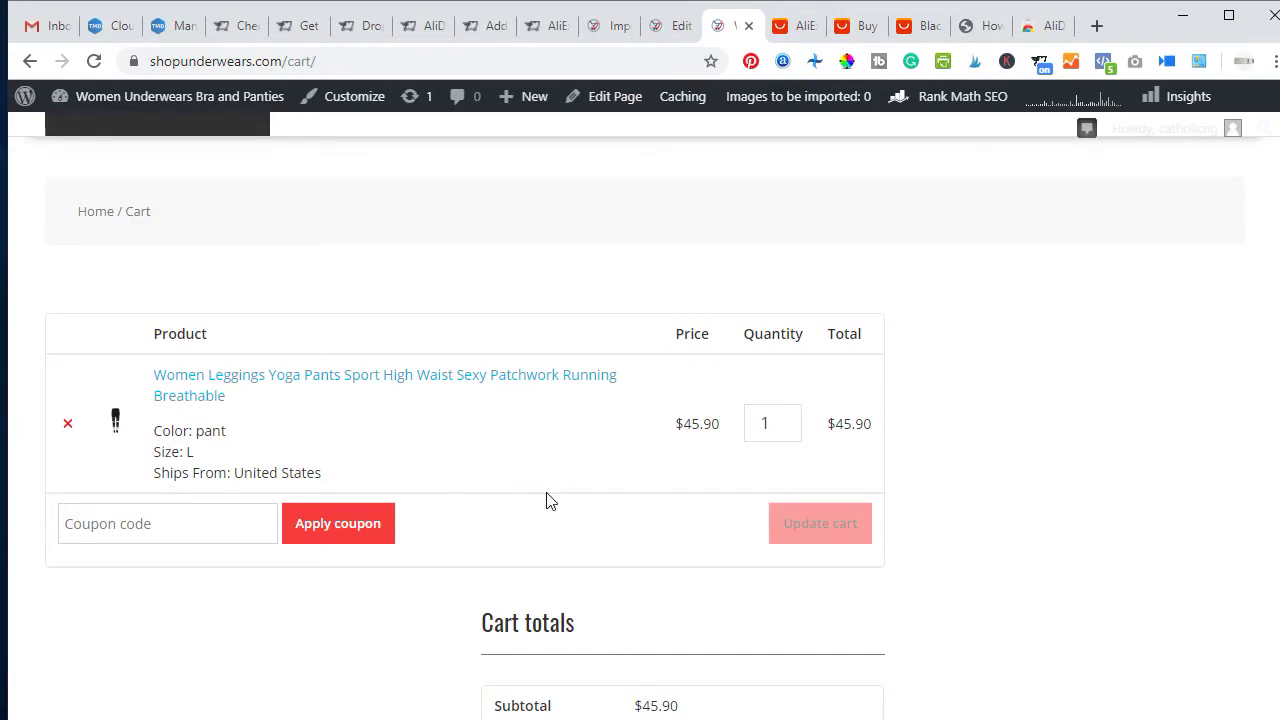
{"action": "scroll", "coordinate": [547, 500], "scroll_direction": "down", "scroll_amount": 5}
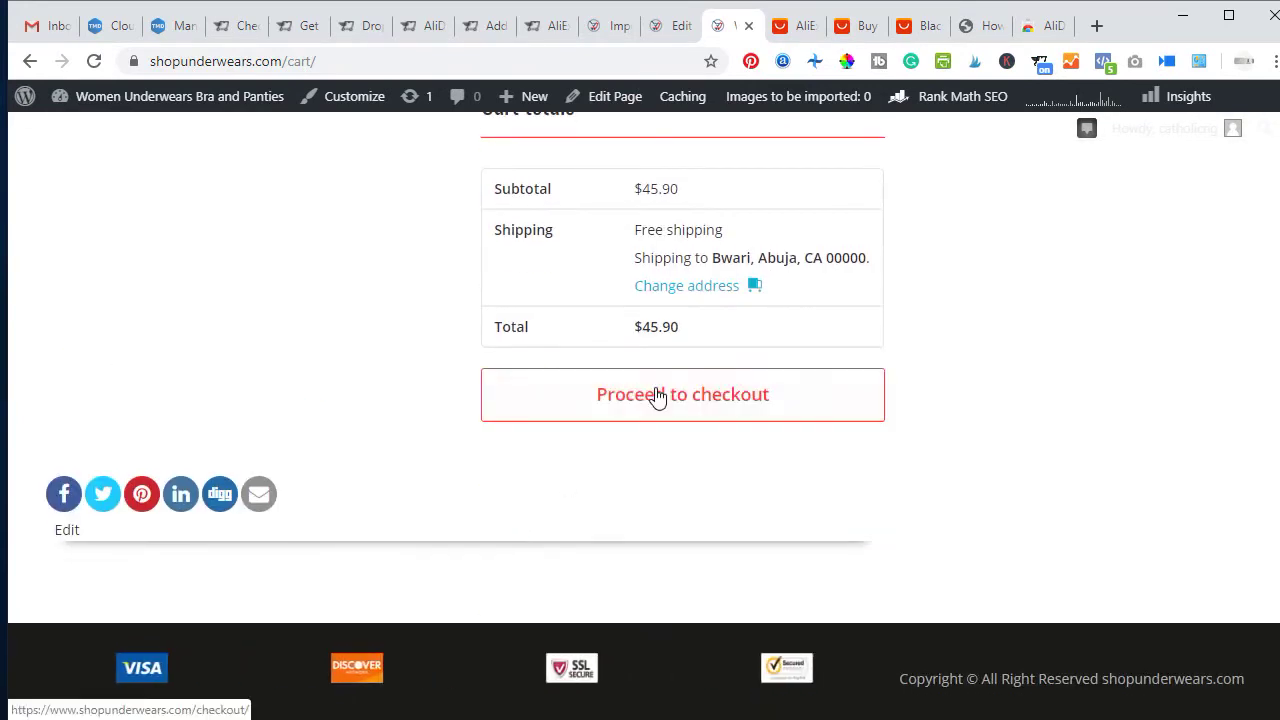
Proceed to checkout, review the billing fields and payment methods, and return to the WordPress order.
{"action": "left_click", "coordinate": [657, 394]}
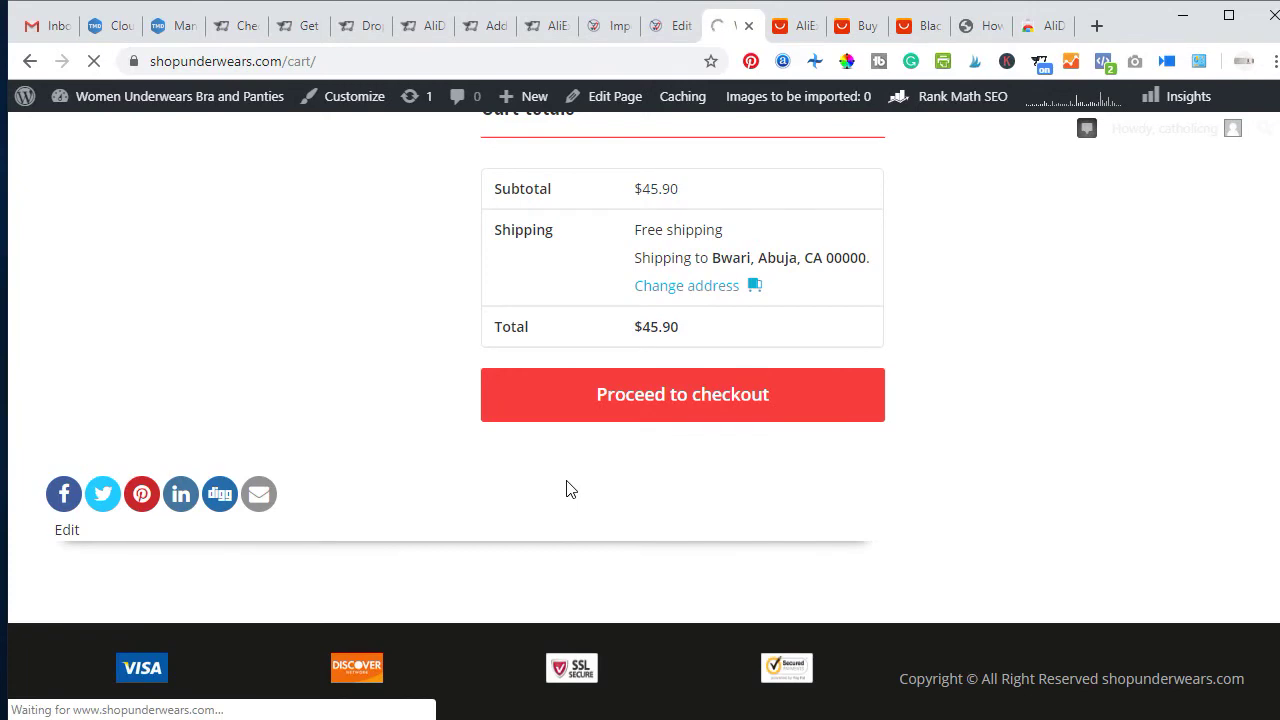
{"action": "scroll", "coordinate": [566, 489], "scroll_direction": "down", "scroll_amount": 6}
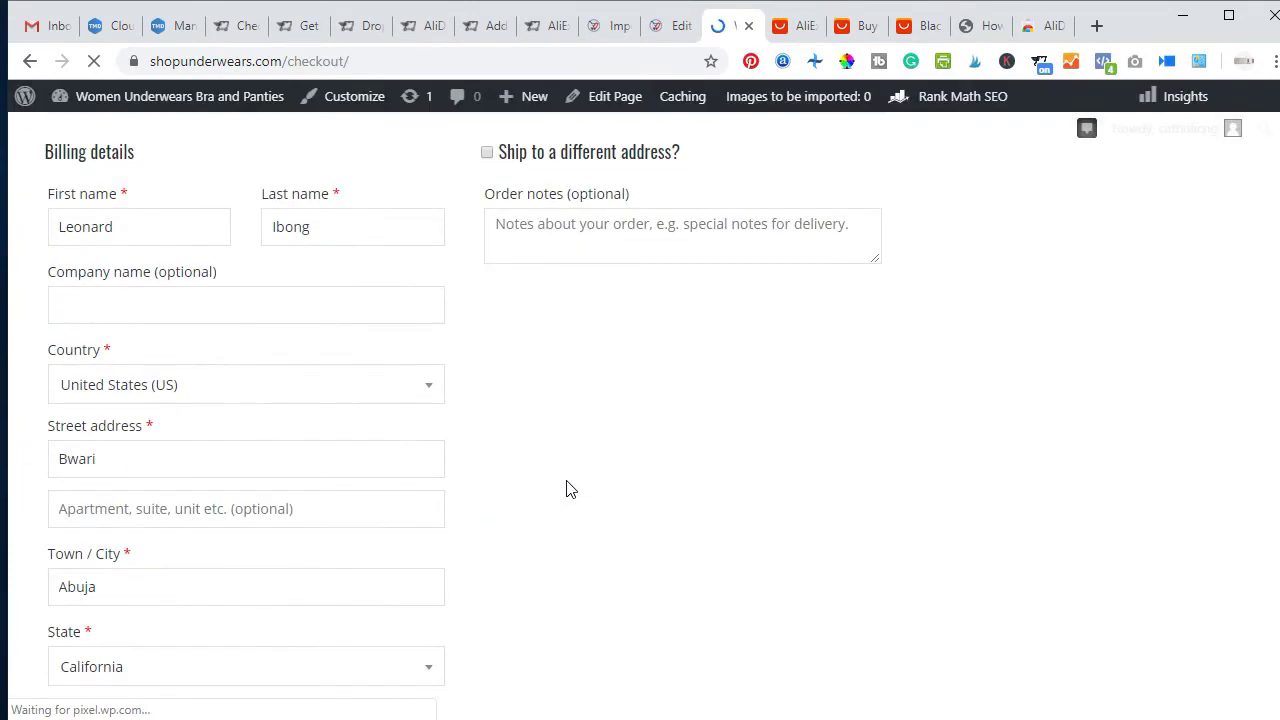
{"action": "scroll", "coordinate": [531, 503], "scroll_direction": "down", "scroll_amount": 15}
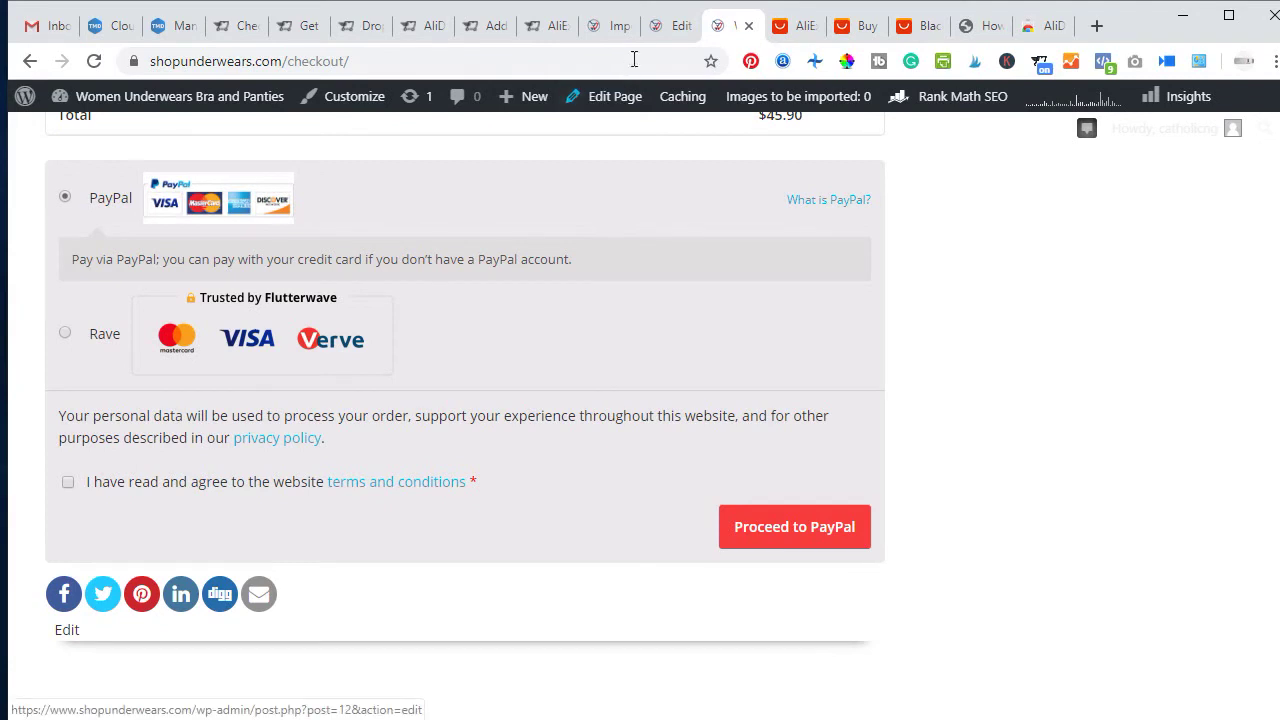
{"action": "left_click", "coordinate": [665, 27]}
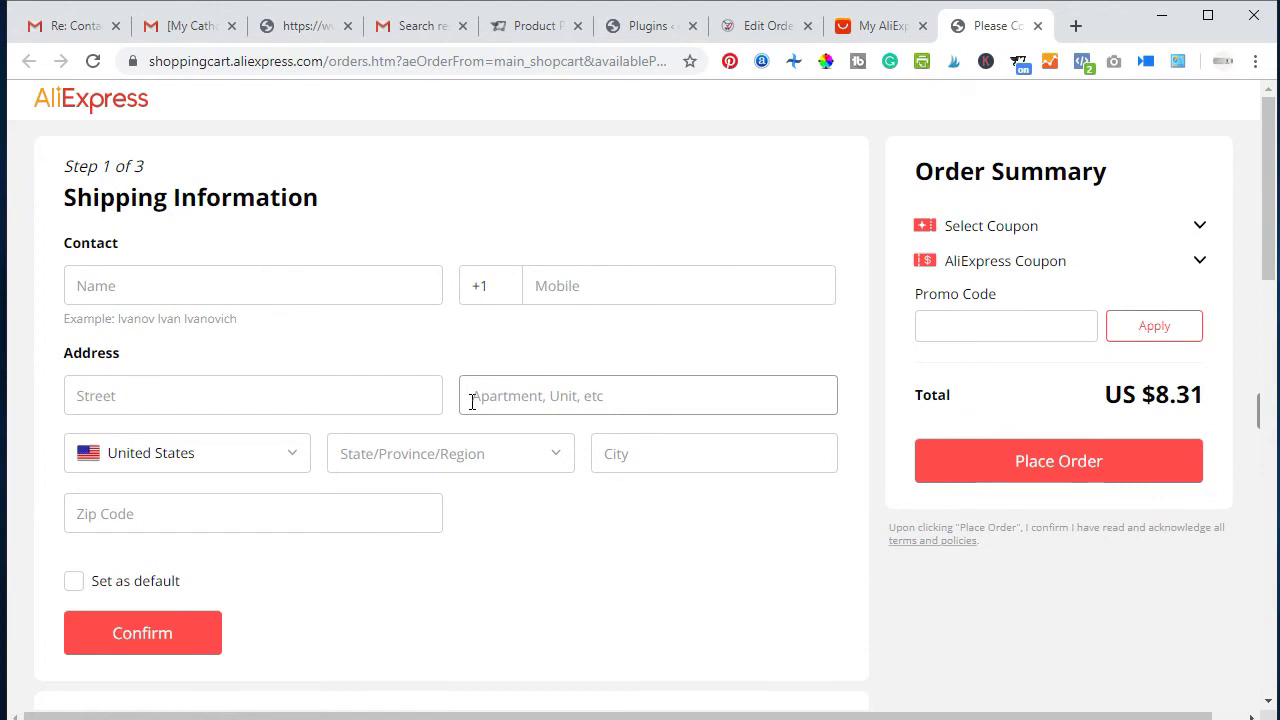
In AliExpress's shipping information form, select the state of the customer's address.
{"action": "key", "text": "Tab"}
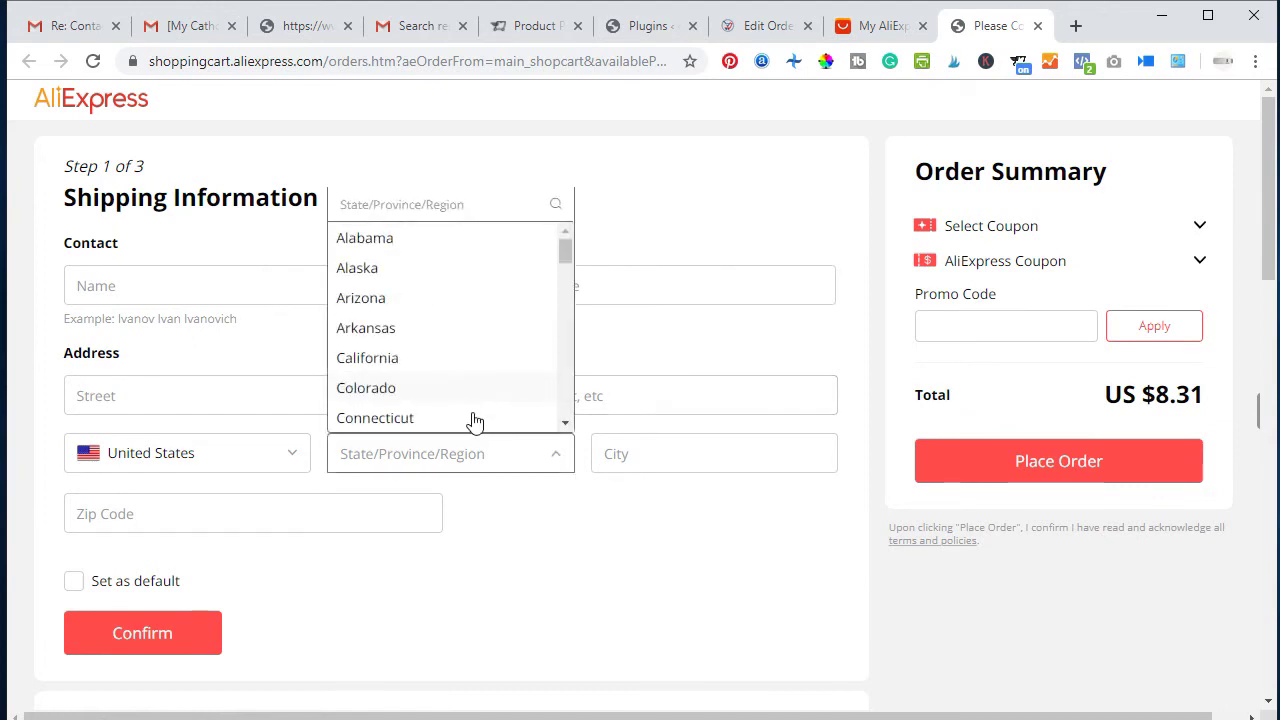
{"action": "key", "text": "t"}
{"action": "key", "text": "Return"}
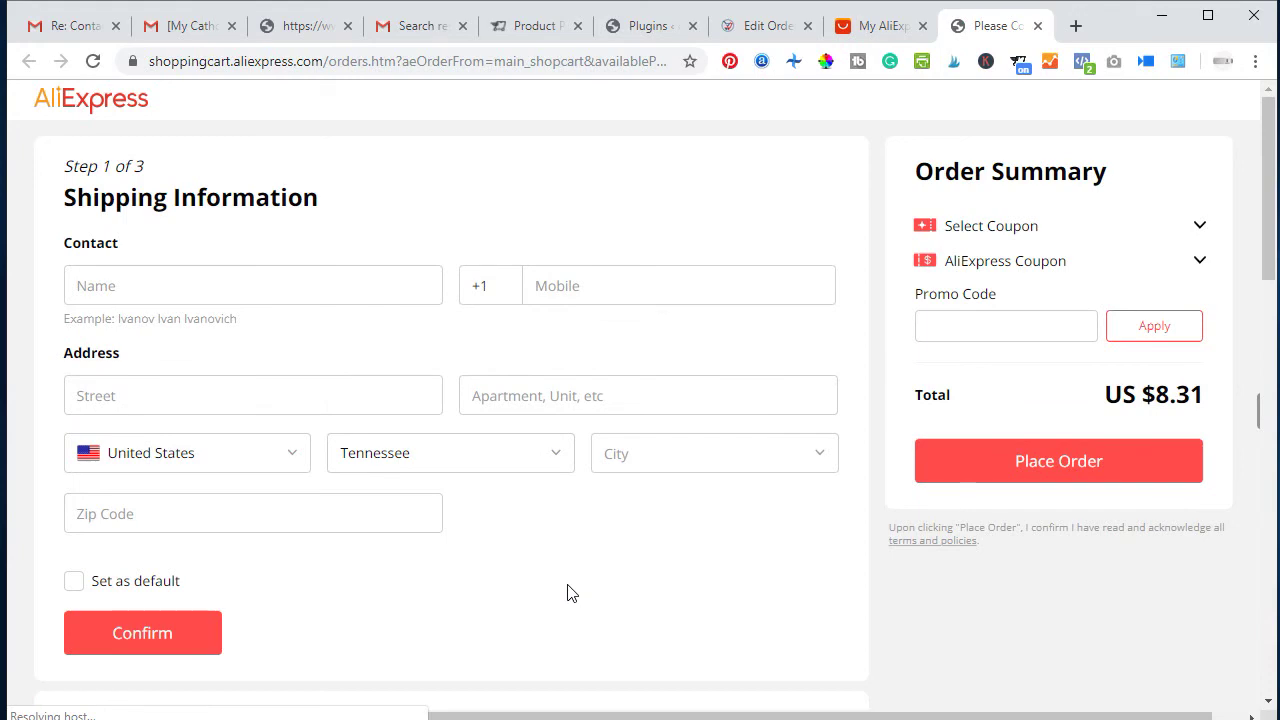
{"action": "key", "text": "Tab"}
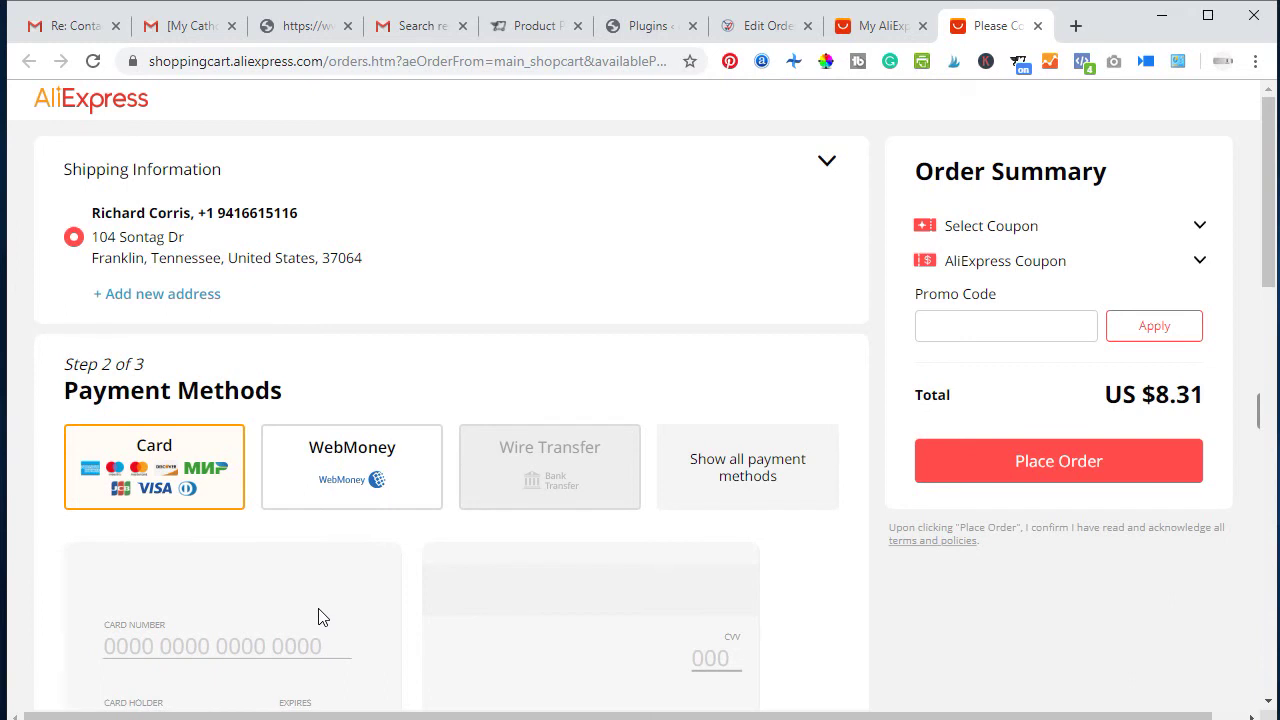
Check the card payment fields, billing address and order review of the AliExpress checkout.
{"action": "scroll", "coordinate": [470, 532], "scroll_direction": "down", "scroll_amount": 1}
{"action": "scroll", "coordinate": [472, 532], "scroll_direction": "down", "scroll_amount": 3}
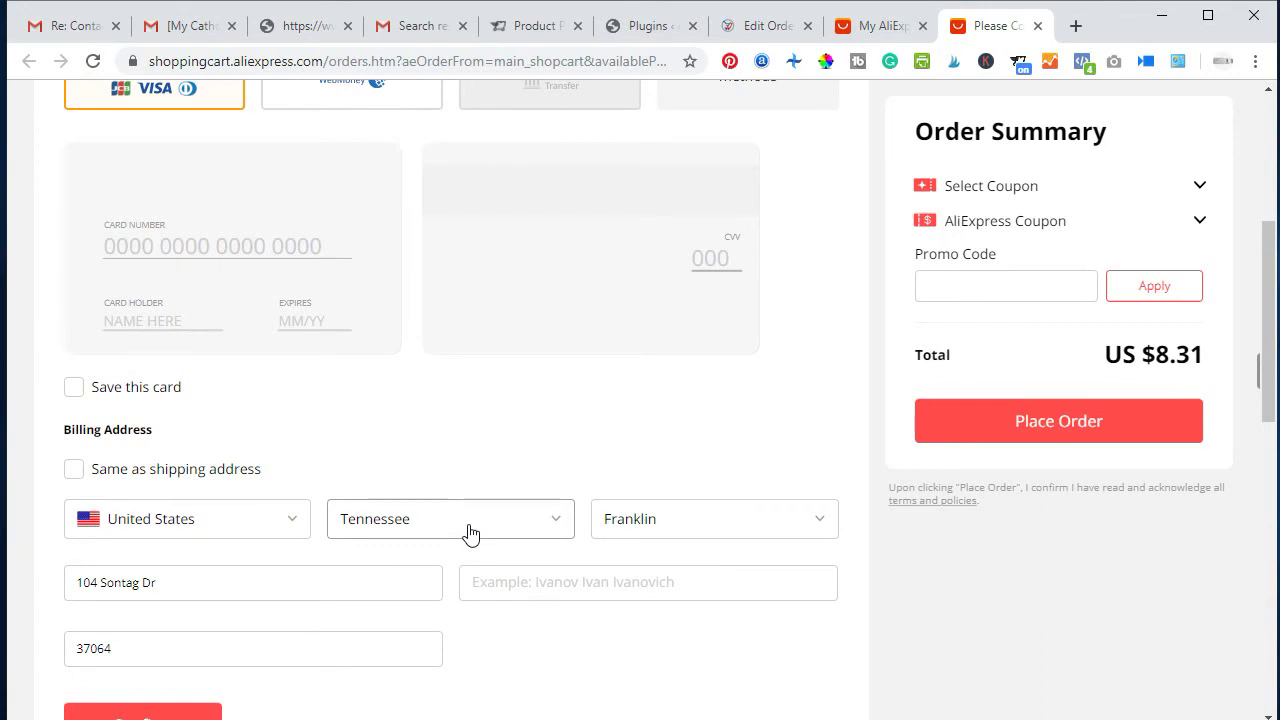
{"action": "scroll", "coordinate": [470, 532], "scroll_direction": "down", "scroll_amount": 3}
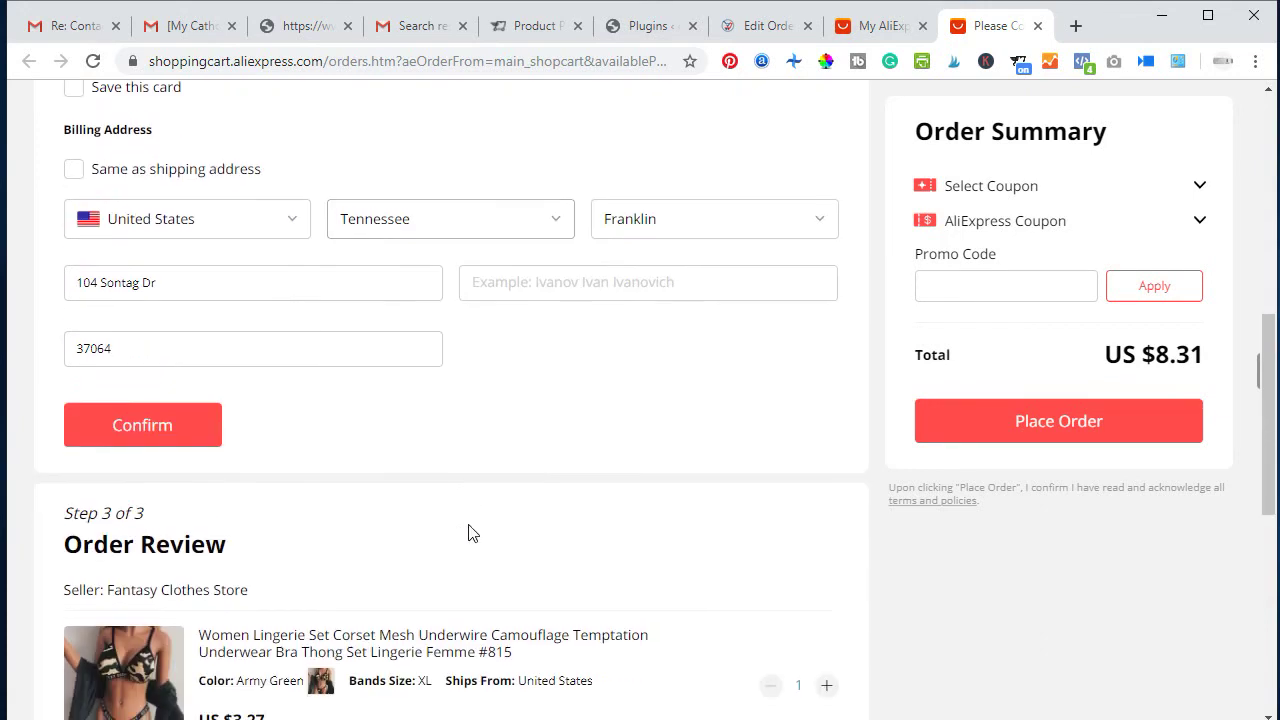
Review the XL camouflage lingerie set from ZXZZ XIN Store and place the AliExpress order.
{"action": "scroll", "coordinate": [470, 532], "scroll_direction": "down", "scroll_amount": 3}
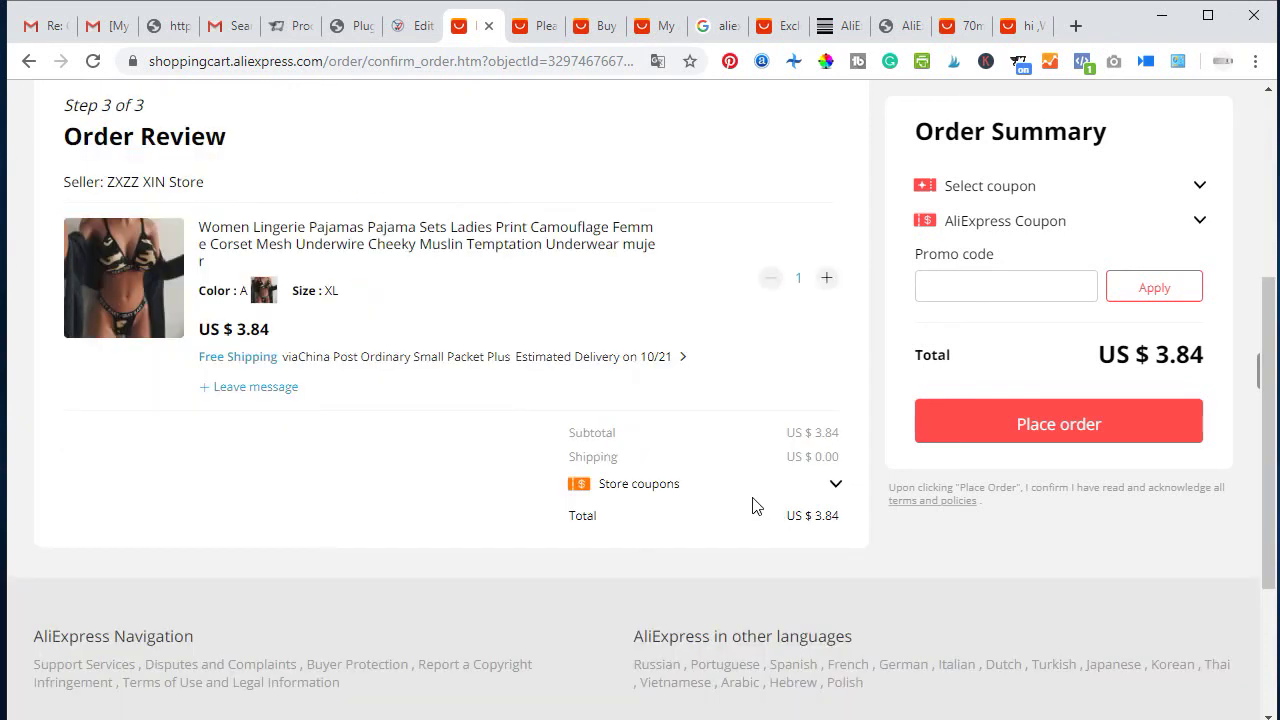
{"action": "scroll", "coordinate": [752, 506], "scroll_direction": "up", "scroll_amount": 5}
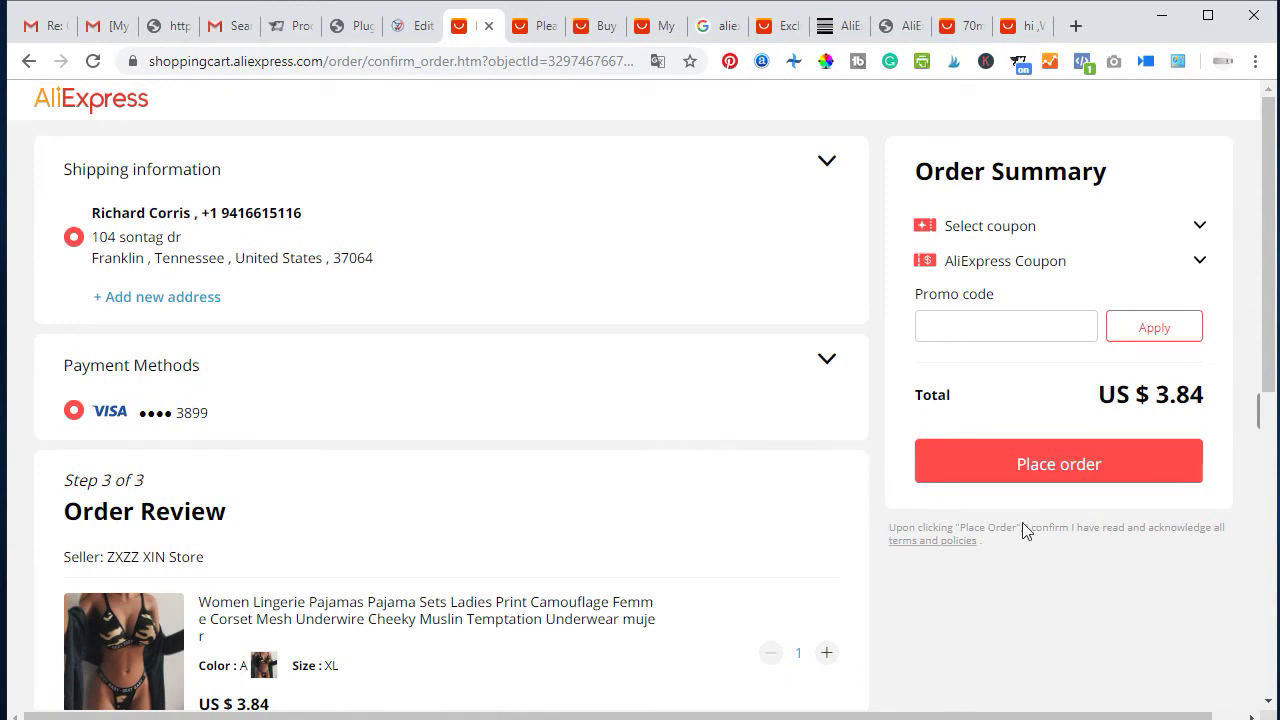
{"action": "left_click", "coordinate": [1095, 466]}
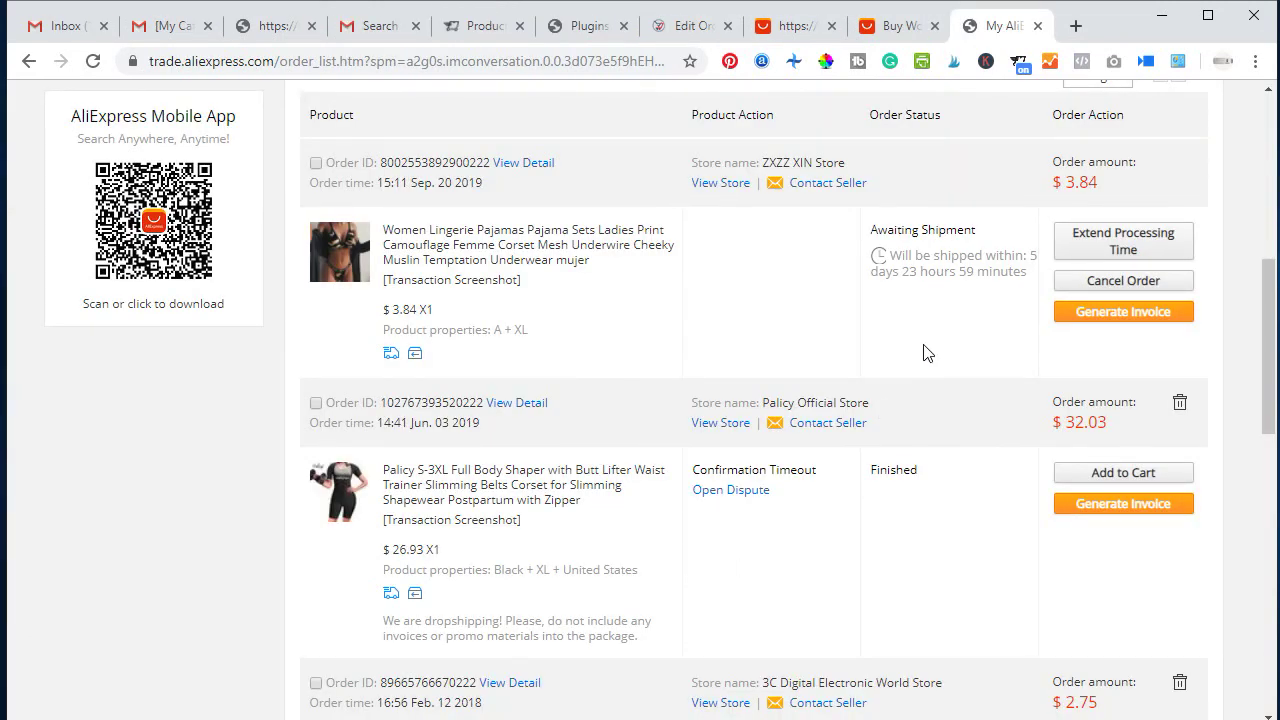
Examine the AliExpress order list, comparing the newly placed order's status and shipping time with the older orders.
{"action": "scroll", "coordinate": [922, 354], "scroll_direction": "down", "scroll_amount": 2}
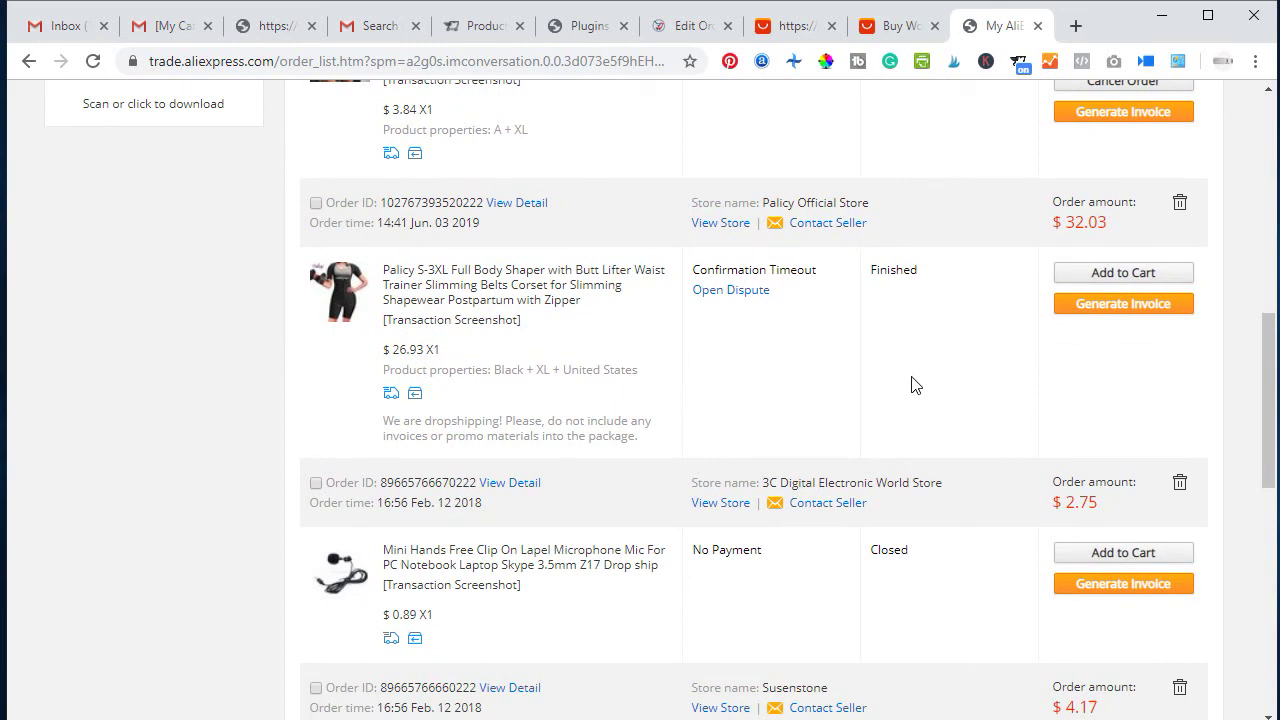
{"action": "scroll", "coordinate": [914, 390], "scroll_direction": "down", "scroll_amount": 1}
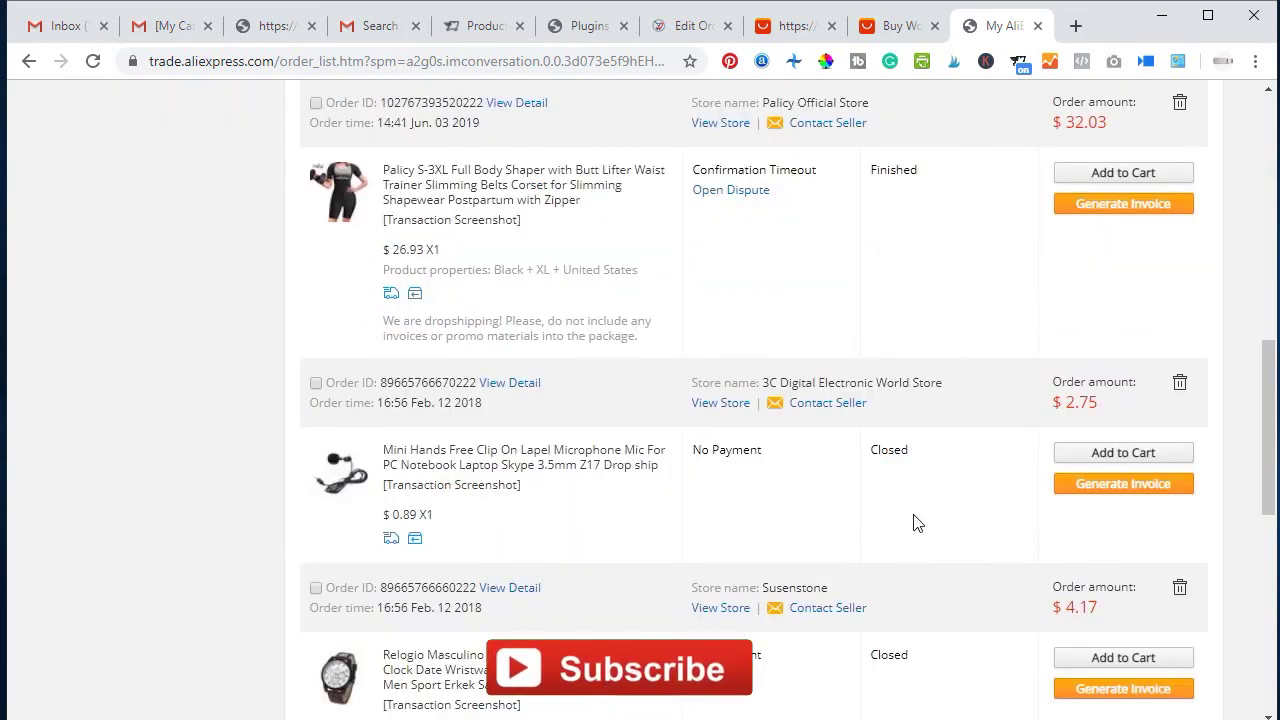
{"action": "scroll", "coordinate": [914, 523], "scroll_direction": "down", "scroll_amount": 1}
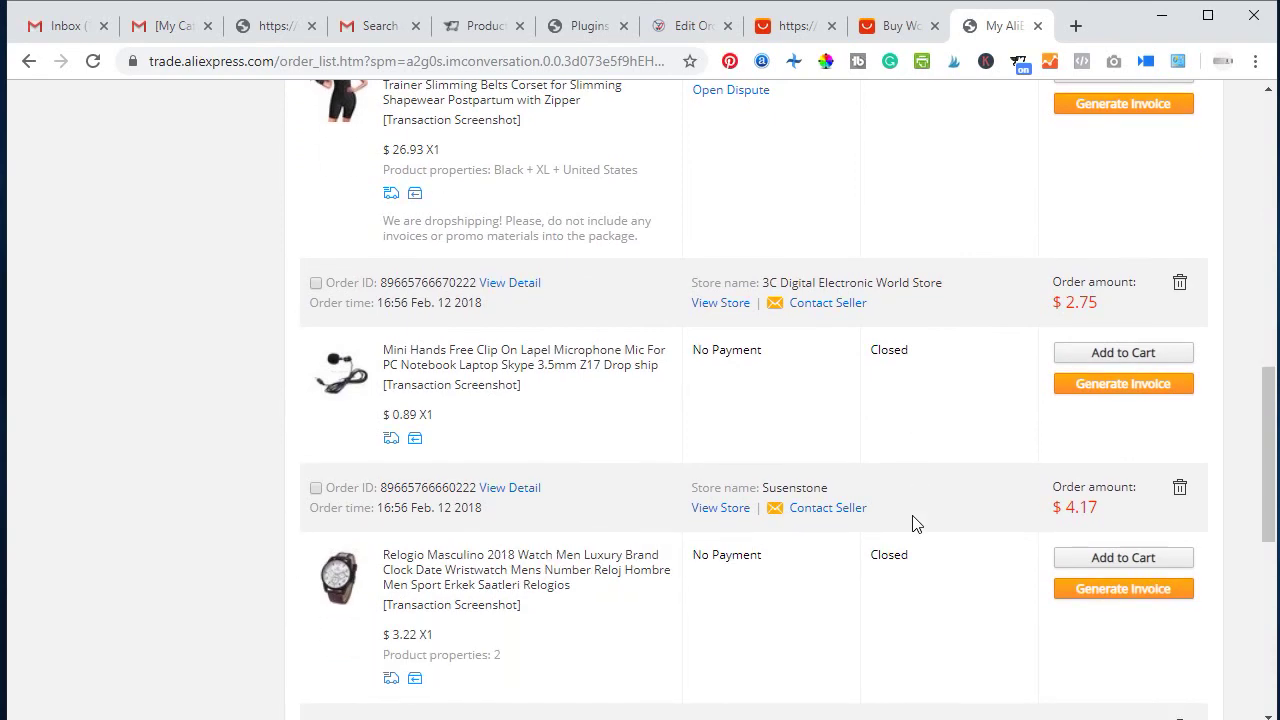
{"action": "scroll", "coordinate": [912, 518], "scroll_direction": "up", "scroll_amount": 5}
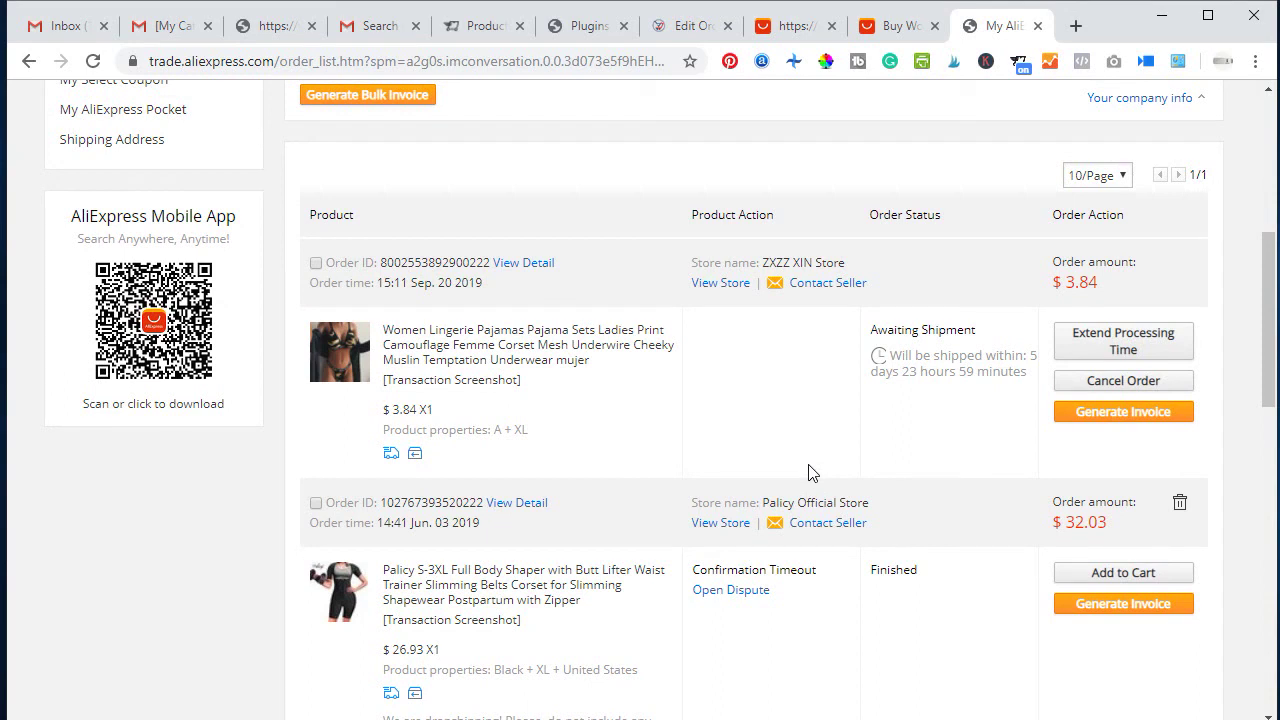
{"action": "scroll", "coordinate": [810, 472], "scroll_direction": "down", "scroll_amount": 2}
{"action": "scroll", "coordinate": [810, 472], "scroll_direction": "down", "scroll_amount": 5}
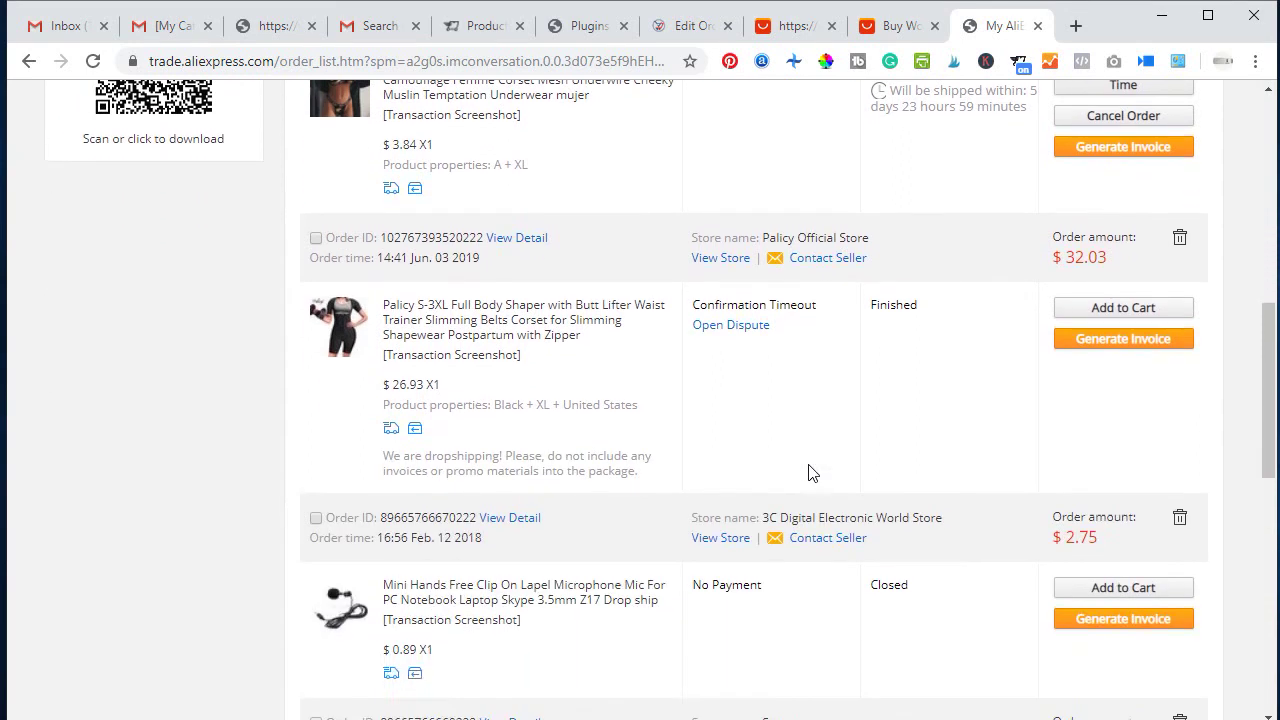
{"action": "scroll", "coordinate": [810, 472], "scroll_direction": "down", "scroll_amount": 3}
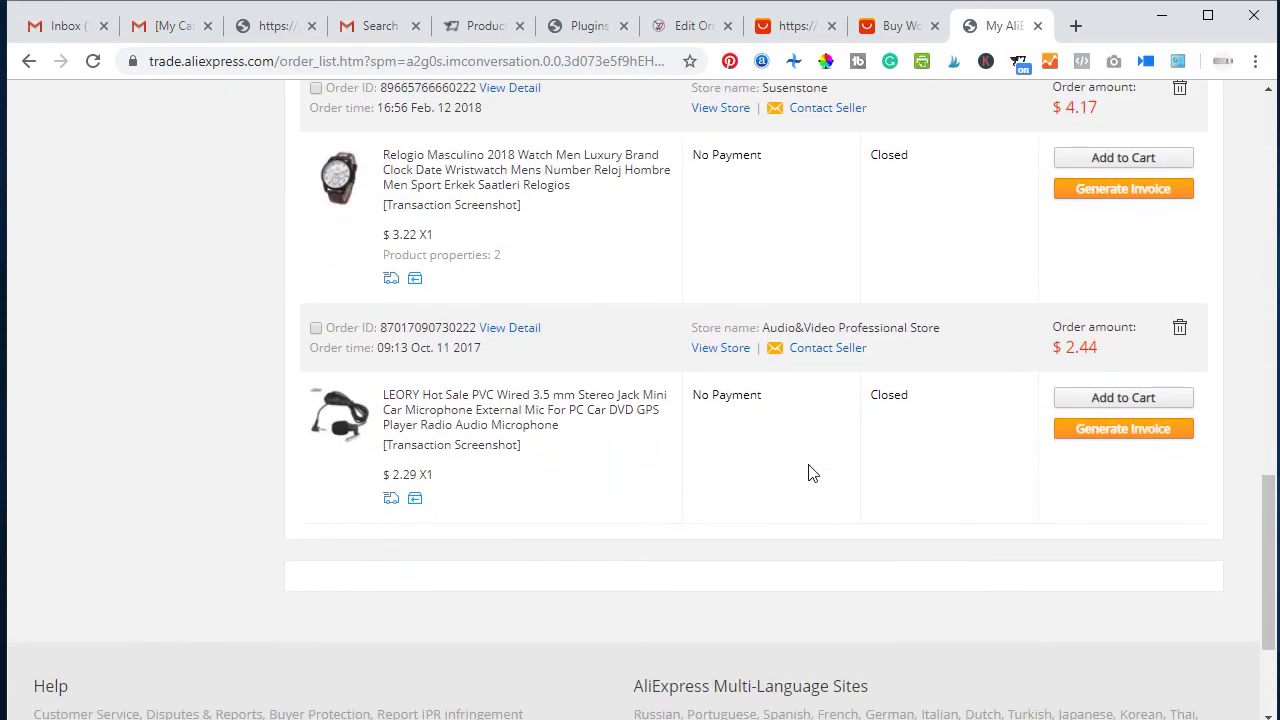
{"action": "scroll", "coordinate": [808, 471], "scroll_direction": "up", "scroll_amount": 11}
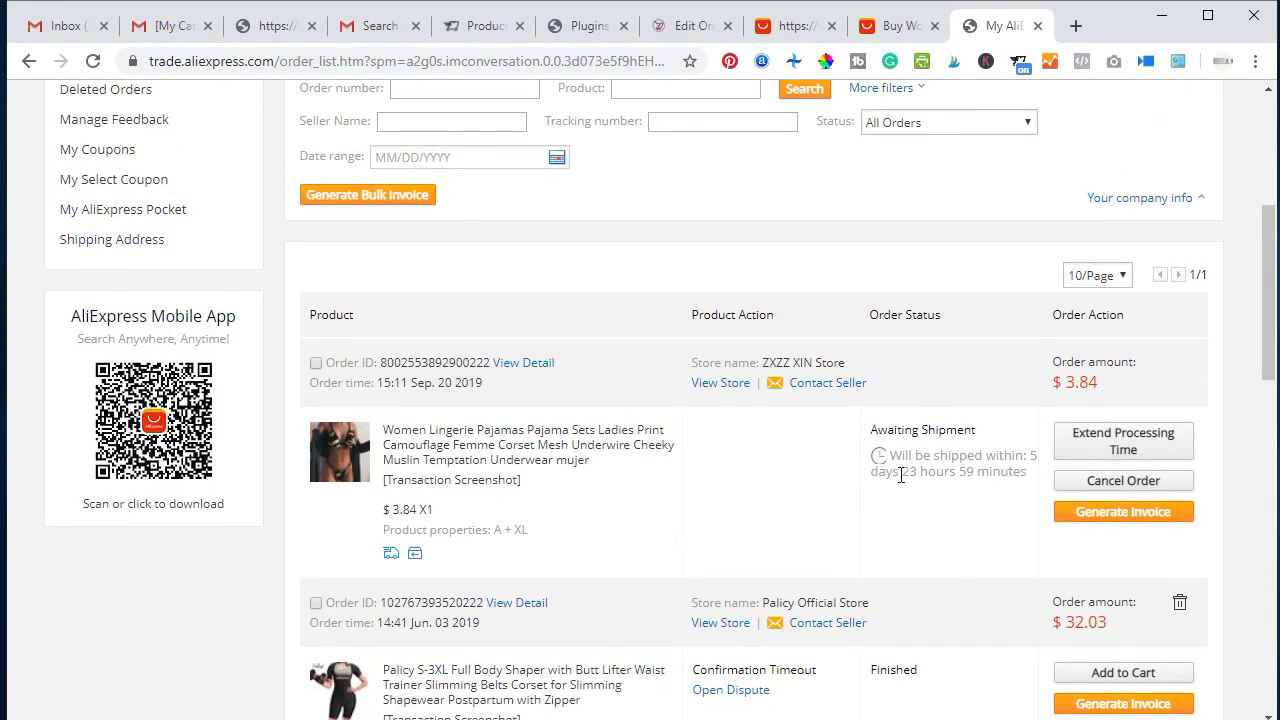
{"action": "scroll", "coordinate": [903, 470], "scroll_direction": "down", "scroll_amount": 2}
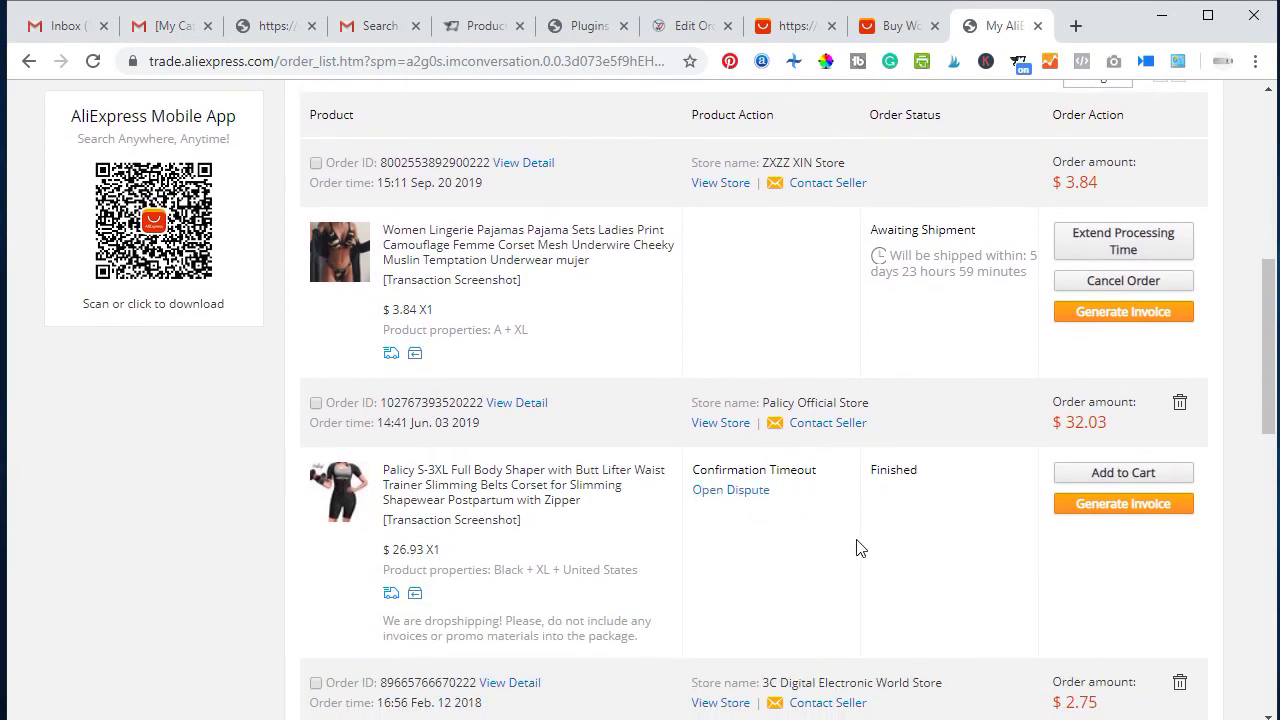
{"action": "scroll", "coordinate": [853, 551], "scroll_direction": "up", "scroll_amount": 1}
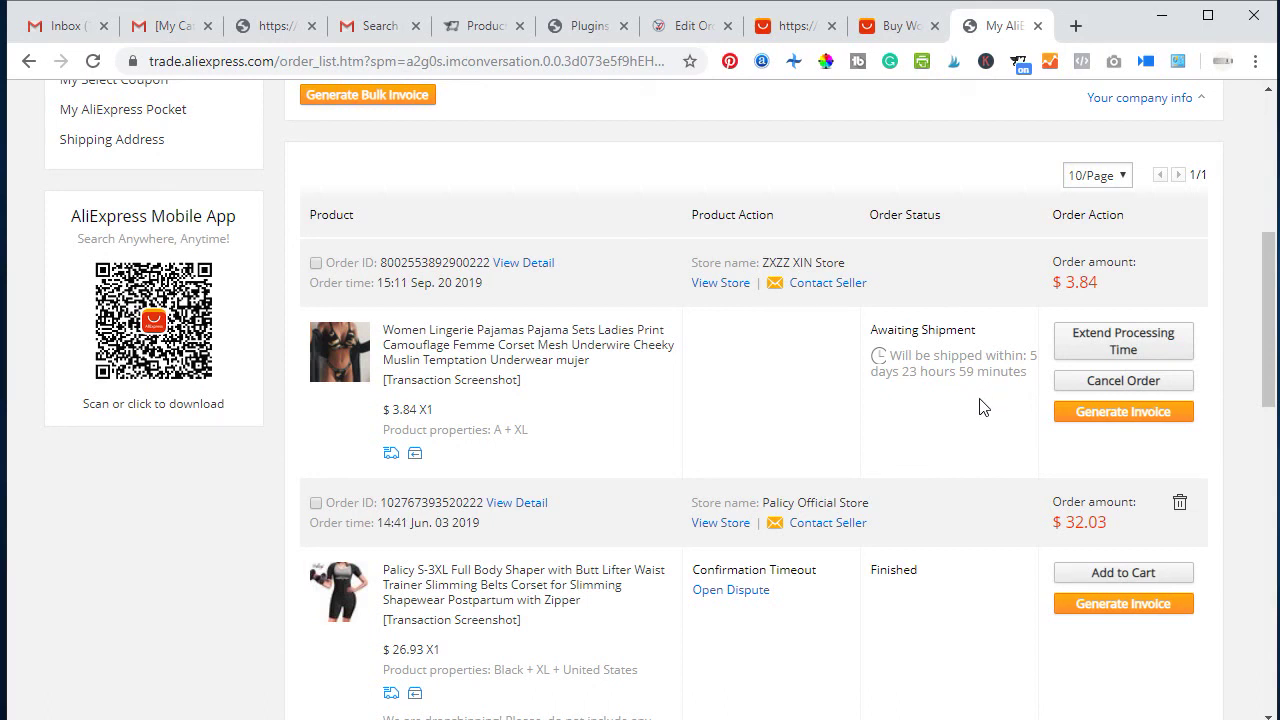
{"action": "scroll", "coordinate": [928, 437], "scroll_direction": "up", "scroll_amount": 1}
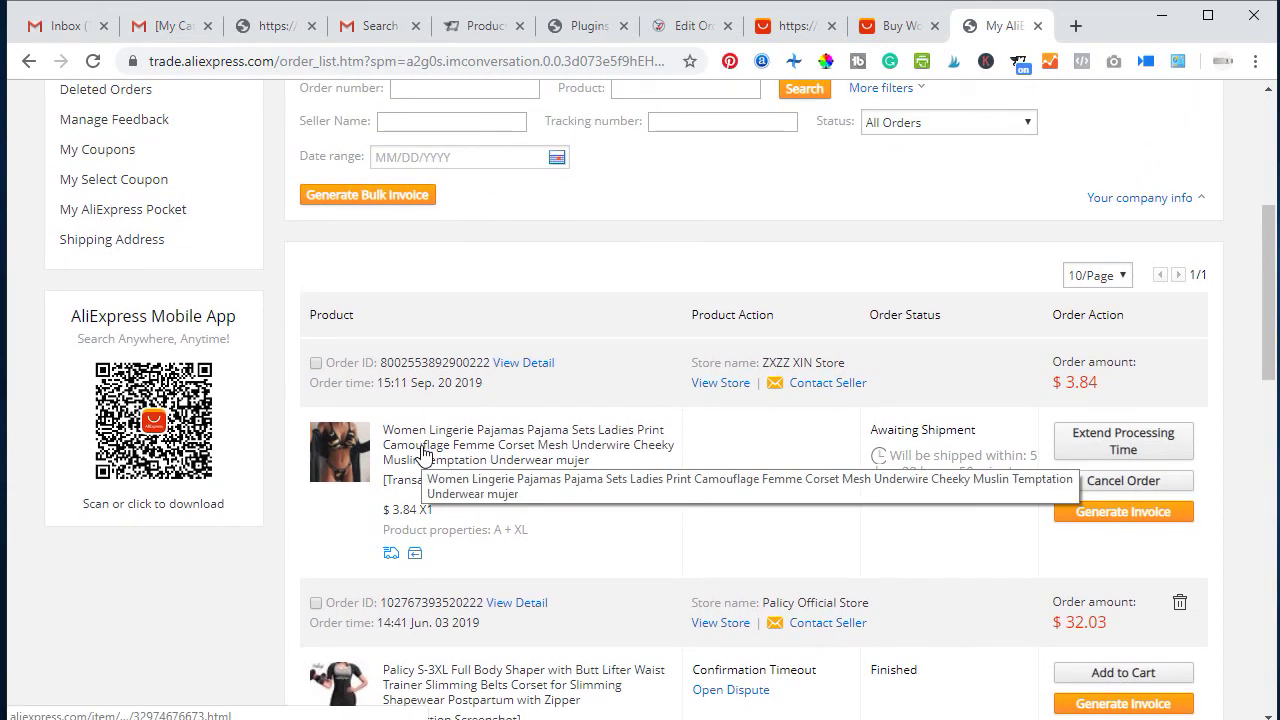
Open the newly ordered product's AliExpress page, check its variants and shipping, and close it to return to the order list.
{"action": "left_click", "coordinate": [489, 461]}
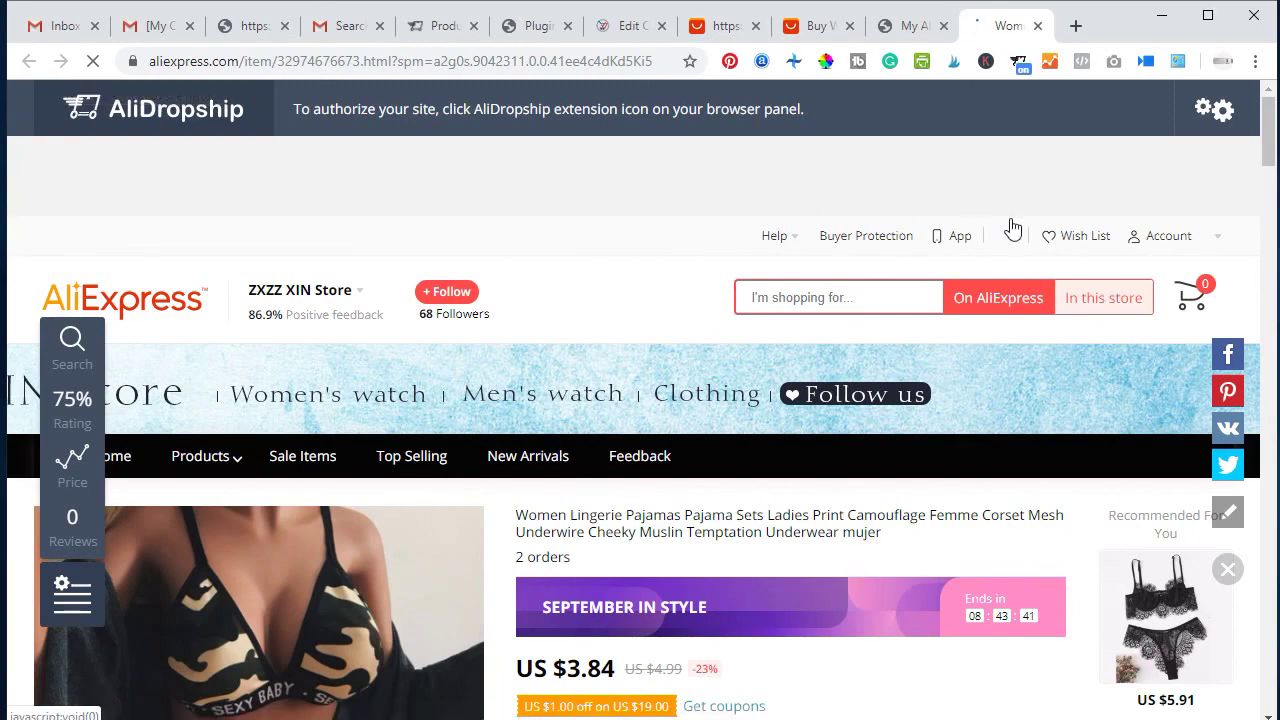
{"action": "scroll", "coordinate": [980, 266], "scroll_direction": "down", "scroll_amount": 2}
{"action": "scroll", "coordinate": [980, 268], "scroll_direction": "down", "scroll_amount": 3}
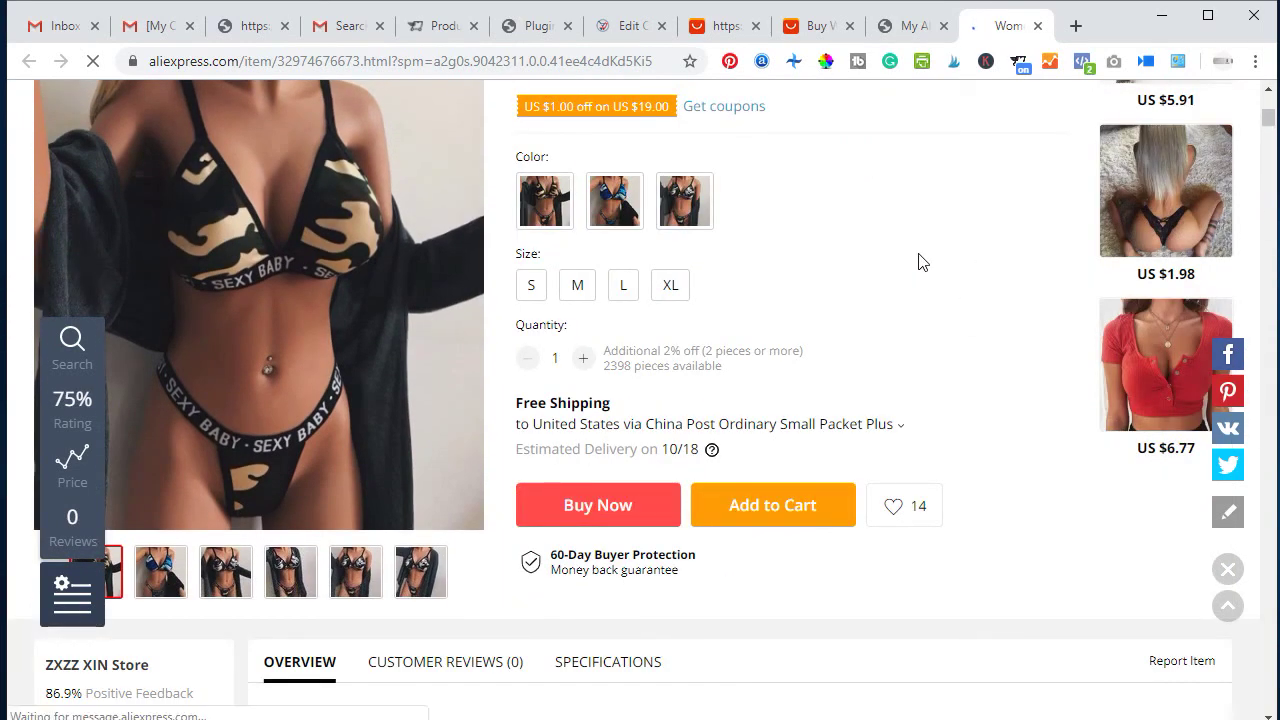
{"action": "left_click", "coordinate": [913, 28]}
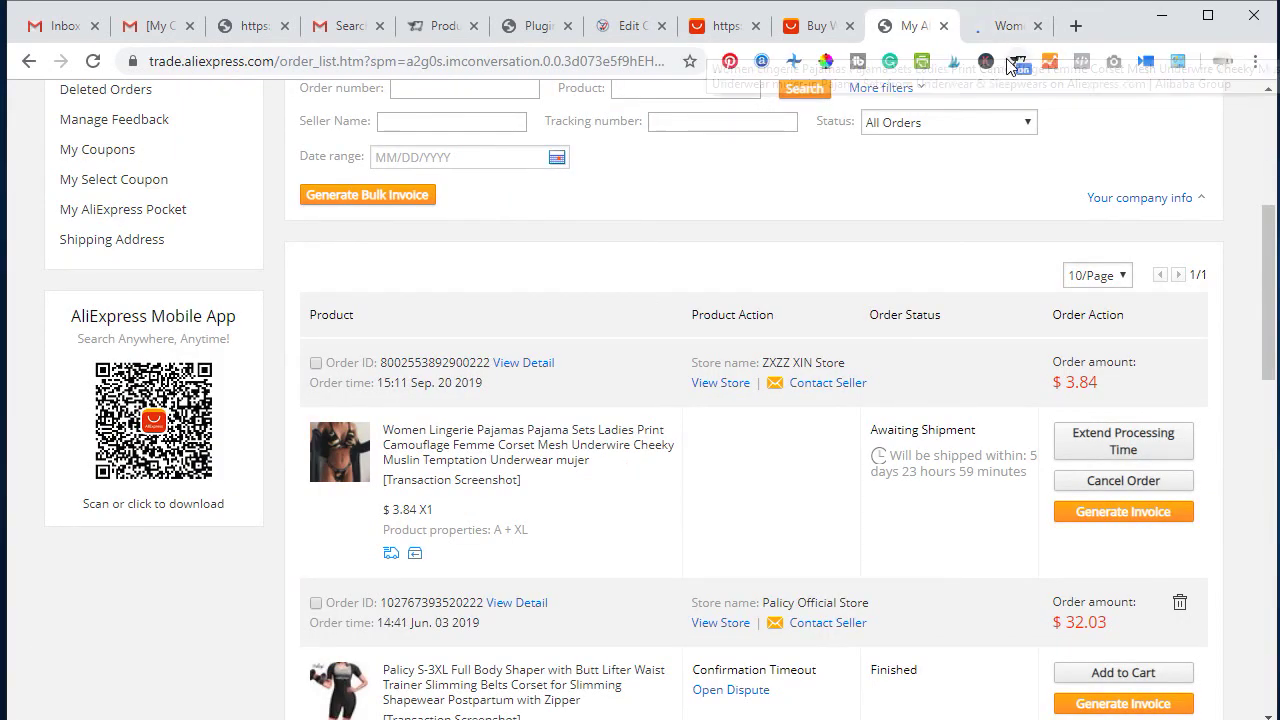
{"action": "left_click", "coordinate": [1020, 27]}
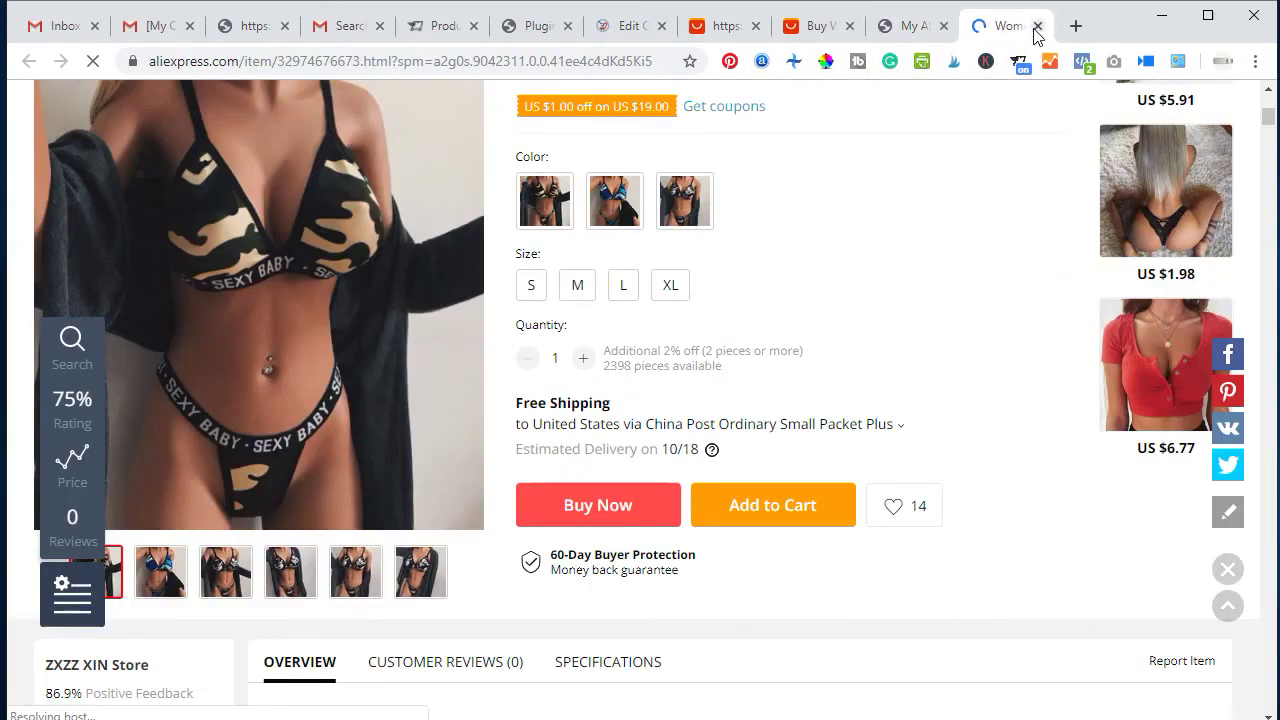
{"action": "left_click", "coordinate": [1037, 26]}
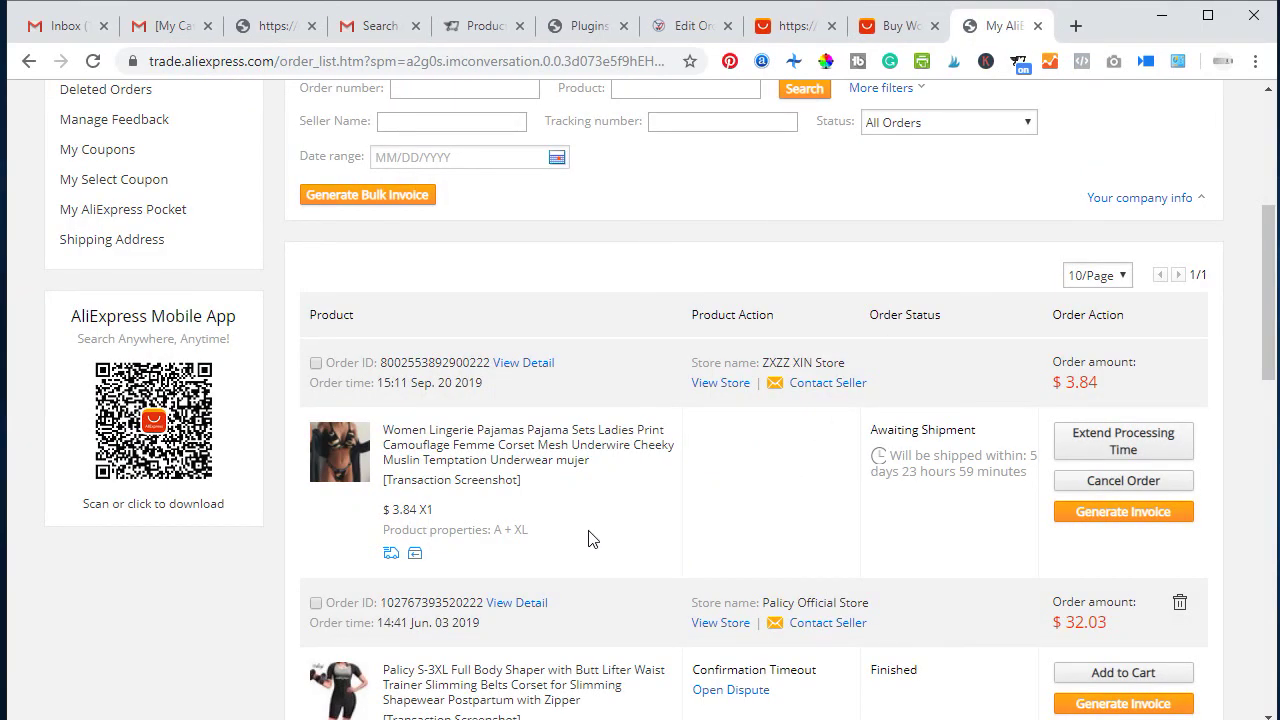